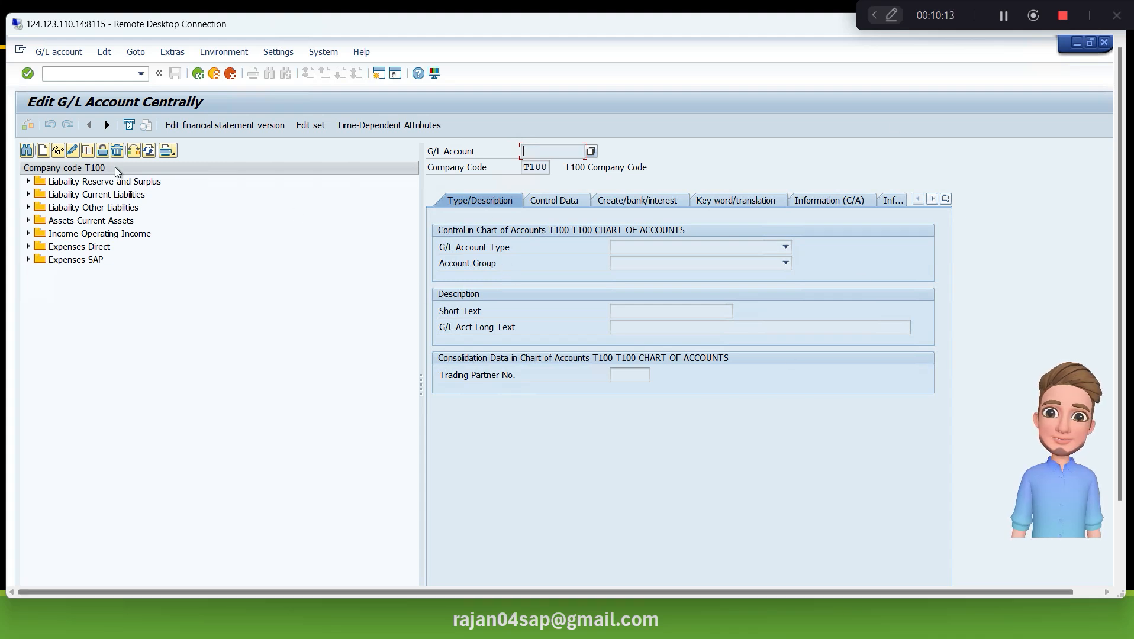
pyautogui.click(44, 152)
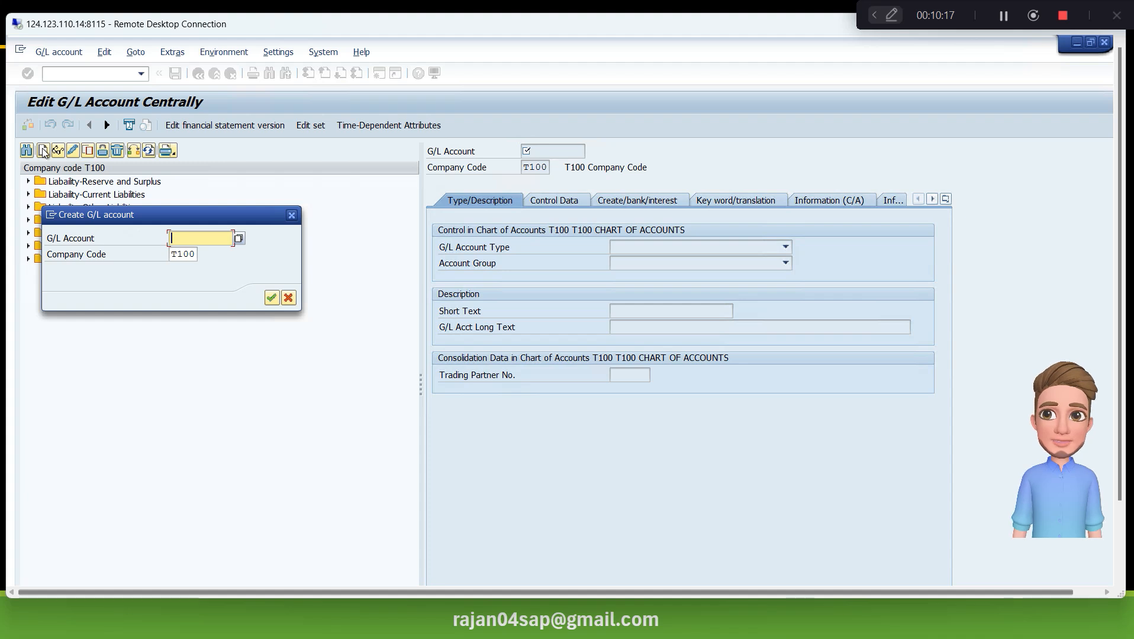
pyautogui.write('9430000')
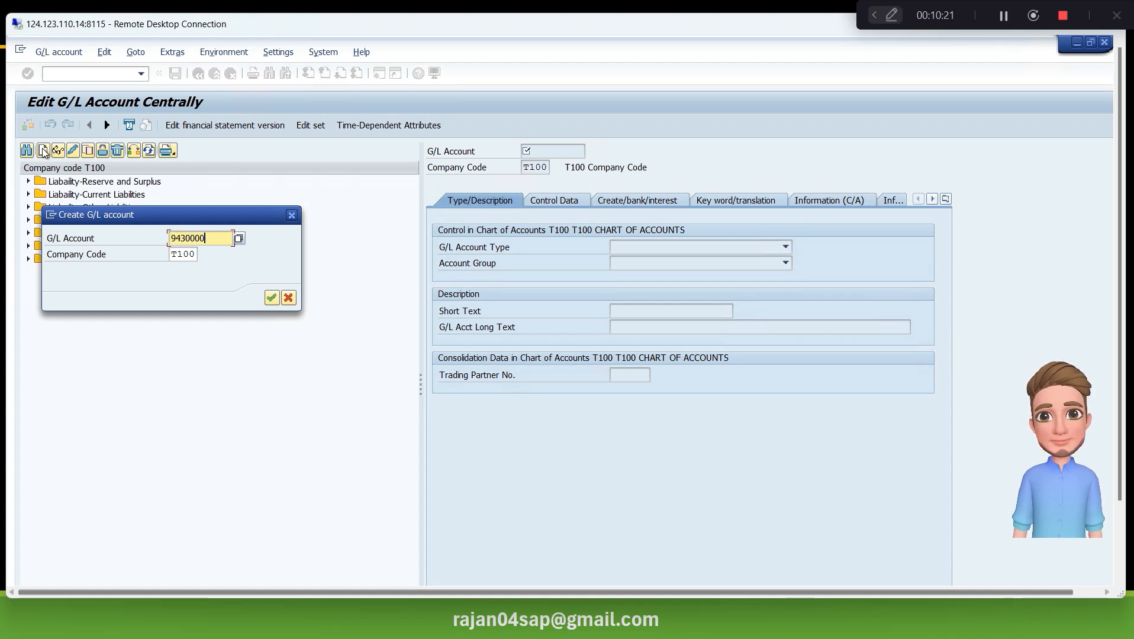
pyautogui.write('001')
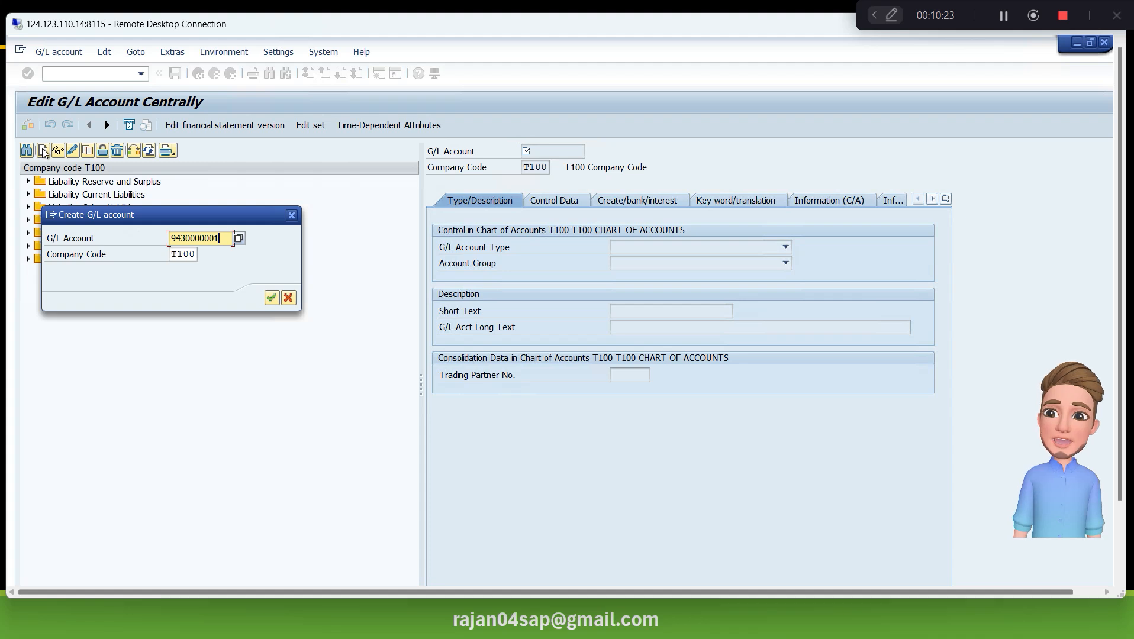
pyautogui.press('Tab')
pyautogui.press('Return')
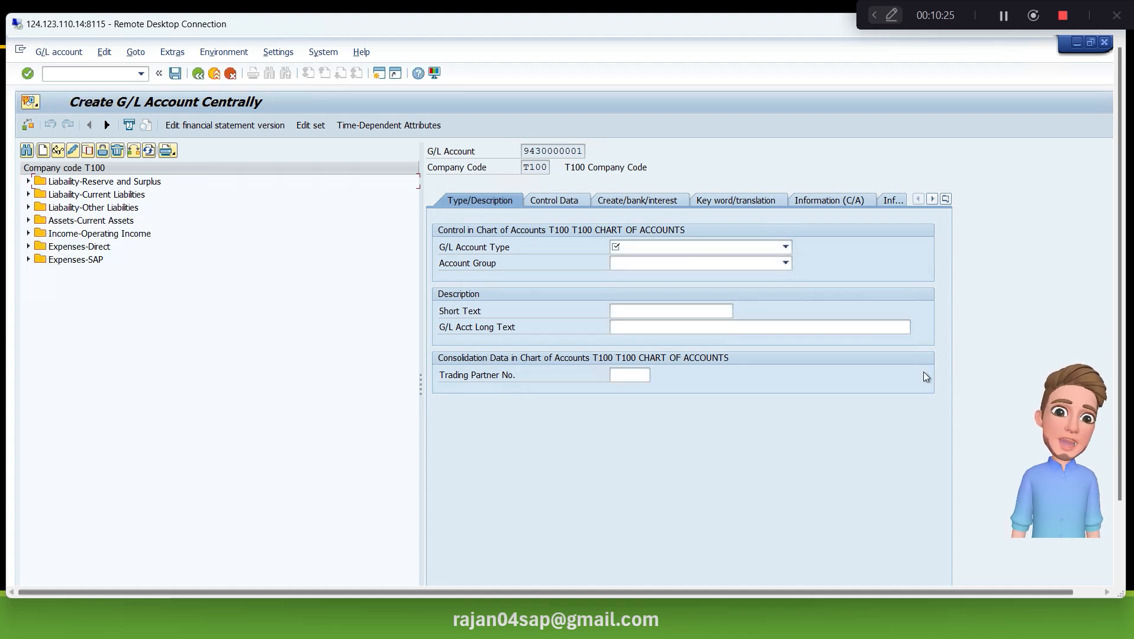
# Step: Set the G/L account type to Secondary Costs and the account group to 9430 Int. Activity Secondary GL
pyautogui.click(772, 253)
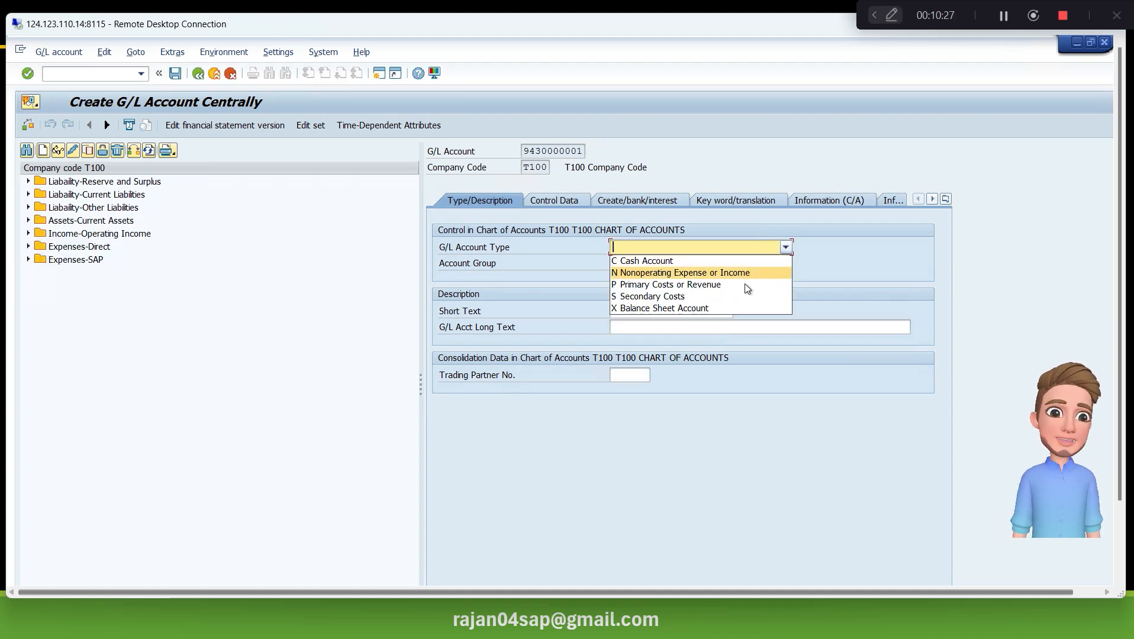
pyautogui.click(736, 300)
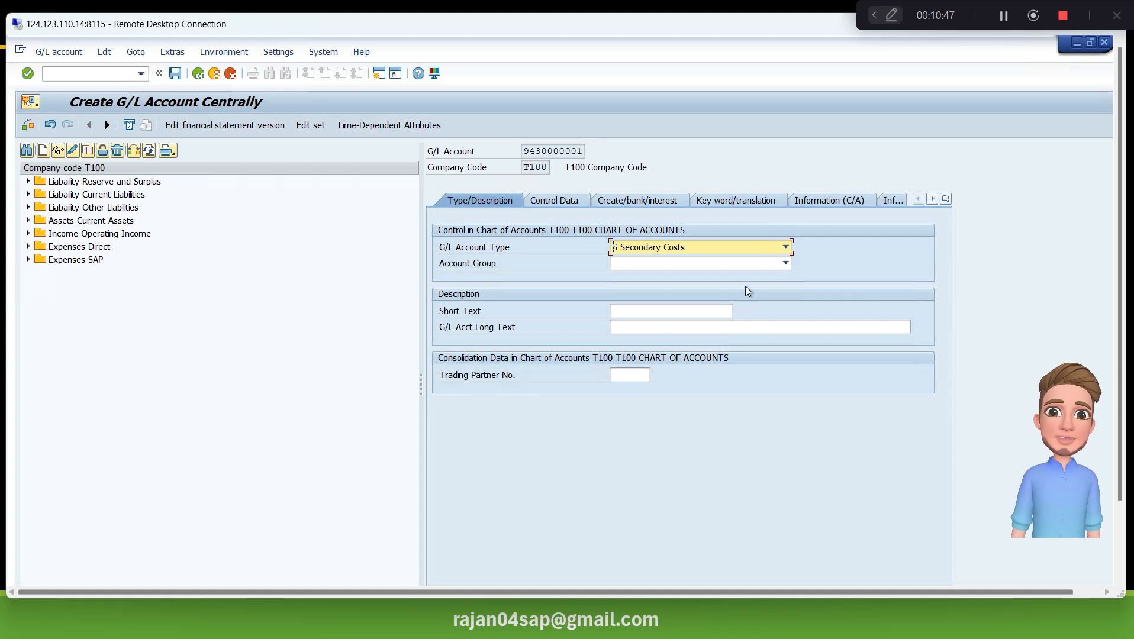
pyautogui.click(754, 270)
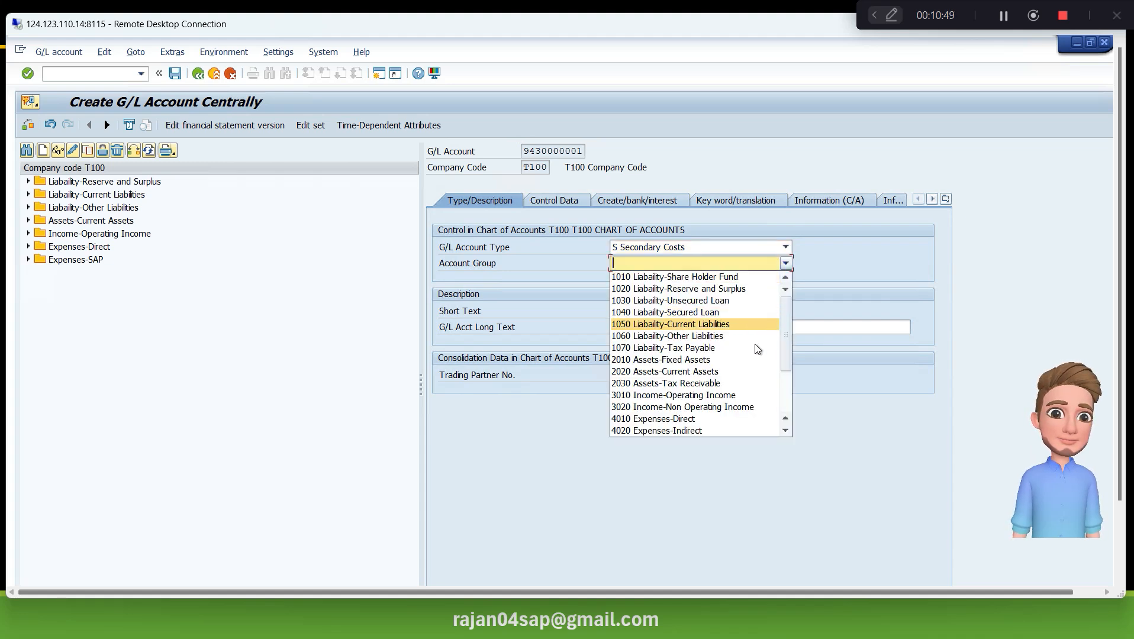
pyautogui.scroll(-3, 733, 373)
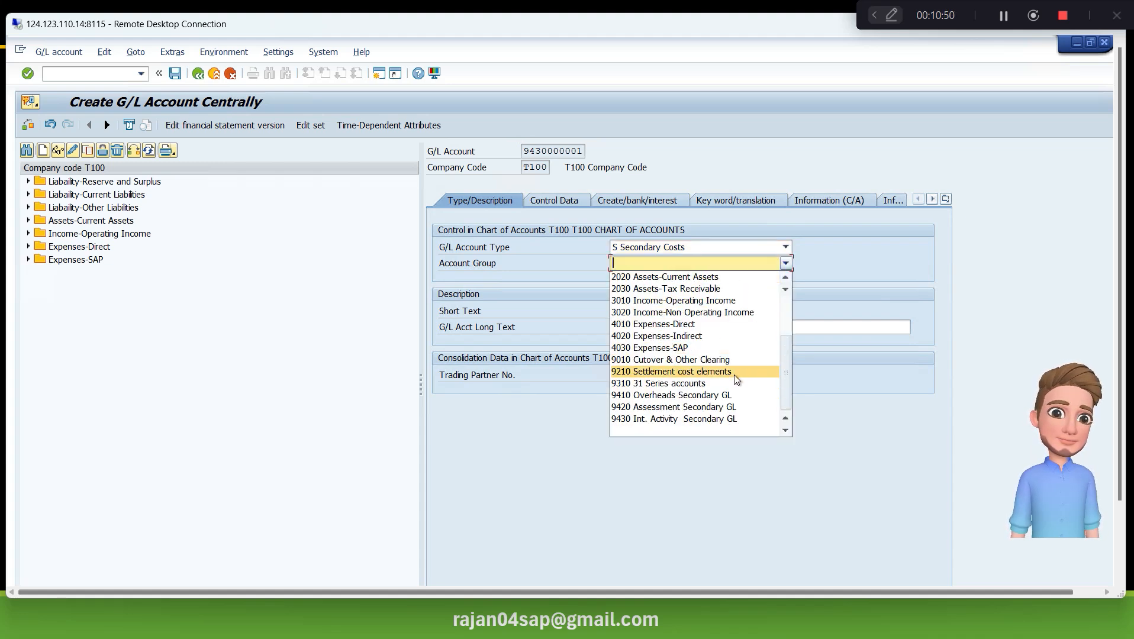
pyautogui.click(713, 420)
# Step: Enter "Labor Activity Cost" as both the short text and the long text of the G/L account
pyautogui.click(646, 314)
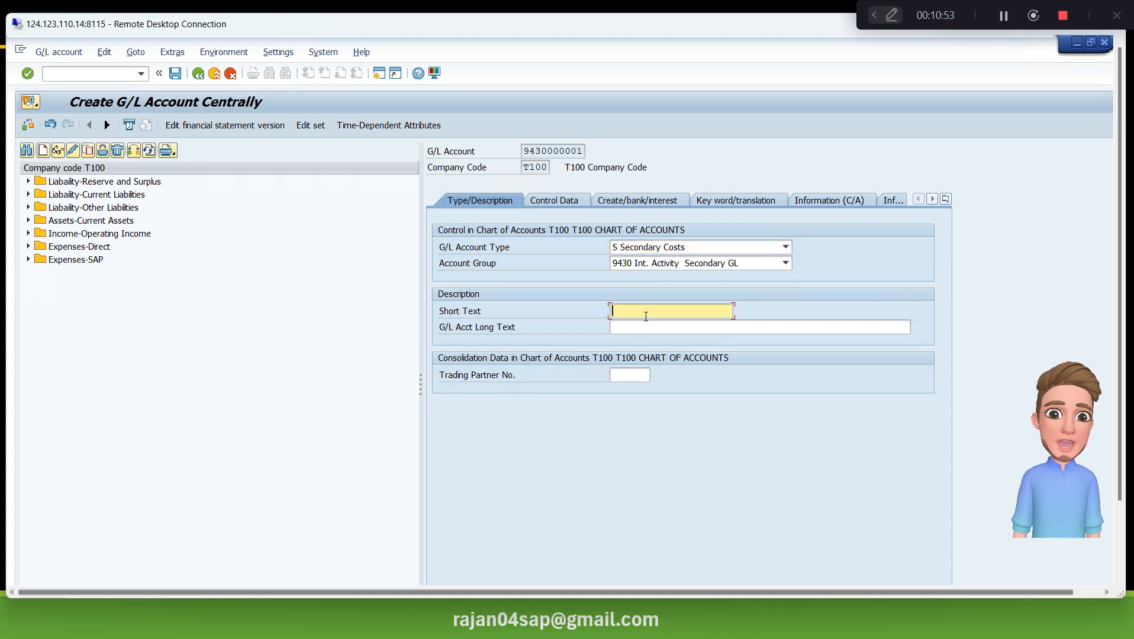
pyautogui.write('La')
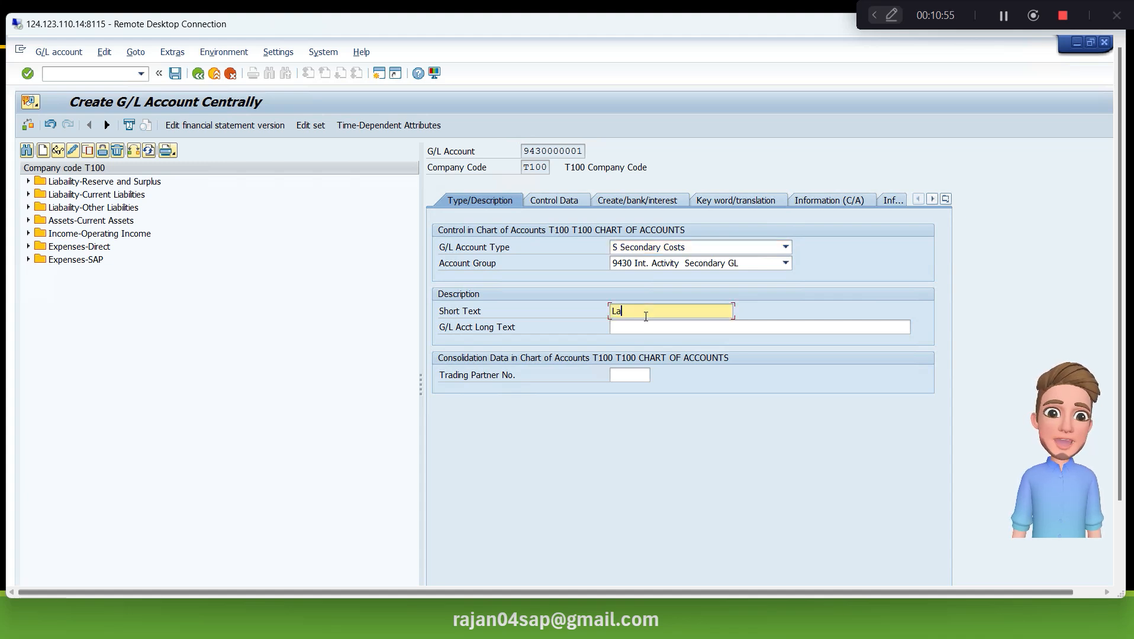
pyautogui.write('bor Activity Cost')
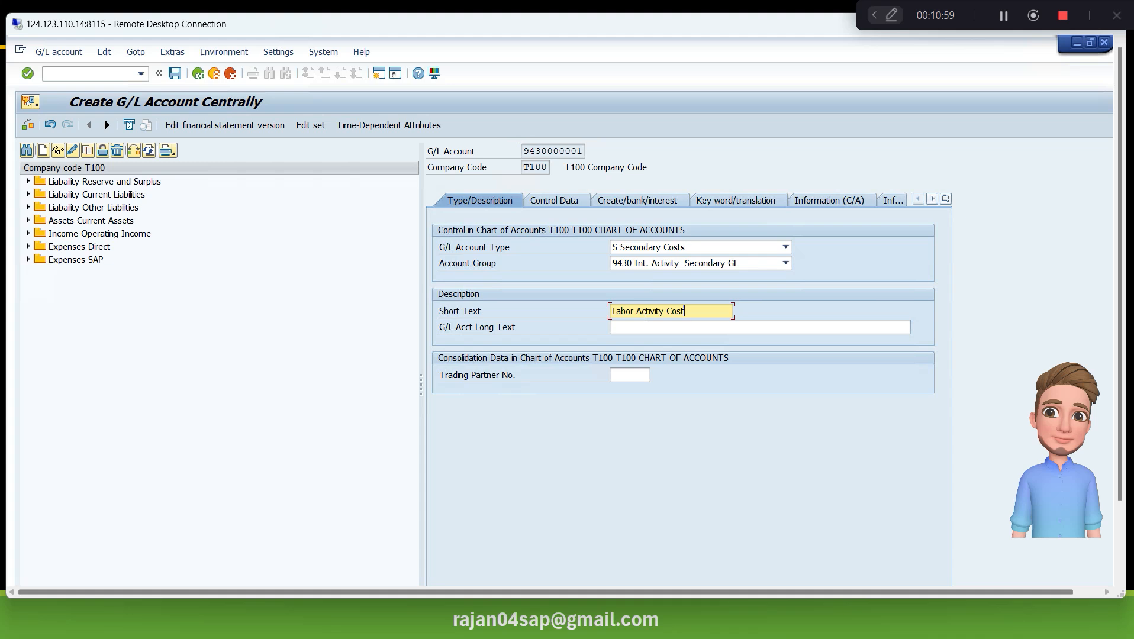
pyautogui.hotkey('ctrl', 'a')
pyautogui.hotkey('ctrl', 'c')
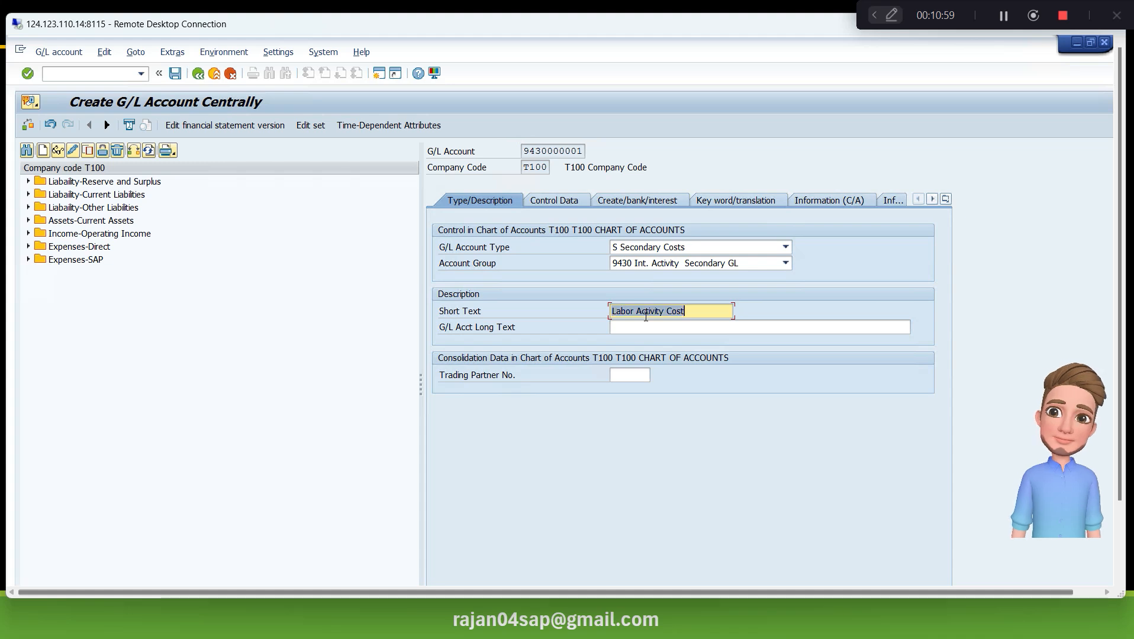
pyautogui.press('Tab')
pyautogui.hotkey('ctrl', 'v')
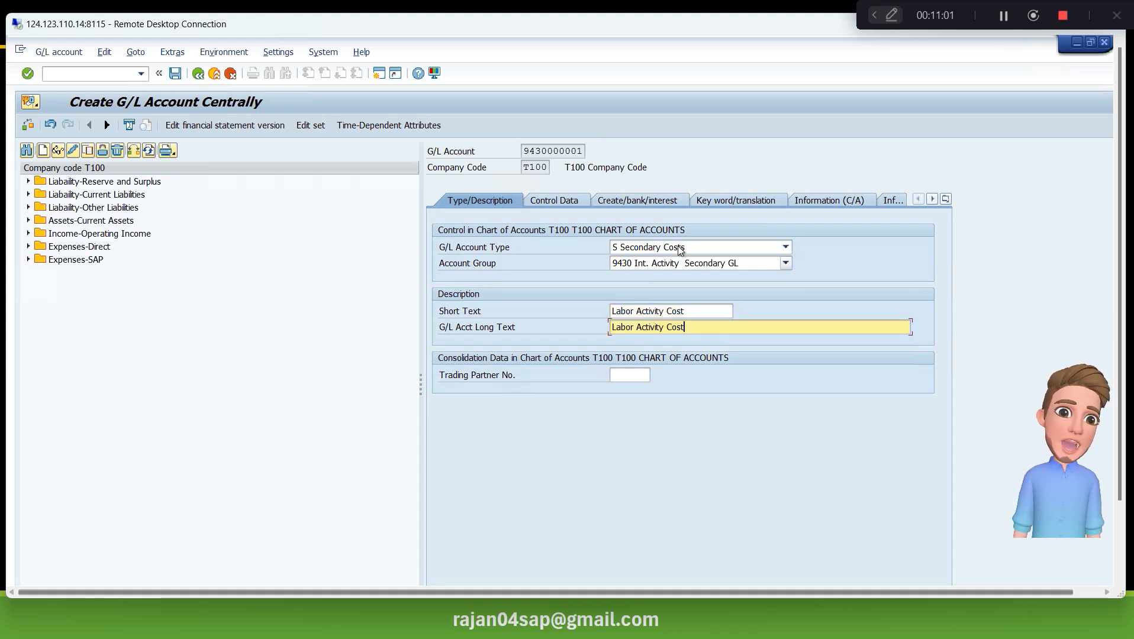
pyautogui.press('Return')
# Step: Enable Balances in Local Crcy Only in the account's control data
pyautogui.click(567, 201)
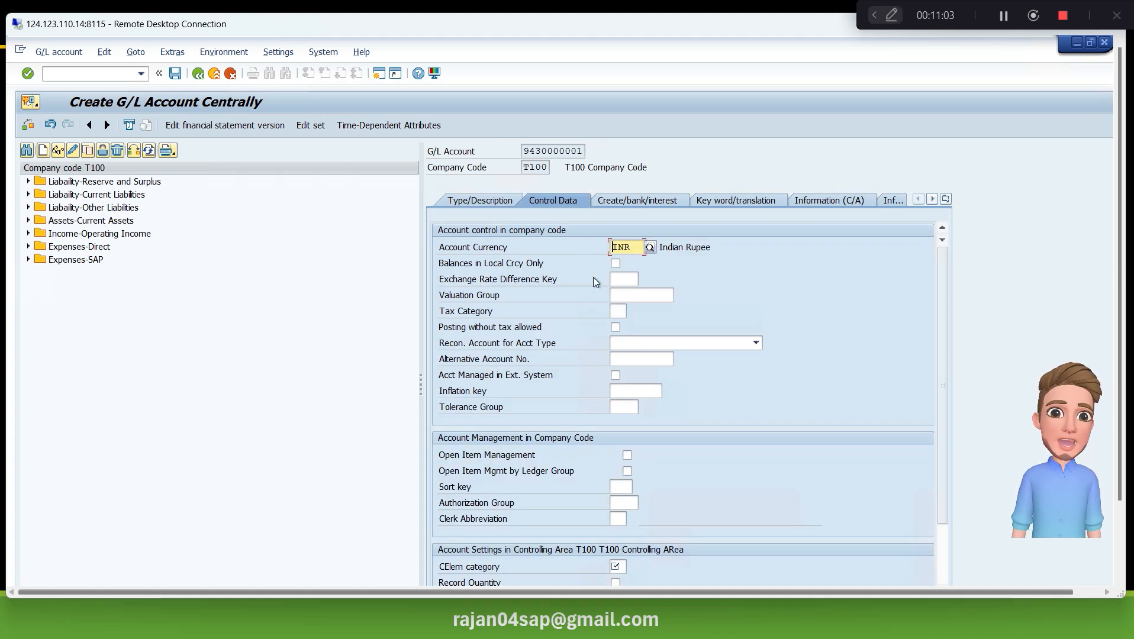
pyautogui.scroll(-1, 597, 290)
pyautogui.scroll(1, 615, 264)
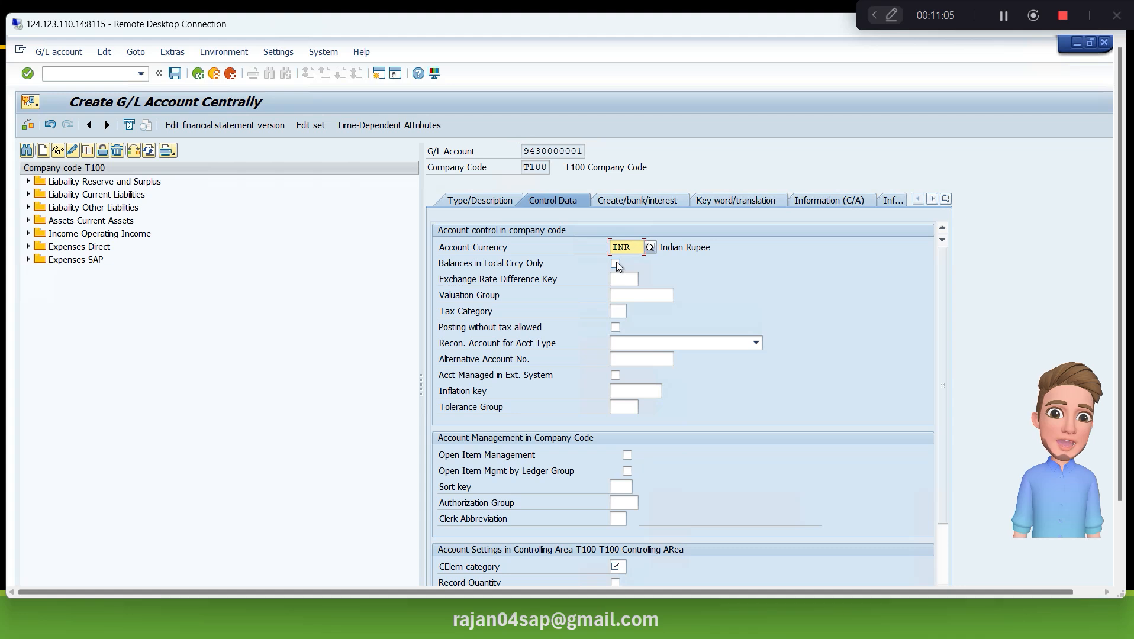
pyautogui.click(616, 264)
pyautogui.scroll(-2, 577, 309)
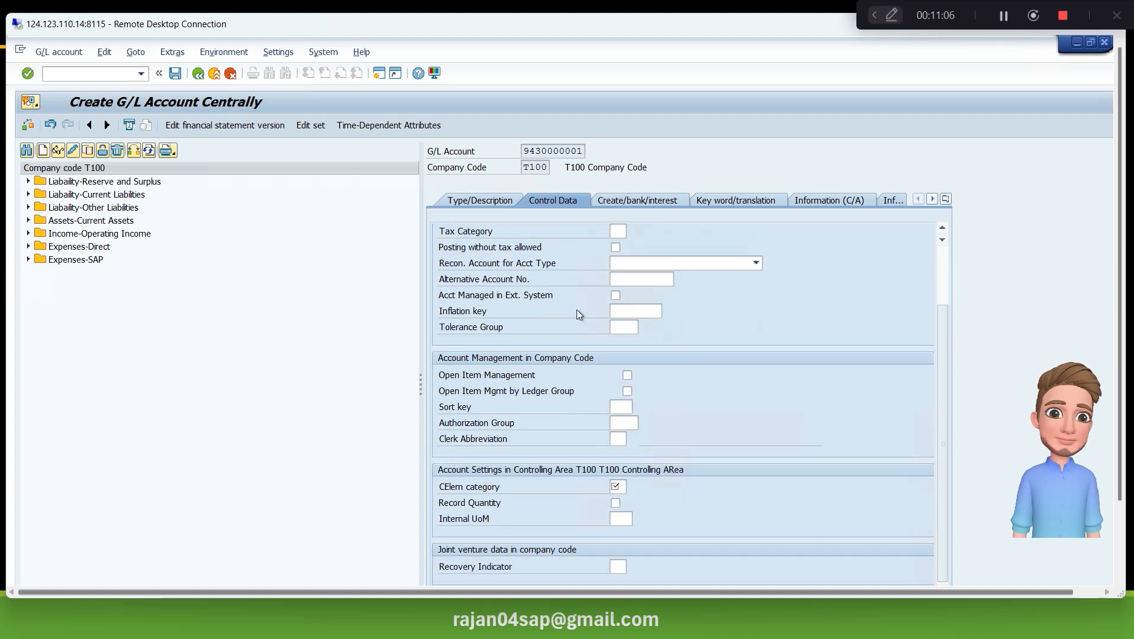
# Step: Set the cost element category to 43, Internal activity allocation, in the controlling area settings
pyautogui.click(618, 487)
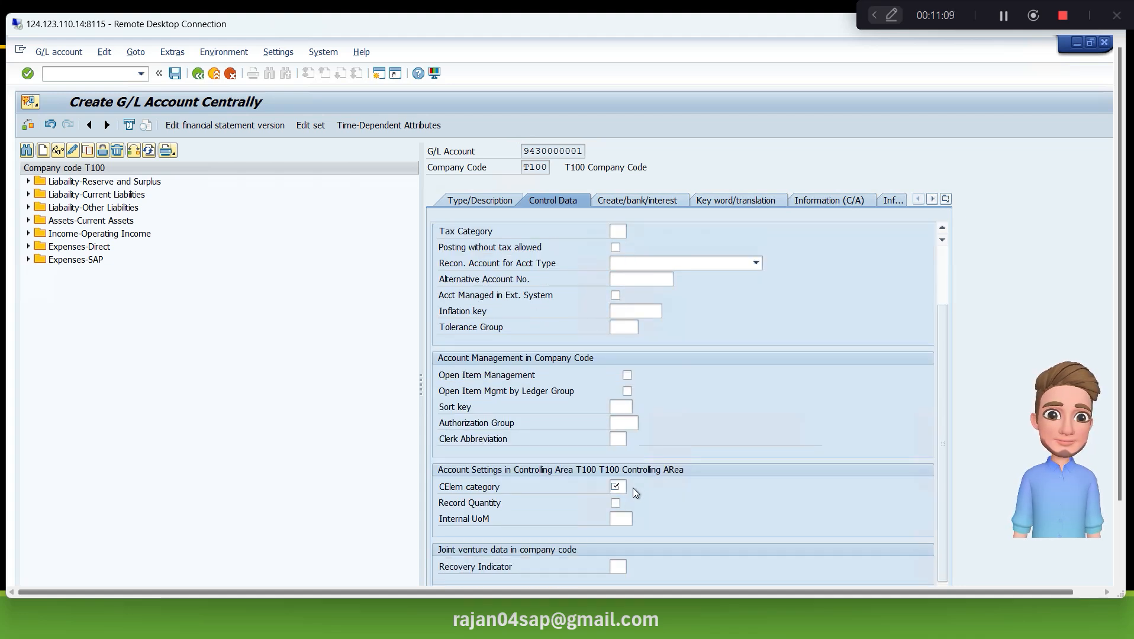
pyautogui.click(633, 487)
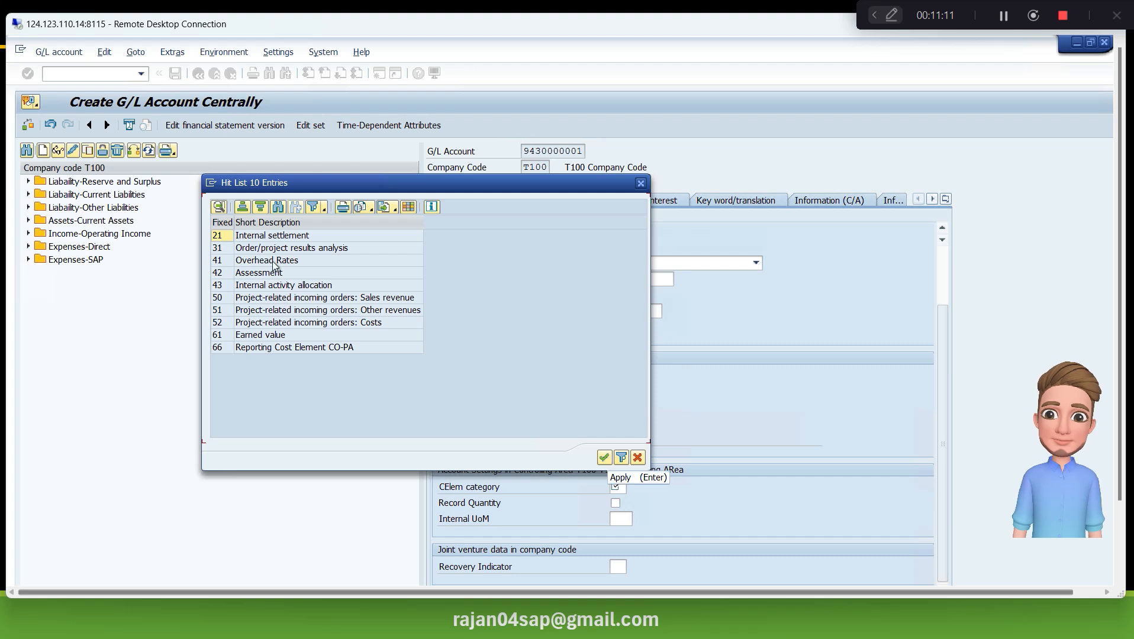
pyautogui.click(263, 285)
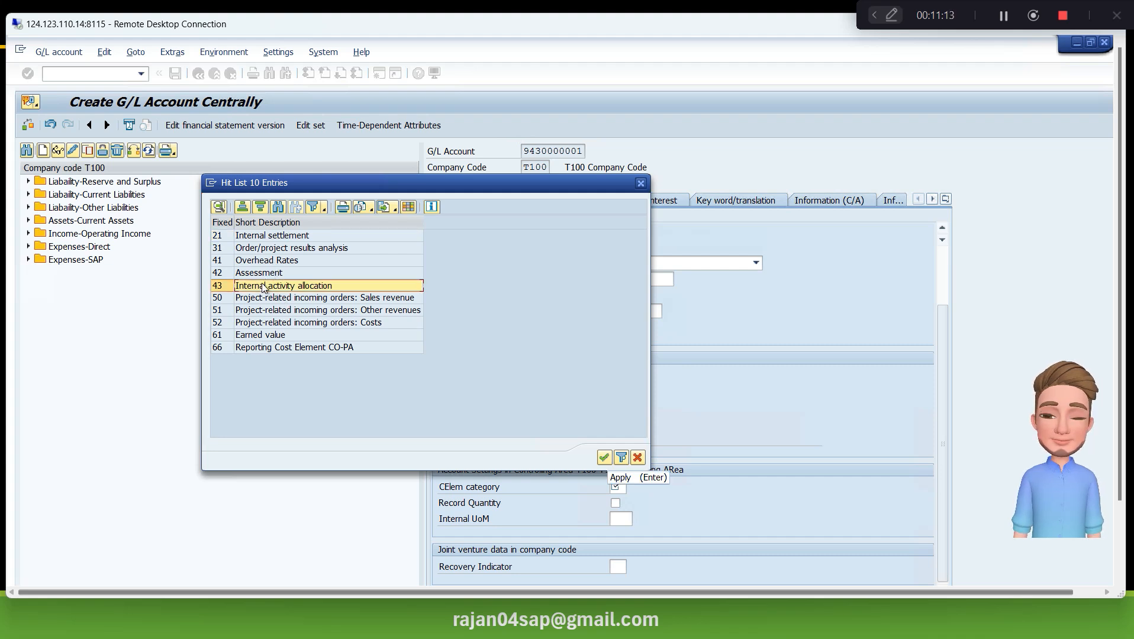
pyautogui.doubleClick(263, 287)
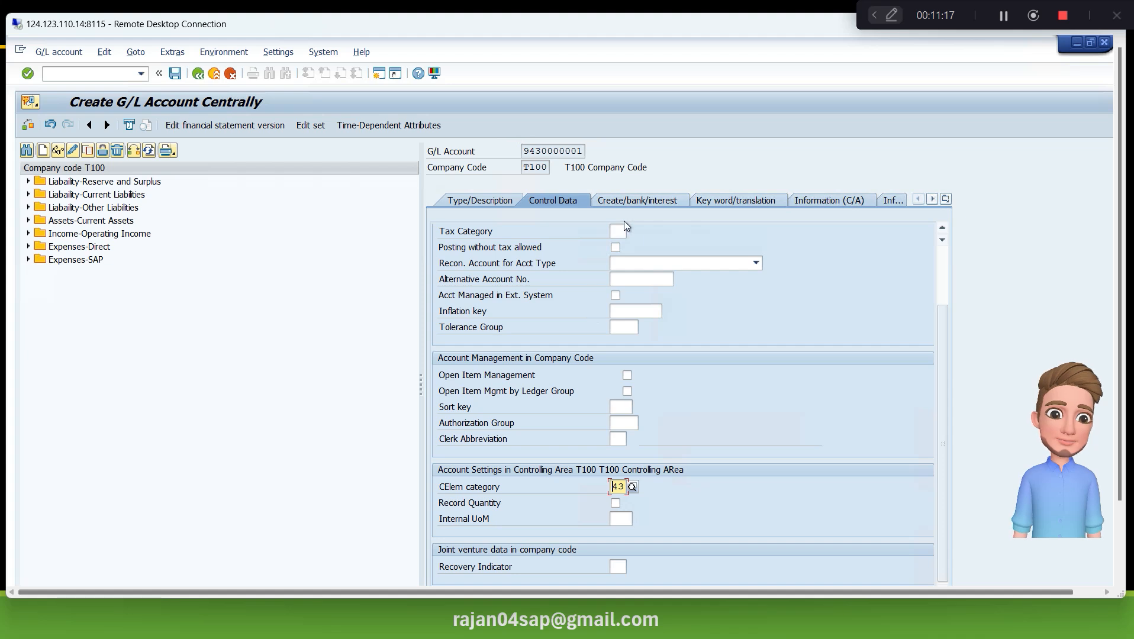
# Step: Assign field status group G004 (Cost accounts) with Post Automatically Only enabled, and save the G/L account
pyautogui.click(633, 200)
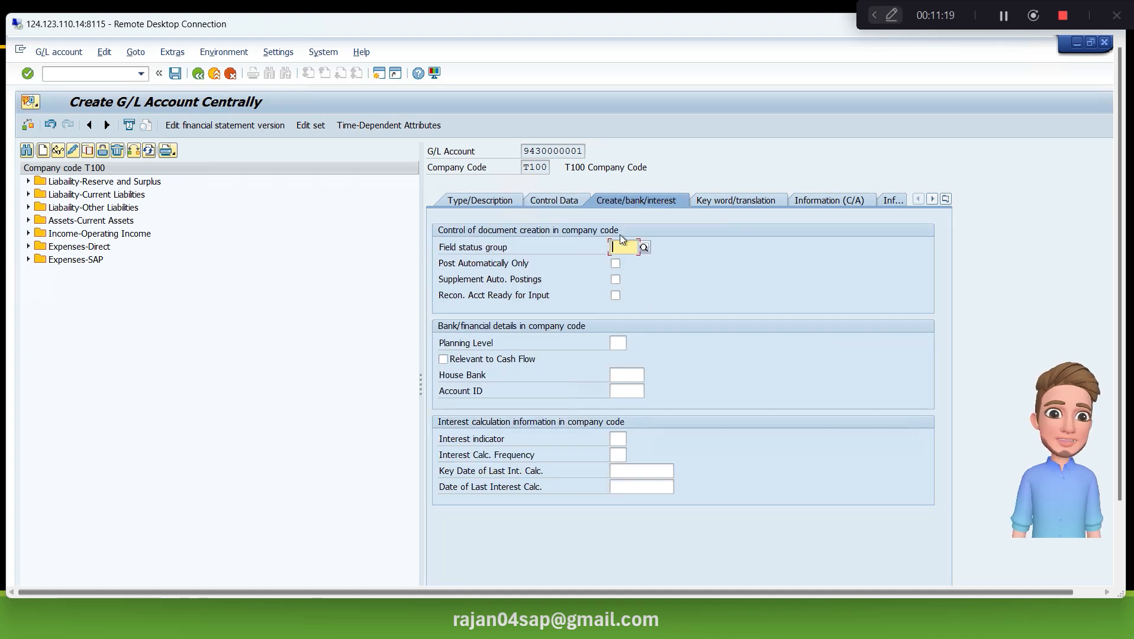
pyautogui.click(649, 248)
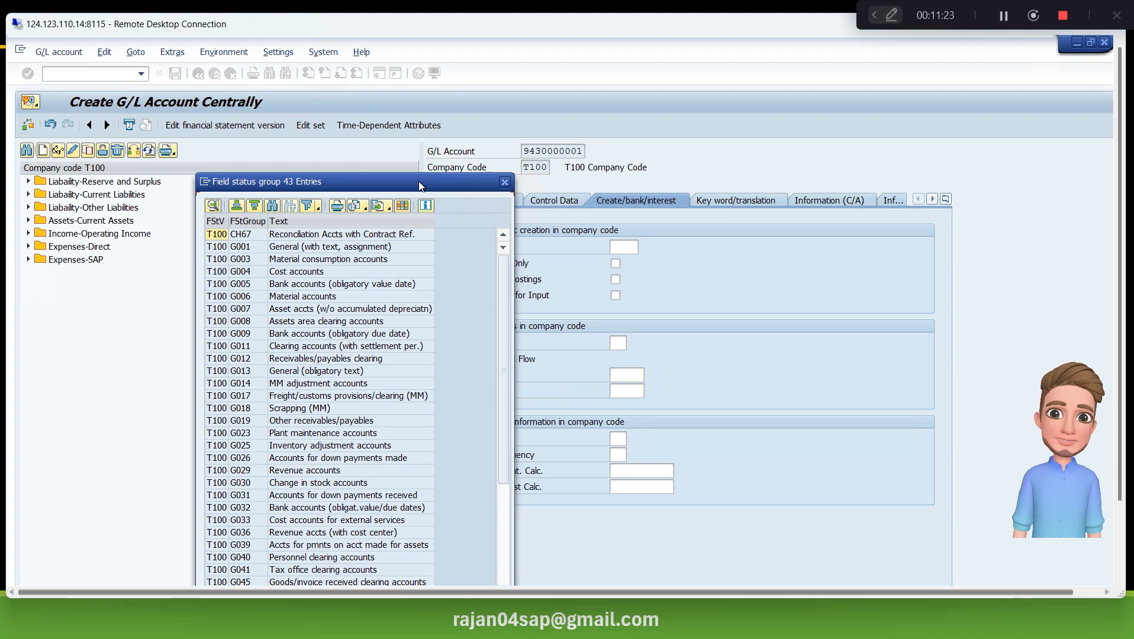
pyautogui.moveTo(418, 181); pyautogui.dragTo(446, 81)
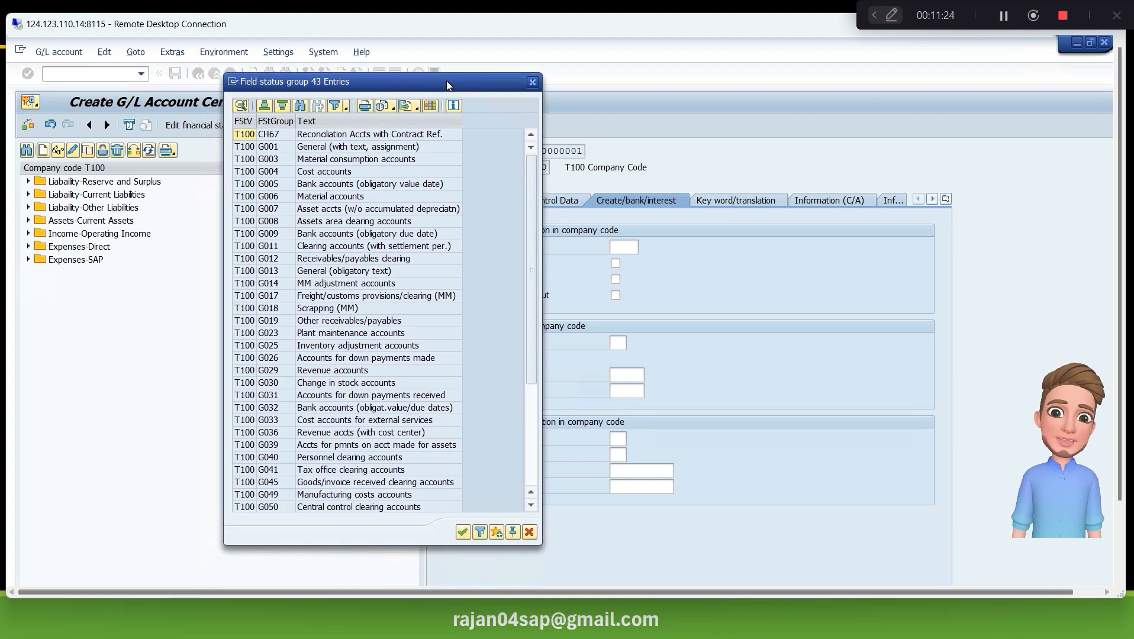
pyautogui.click(329, 172)
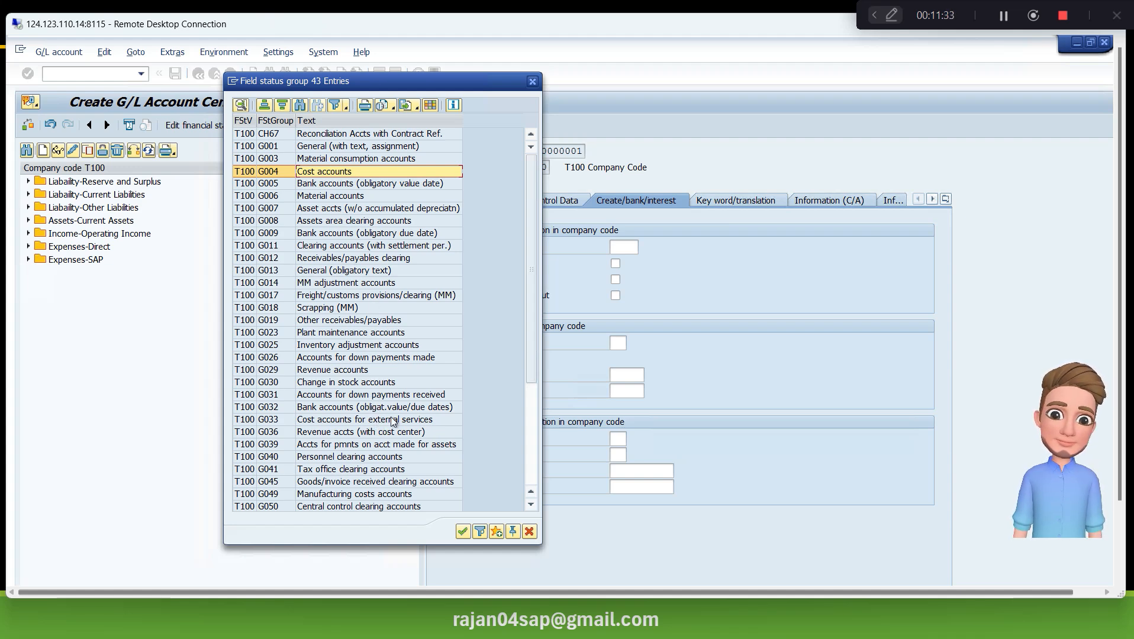
pyautogui.scroll(-1, 402, 425)
pyautogui.scroll(-2, 402, 426)
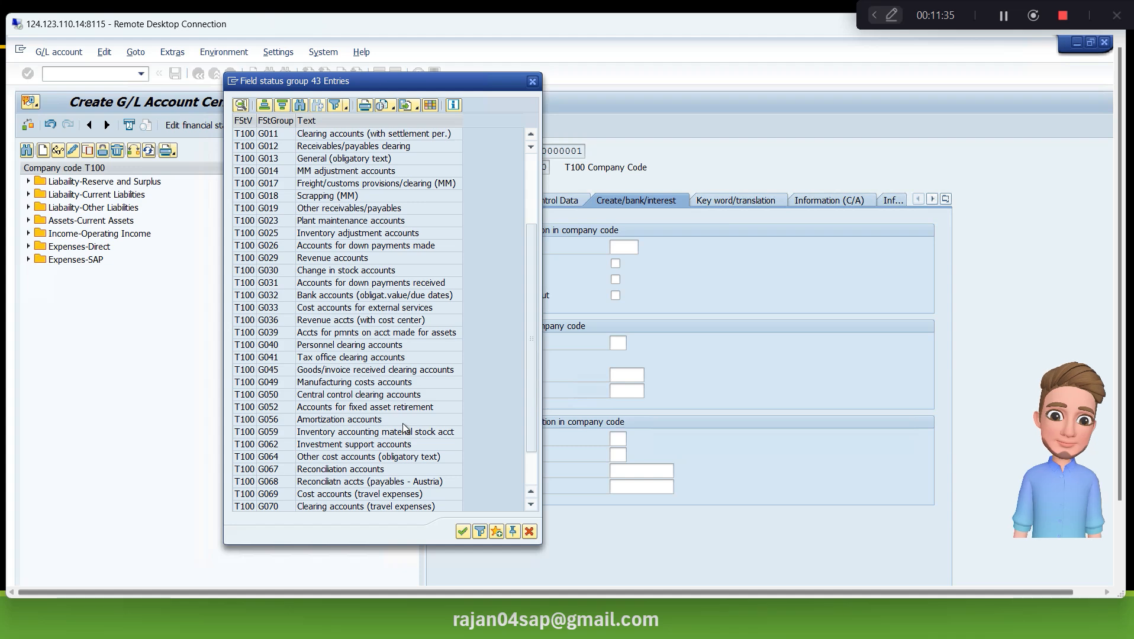
pyautogui.scroll(-2, 402, 424)
pyautogui.scroll(5, 404, 424)
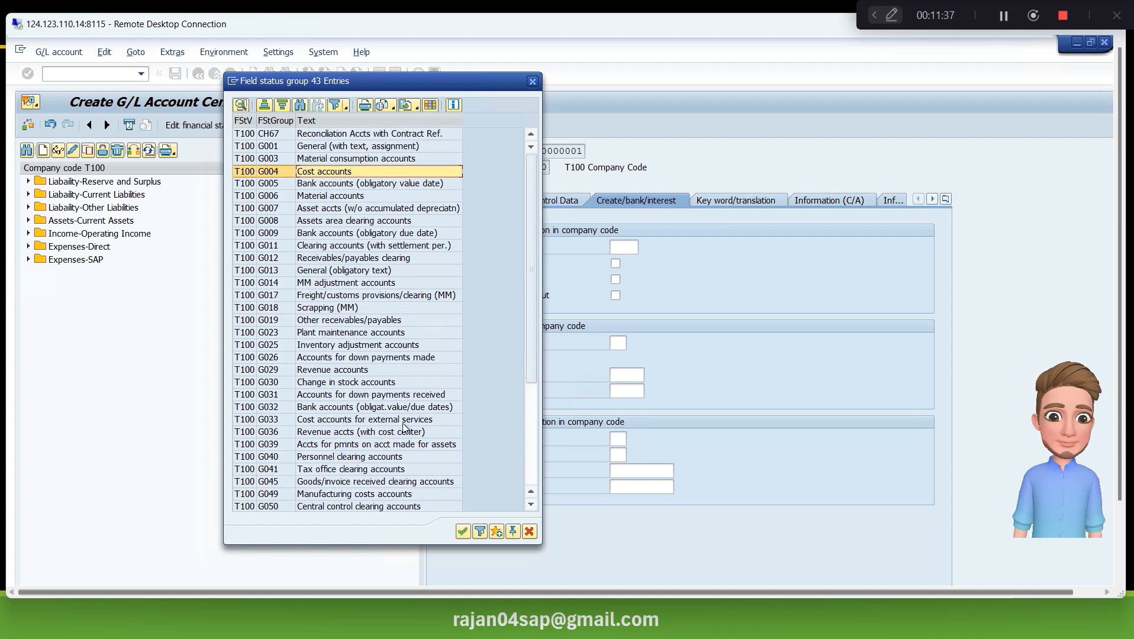
pyautogui.doubleClick(333, 173)
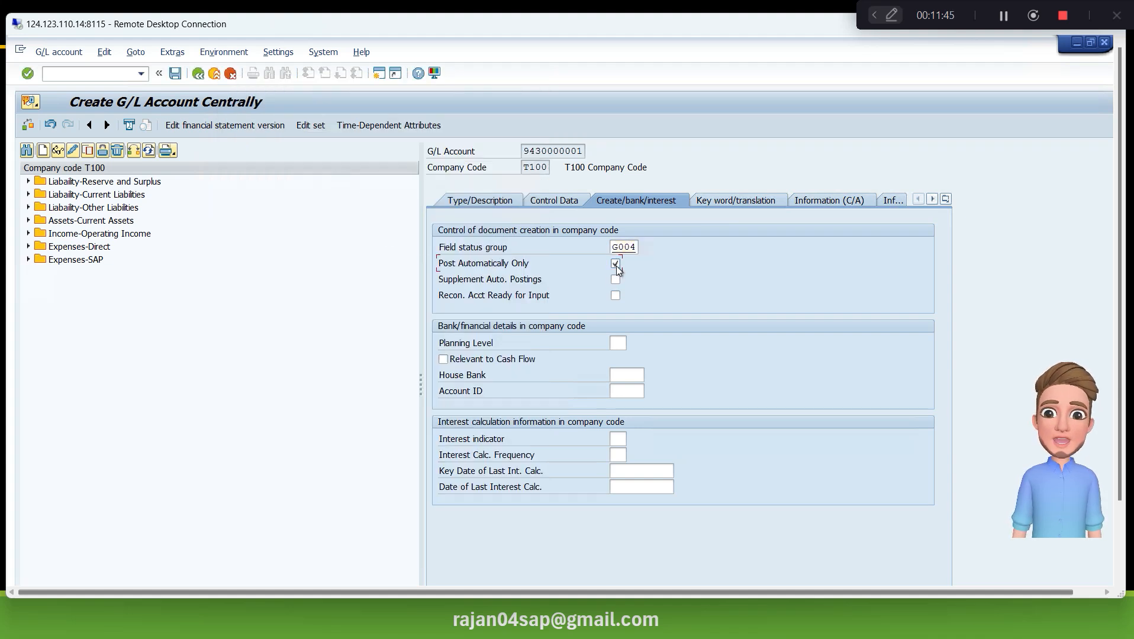
pyautogui.click(175, 77)
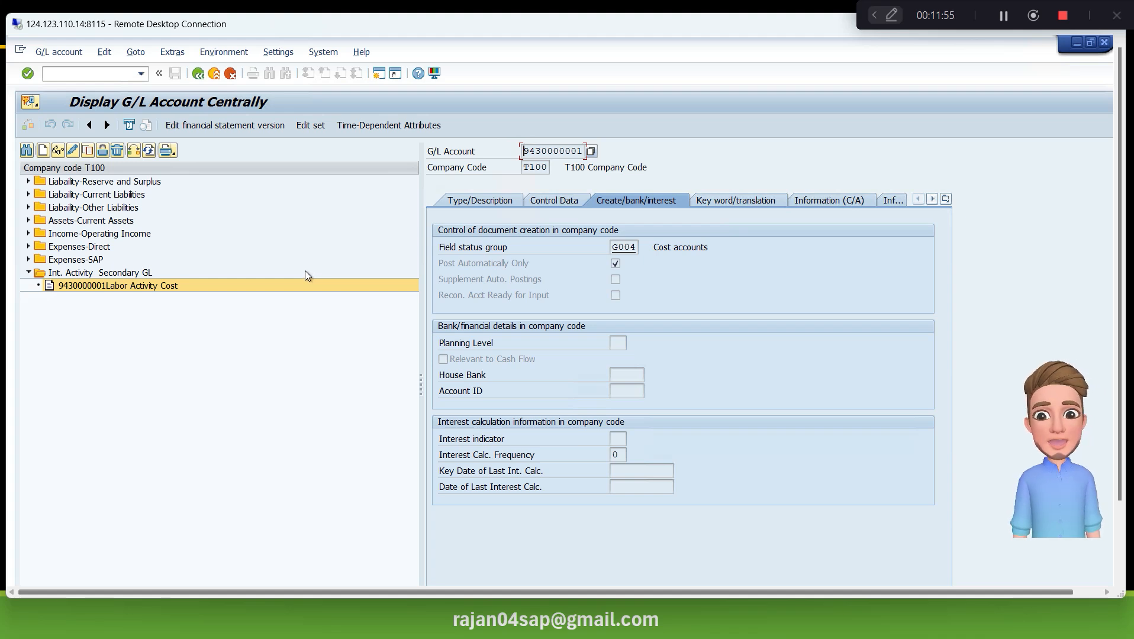
# Step: Open transaction KL01 in a new session with the command /okl01 to create an activity type
pyautogui.click(64, 73)
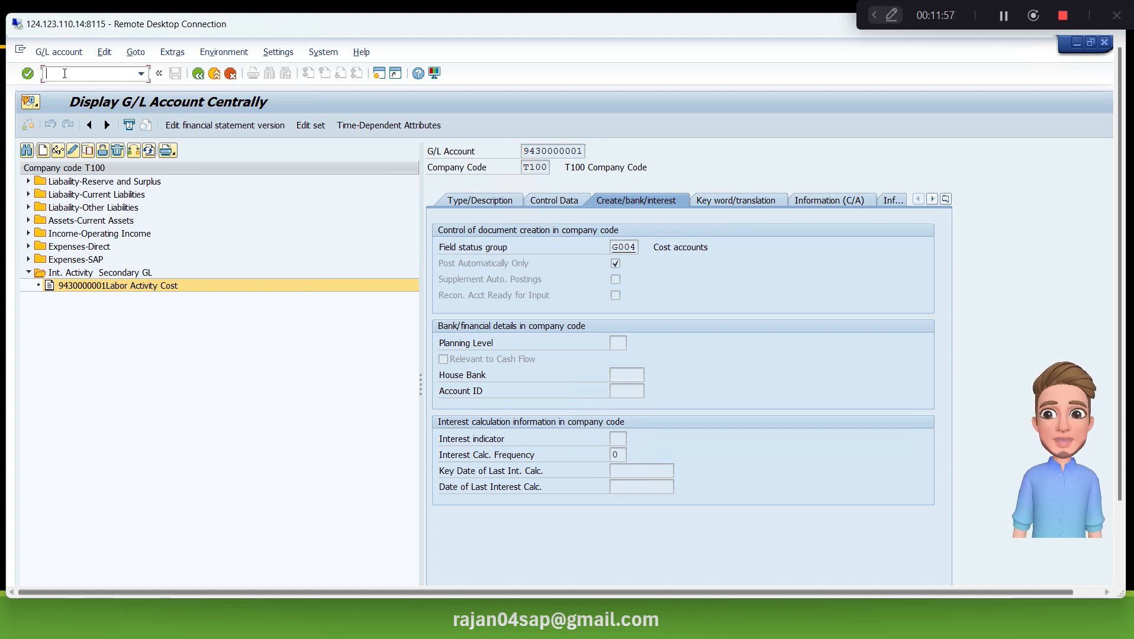
pyautogui.write('/ok')
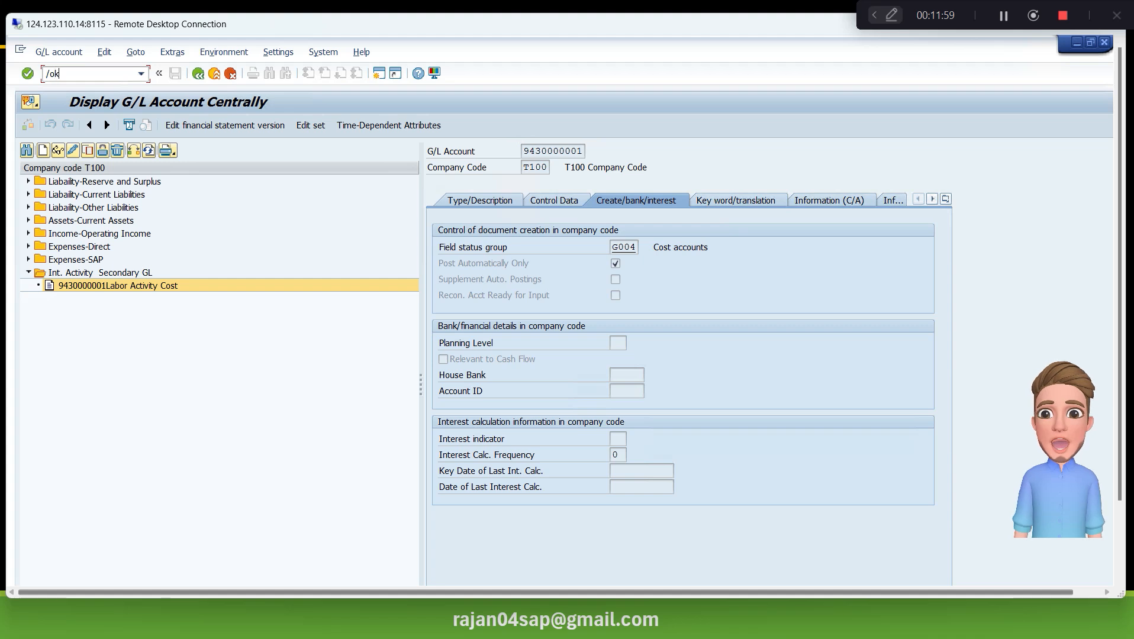
pyautogui.write('l01')
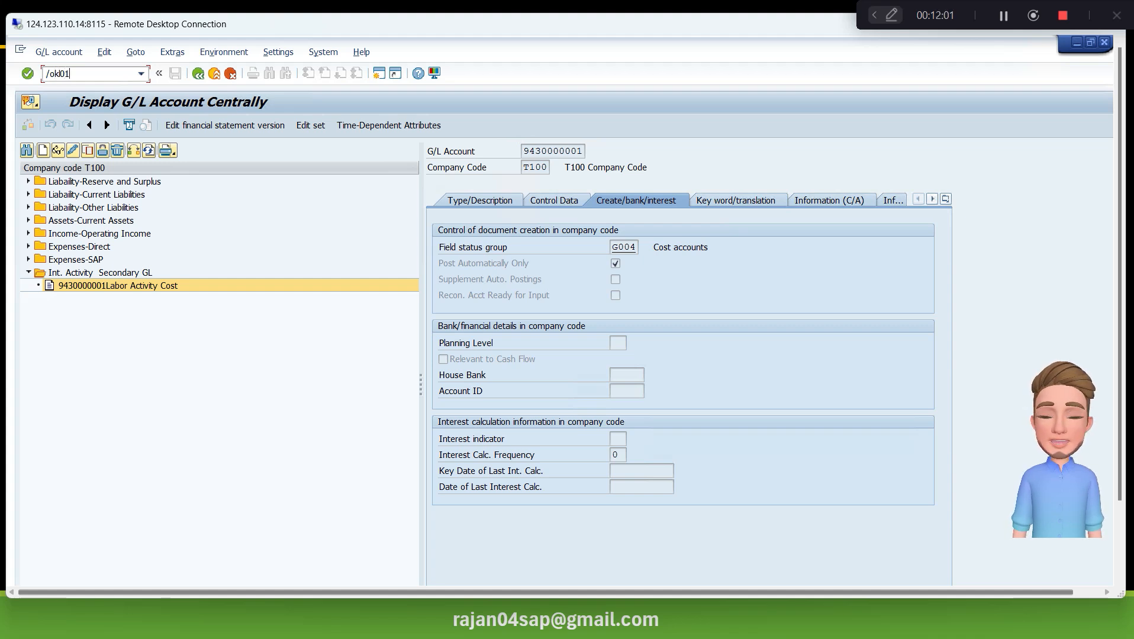
pyautogui.press('Return')
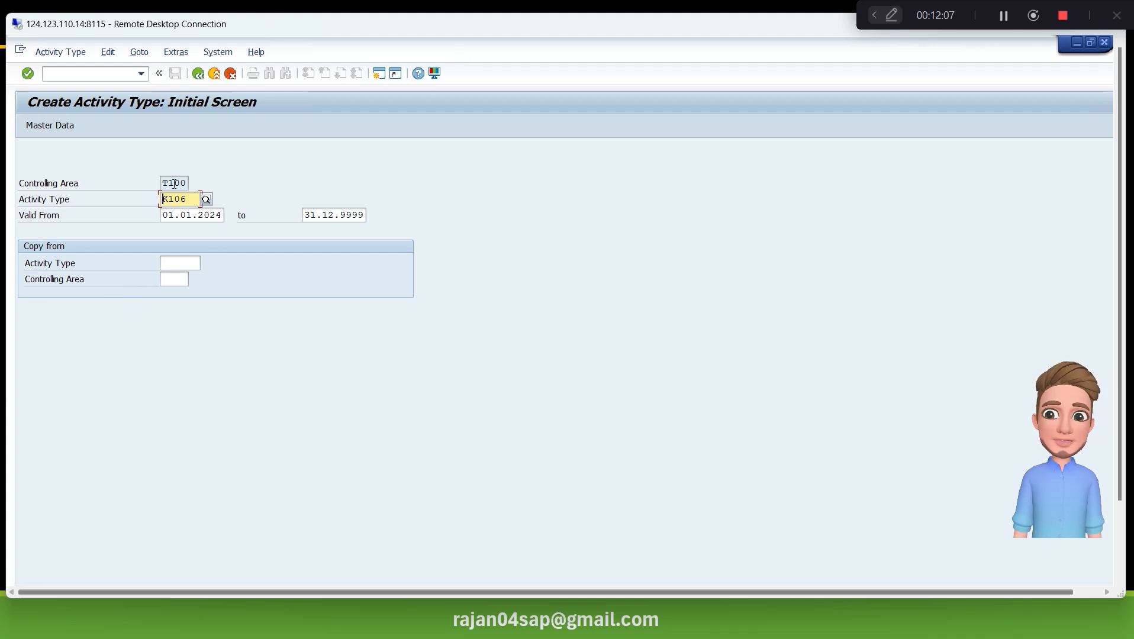
# Step: Enter T101 as the new activity type in controlling area T100 and proceed to its basic data
pyautogui.click(176, 53)
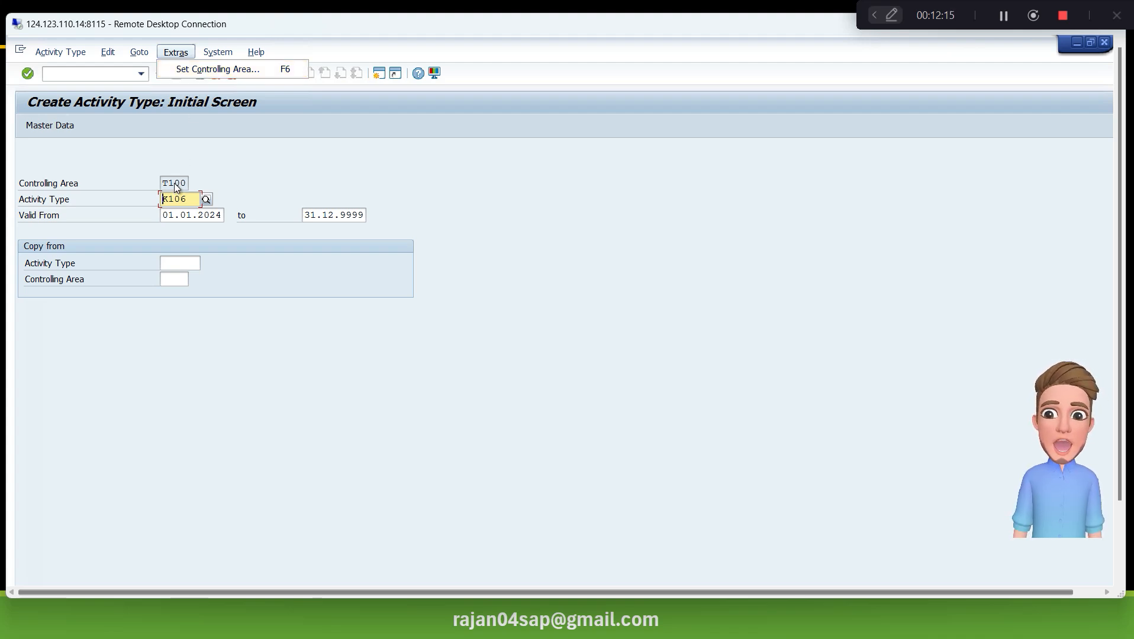
pyautogui.click(194, 198)
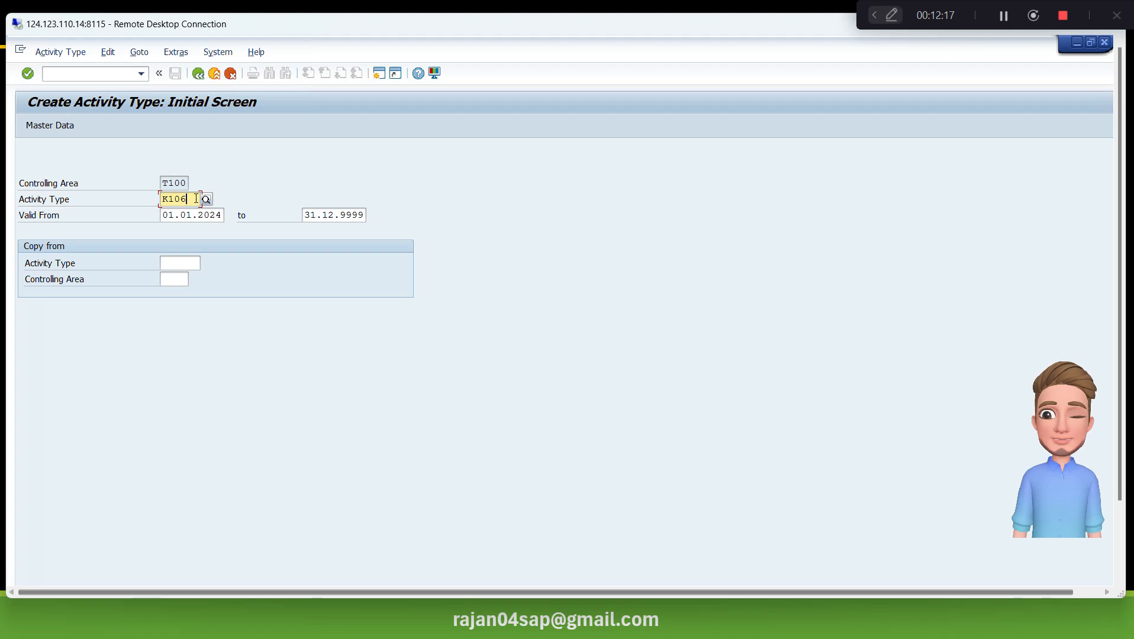
pyautogui.press('BackSpace')
pyautogui.press('BackSpace')
pyautogui.press('BackSpace')
pyautogui.press('BackSpace')
pyautogui.press('capslock')
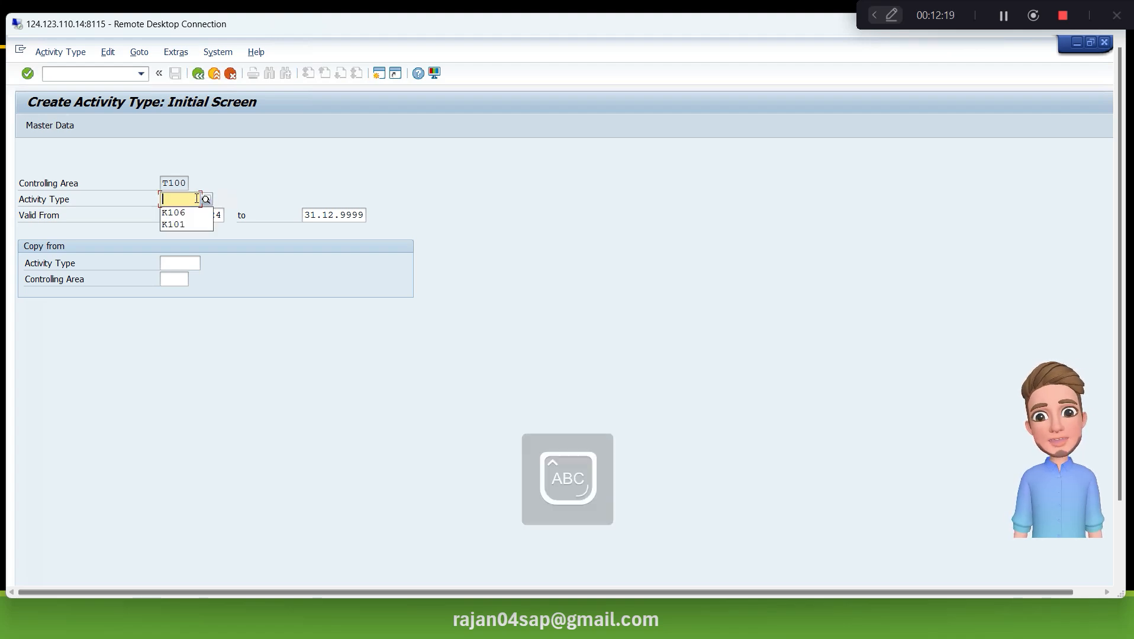
pyautogui.write('LA')
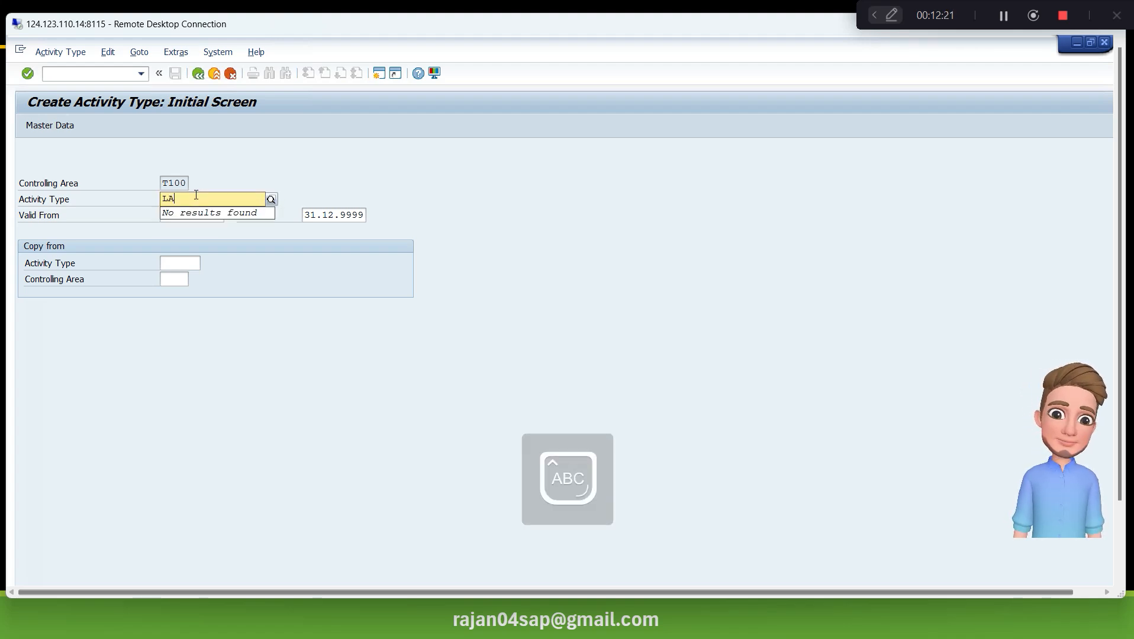
pyautogui.press('BackSpace')
pyautogui.press('BackSpace')
pyautogui.write('T101')
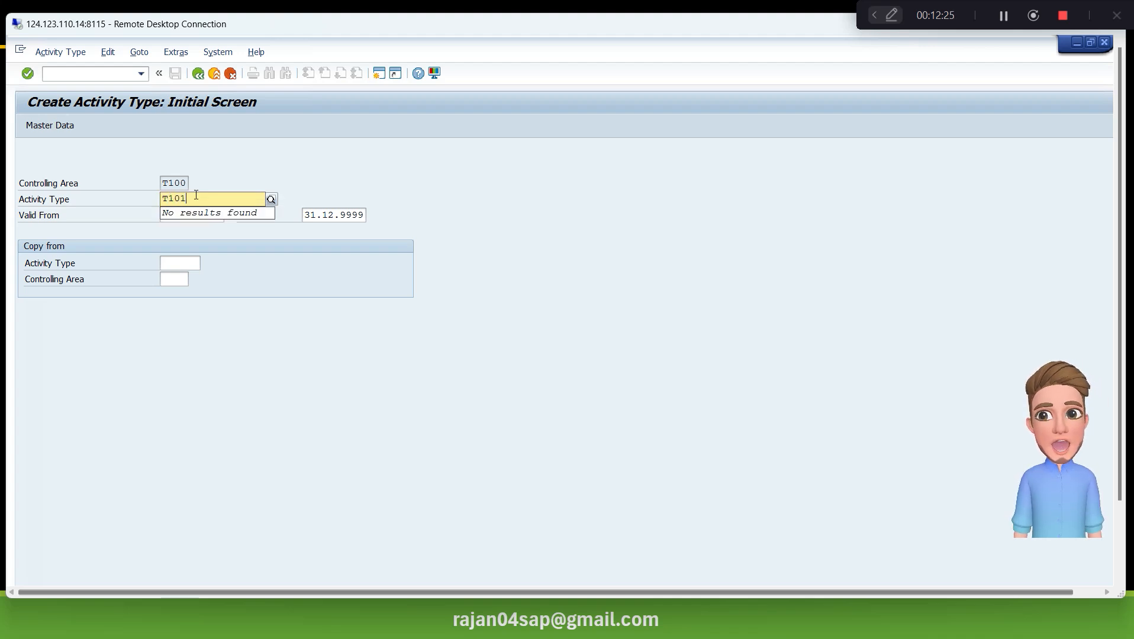
pyautogui.press('Tab')
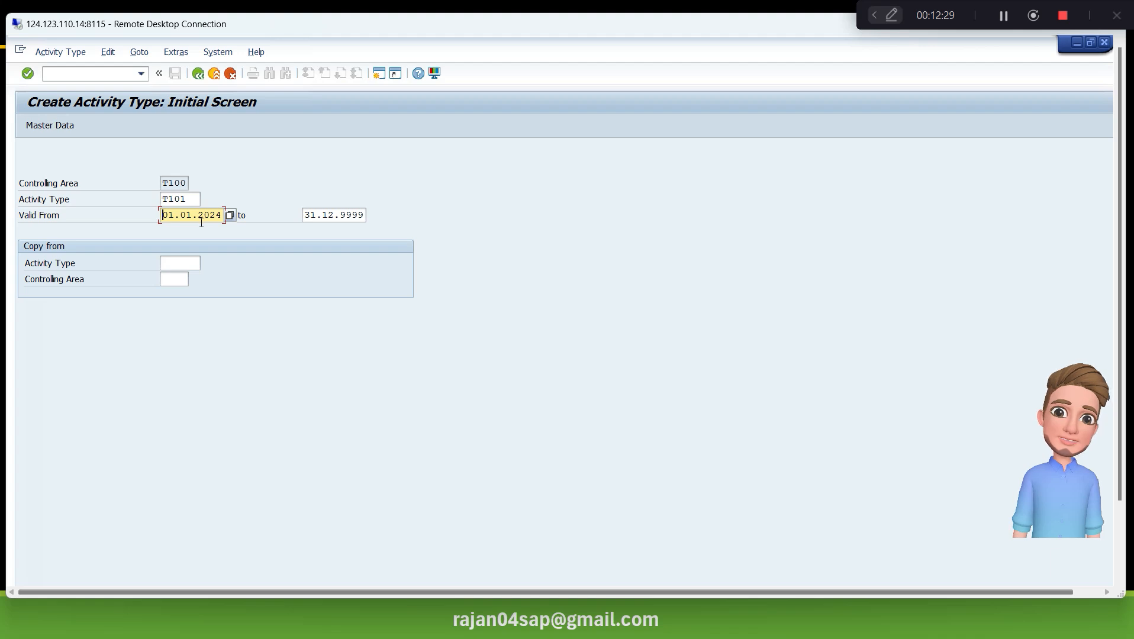
pyautogui.press('Return')
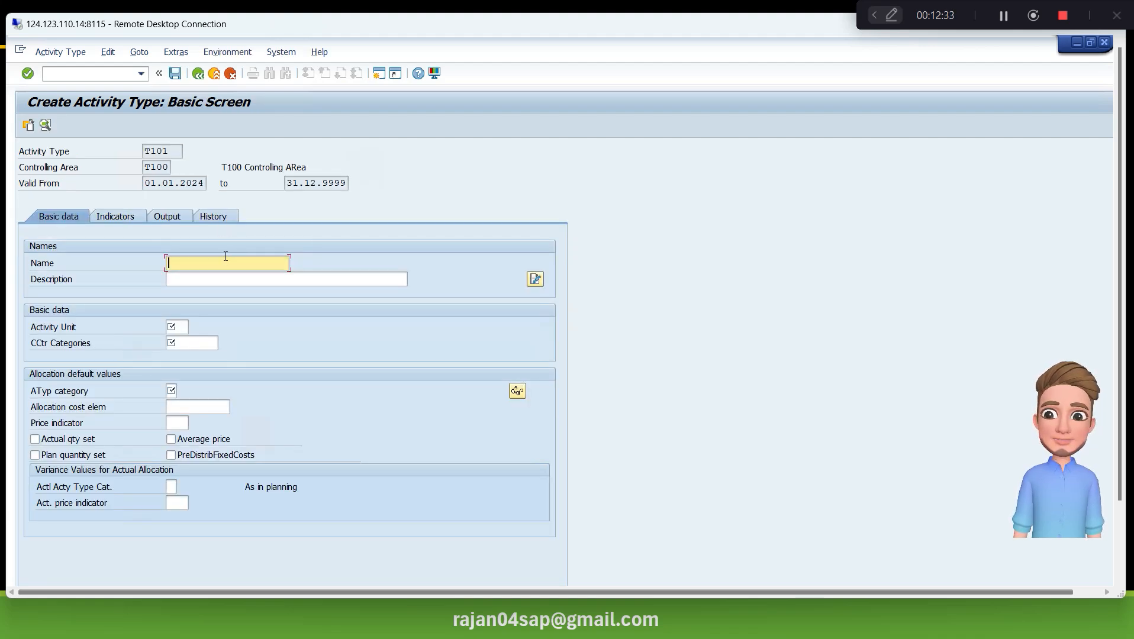
# Step: Name the activity type "Labor ACtivity"
pyautogui.write('lAB')
pyautogui.press('BackSpace')
pyautogui.press('BackSpace')
pyautogui.press('BackSpace')
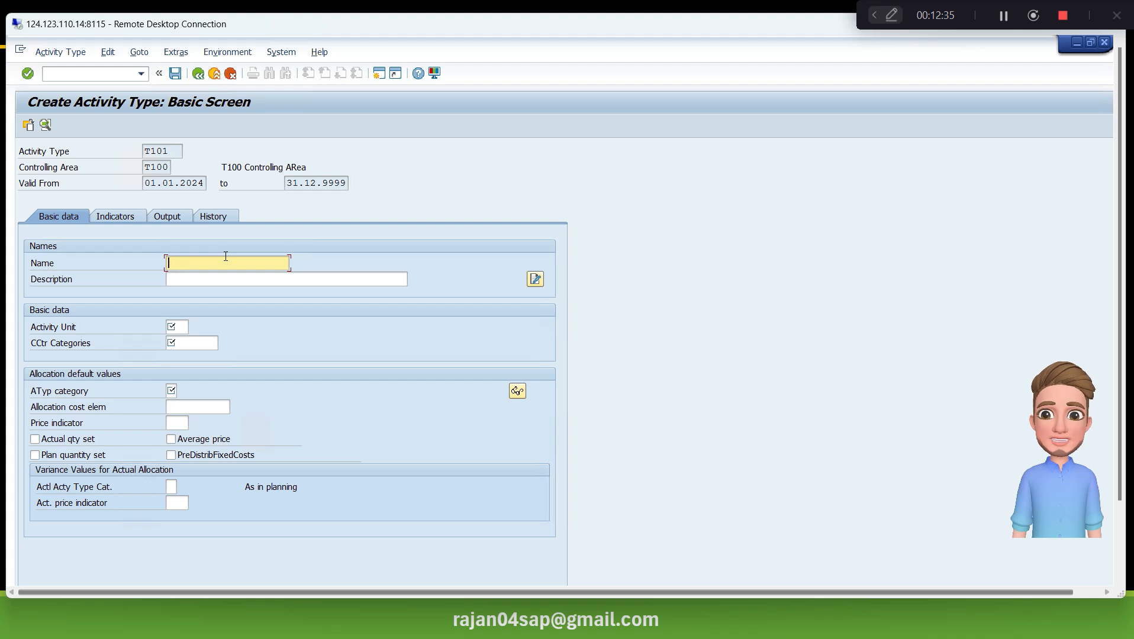
pyautogui.press('capslock')
pyautogui.write('Labor ACt')
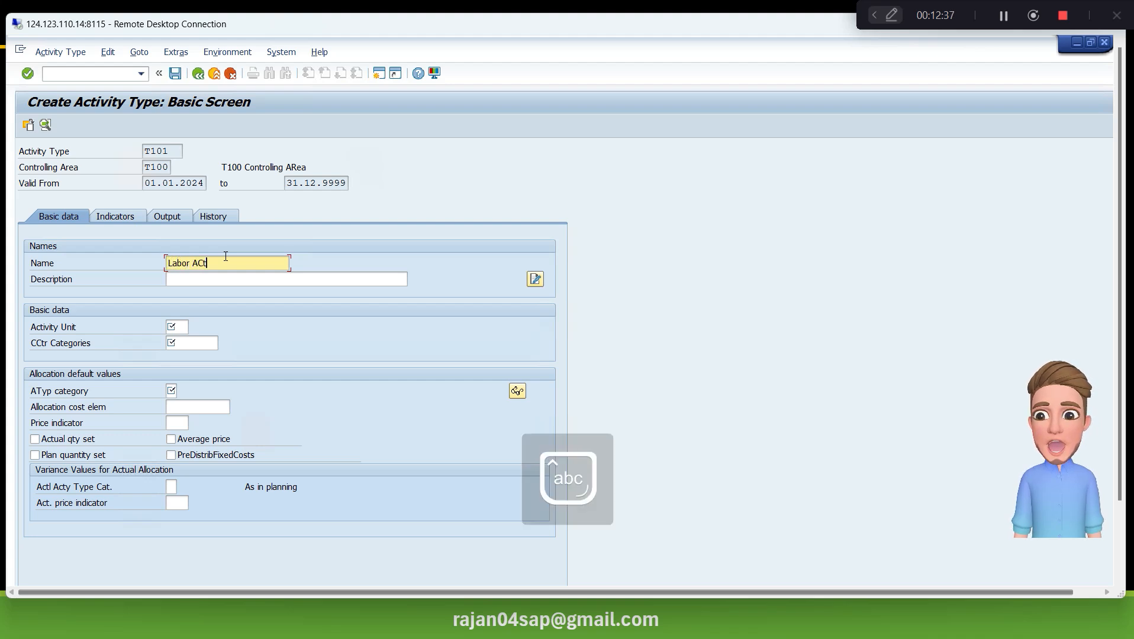
pyautogui.write('ivity')
pyautogui.press('Tab')
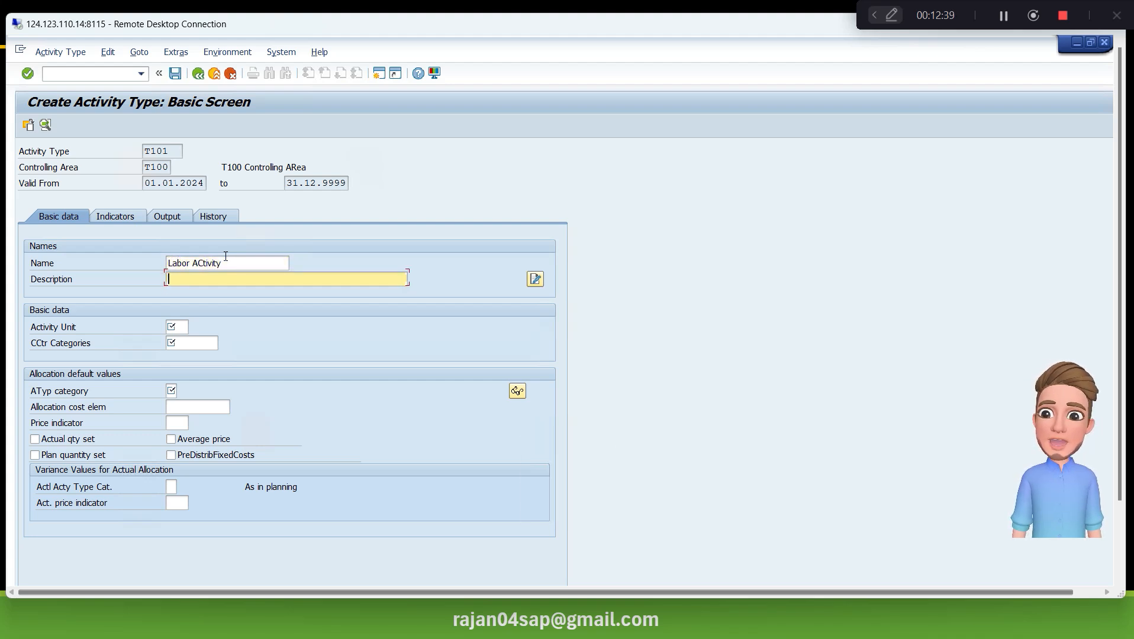
# Step: Copy the activity type's name into its description and extend it to "Labor ACtivity costs"
pyautogui.click(226, 257)
pyautogui.hotkey('ctrl', 'a')
pyautogui.hotkey('ctrl', 'c')
pyautogui.click(226, 256)
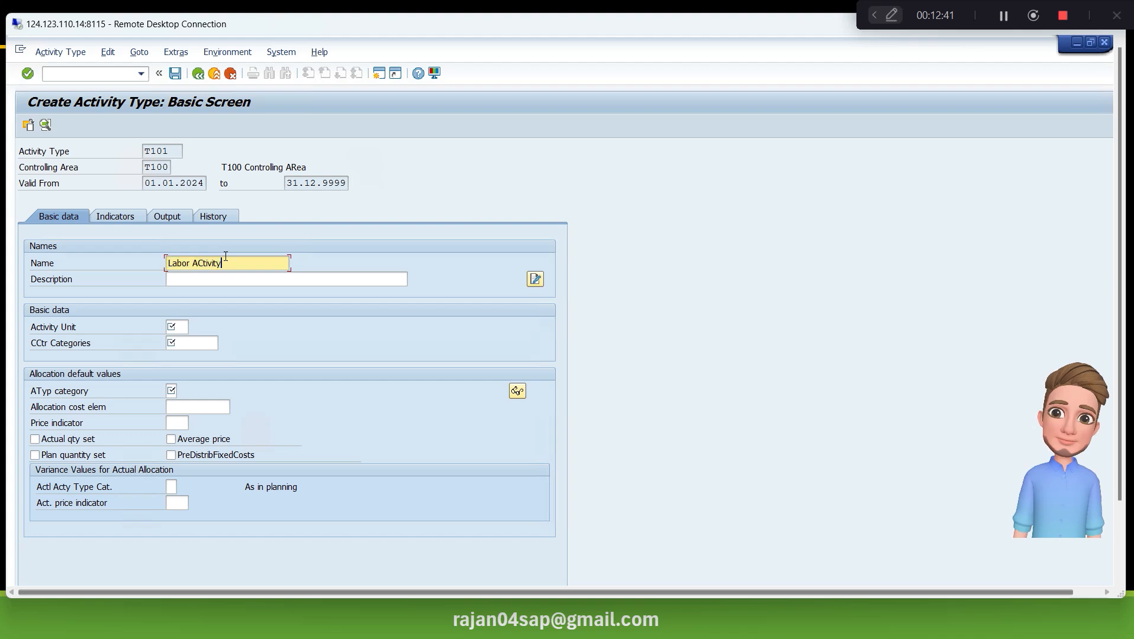
pyautogui.press('Tab')
pyautogui.hotkey('ctrl', 'v')
pyautogui.write('costs')
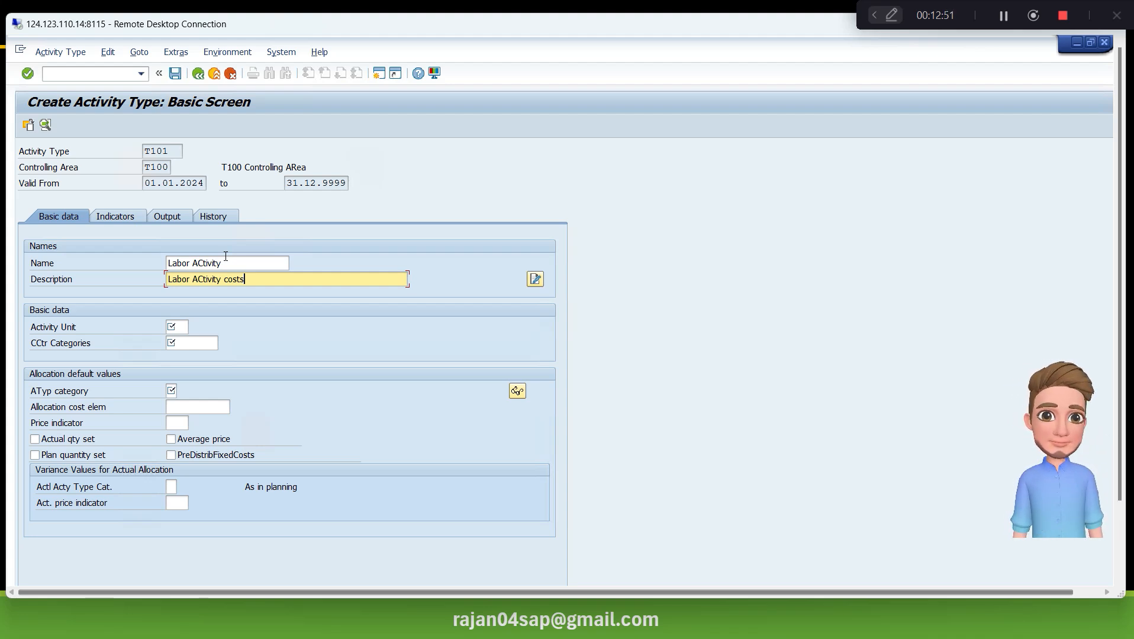
# Step: Set the activity unit to HR and allow all cost center categories (*) for the activity type
pyautogui.click(178, 328)
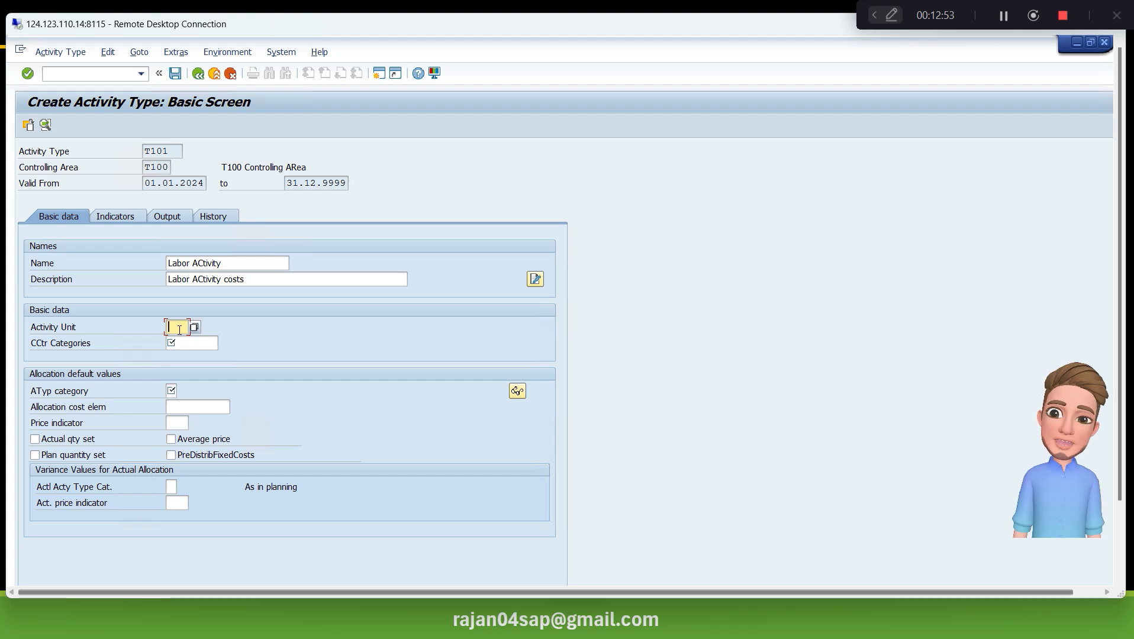
pyautogui.press('capslock')
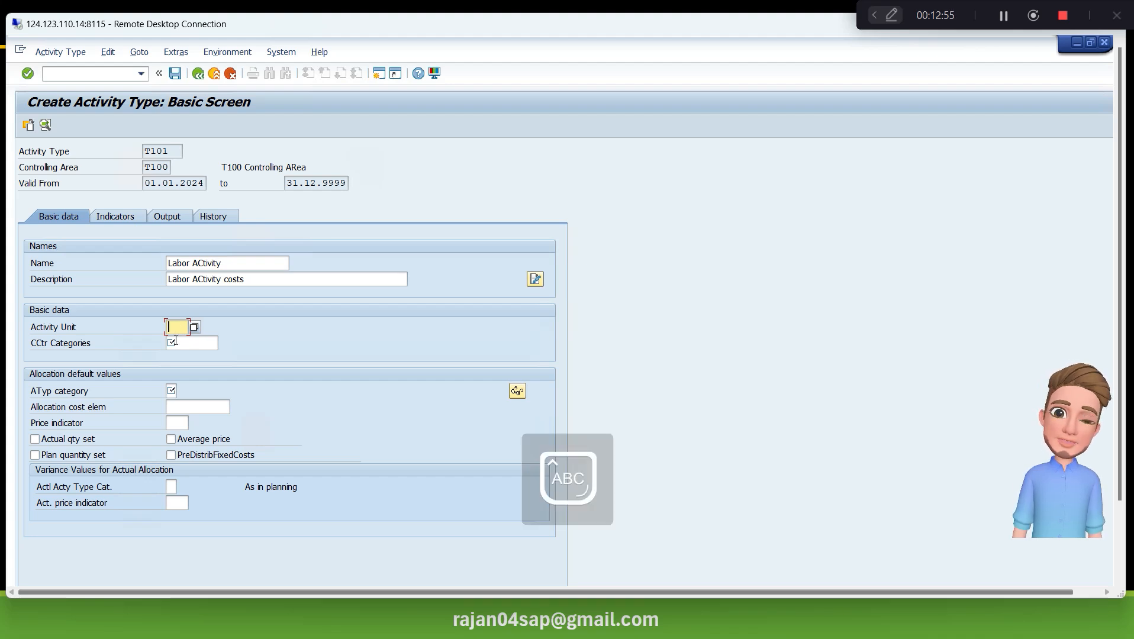
pyautogui.write('HR')
pyautogui.click(176, 341)
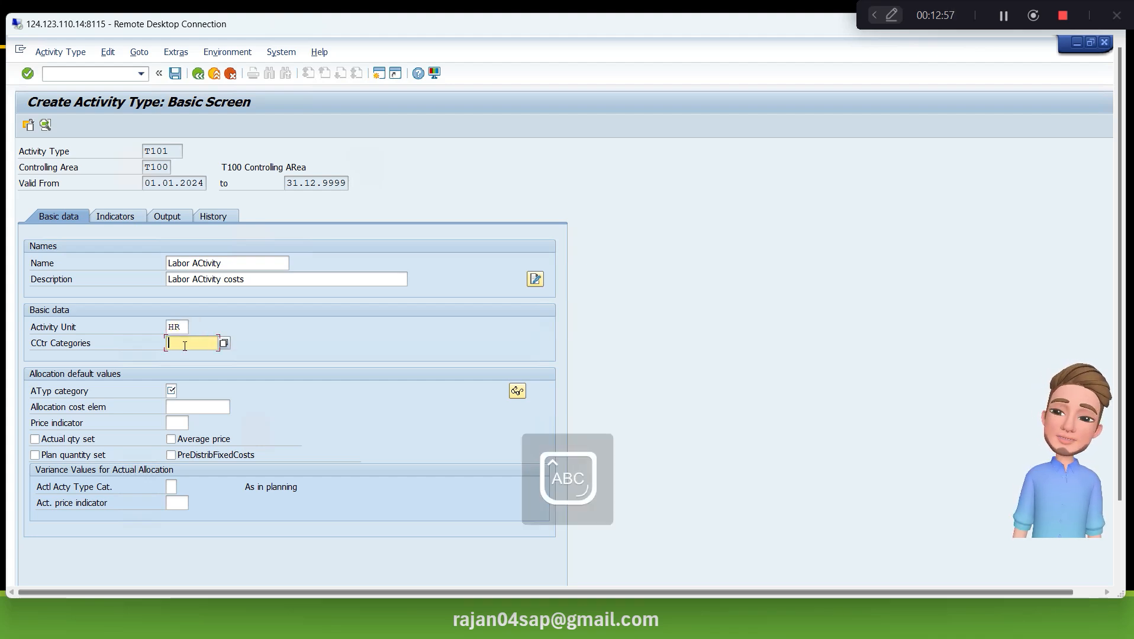
pyautogui.click(223, 343)
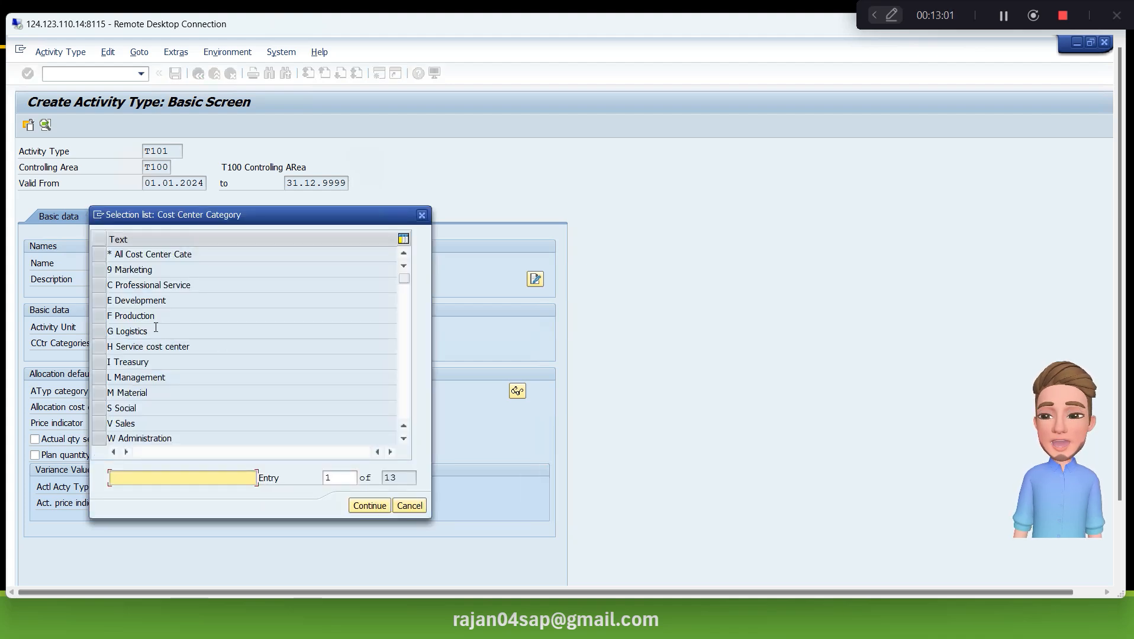
pyautogui.click(97, 314)
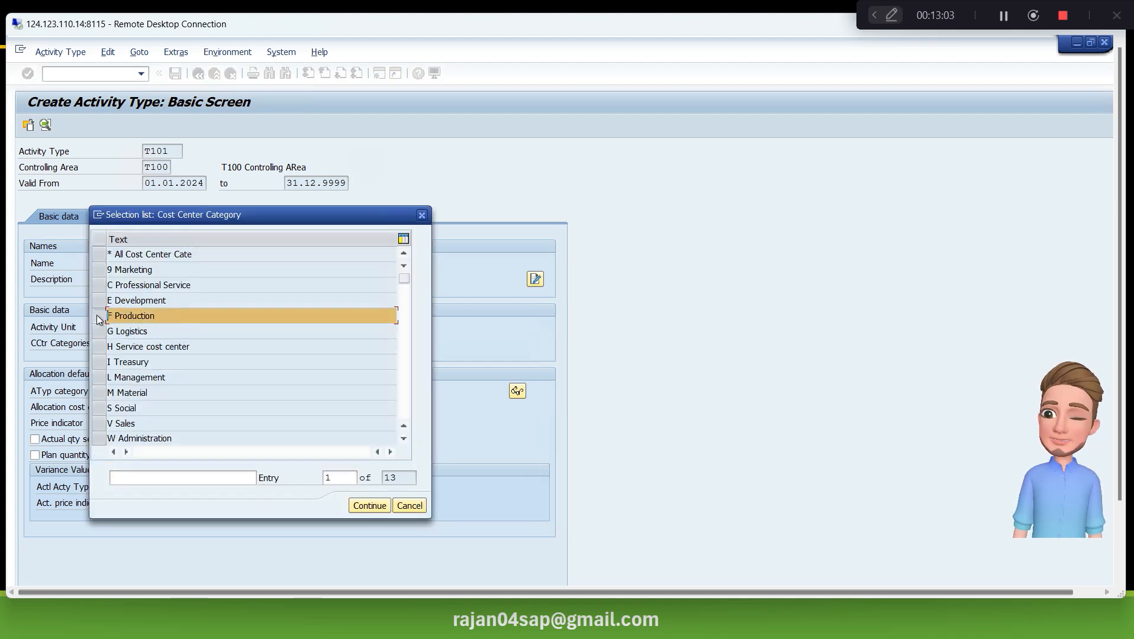
pyautogui.click(98, 254)
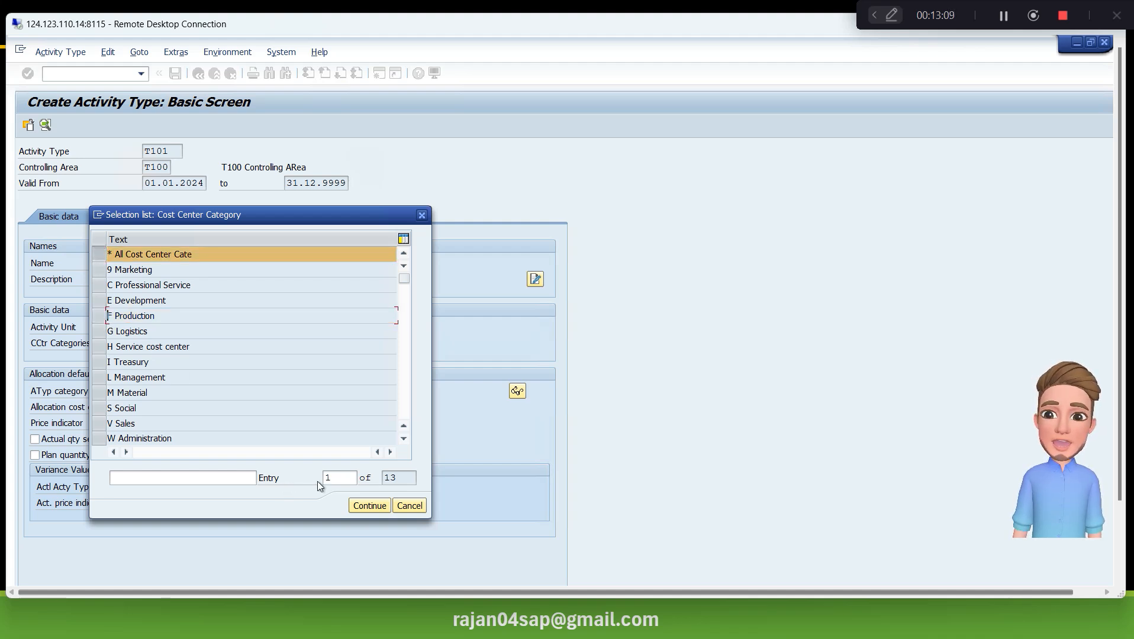
pyautogui.click(370, 506)
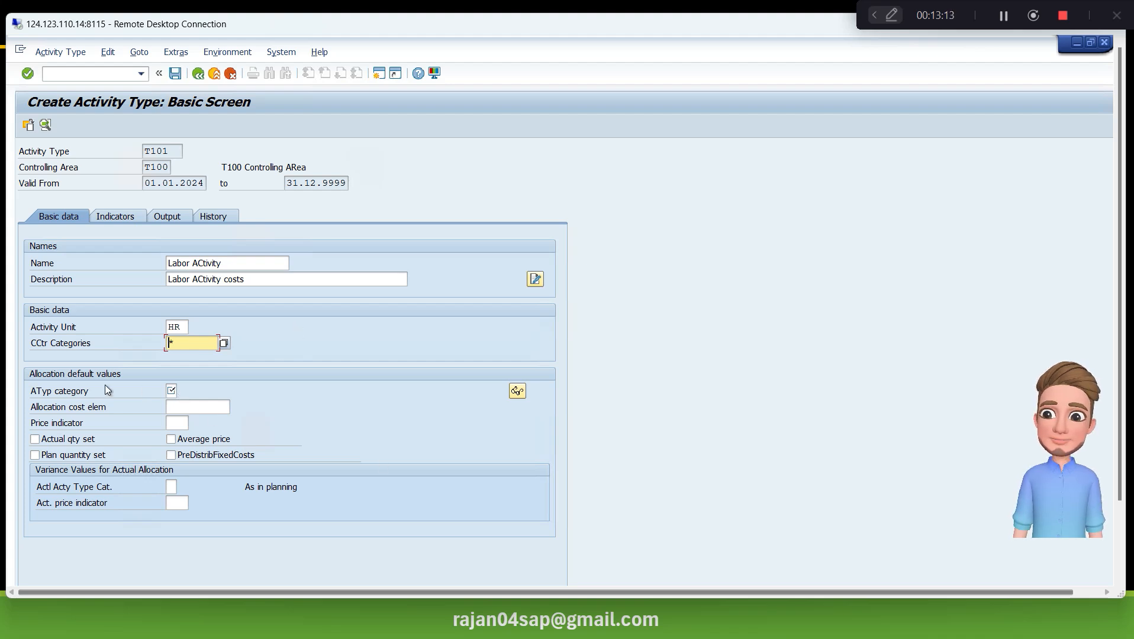
pyautogui.click(172, 390)
pyautogui.click(182, 391)
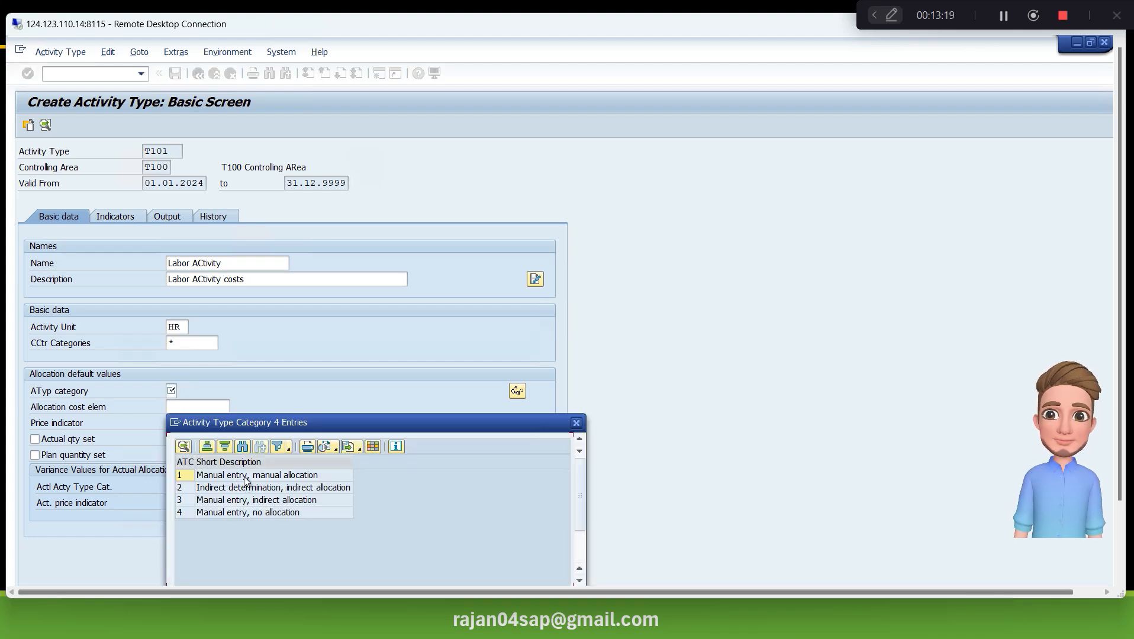
pyautogui.doubleClick(244, 481)
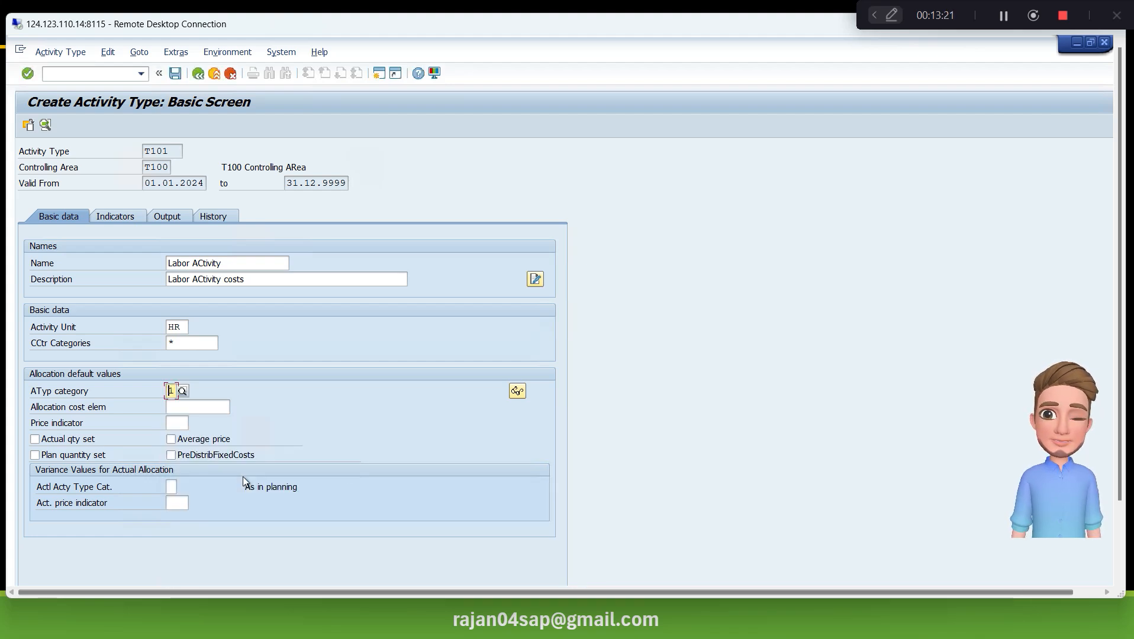
pyautogui.click(182, 408)
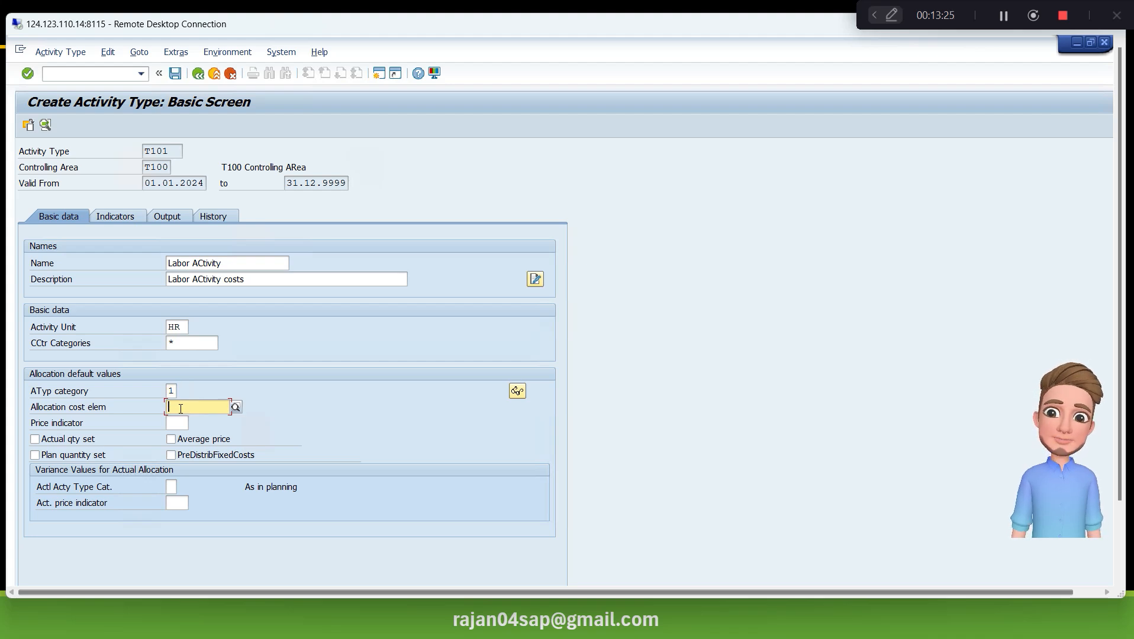
pyautogui.write('9430')
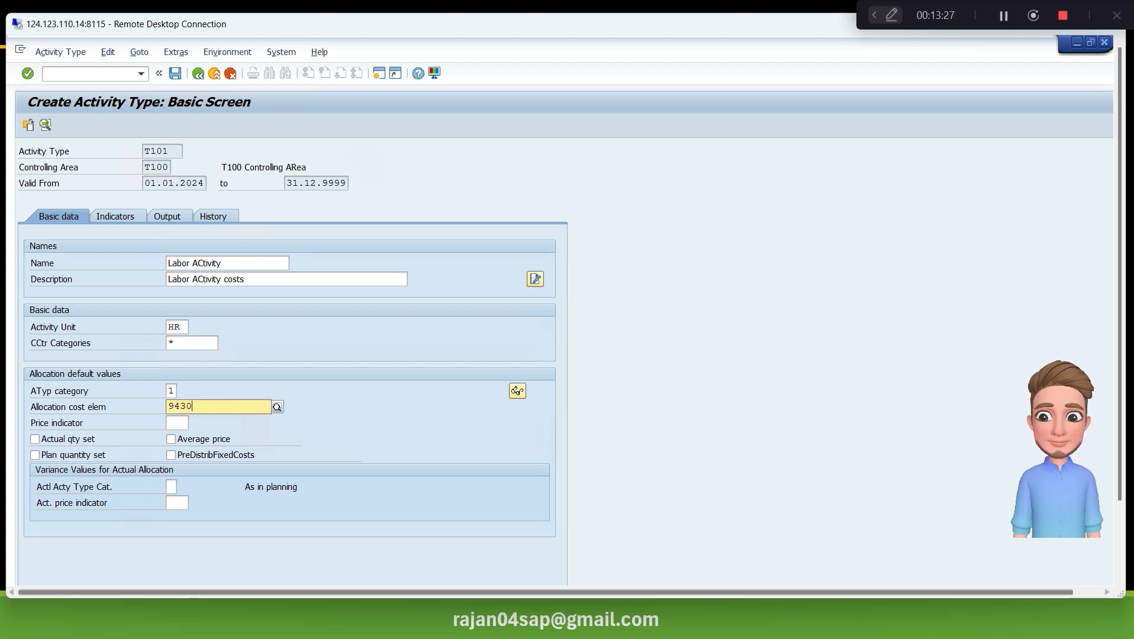
pyautogui.write('000001')
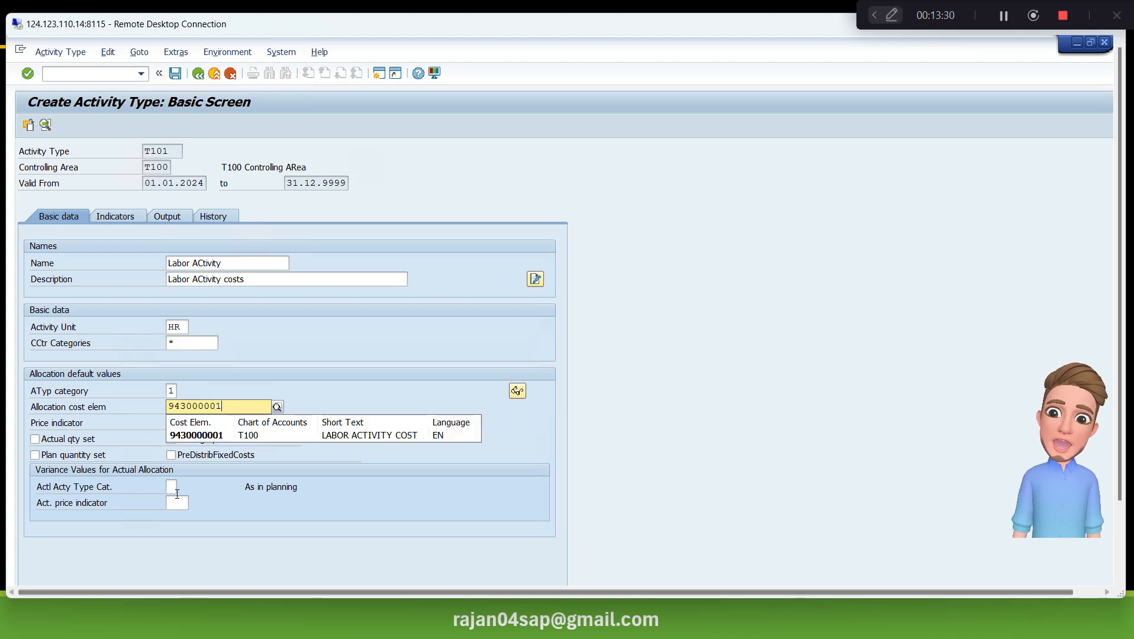
pyautogui.click(189, 435)
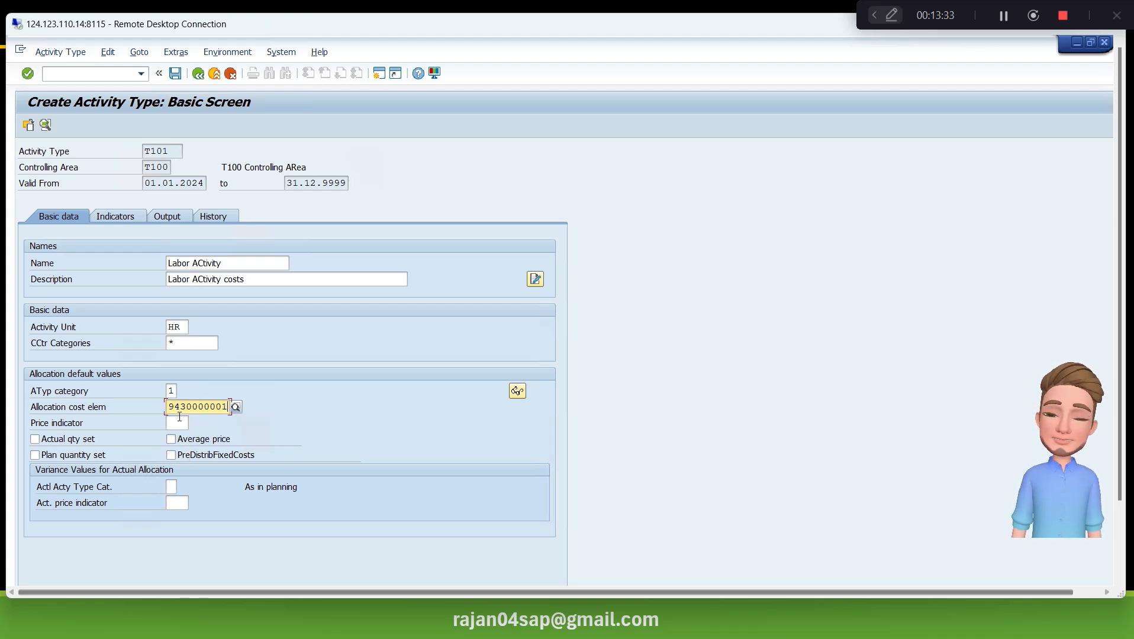
# Step: Set the price indicator to 1, Plan price, automatically based on activity
pyautogui.click(179, 421)
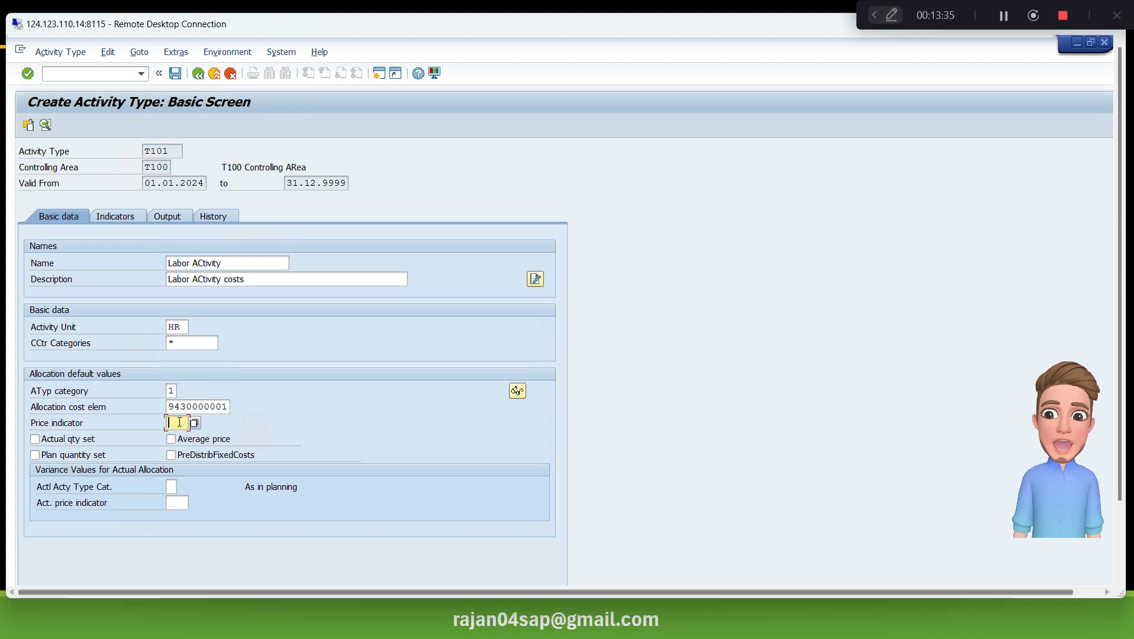
pyautogui.click(194, 422)
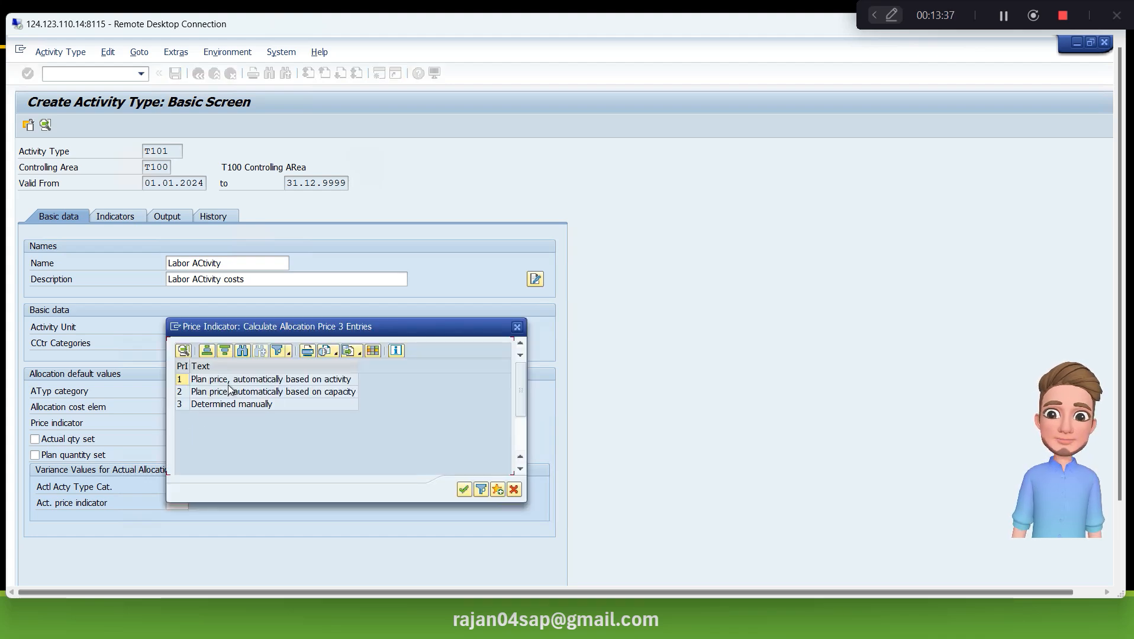
pyautogui.click(305, 381)
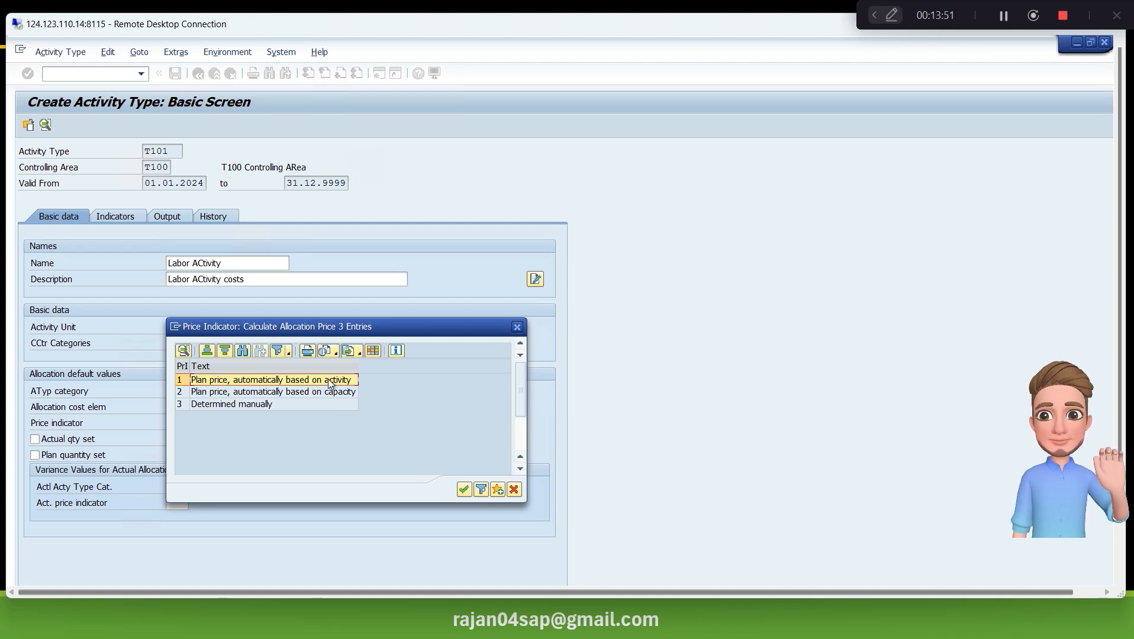
pyautogui.doubleClick(328, 380)
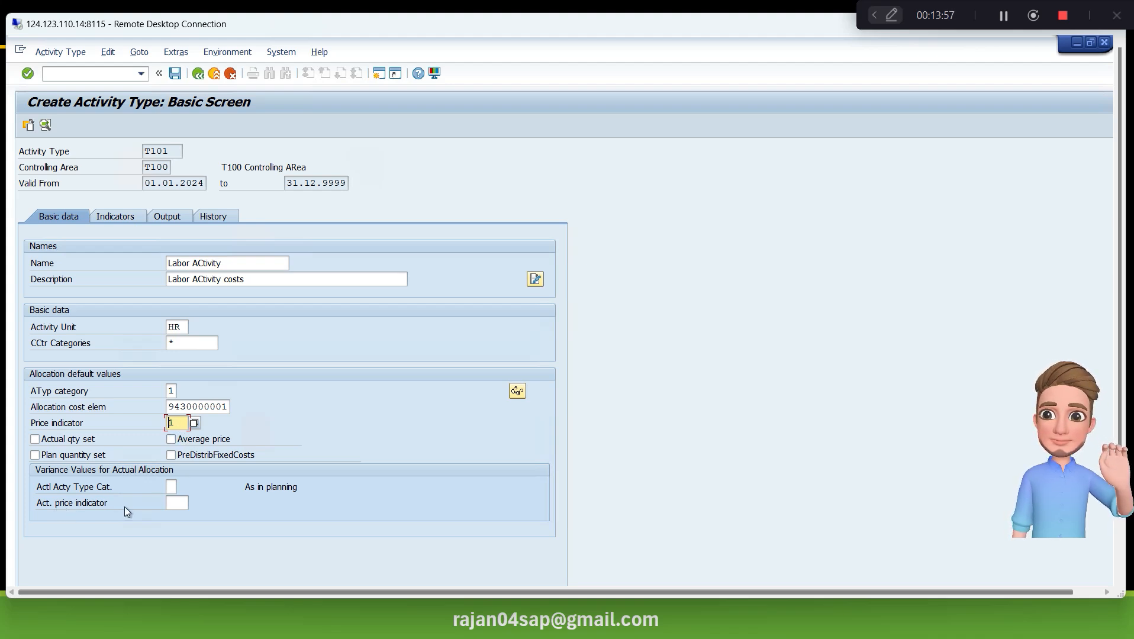
# Step: Set the actual price indicator to 5, Actual price, automatically based on activity, and save the activity type
pyautogui.click(173, 504)
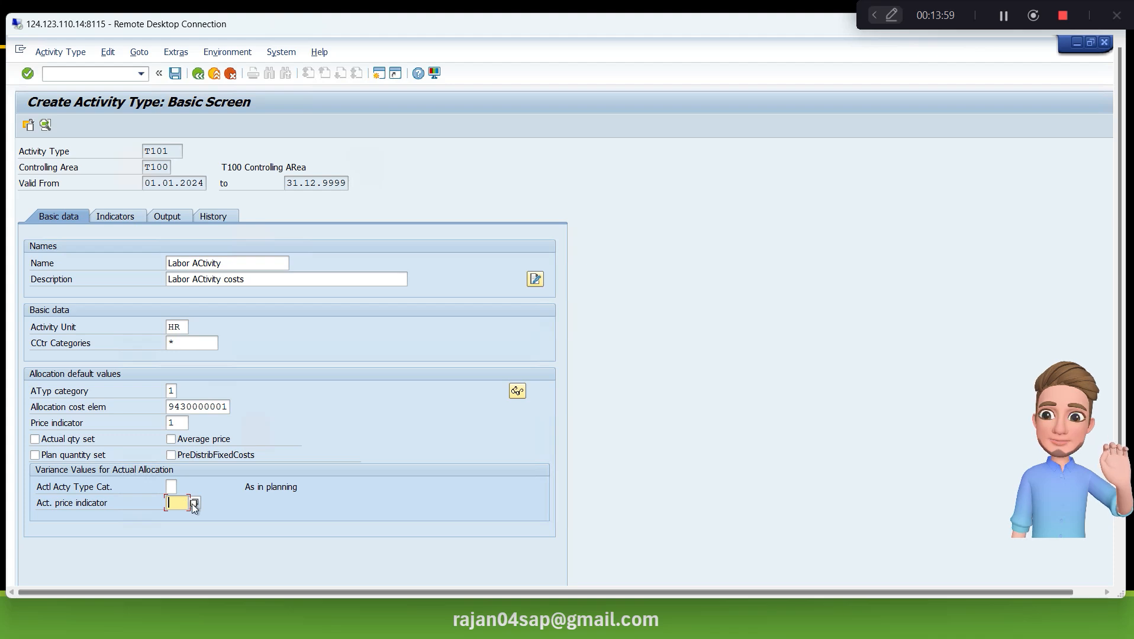
pyautogui.press('F4')
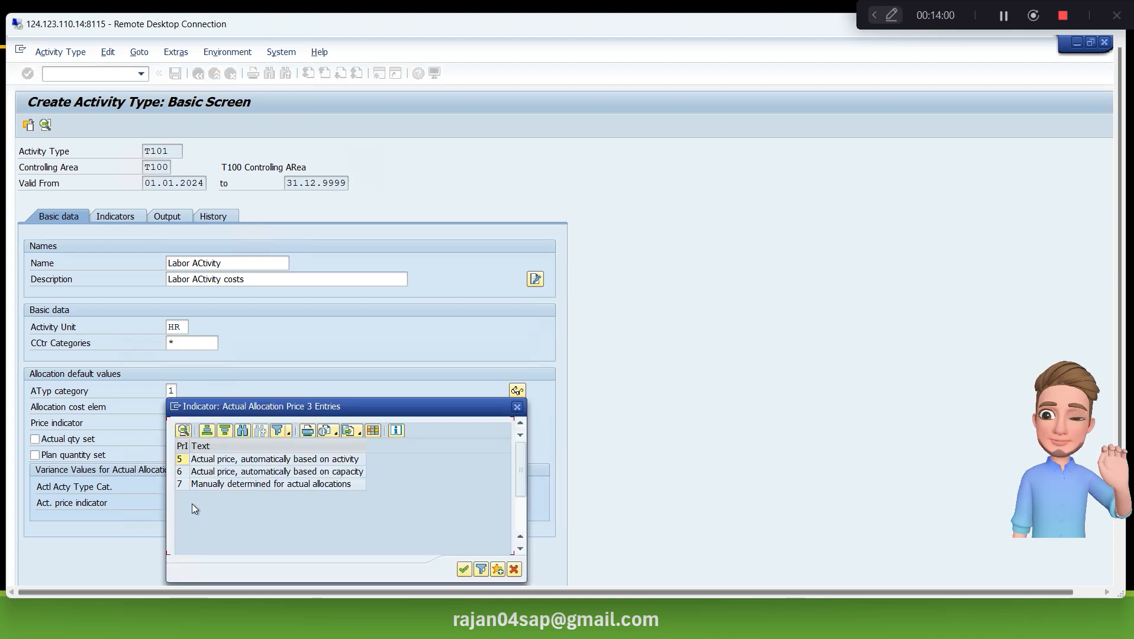
pyautogui.doubleClick(232, 460)
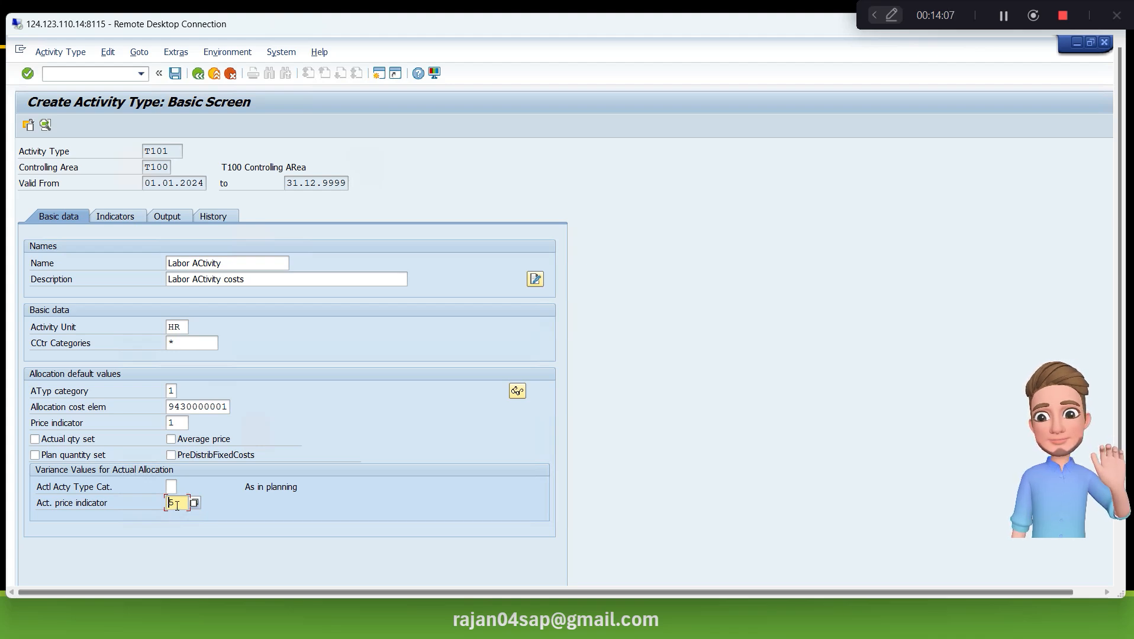
pyautogui.press('Return')
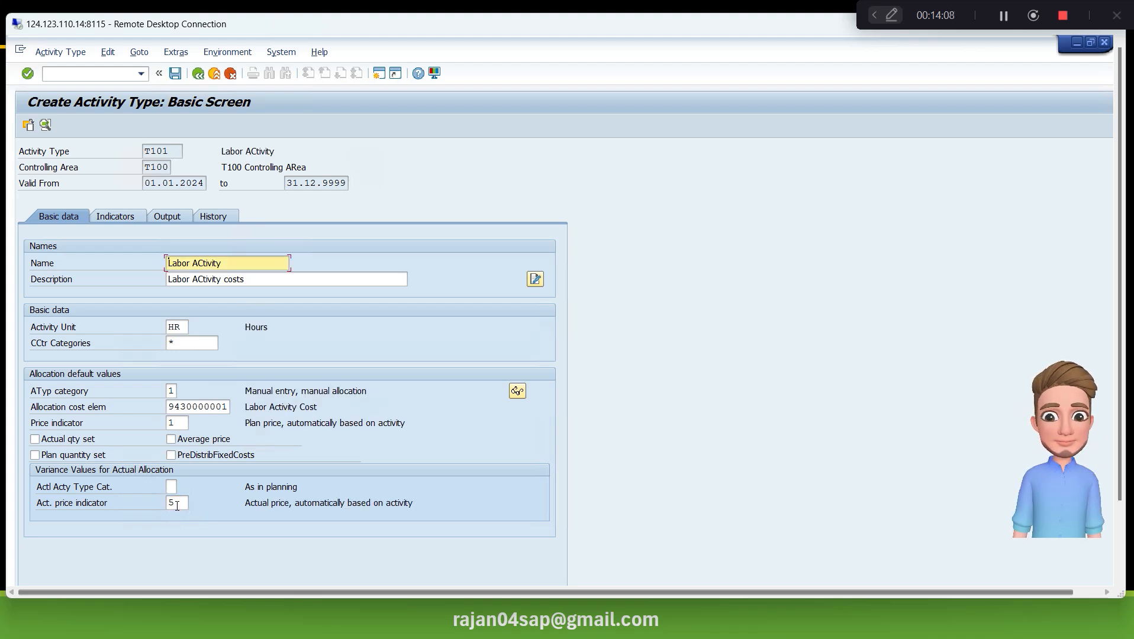
pyautogui.click(174, 73)
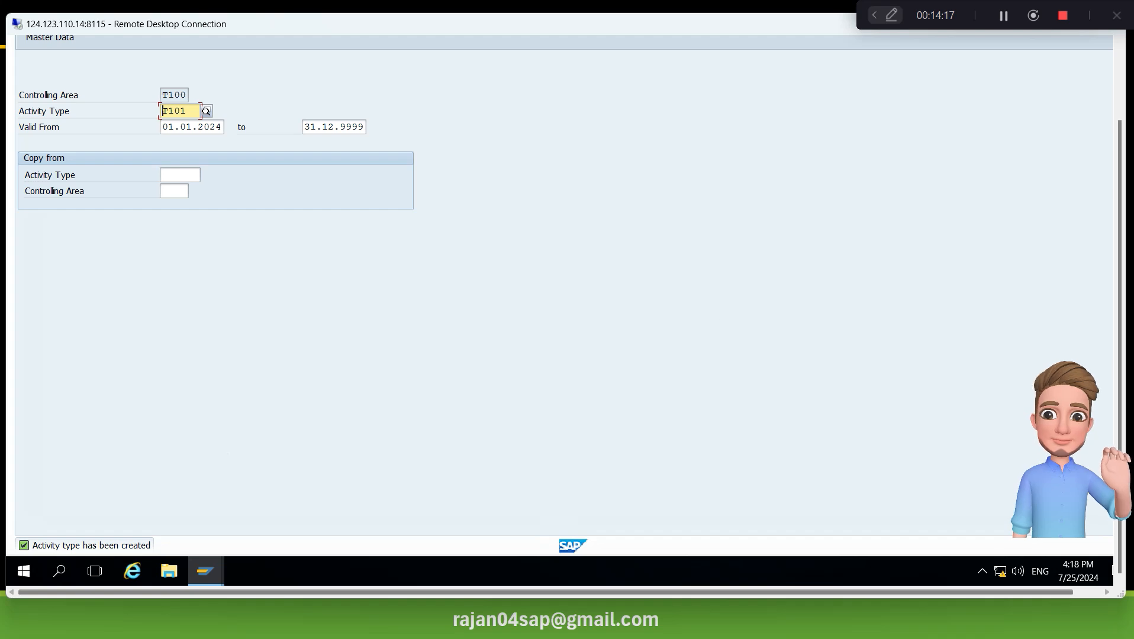
pyautogui.click(1120, 72)
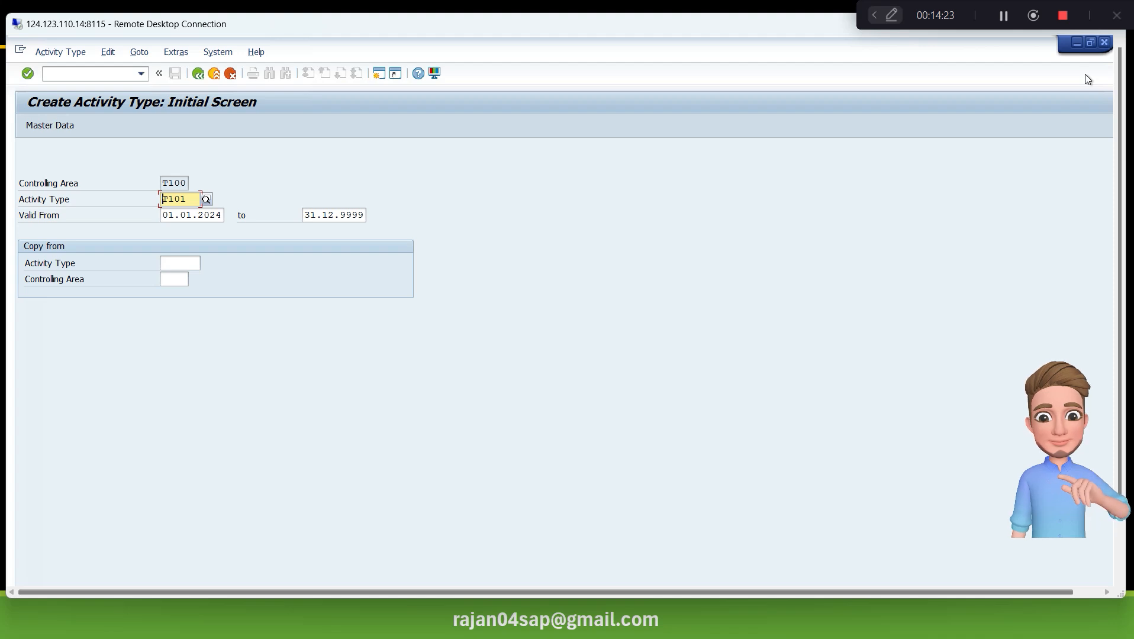
pyautogui.hotkey('alt', 'Tab')
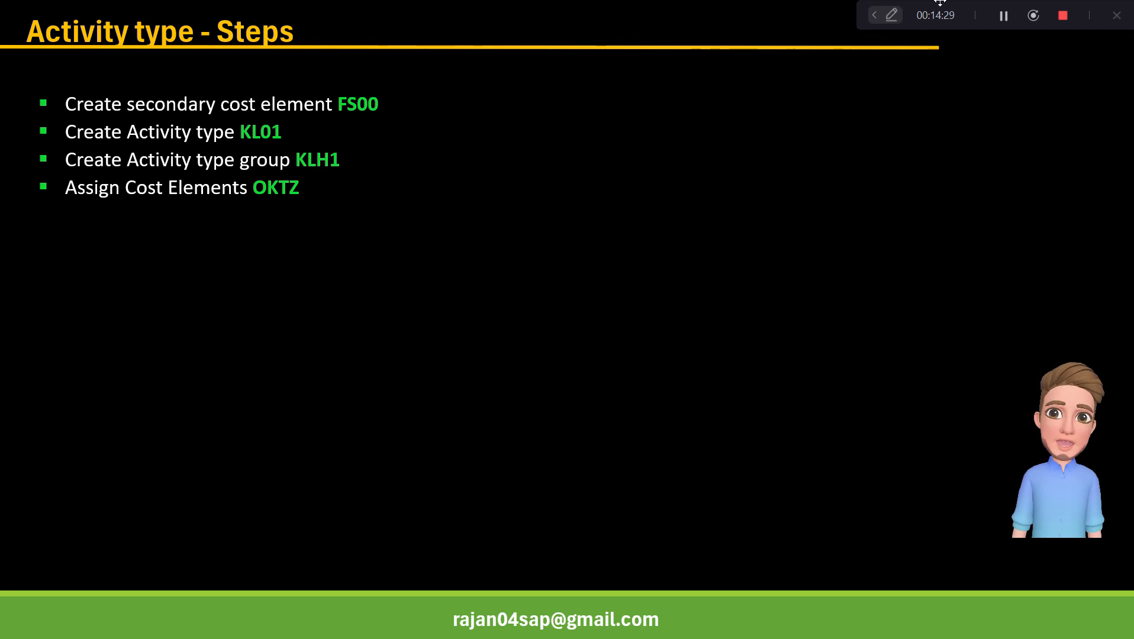
pyautogui.press('Right')
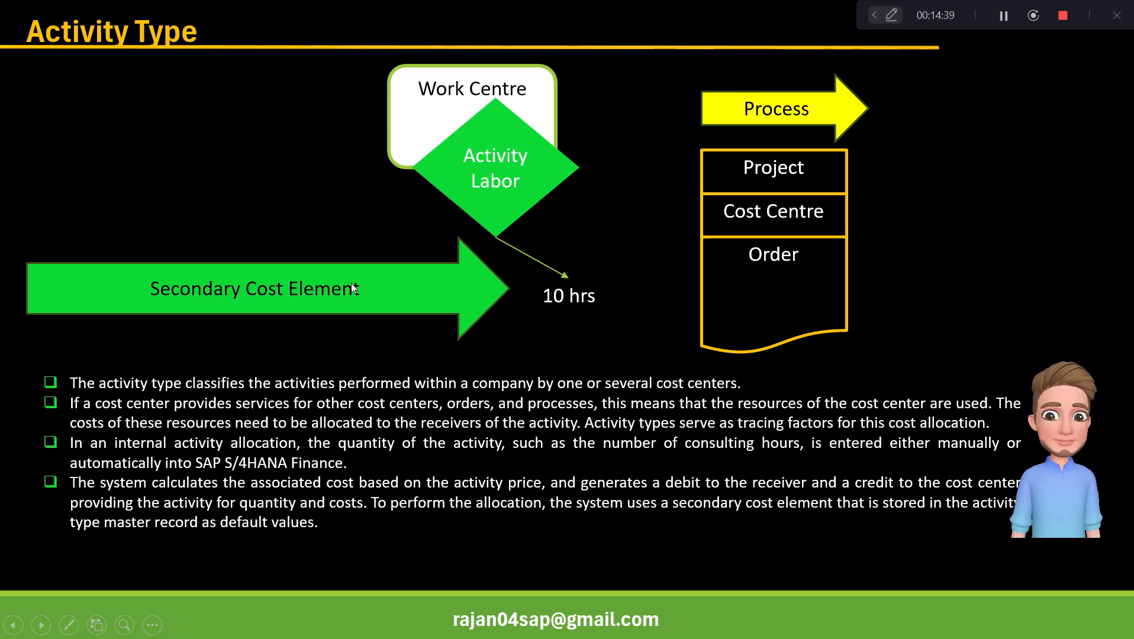
pyautogui.press('Right')
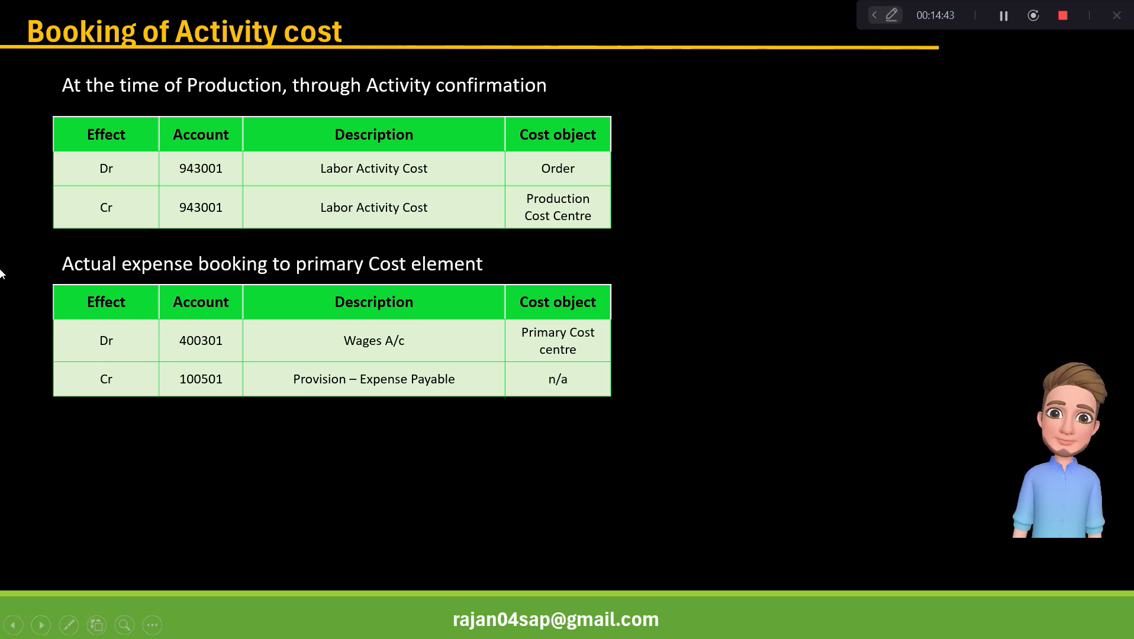
pyautogui.rightClick(231, 159)
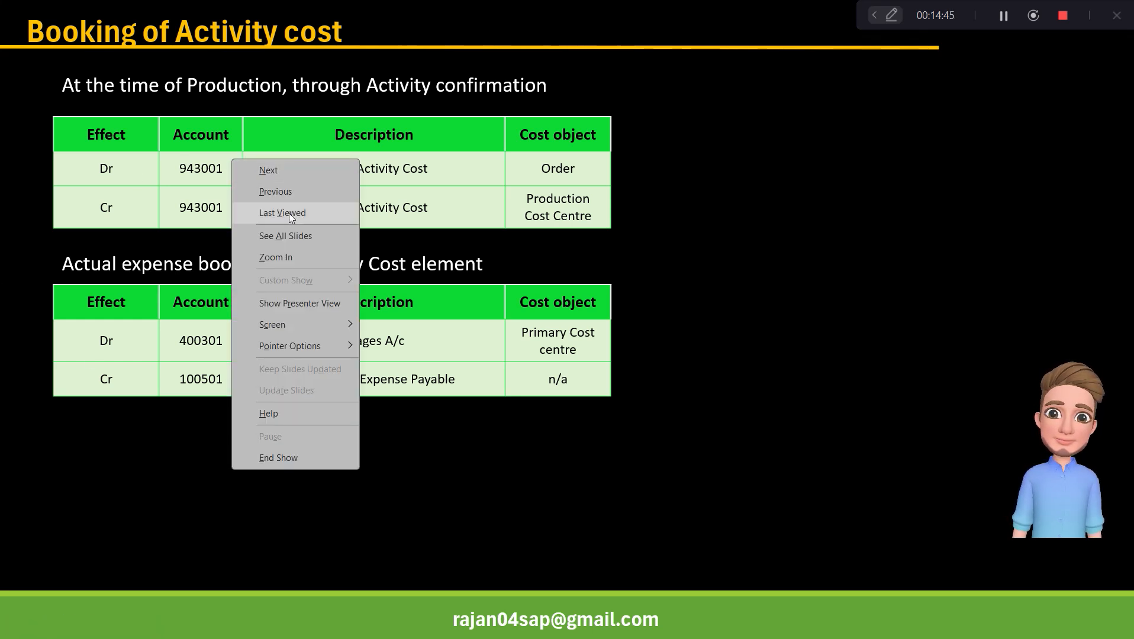
pyautogui.moveTo(339, 353)
pyautogui.click(375, 347)
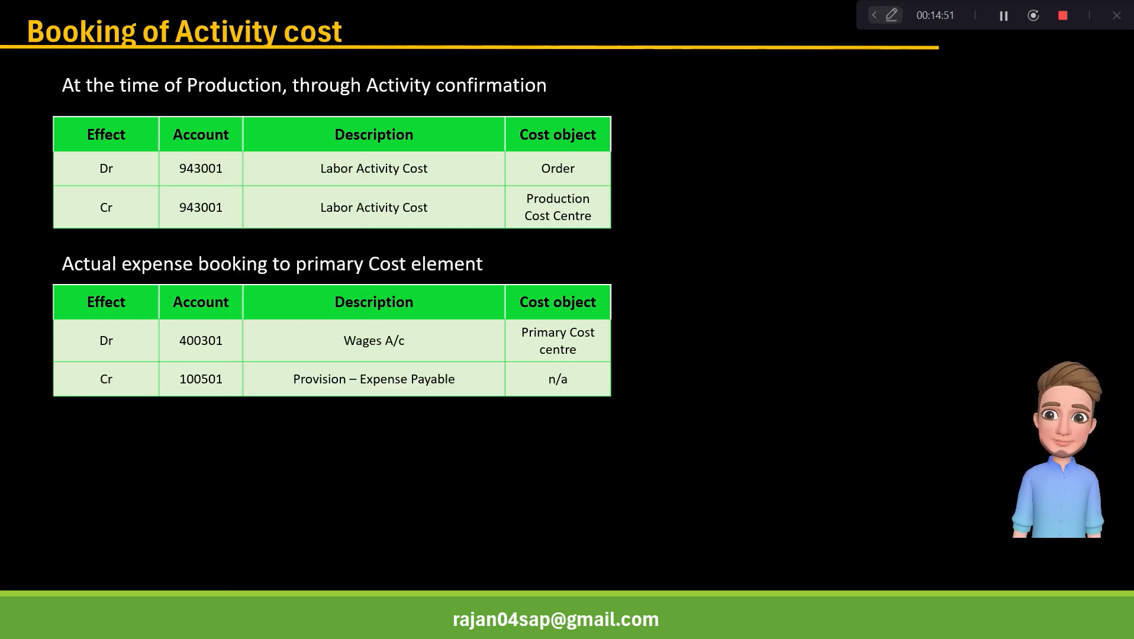
pyautogui.hotkey('alt', 'Tab')
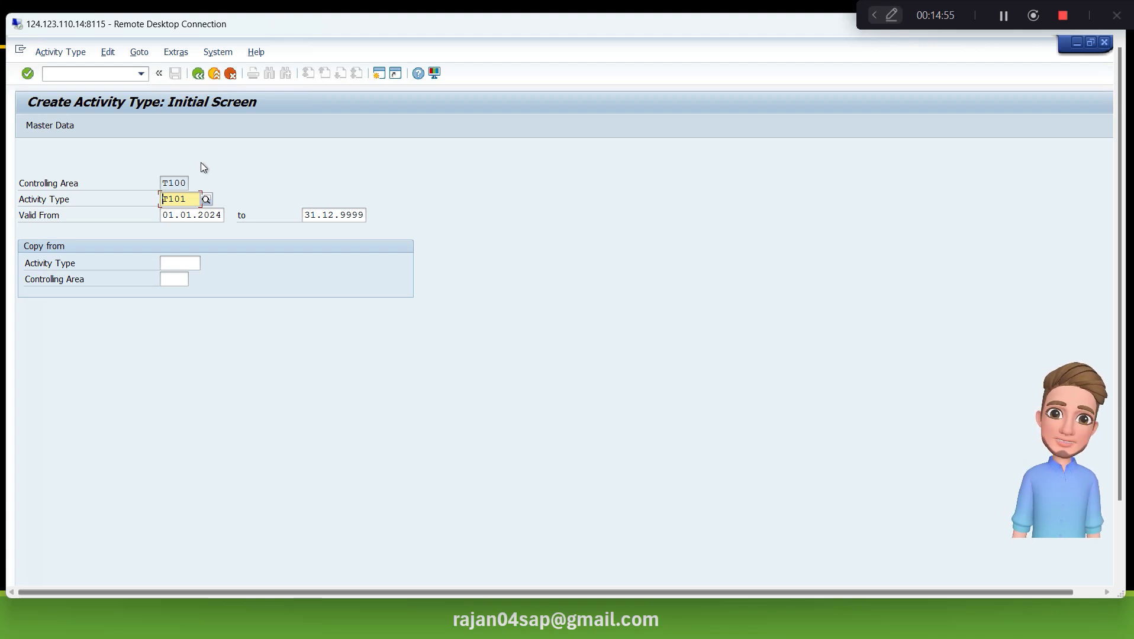
pyautogui.doubleClick(480, 25)
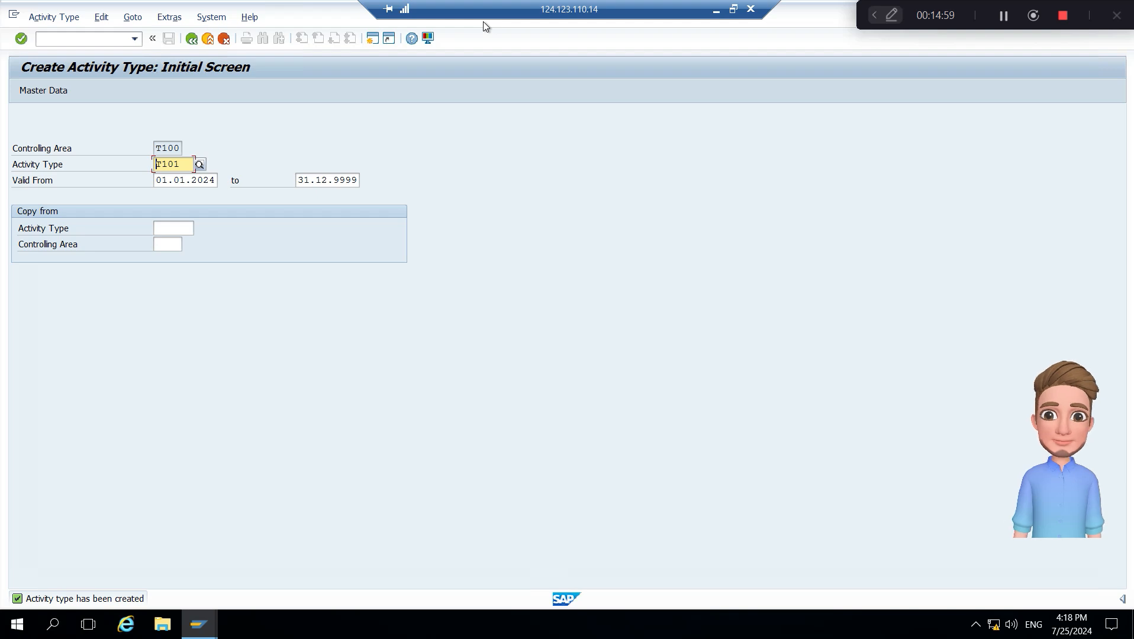
pyautogui.hotkey('alt', 'Tab')
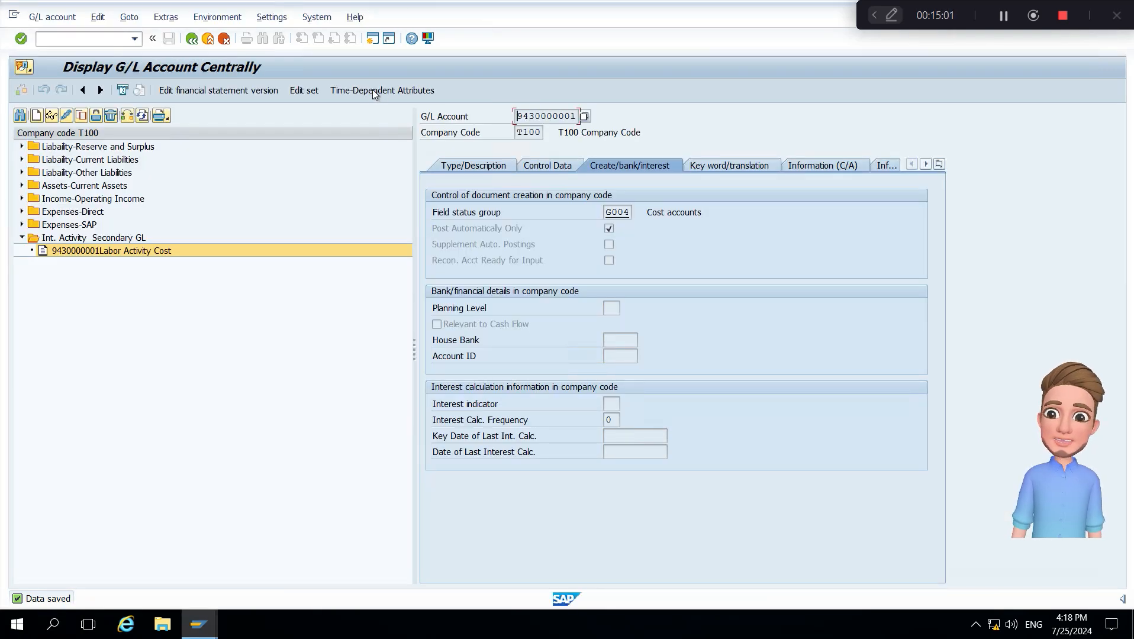
pyautogui.click(152, 254)
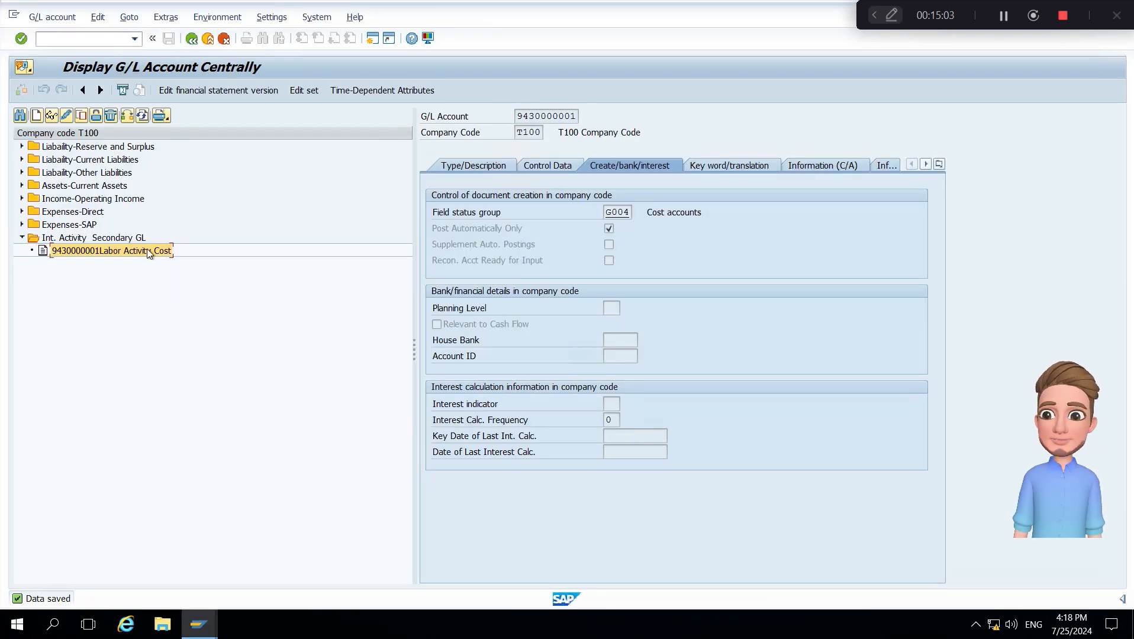
pyautogui.click(82, 116)
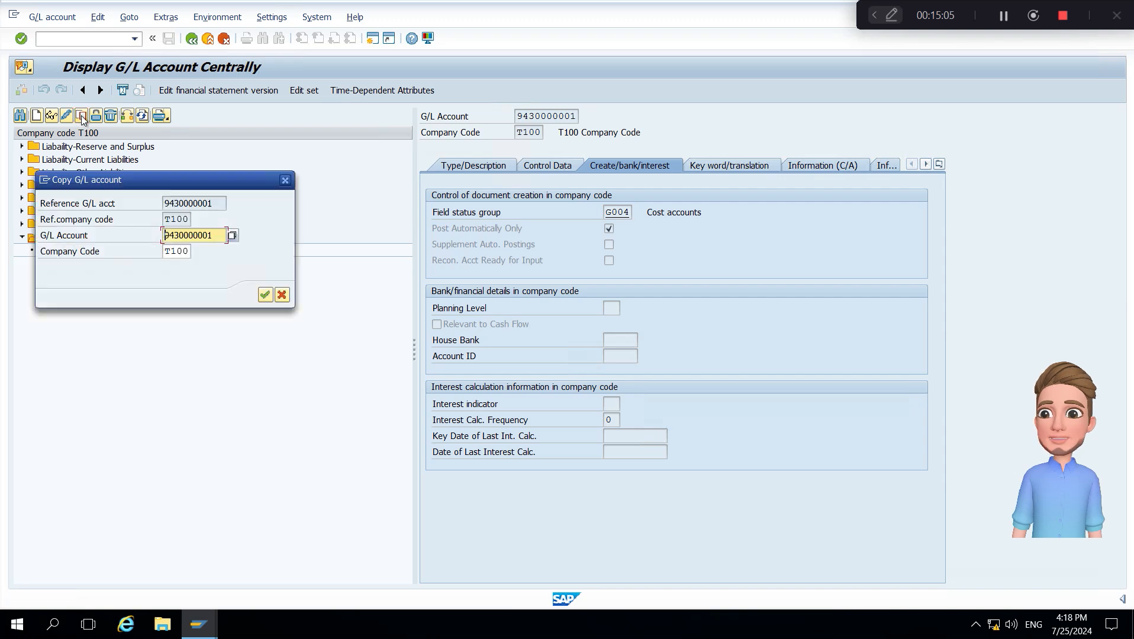
pyautogui.press('End')
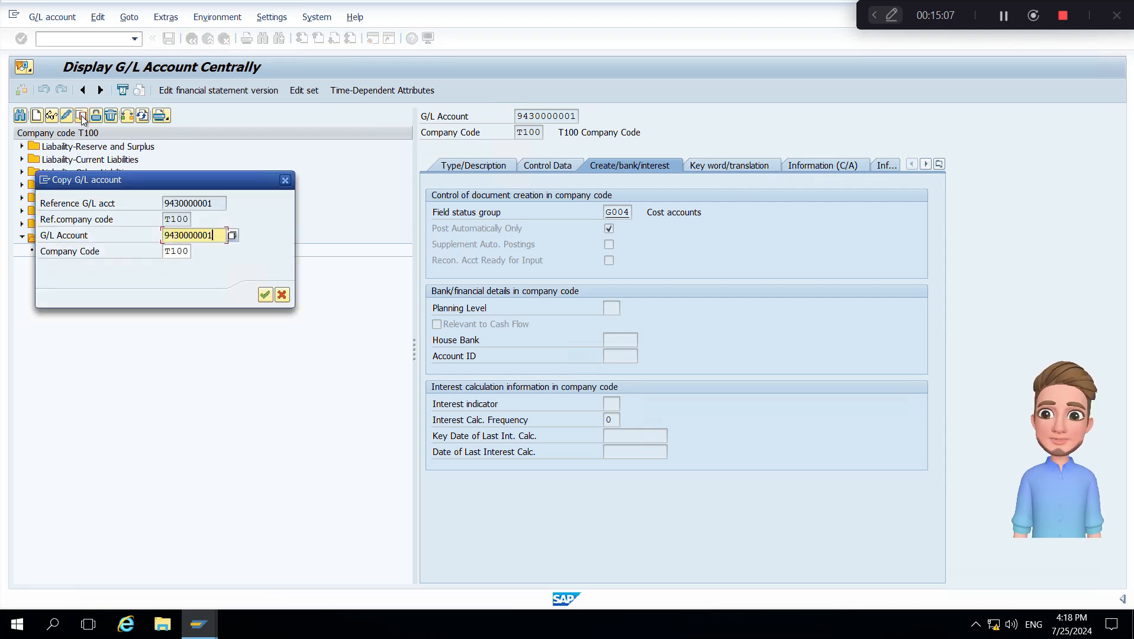
pyautogui.press('BackSpace')
pyautogui.write('2')
pyautogui.press('Return')
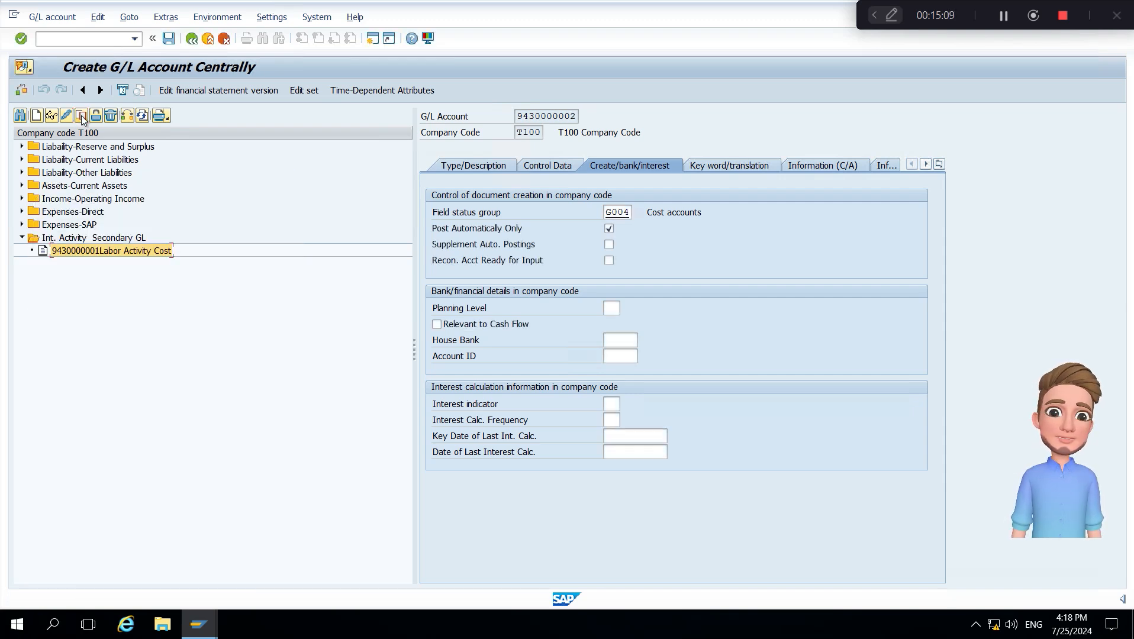
pyautogui.click(468, 167)
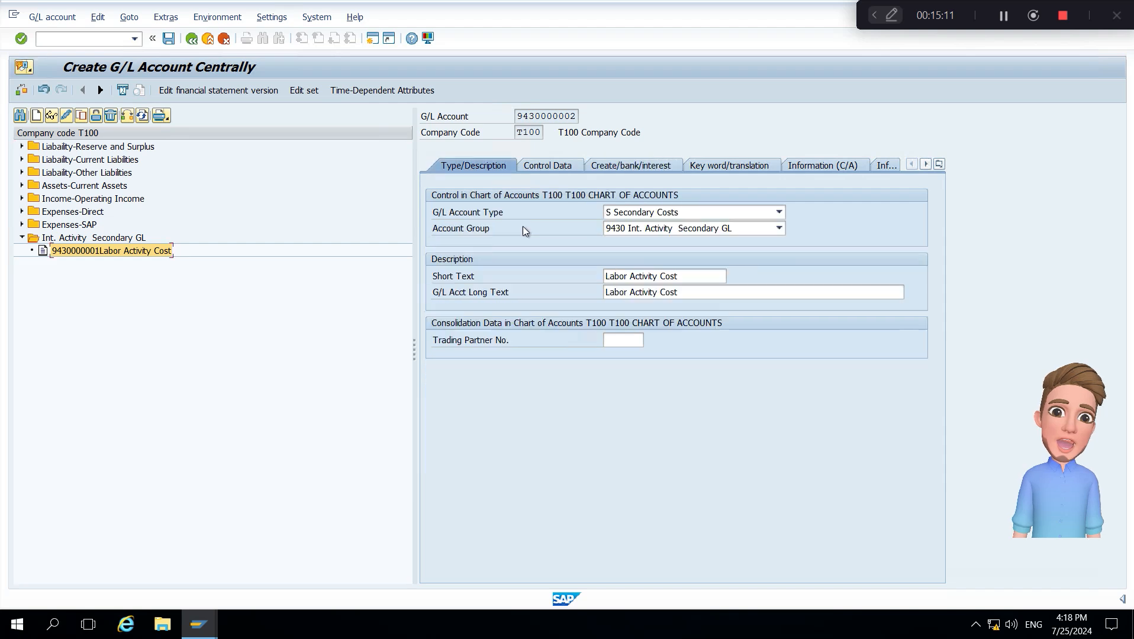
pyautogui.click(627, 276)
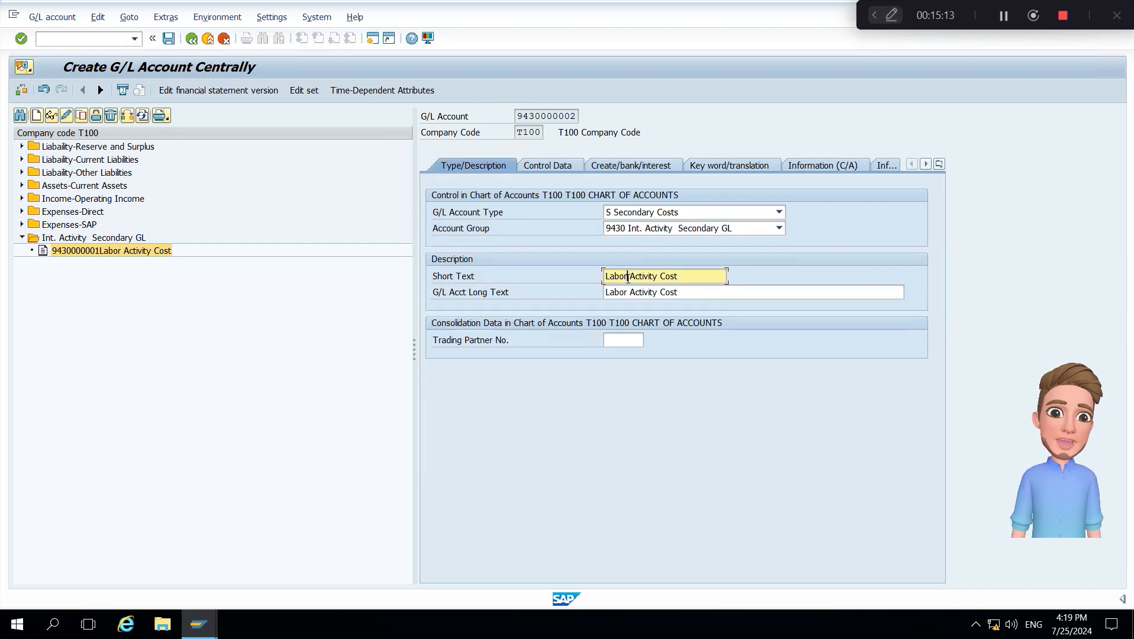
pyautogui.doubleClick(627, 277)
pyautogui.press('Delete')
pyautogui.press('Delete')
pyautogui.press('Delete')
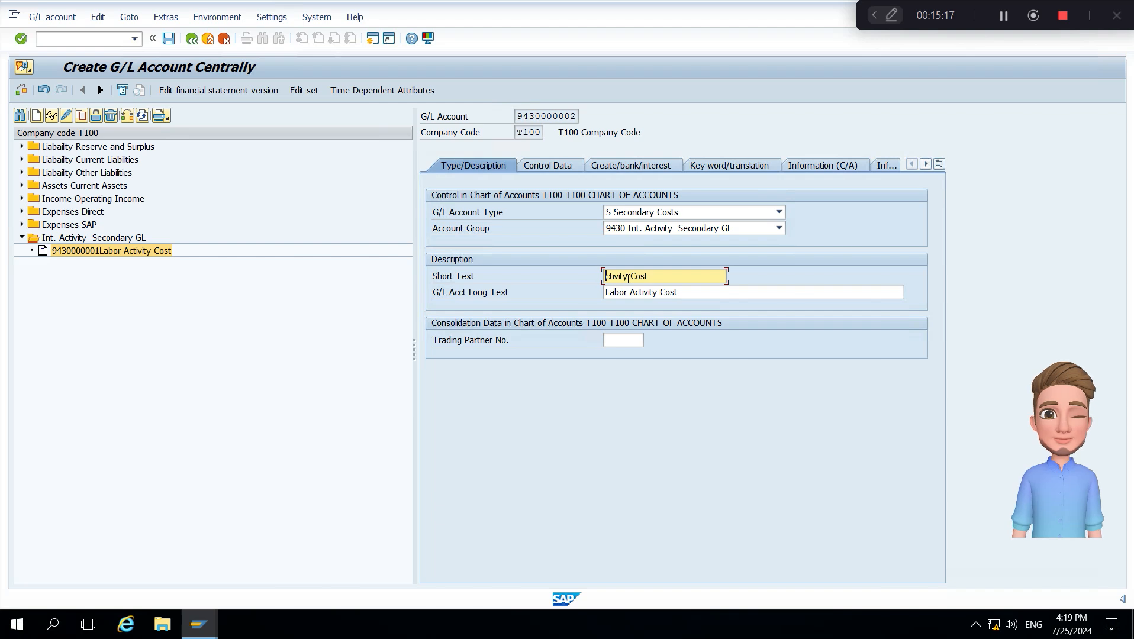
pyautogui.write('Mac')
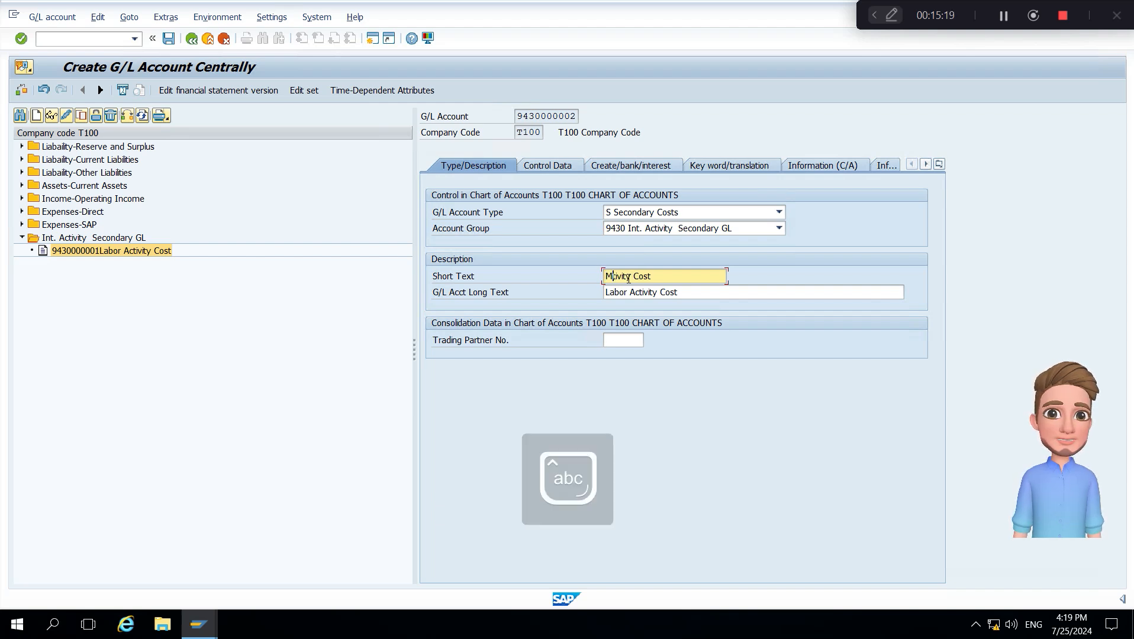
pyautogui.write('hine AC')
pyautogui.press('Delete')
pyautogui.press('Delete')
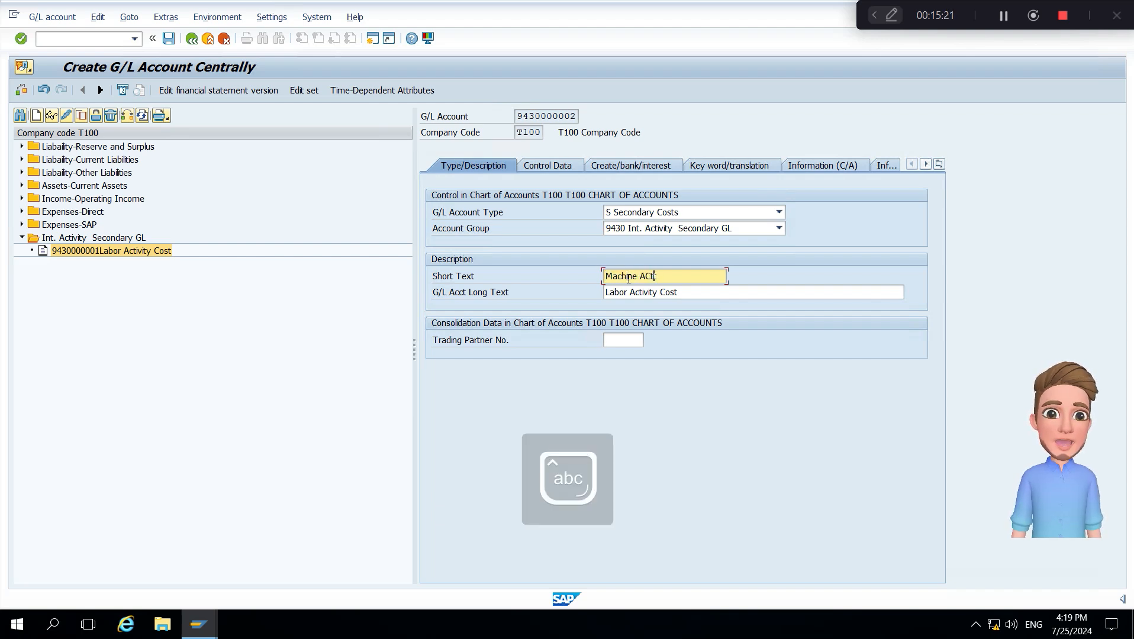
pyautogui.press('BackSpace')
pyautogui.press('capslock')
pyautogui.write('CTIVI')
pyautogui.press('BackSpace')
pyautogui.press('BackSpace')
pyautogui.press('BackSpace')
pyautogui.press('BackSpace')
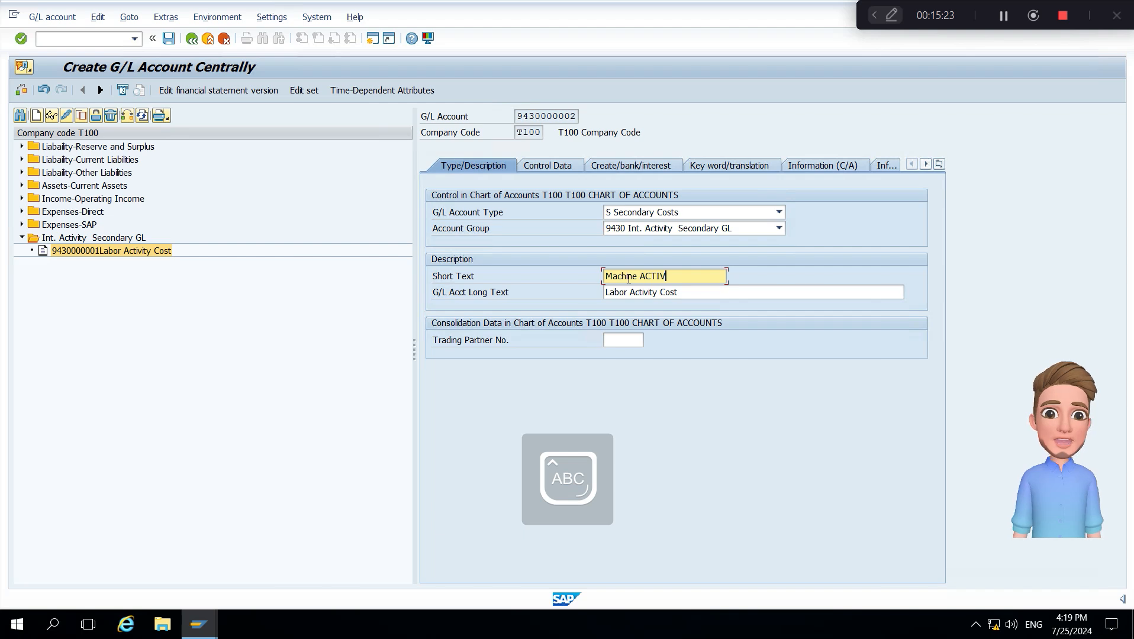
pyautogui.press('BackSpace')
pyautogui.press('capslock')
pyautogui.write('ctivity ')
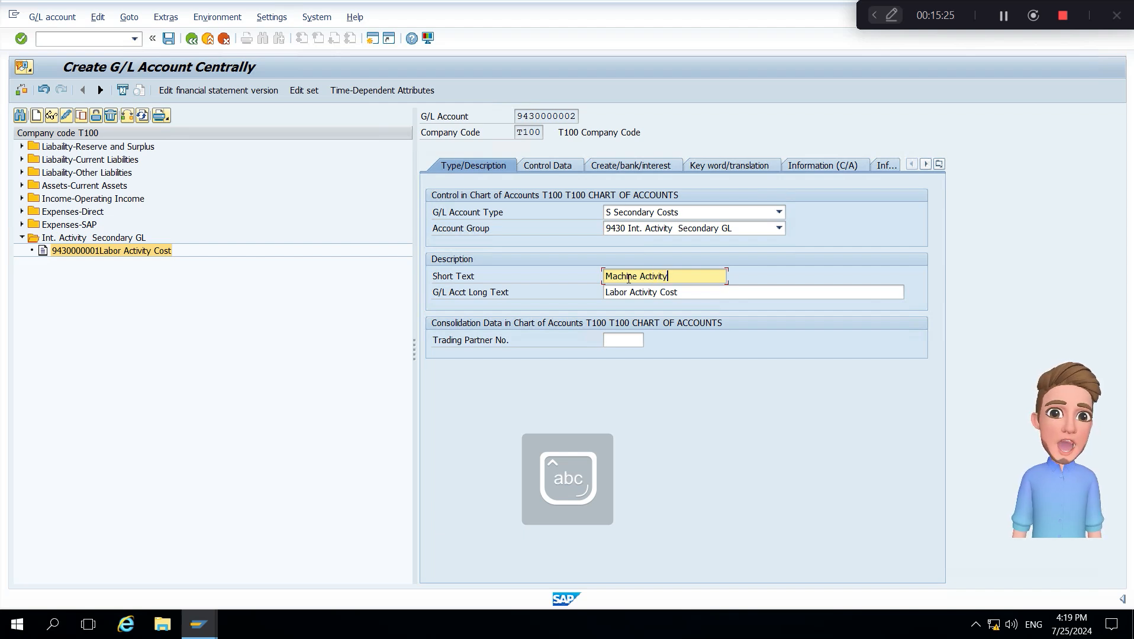
pyautogui.write('cos')
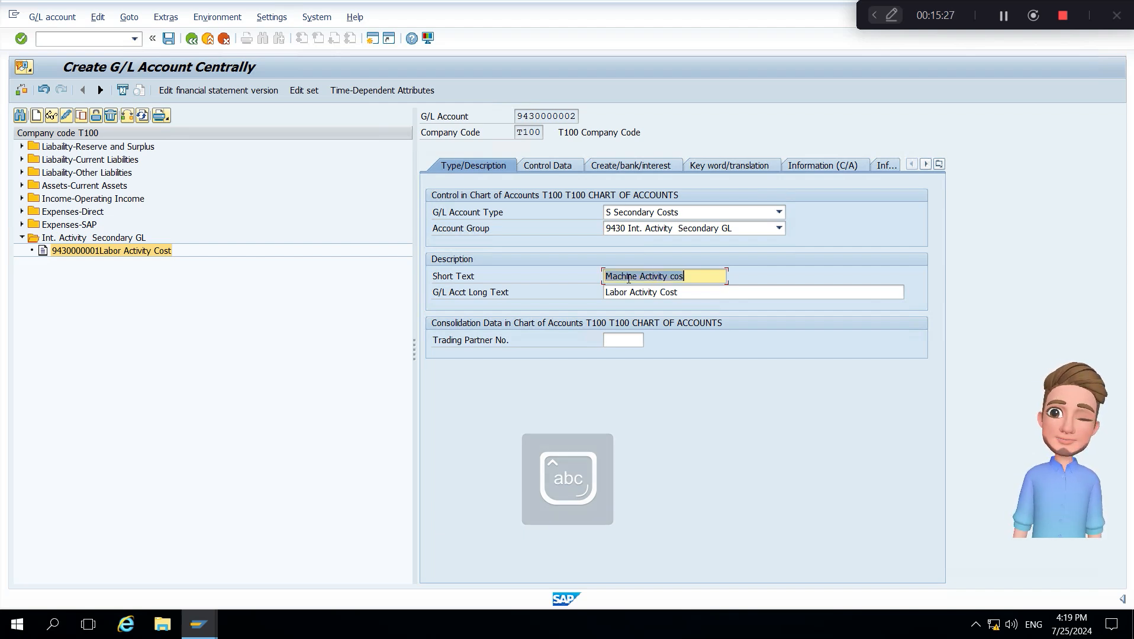
# Step: Set the G/L account long text to "Machine Activity cost" and save the new account
pyautogui.press('Tab')
pyautogui.hotkey('ctrl', 'a')
pyautogui.hotkey('ctrl', 'v')
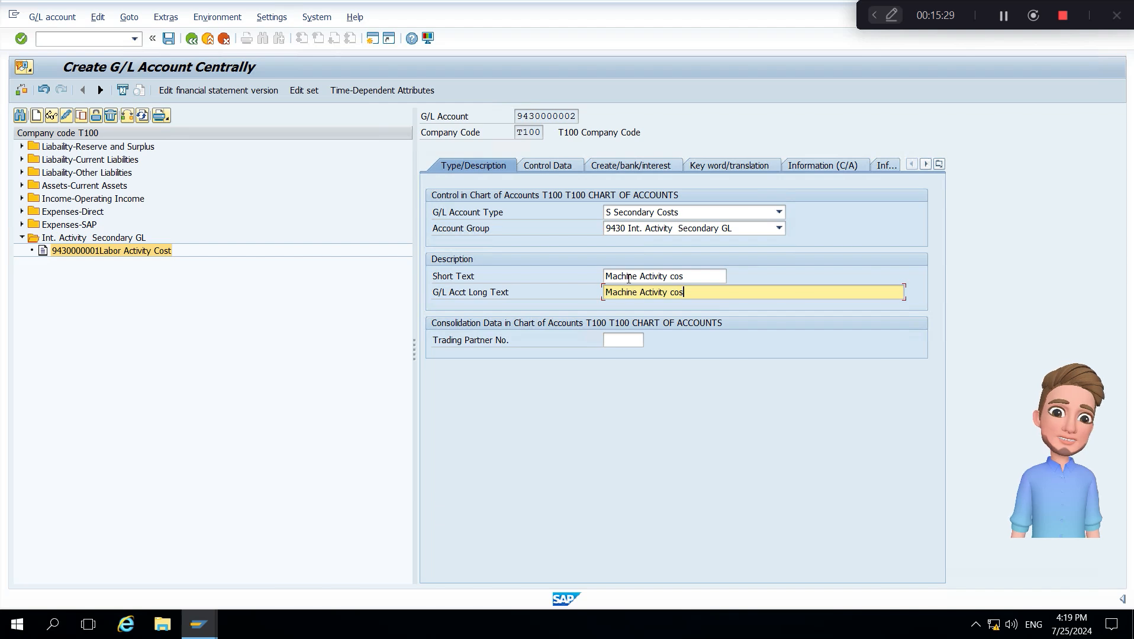
pyautogui.write('t')
pyautogui.hotkey('ctrl', 's')
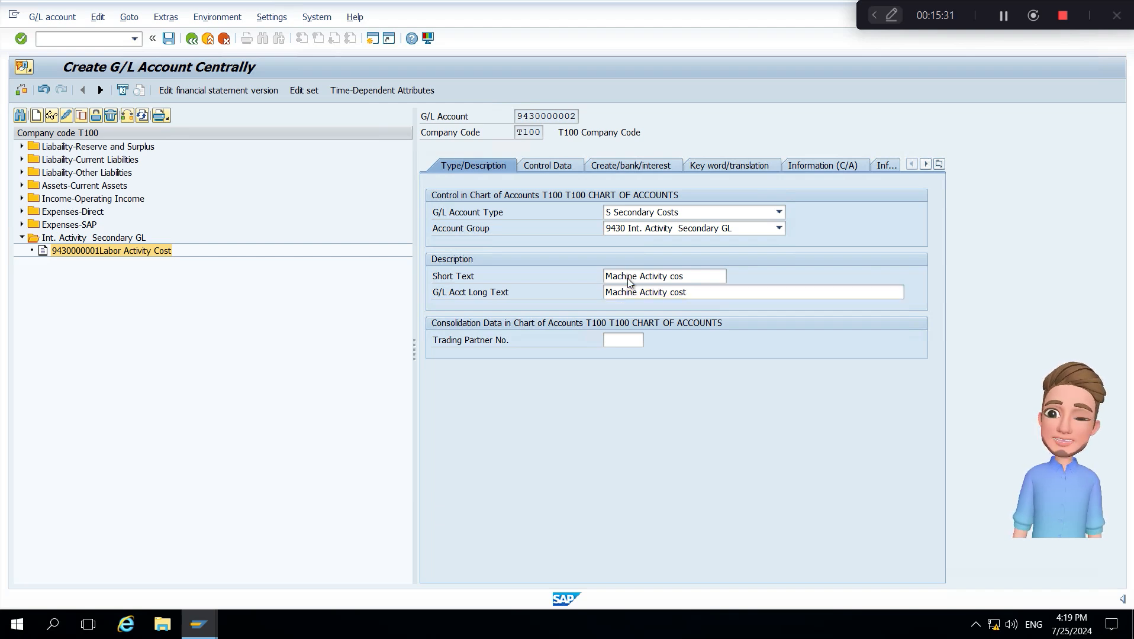
pyautogui.click(81, 116)
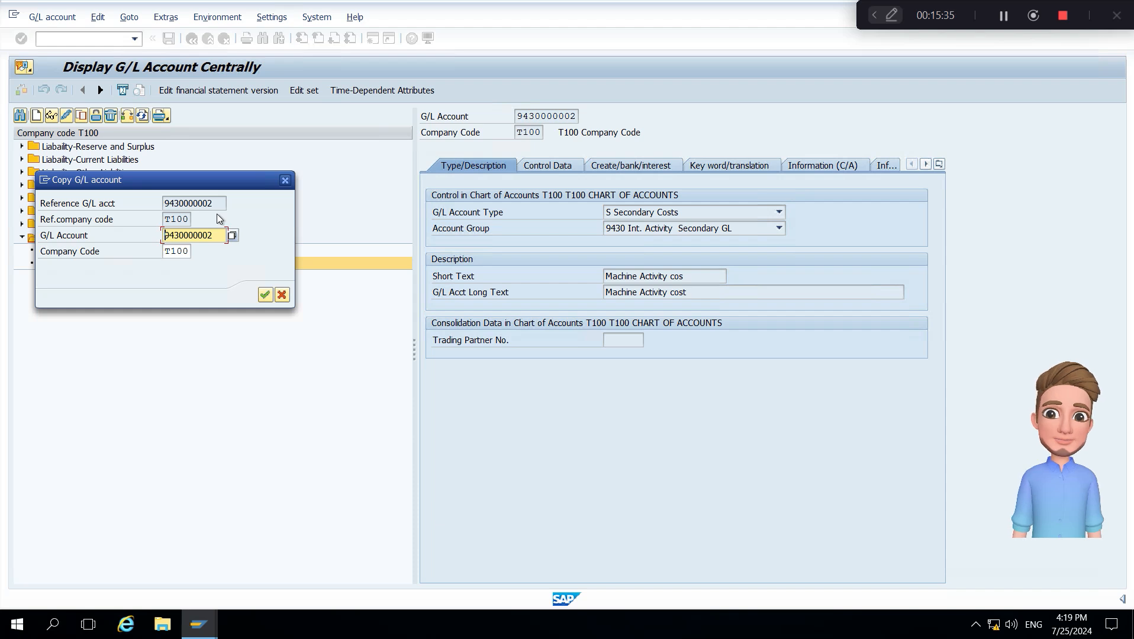
pyautogui.press('End')
pyautogui.press('BackSpace')
pyautogui.write('3')
pyautogui.press('Return')
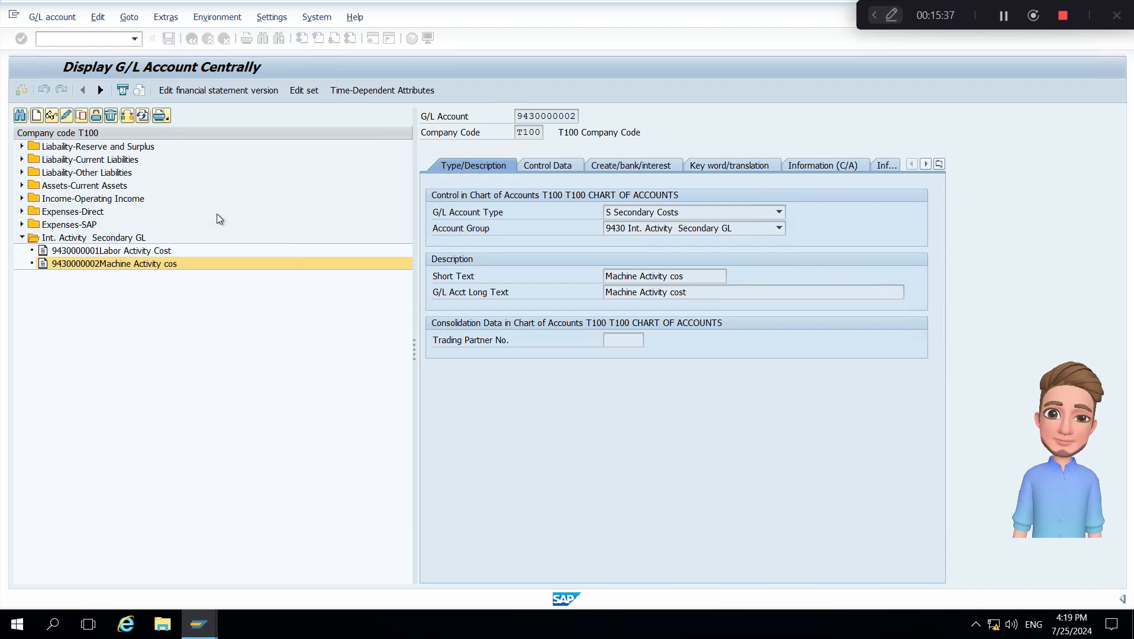
pyautogui.click(604, 275)
pyautogui.write('POWER C')
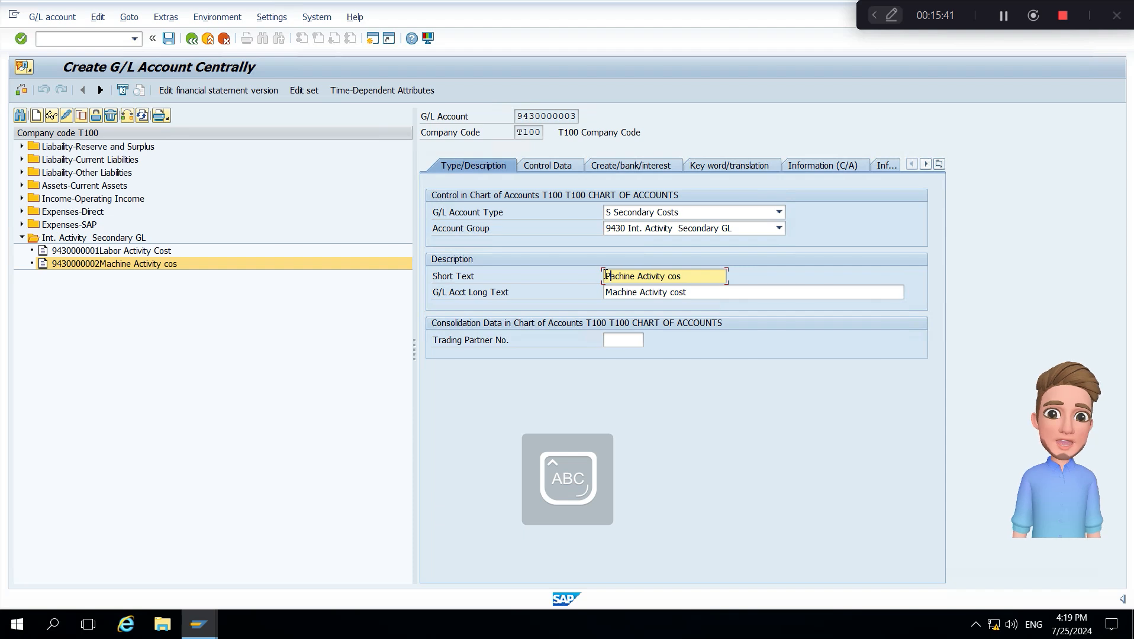
pyautogui.press('capslock')
pyautogui.write('osts')
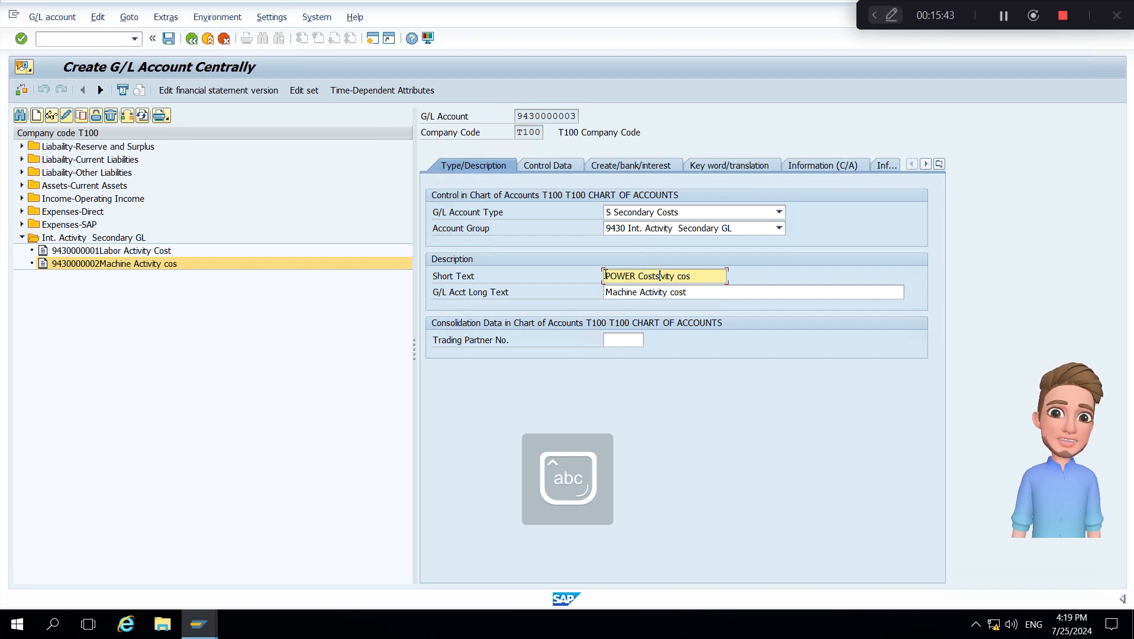
pyautogui.press('Delete')
pyautogui.press('Delete')
pyautogui.press('Delete')
pyautogui.press('Delete')
pyautogui.press('Delete')
pyautogui.press('Delete')
pyautogui.press('Delete')
pyautogui.press('Delete')
pyautogui.press('Delete')
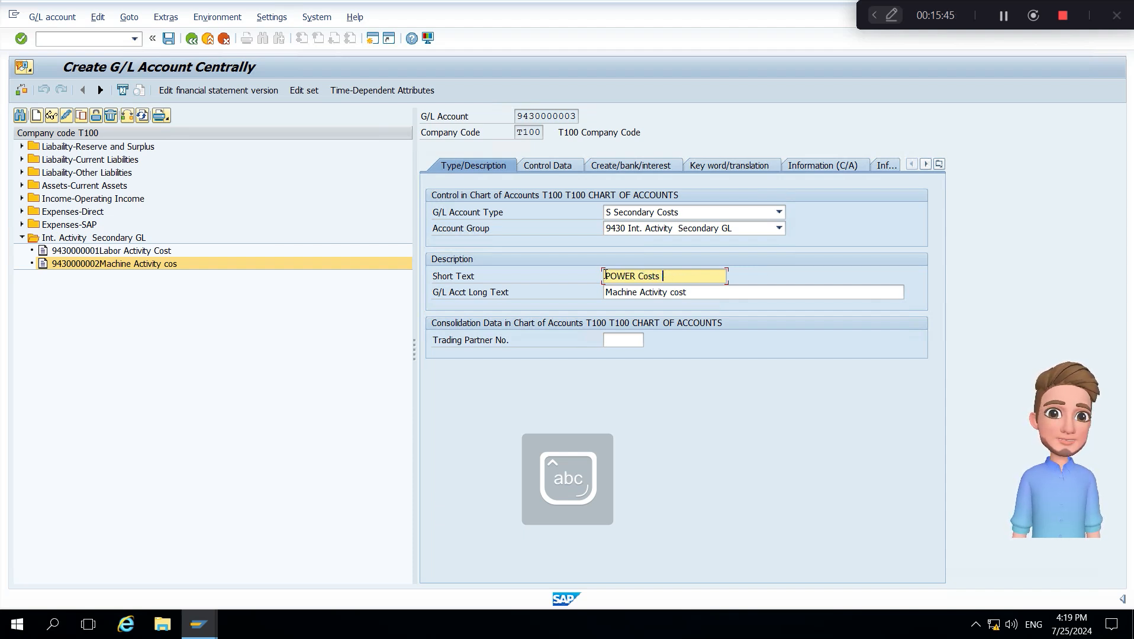
# Step: Reuse the short text "POWER Costs" as the G/L account long text and save the account
pyautogui.hotkey('shift', 'Home')
pyautogui.hotkey('ctrl', 'c')
pyautogui.press('Tab')
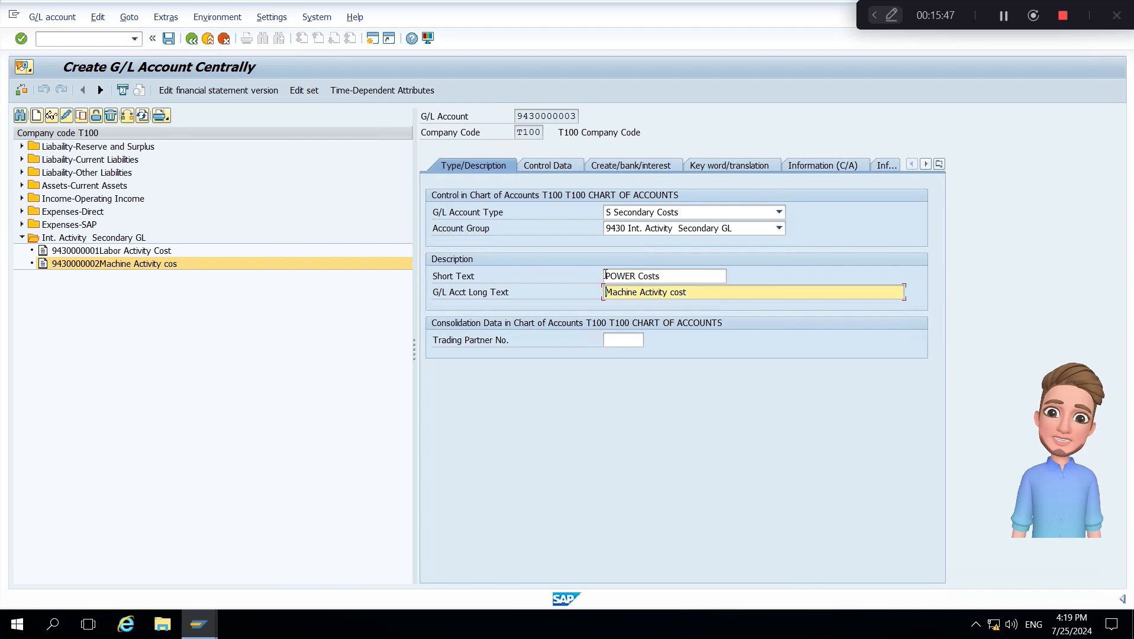
pyautogui.hotkey('ctrl', 'v')
pyautogui.hotkey('shift', 'End')
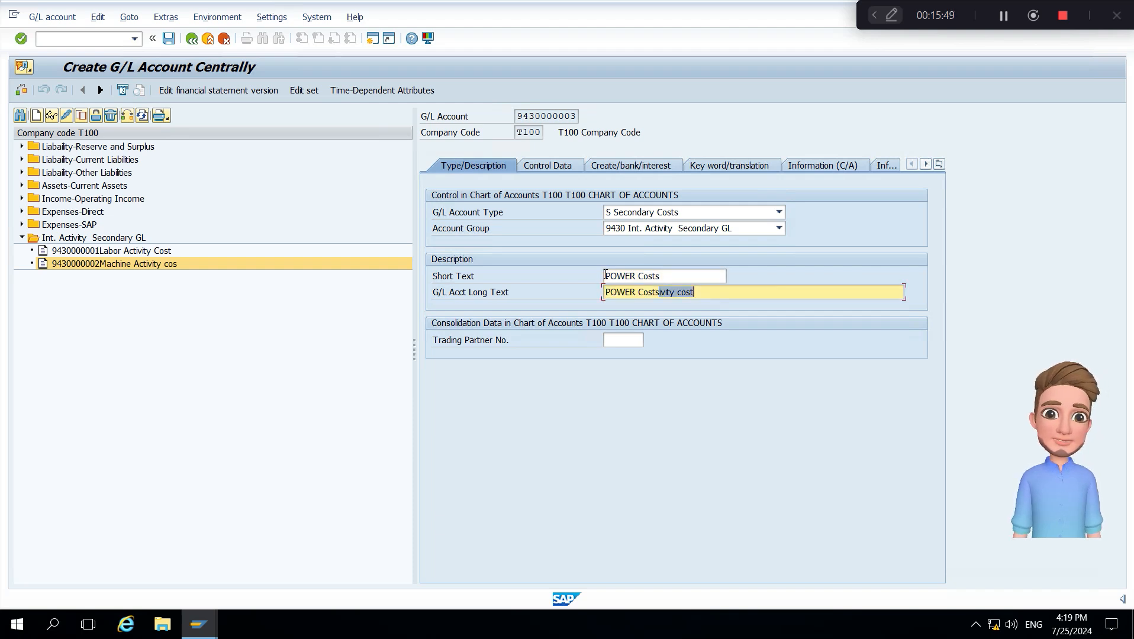
pyautogui.press('Delete')
pyautogui.hotkey('ctrl', 's')
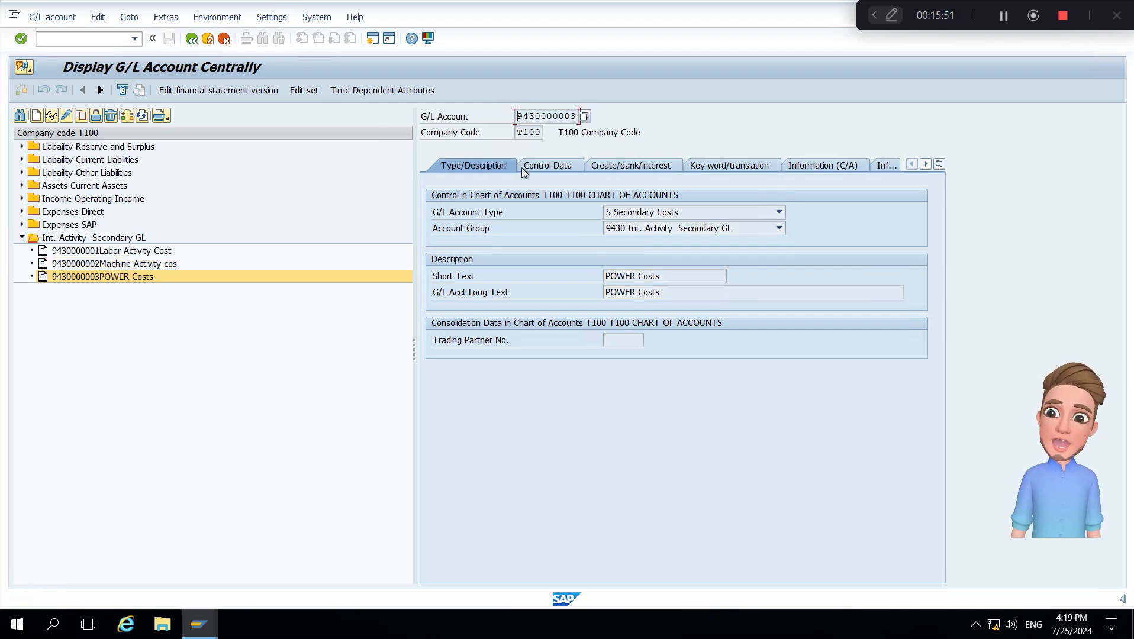
pyautogui.click(81, 116)
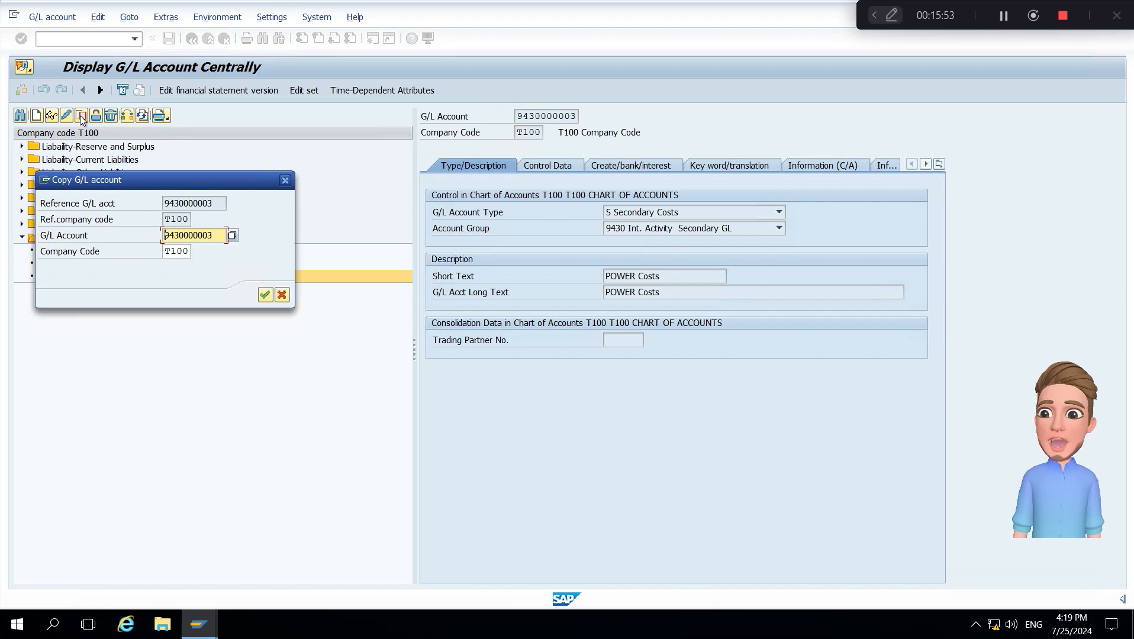
pyautogui.press('End')
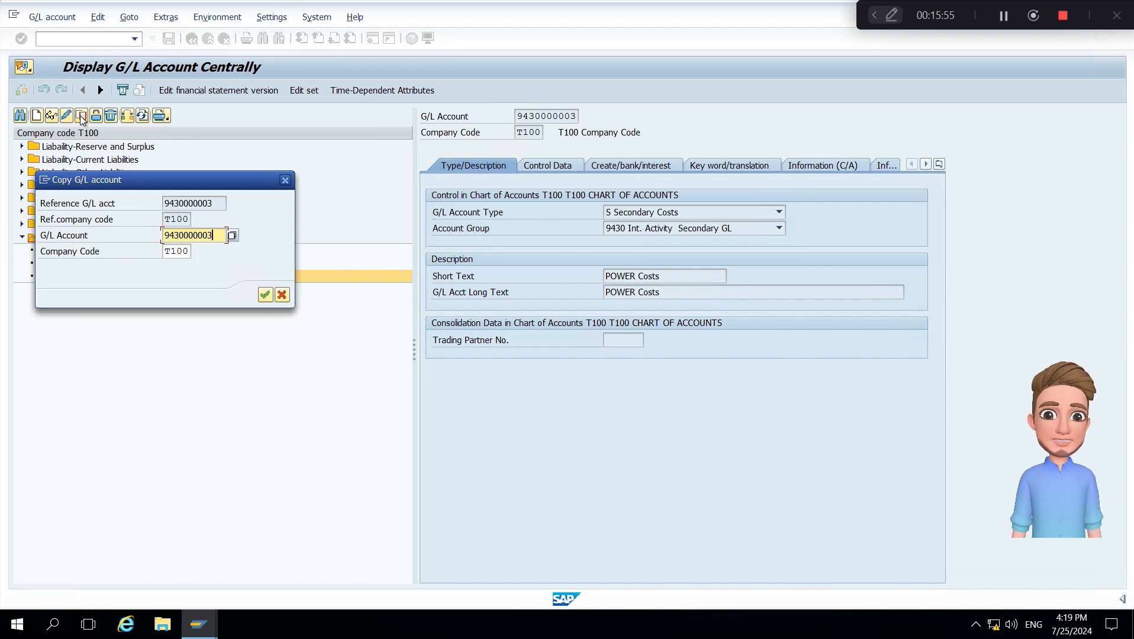
pyautogui.press('BackSpace')
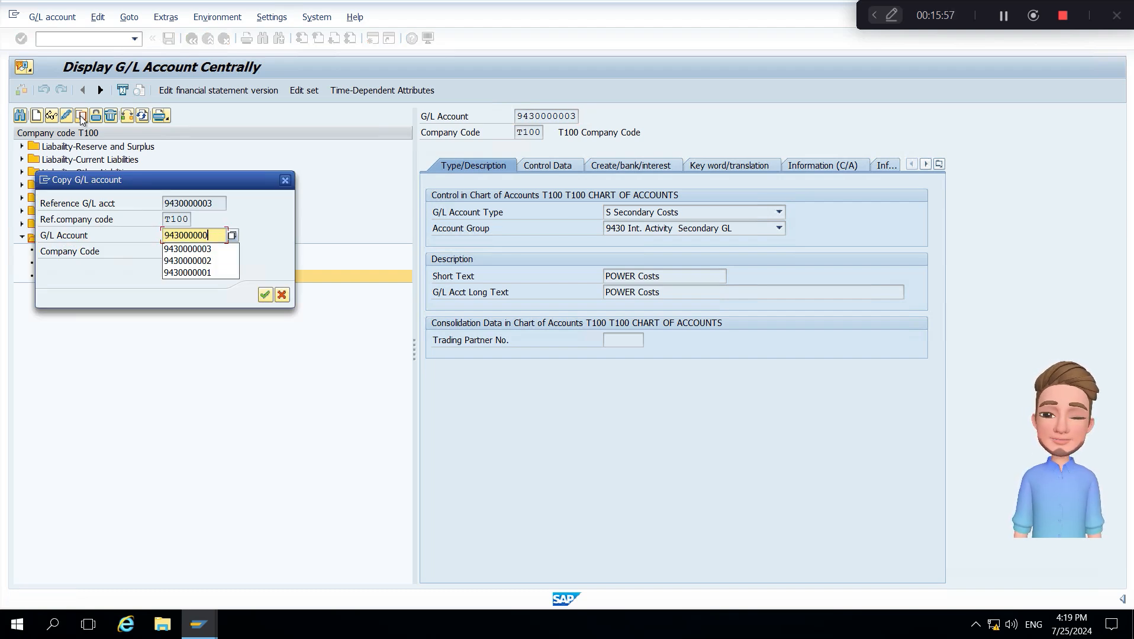
pyautogui.write('4')
pyautogui.press('Return')
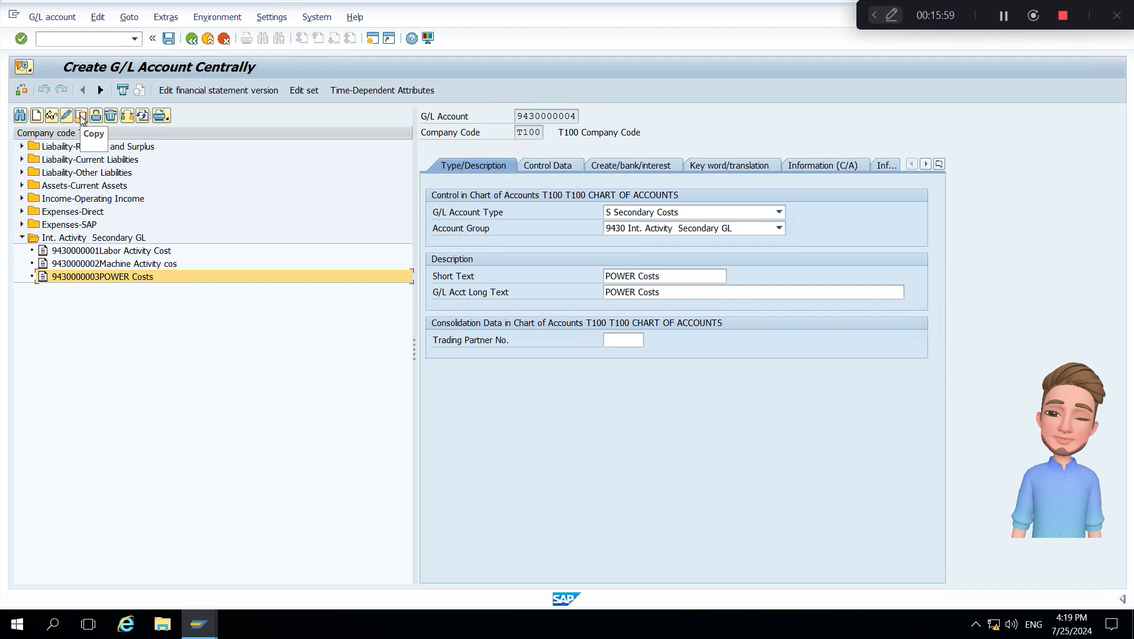
pyautogui.click(631, 275)
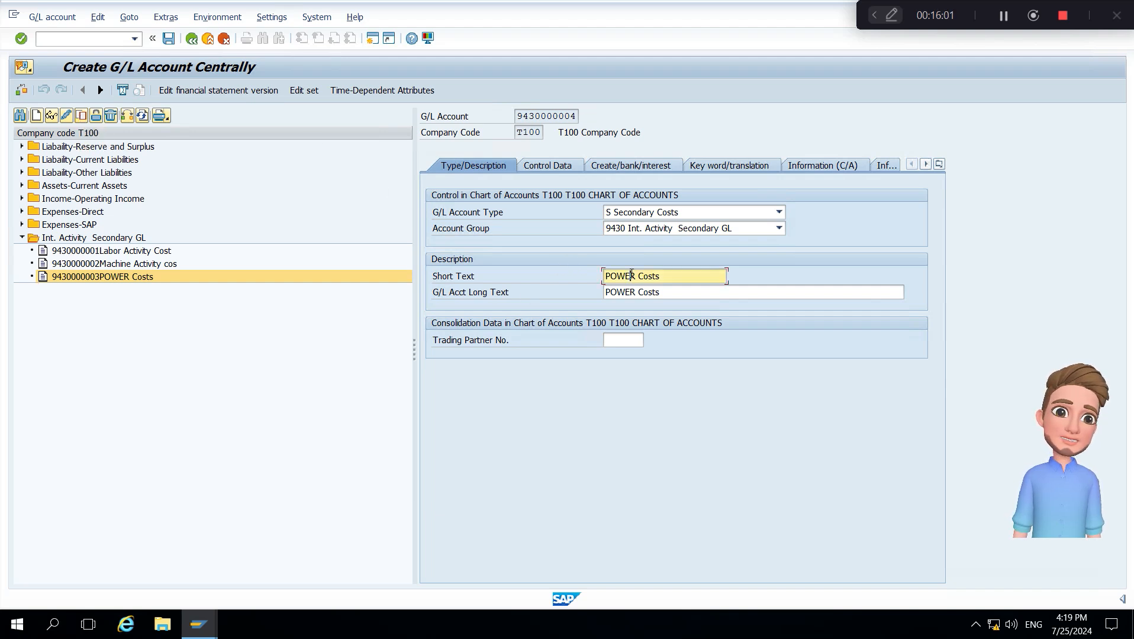
pyautogui.doubleClick(632, 275)
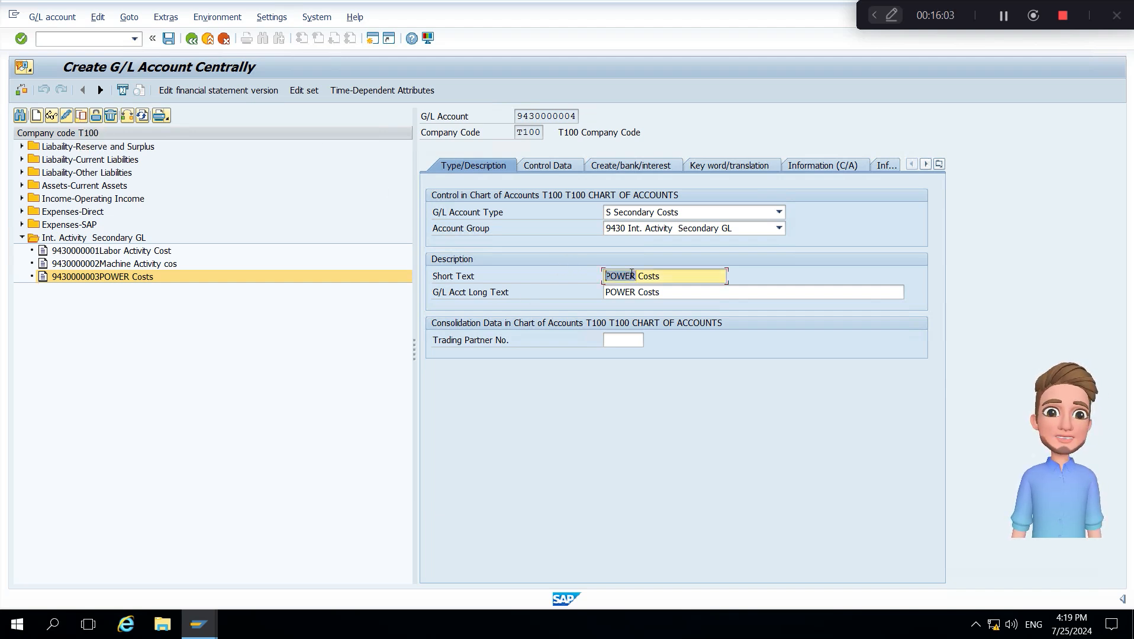
pyautogui.write('Fuel')
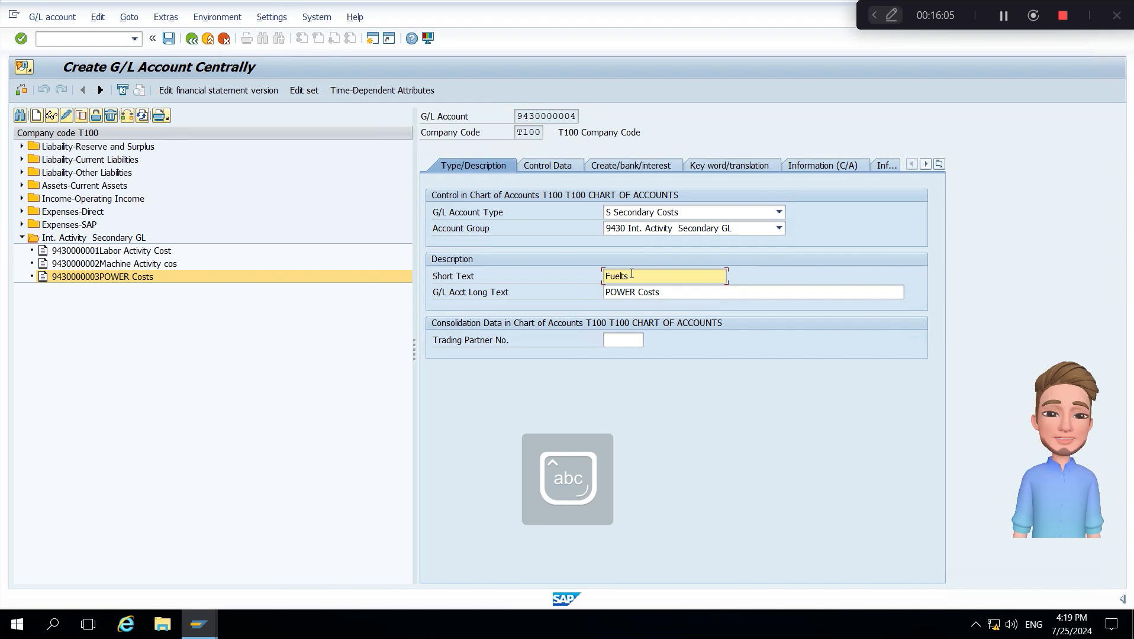
pyautogui.write(' cos')
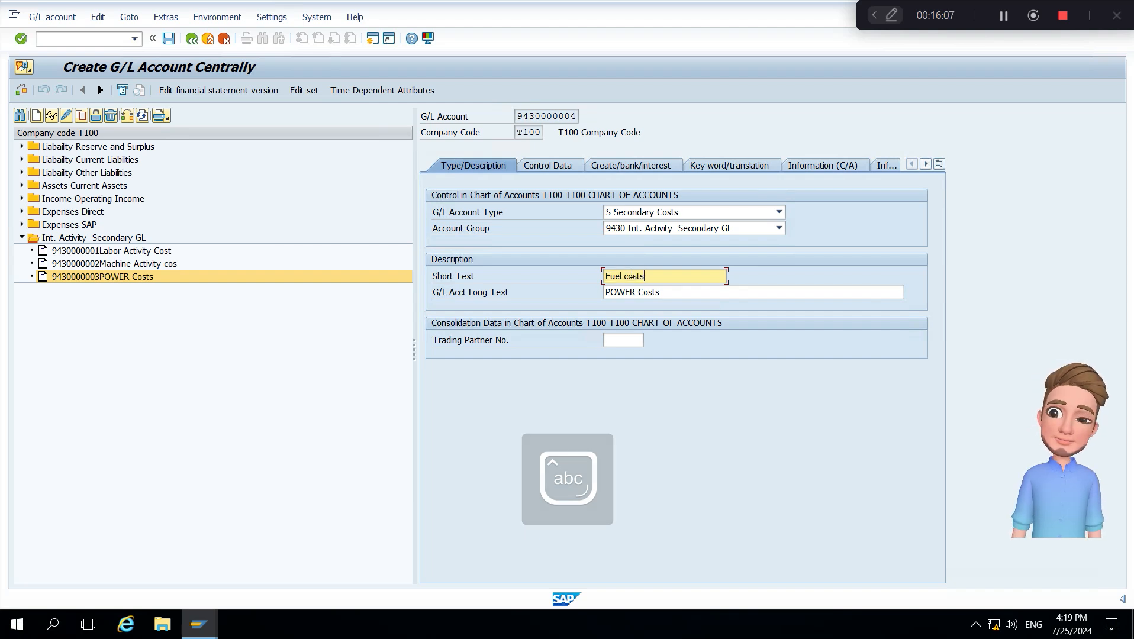
pyautogui.press('Tab')
pyautogui.hotkey('ctrl', 'v')
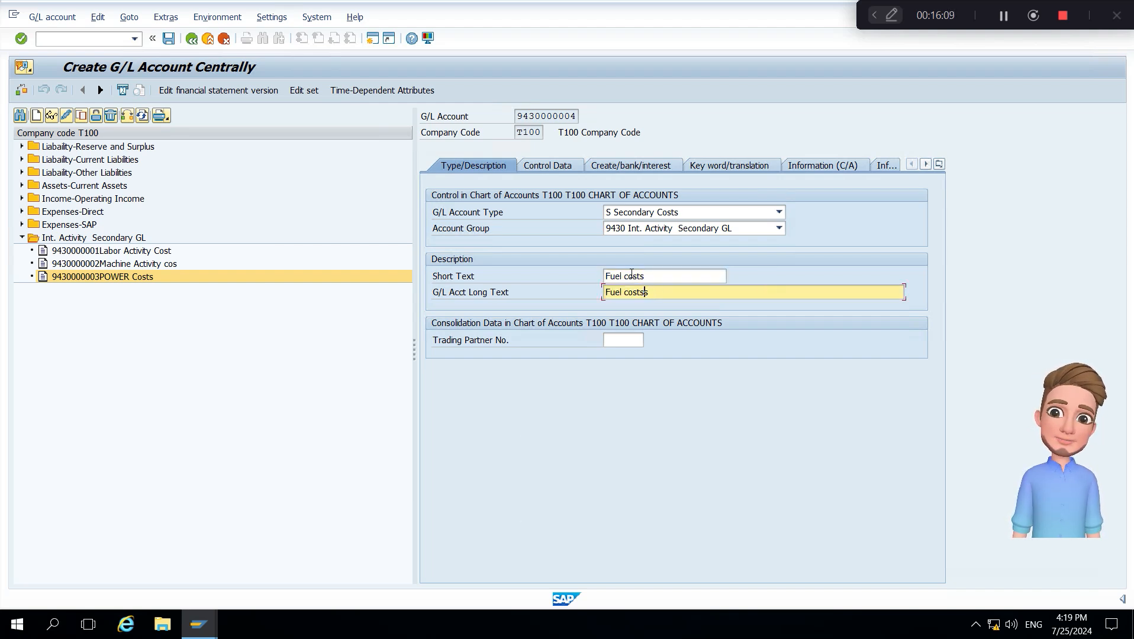
pyautogui.hotkey('ctrl', 's')
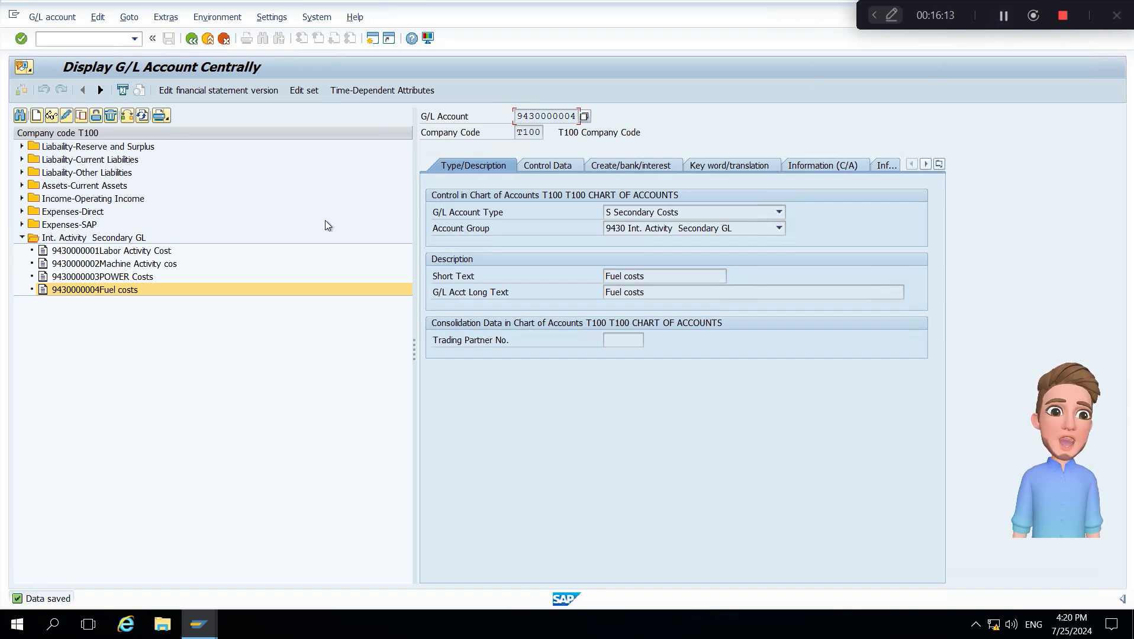
pyautogui.click(81, 119)
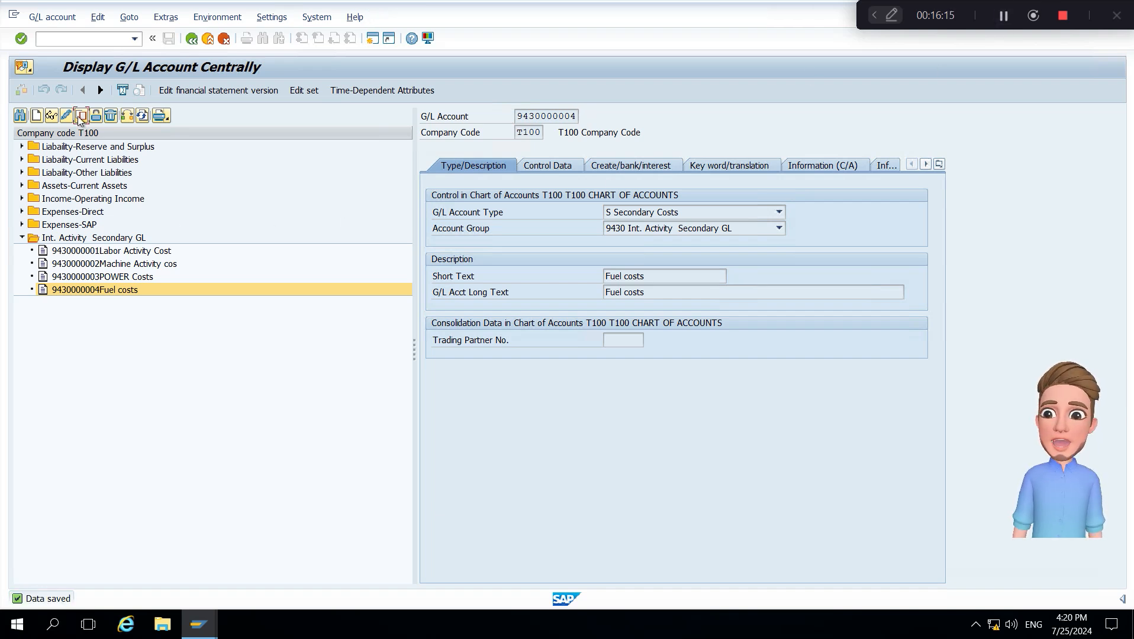
pyautogui.click(81, 119)
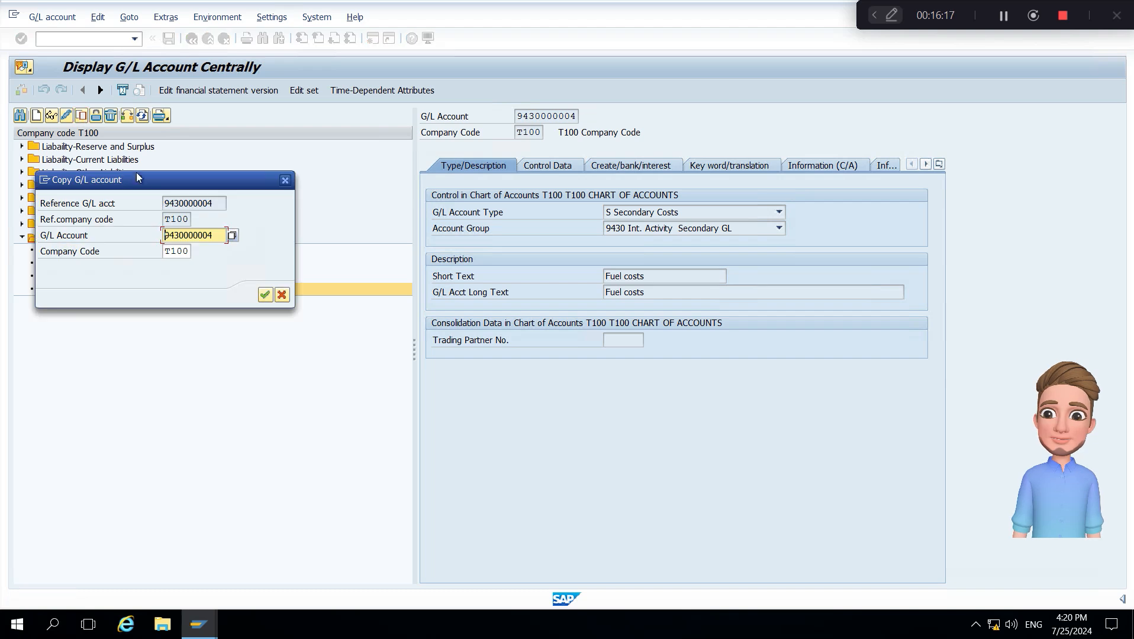
pyautogui.press('End')
pyautogui.press('BackSpace')
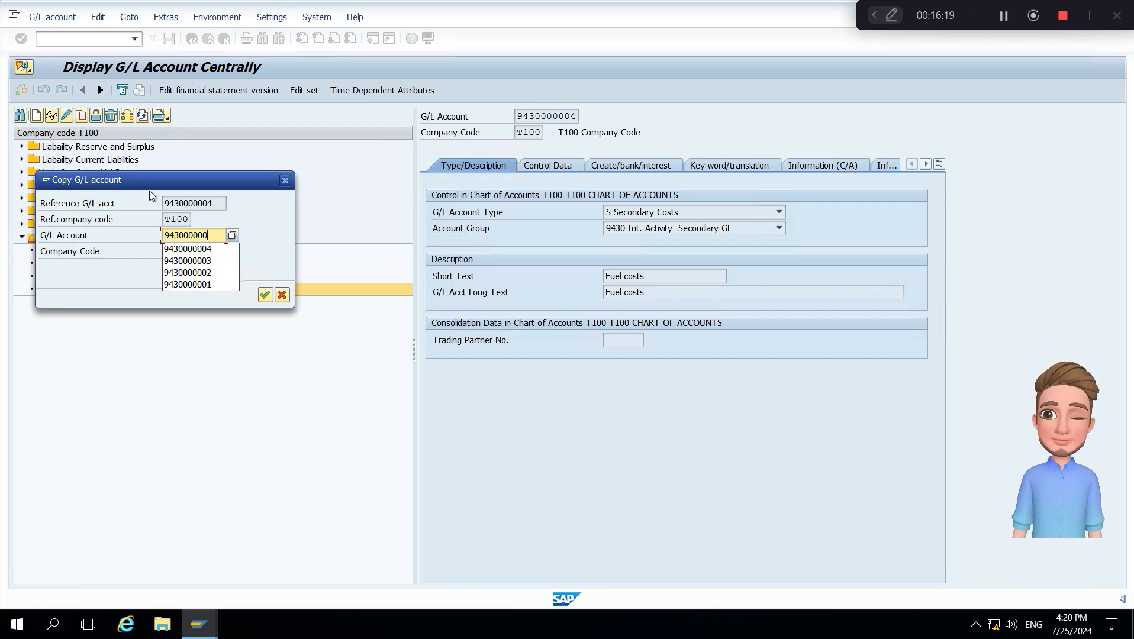
pyautogui.write('5')
pyautogui.press('Return')
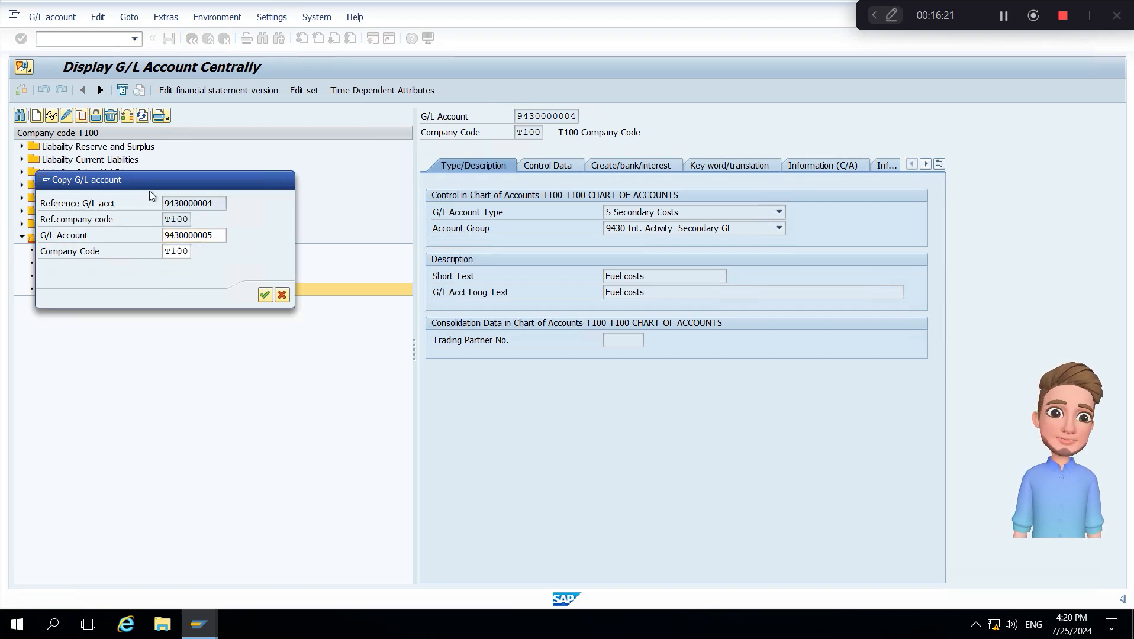
pyautogui.click(661, 274)
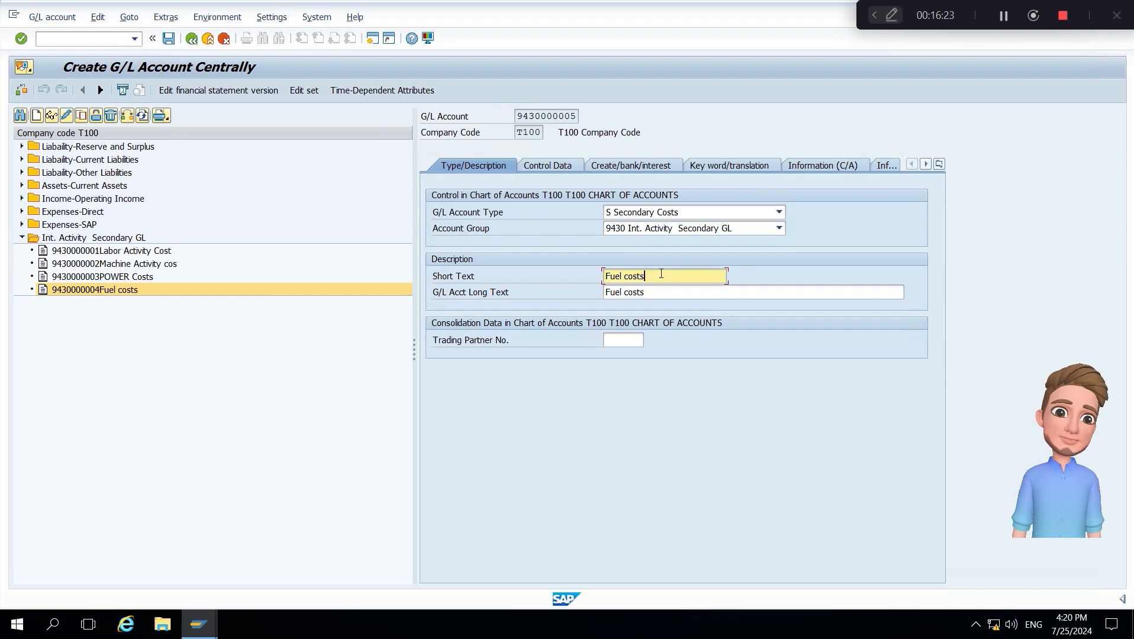
pyautogui.hotkey('ctrl', 'a')
pyautogui.write('Re')
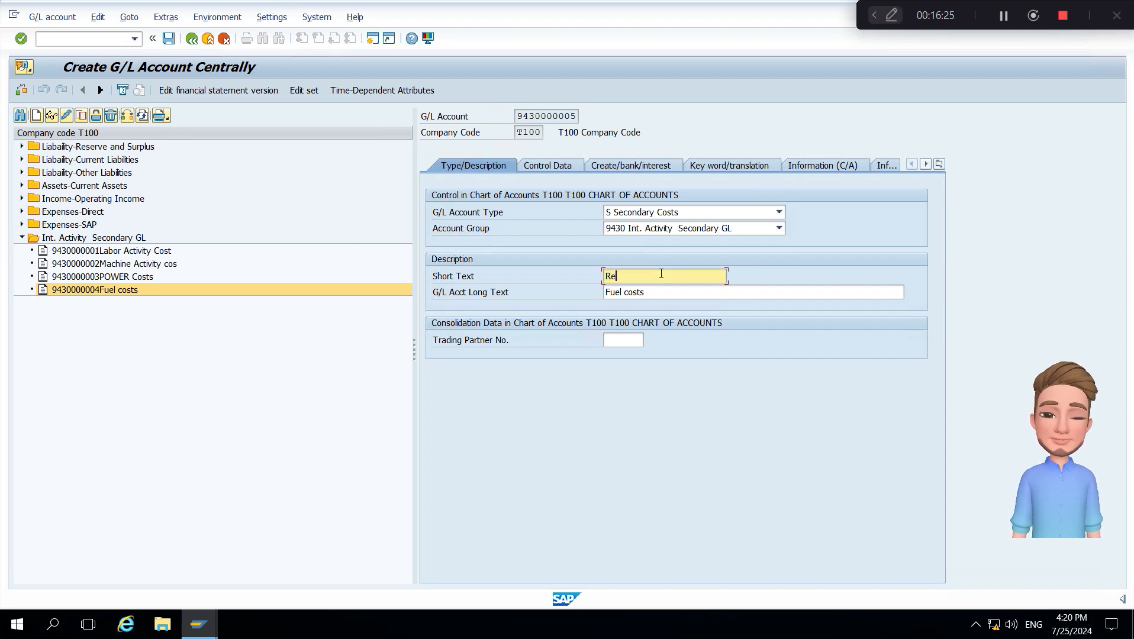
pyautogui.write('pairs & M')
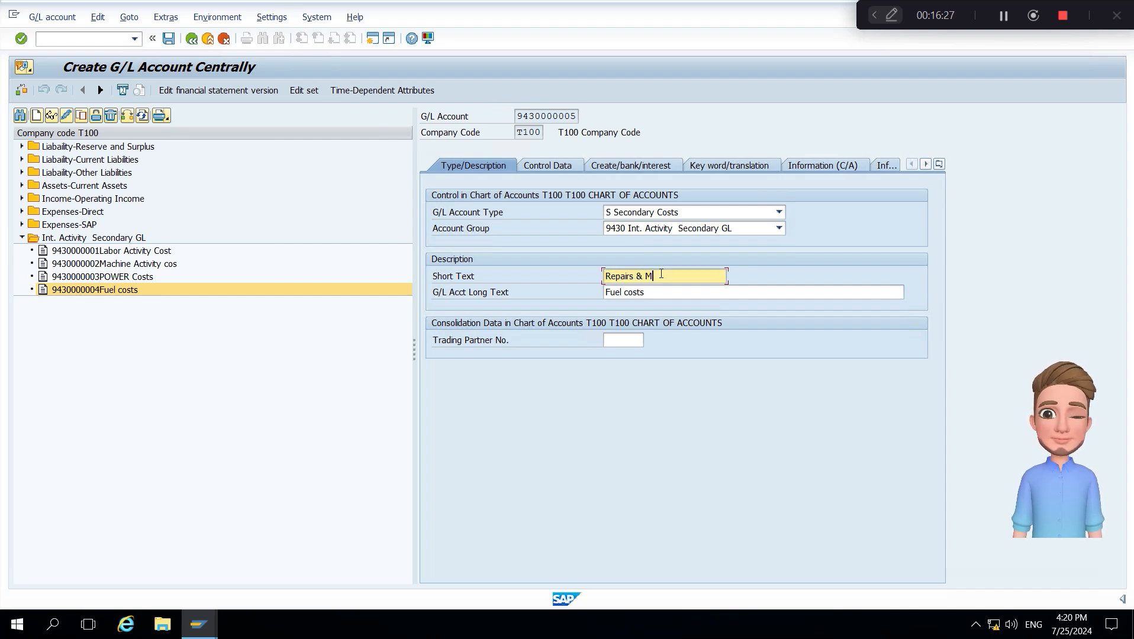
pyautogui.write('aintenand')
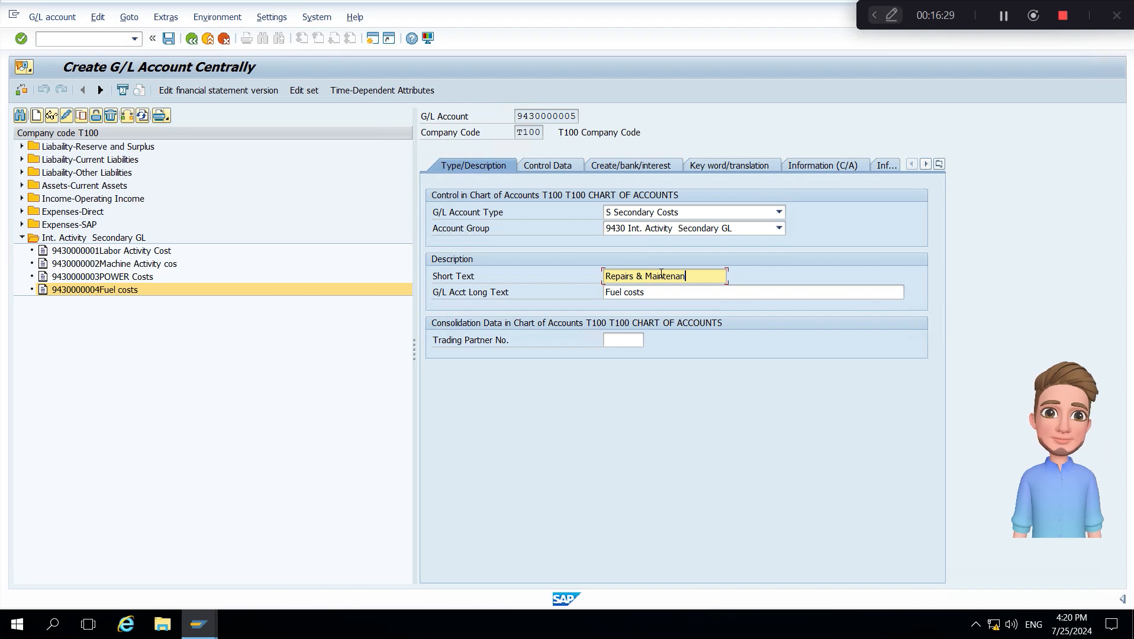
pyautogui.press('Tab')
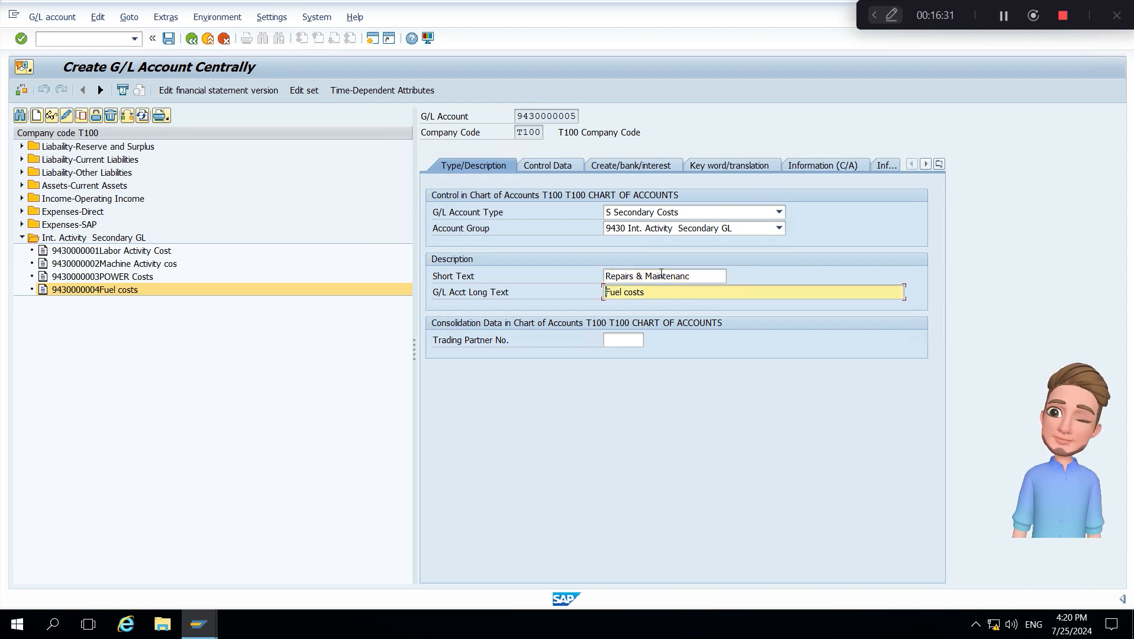
pyautogui.hotkey('ctrl', 'v')
pyautogui.hotkey('ctrl', 's')
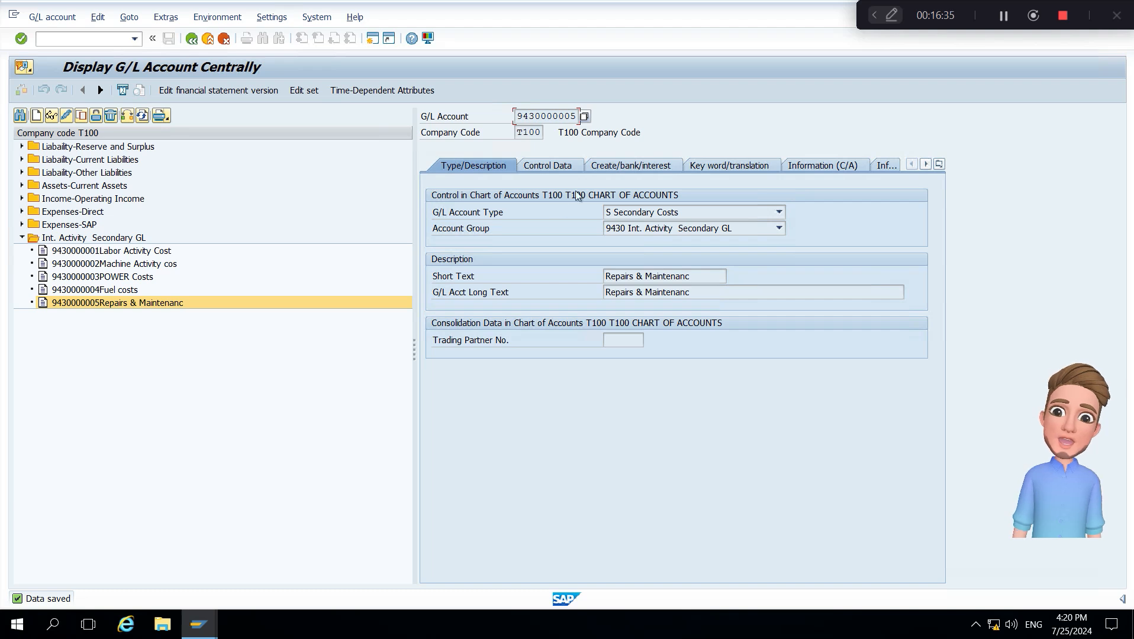
pyautogui.click(82, 116)
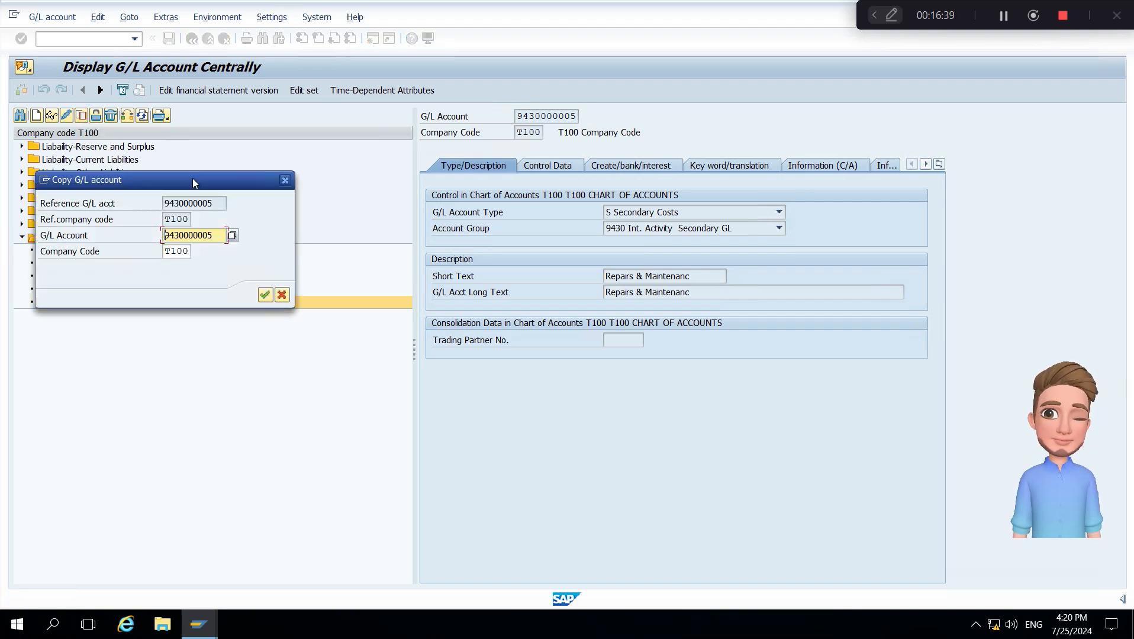
pyautogui.press('End')
pyautogui.press('BackSpace')
pyautogui.write('6')
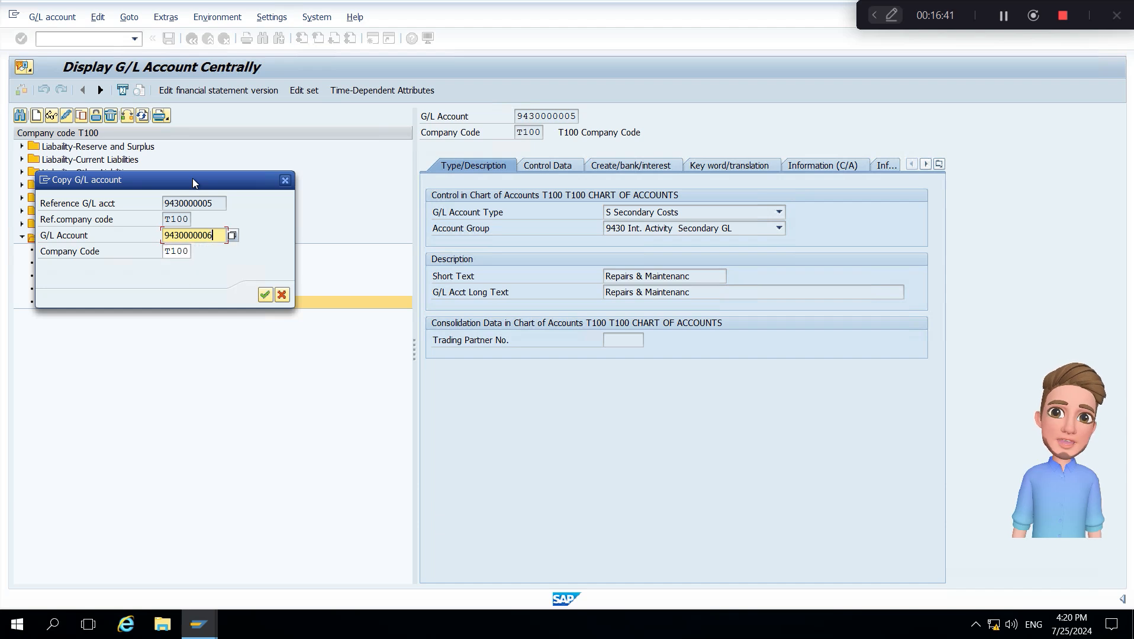
pyautogui.press('Return')
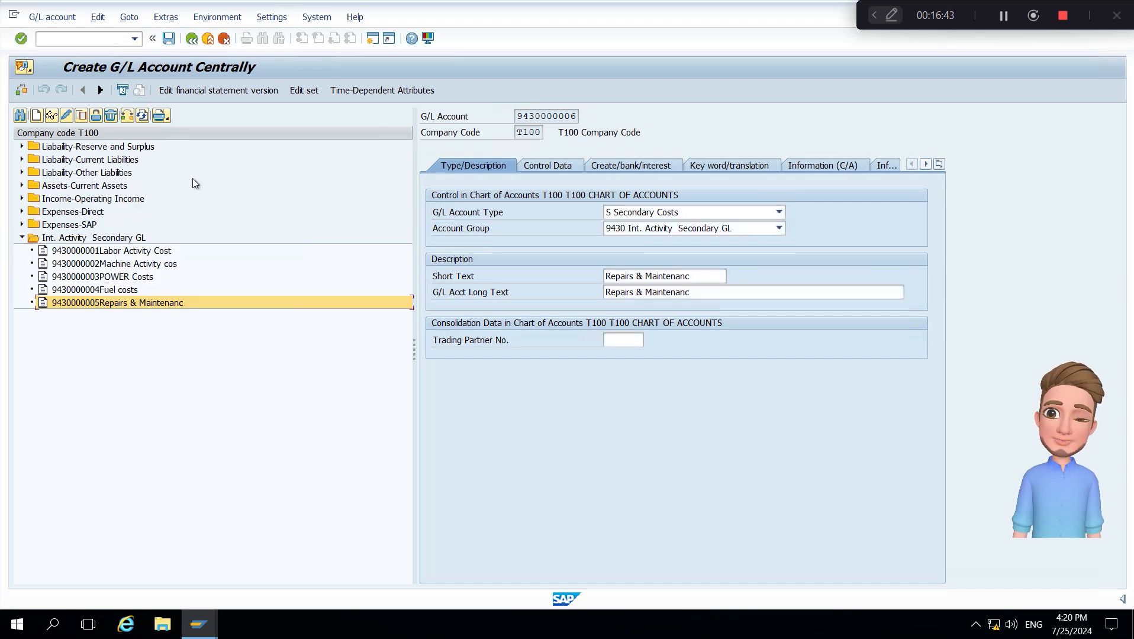
pyautogui.click(704, 276)
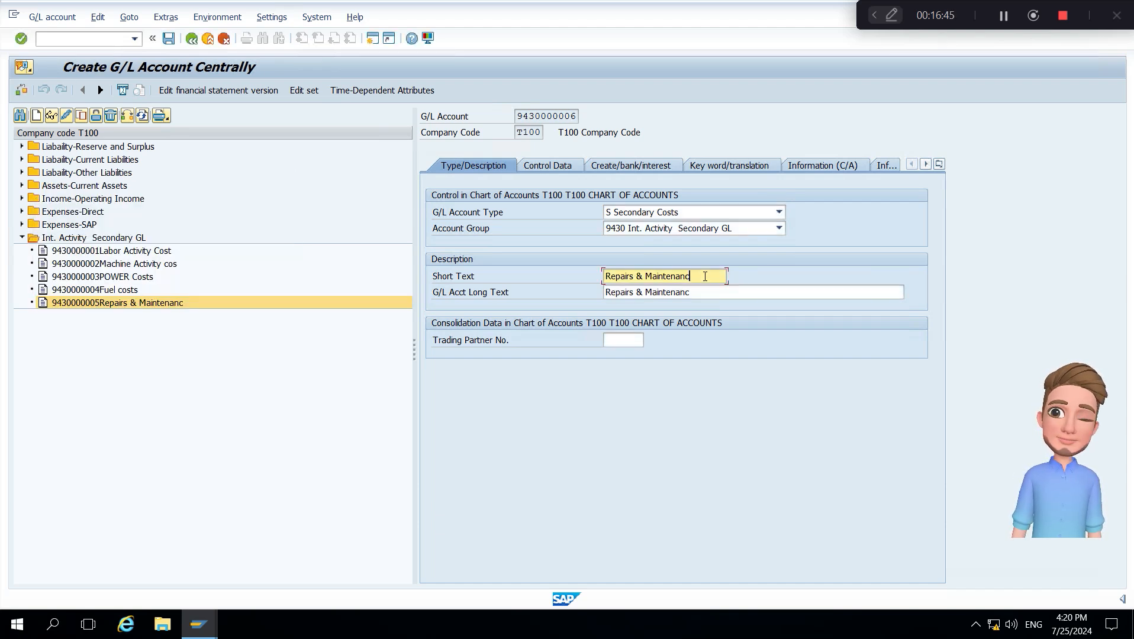
pyautogui.hotkey('shift', 'Home')
pyautogui.write('Quality ')
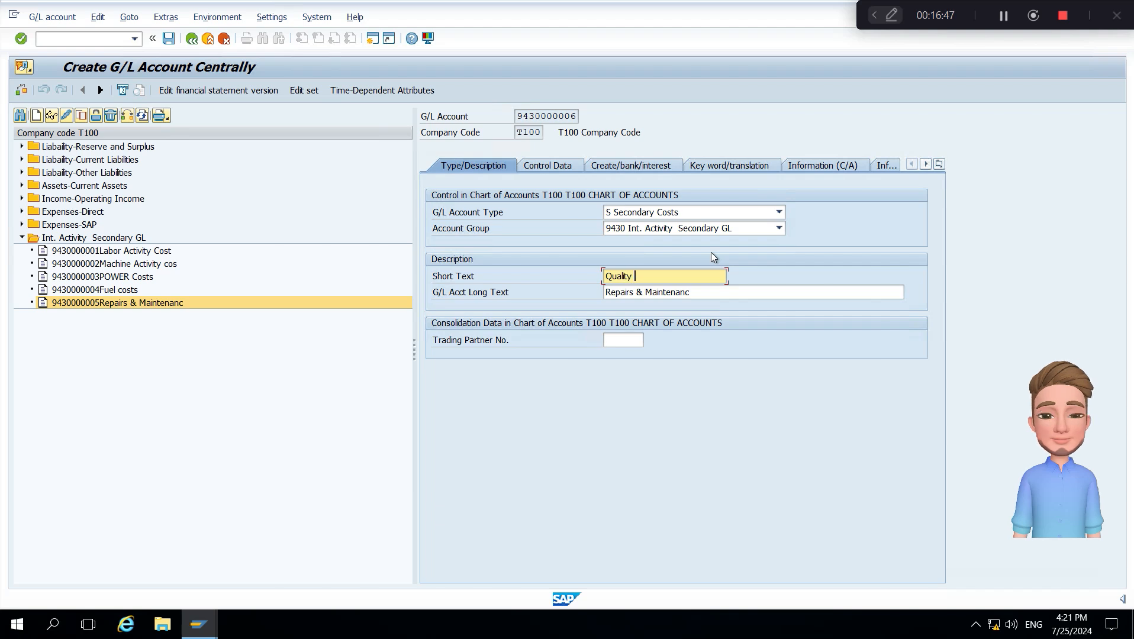
pyautogui.write('Costs')
pyautogui.hotkey('shift', 'Home')
pyautogui.press('End')
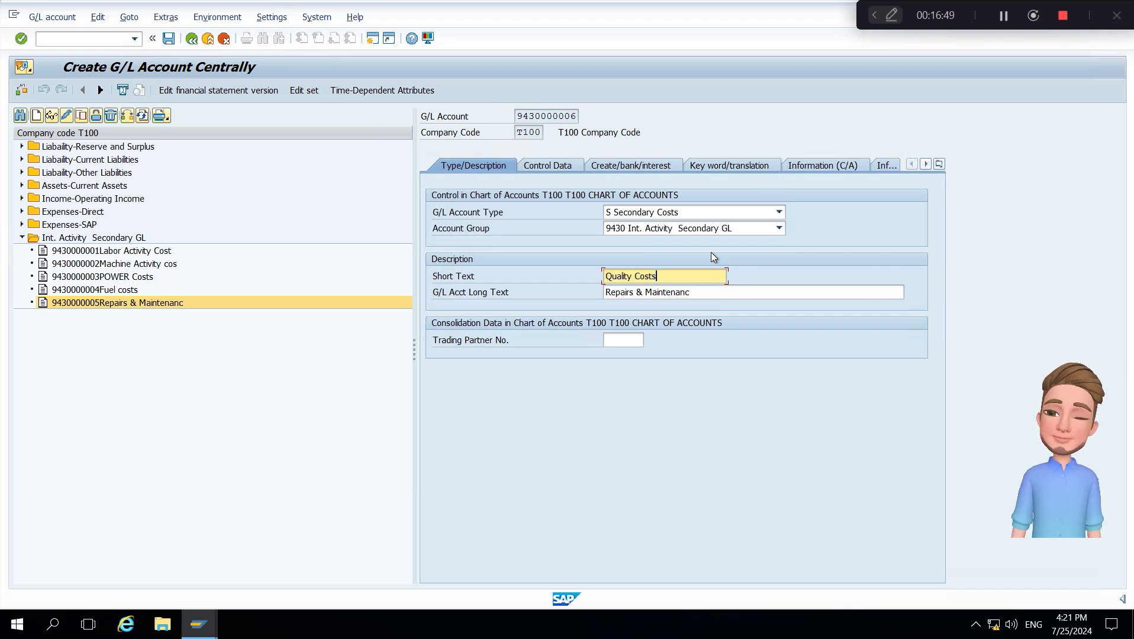
# Step: Reuse the short text "Quality Costs" as the G/L account long text, remove the leftover characters, and save the account
pyautogui.press('Tab')
pyautogui.hotkey('ctrl', 'v')
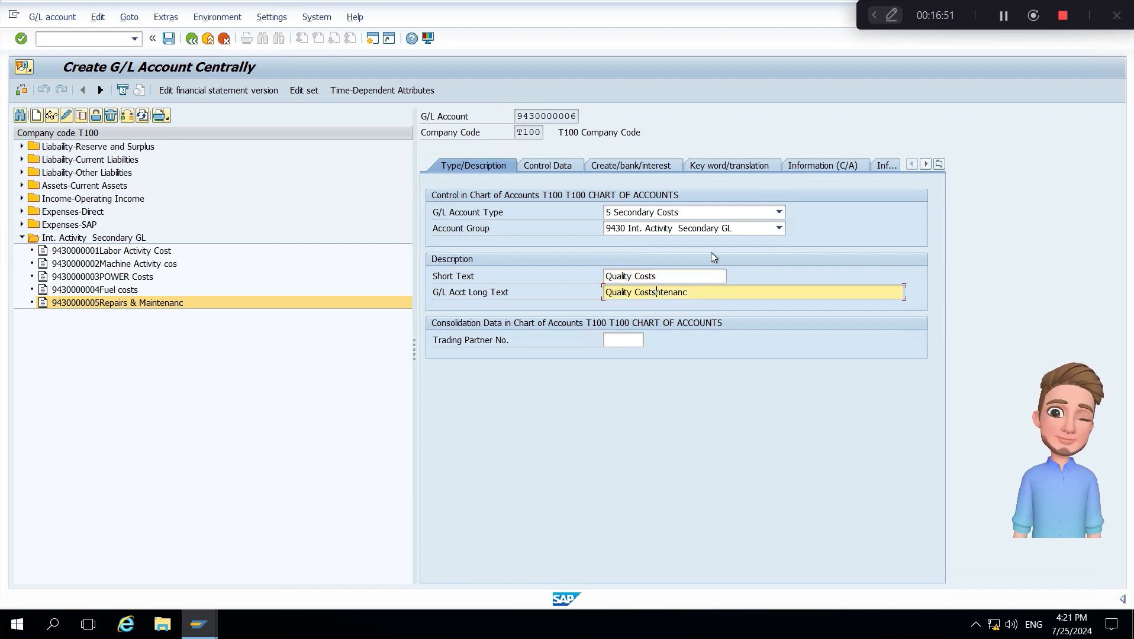
pyautogui.hotkey('shift', 'End')
pyautogui.press('Delete')
pyautogui.press('Return')
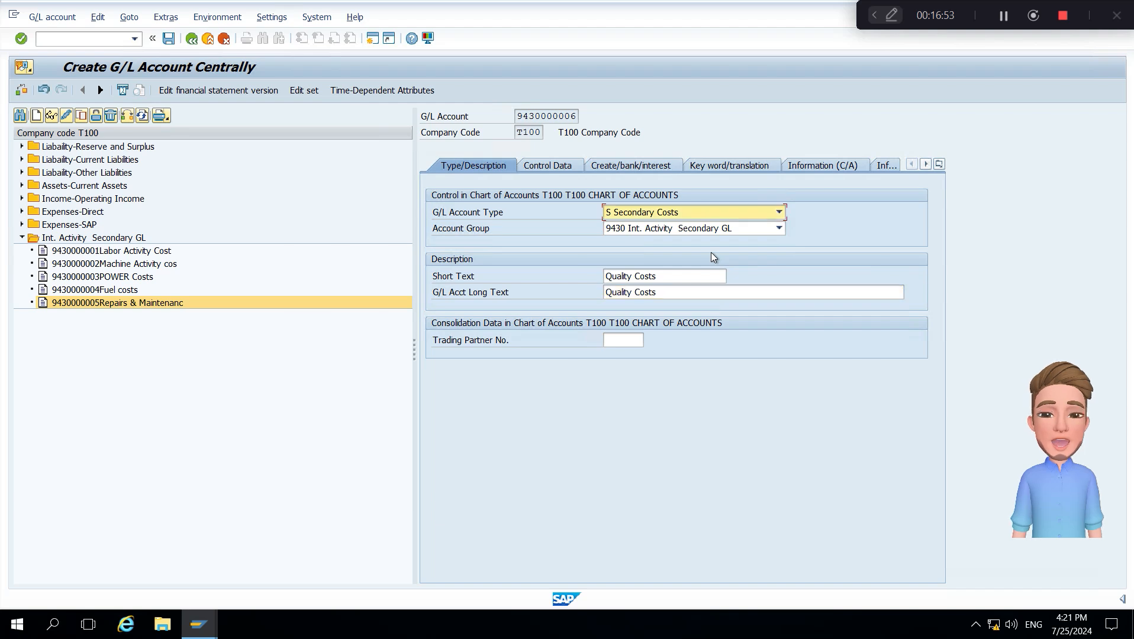
pyautogui.hotkey('ctrl', 's')
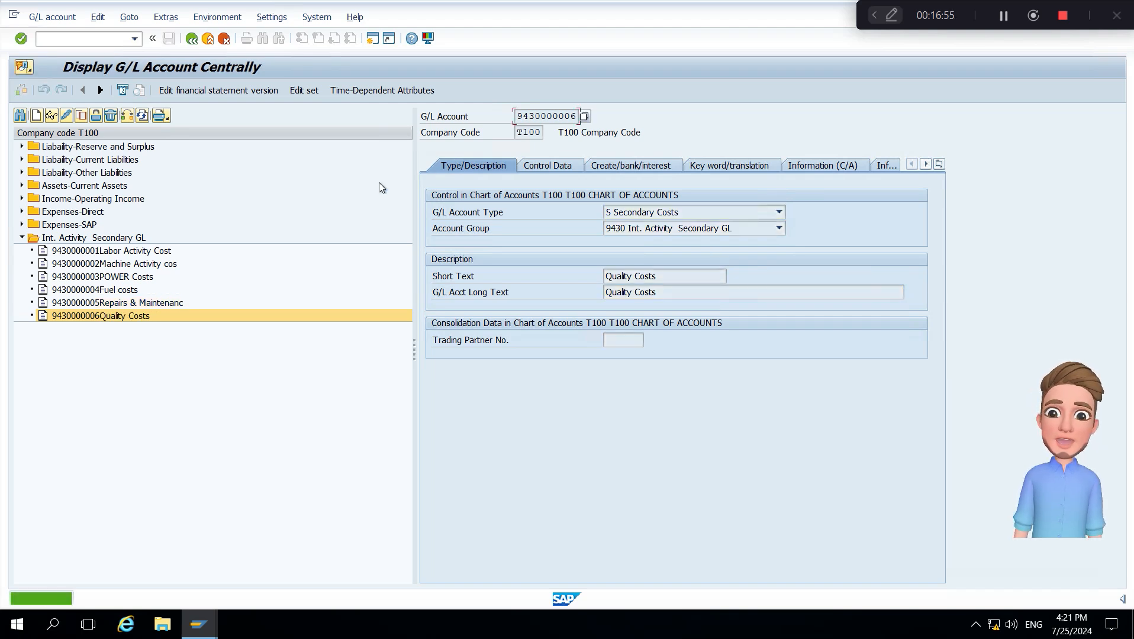
pyautogui.doubleClick(499, 8)
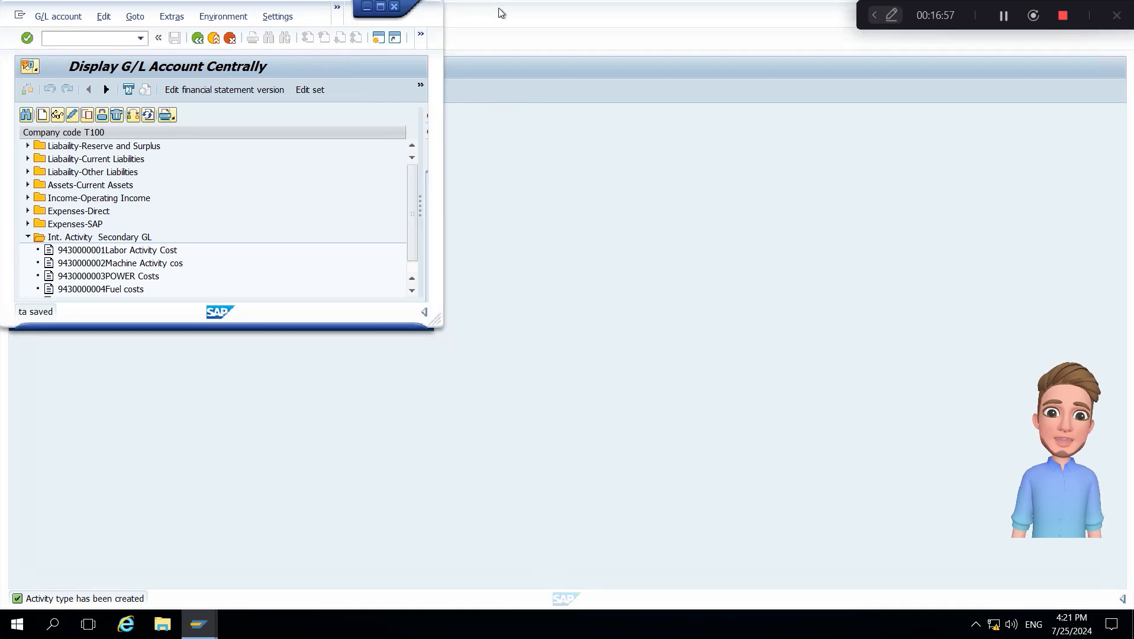
pyautogui.click(381, 6)
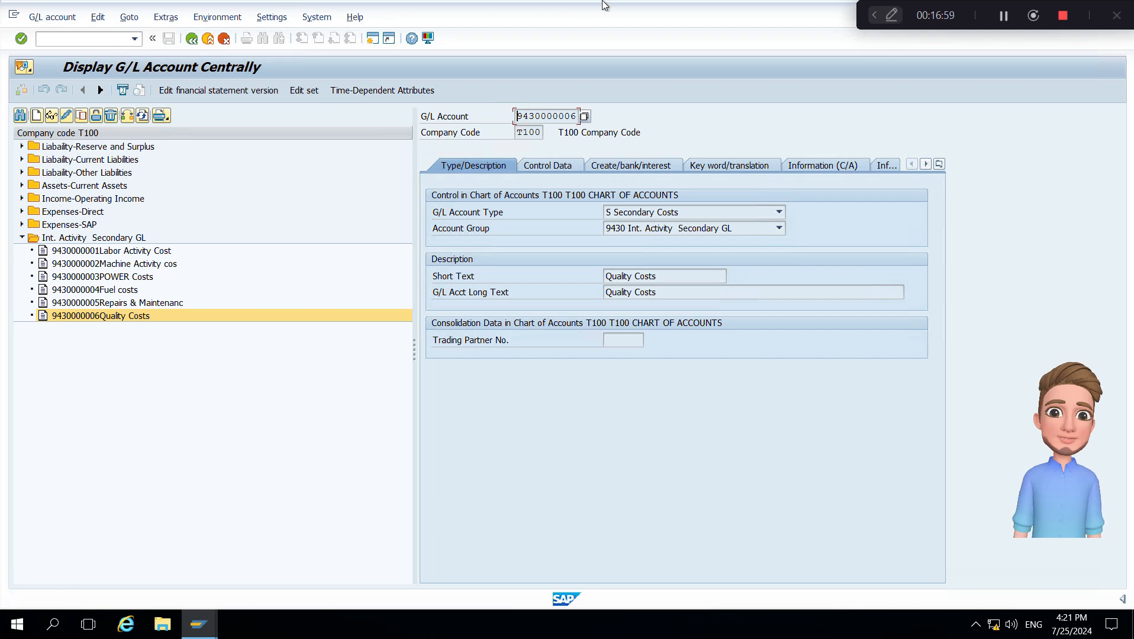
pyautogui.click(733, 9)
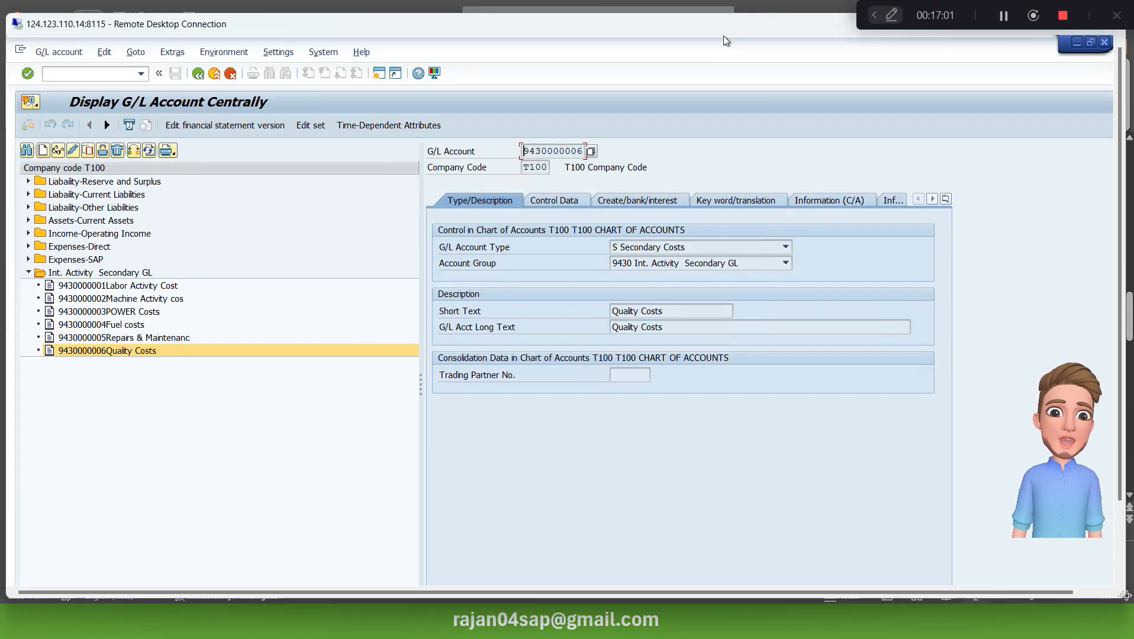
pyautogui.hotkey('alt', 'Tab')
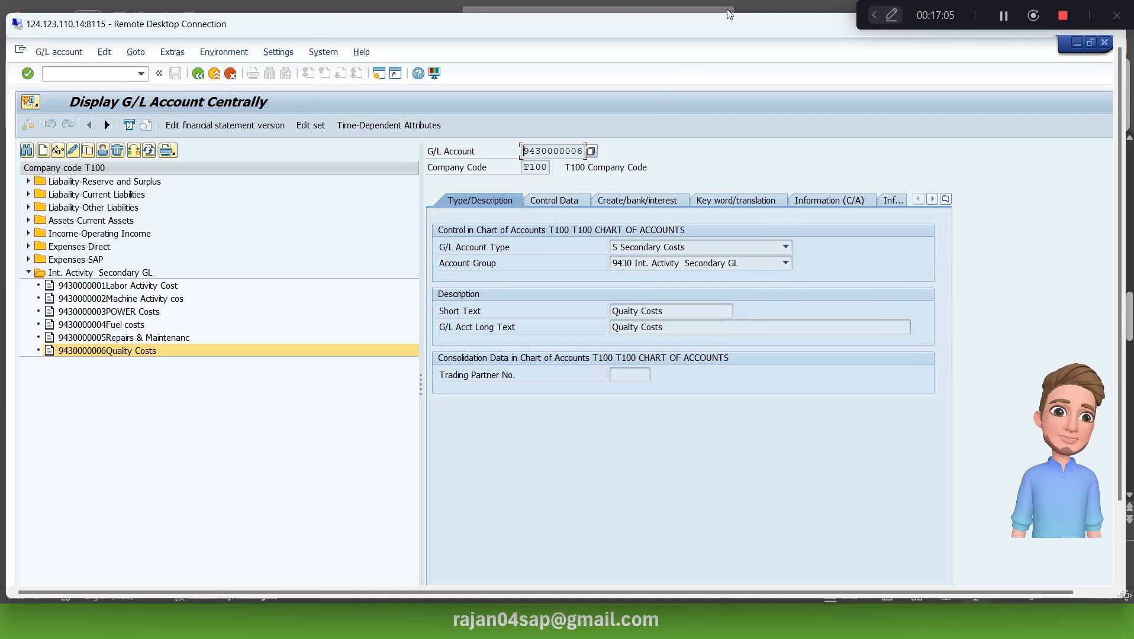
pyautogui.doubleClick(710, 29)
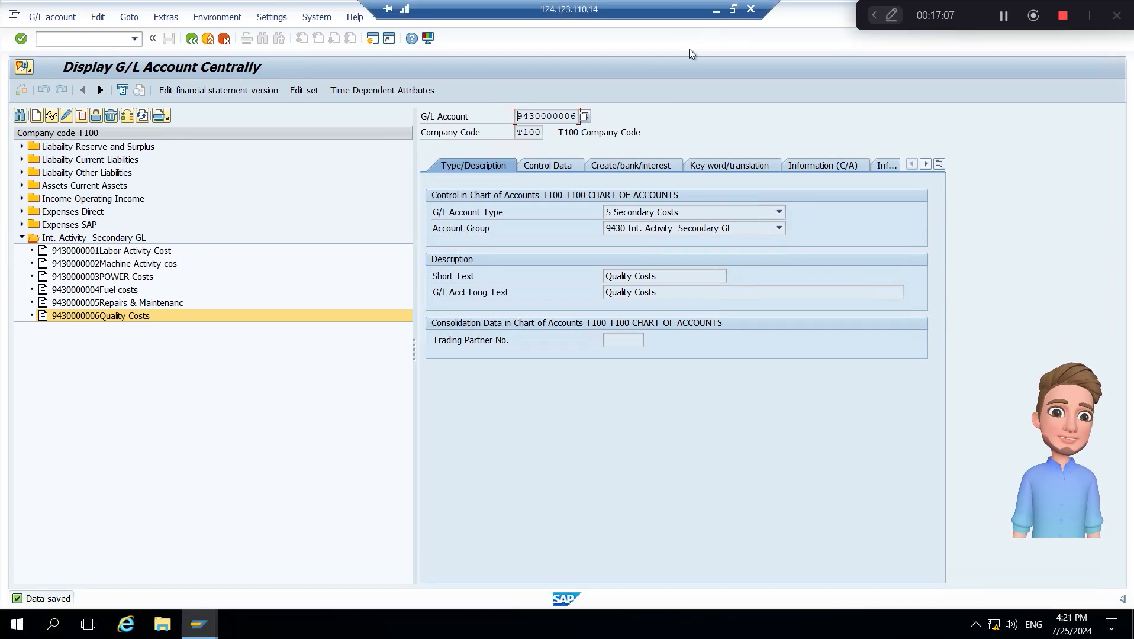
# Step: Switch to the activity type creation session and set the new activity type to T102
pyautogui.hotkey('alt', 'Tab')
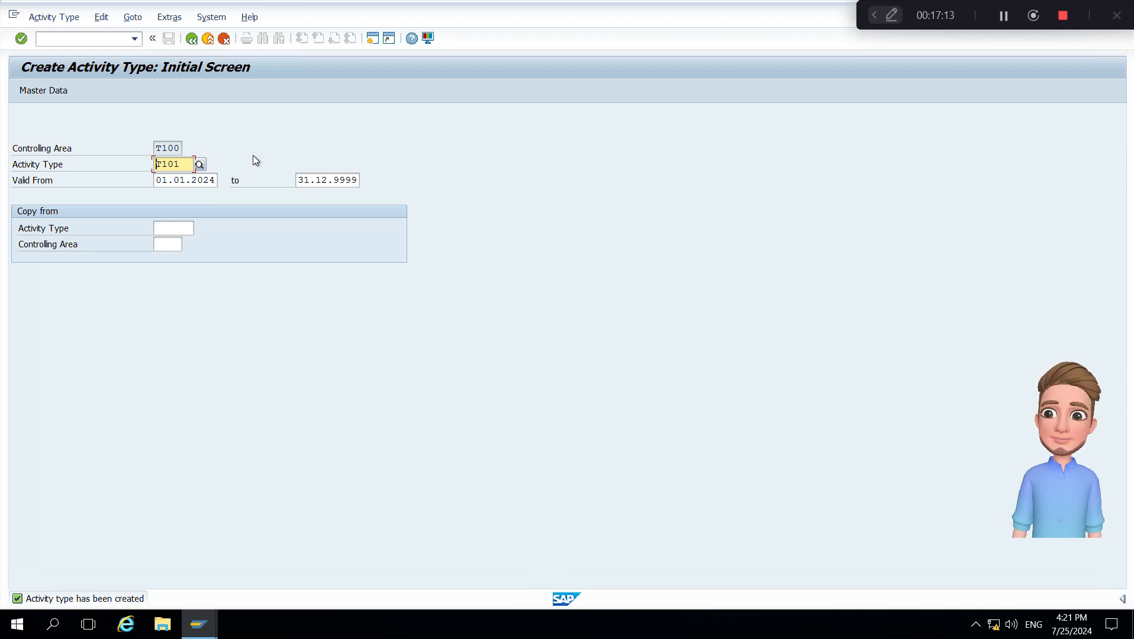
pyautogui.press('Right')
pyautogui.press('Right')
pyautogui.press('Right')
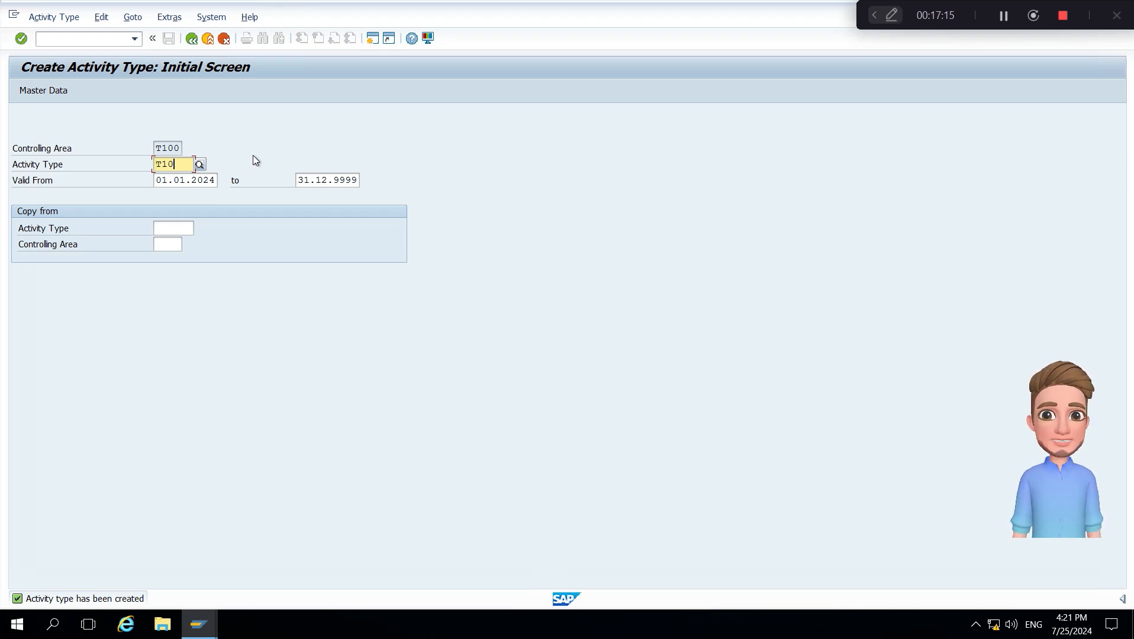
pyautogui.write('2')
pyautogui.press('Tab')
pyautogui.press('Tab')
pyautogui.press('Tab')
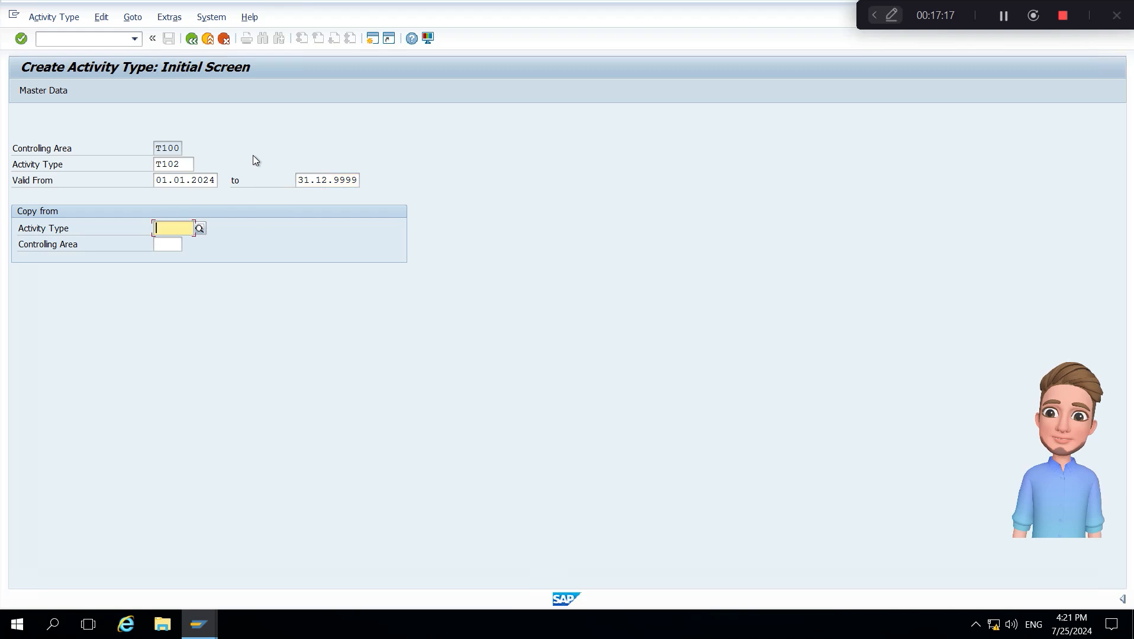
# Step: Use activity type T101 in controlling area T100 as the copy template for T102 and open its basic data
pyautogui.write('T')
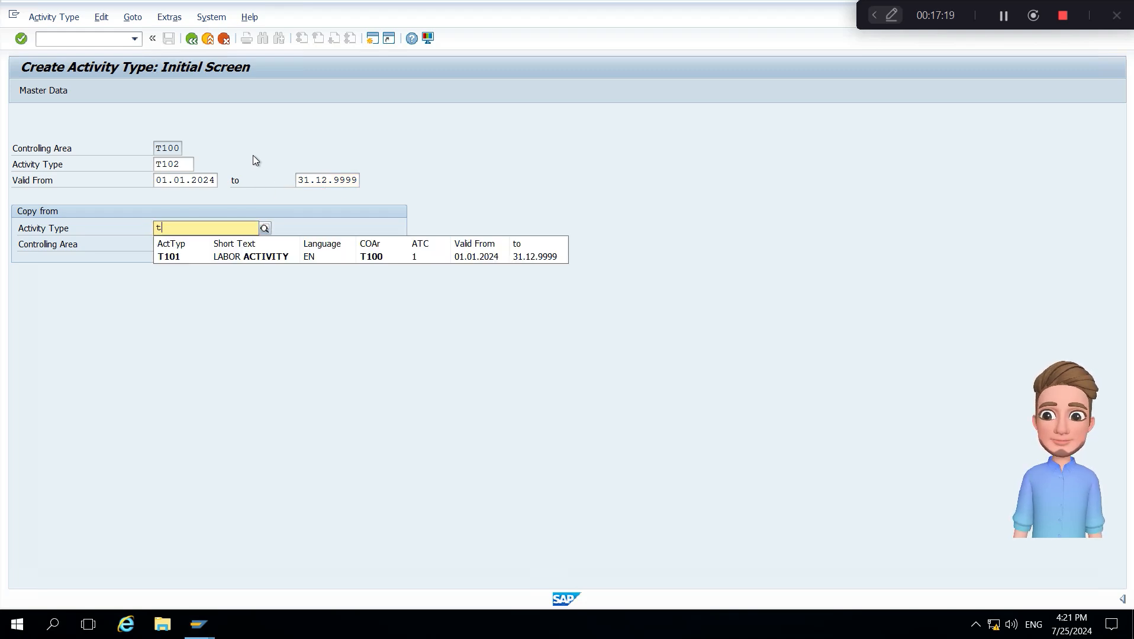
pyautogui.press('BackSpace')
pyautogui.write('T101')
pyautogui.press('Tab')
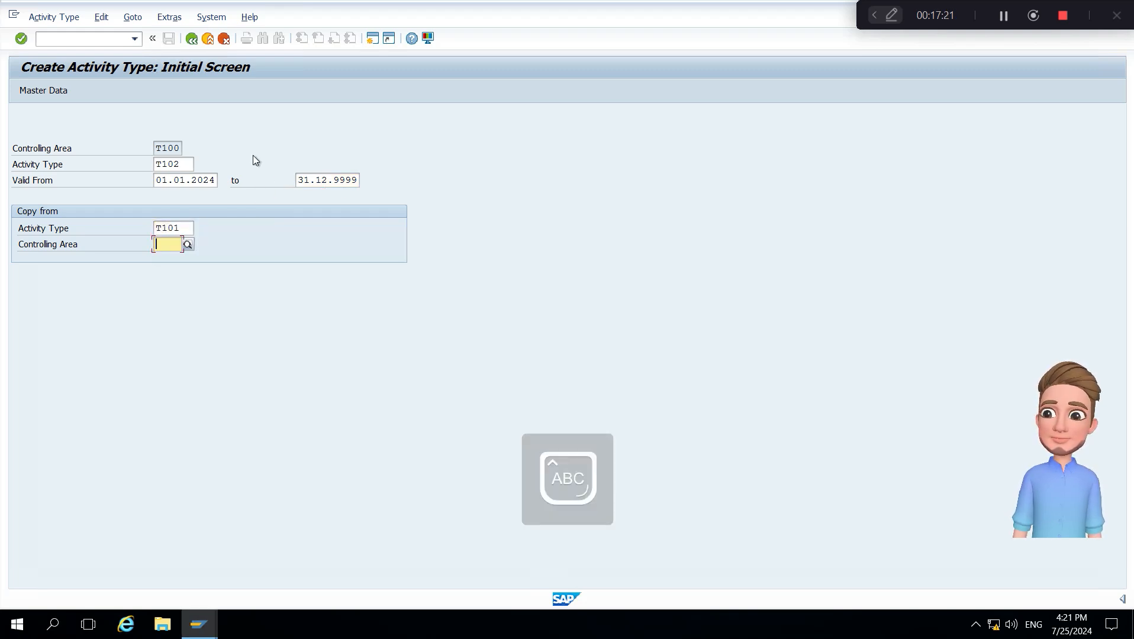
pyautogui.write('T100')
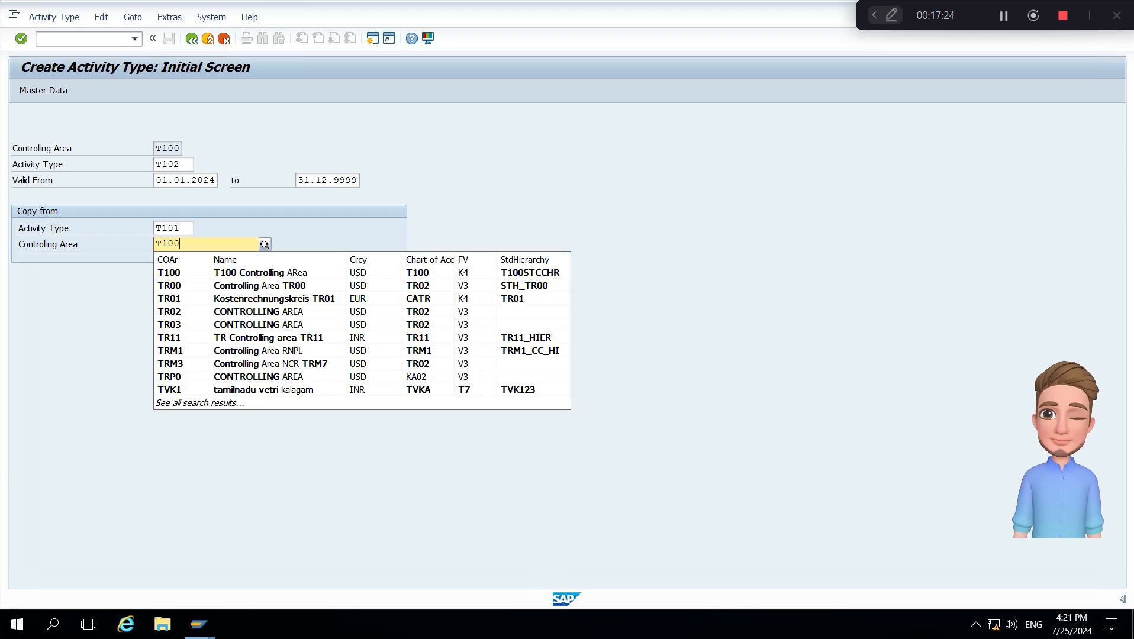
pyautogui.press('Return')
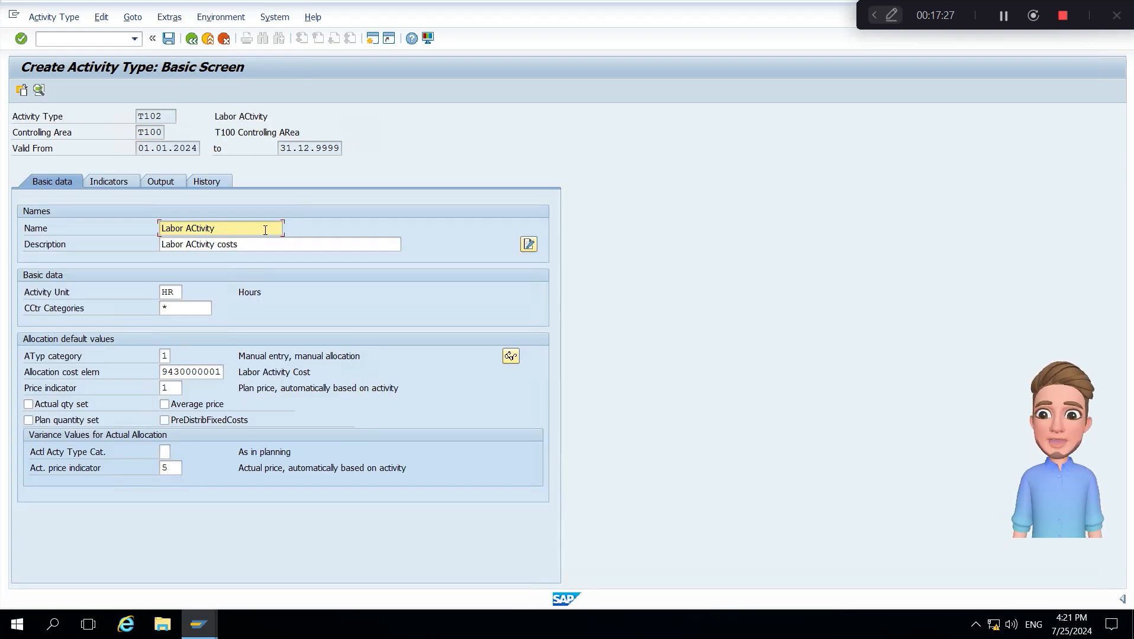
# Step: Replace the name of activity type T102 with "Machine Activity Cos"
pyautogui.hotkey('ctrl', 'a')
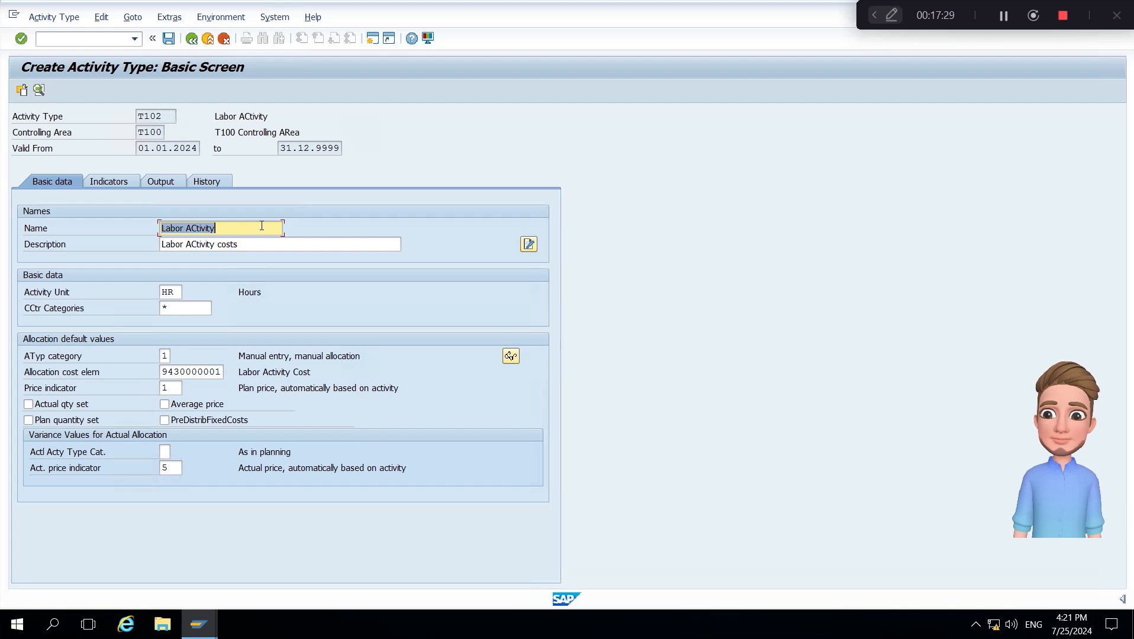
pyautogui.write('m')
pyautogui.press('BackSpace')
pyautogui.write('Mac')
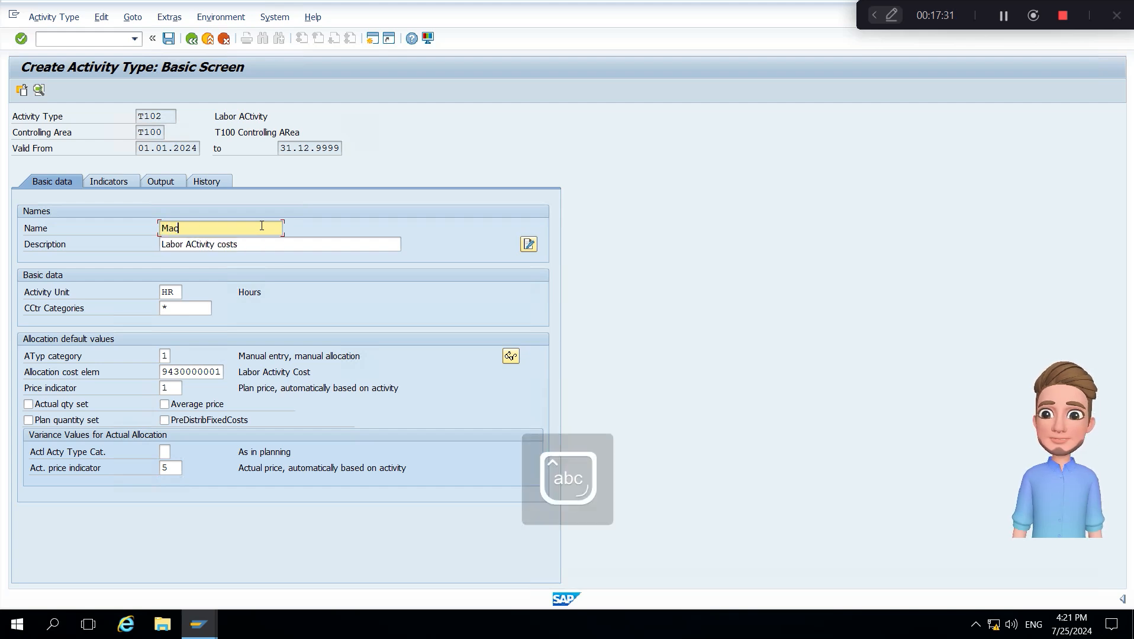
pyautogui.write('hine ACti')
pyautogui.press('BackSpace')
pyautogui.press('BackSpace')
pyautogui.press('BackSpace')
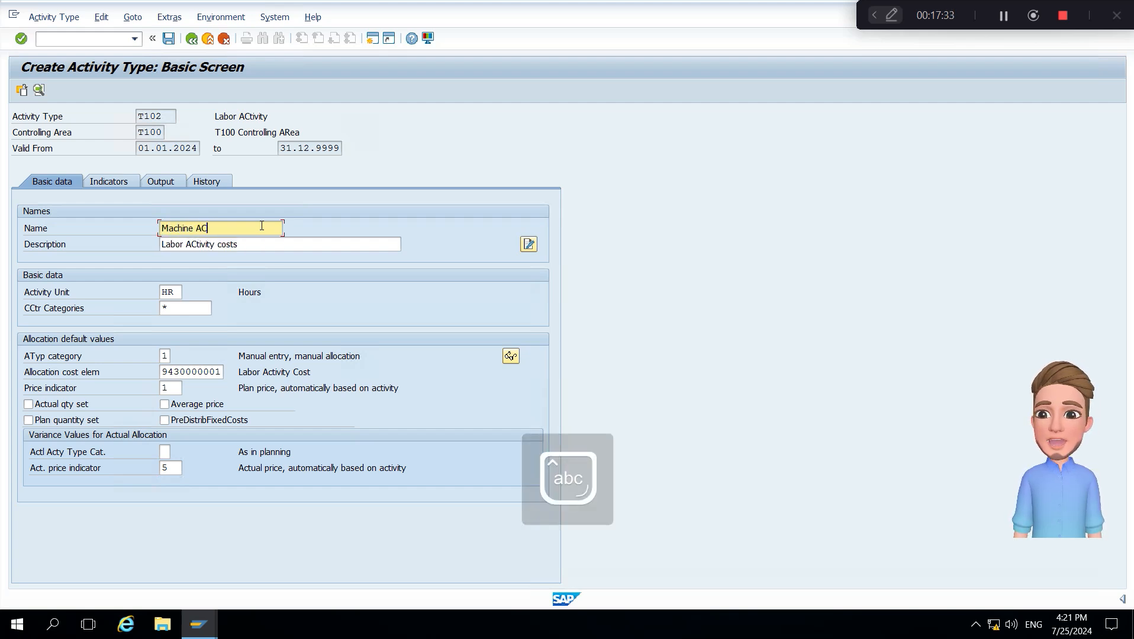
pyautogui.press('capslock')
pyautogui.write('C')
pyautogui.press('BackSpace')
pyautogui.press('capslock')
pyautogui.write('ct')
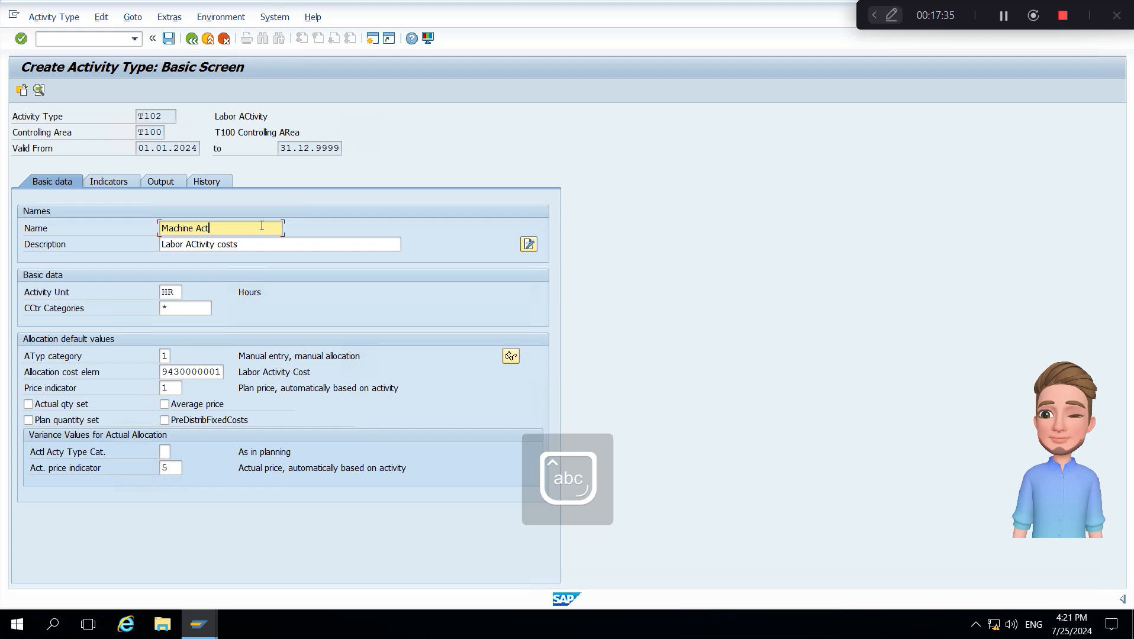
pyautogui.write('ivity Cos')
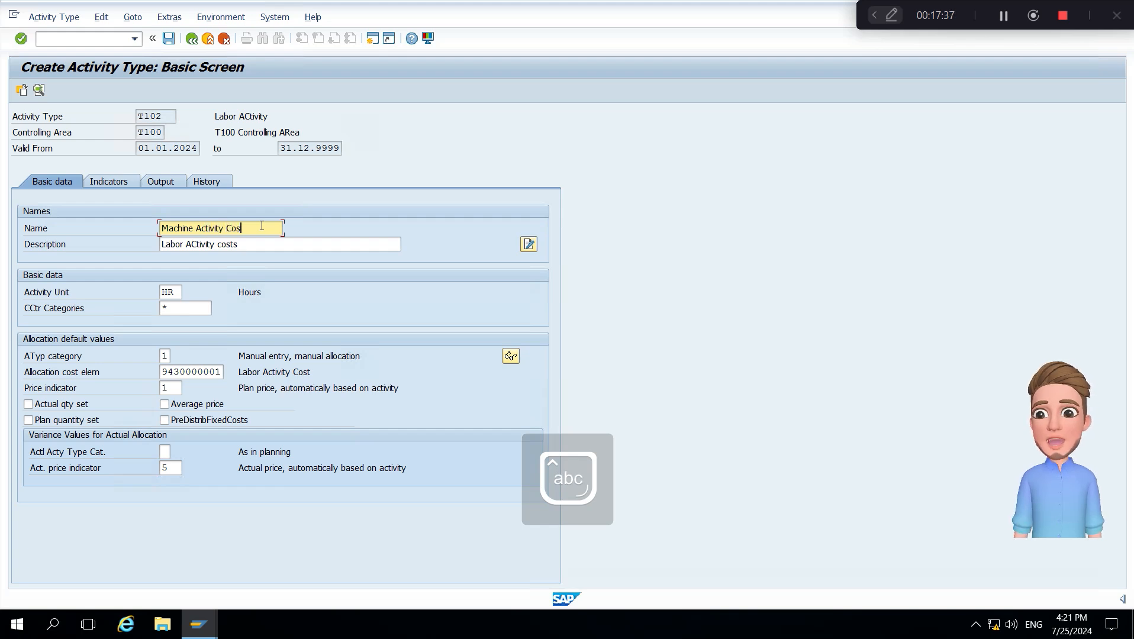
# Step: Replace the description of activity type T102 with "Machine Activity Costs"
pyautogui.press('Tab')
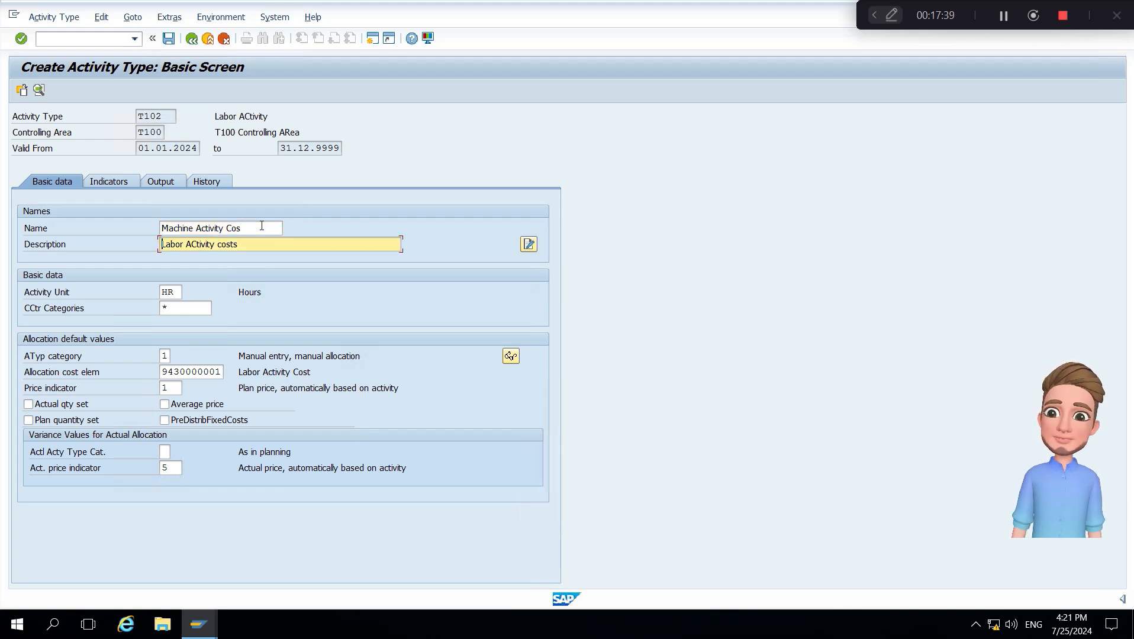
pyautogui.hotkey('shift', 'End')
pyautogui.write('Machine Activity Cos')
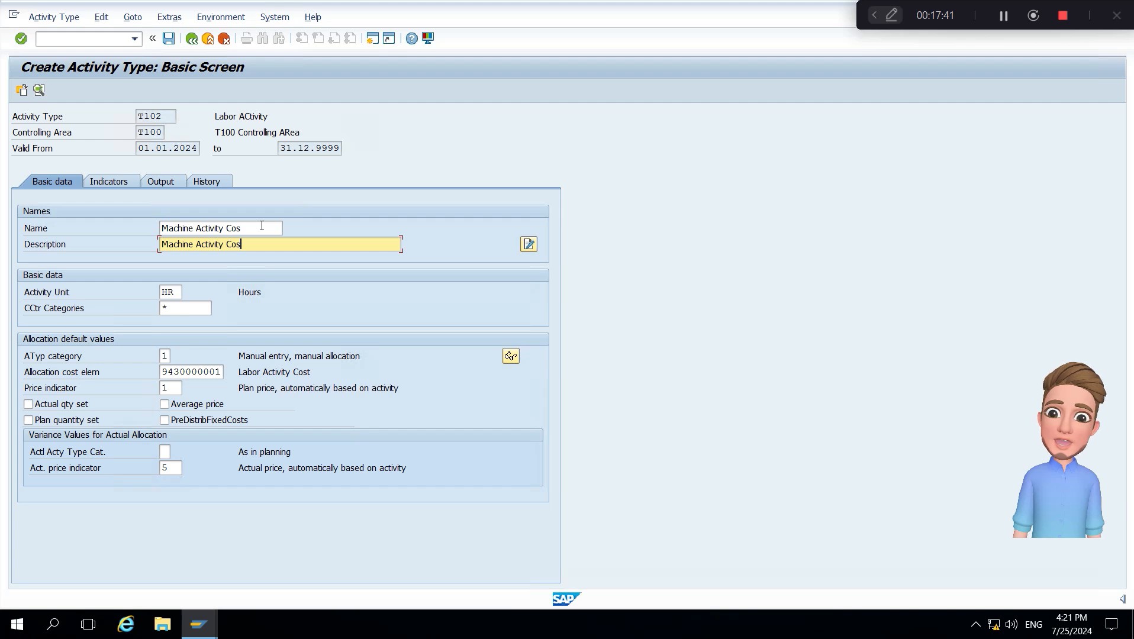
pyautogui.write('ts')
pyautogui.press('Tab')
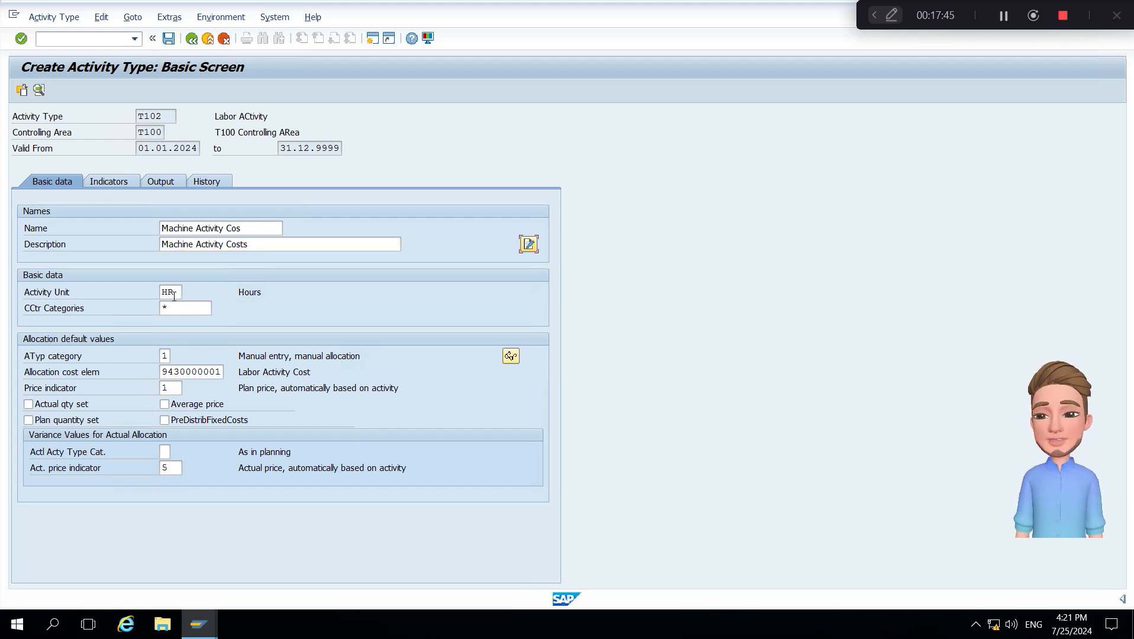
pyautogui.click(217, 371)
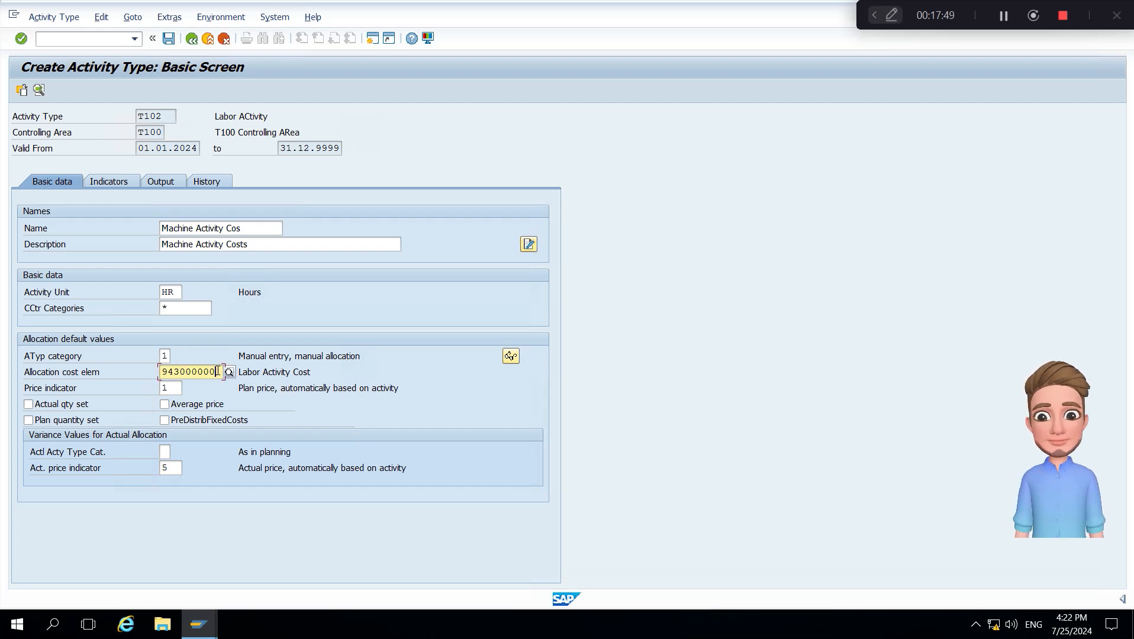
pyautogui.write('2')
pyautogui.press('Return')
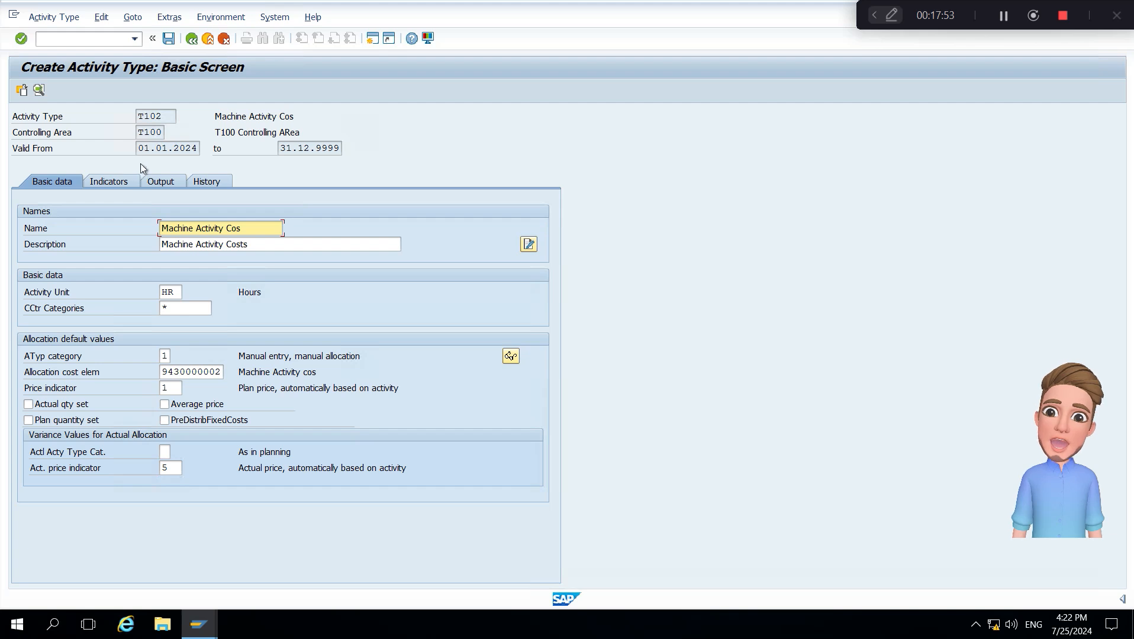
pyautogui.click(168, 38)
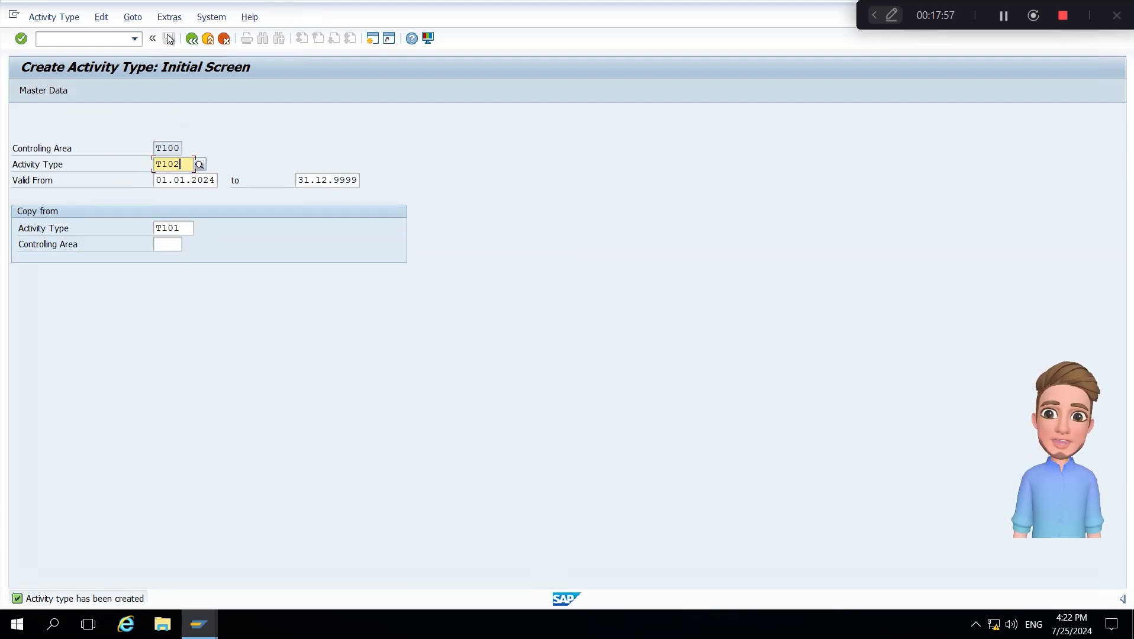
# Step: Start new activity type T103 as a copy of T101 from controlling area T100 and open its basic data
pyautogui.press('BackSpace')
pyautogui.write('3')
pyautogui.press('Tab')
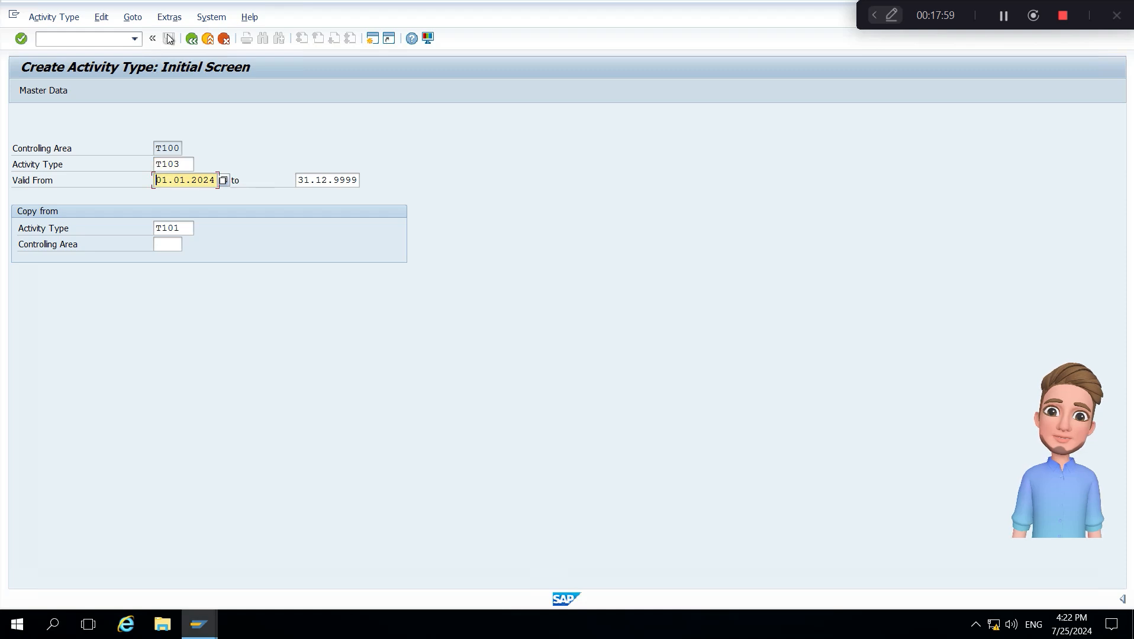
pyautogui.press('Tab')
pyautogui.press('Tab')
pyautogui.press('Tab')
pyautogui.press('Tab')
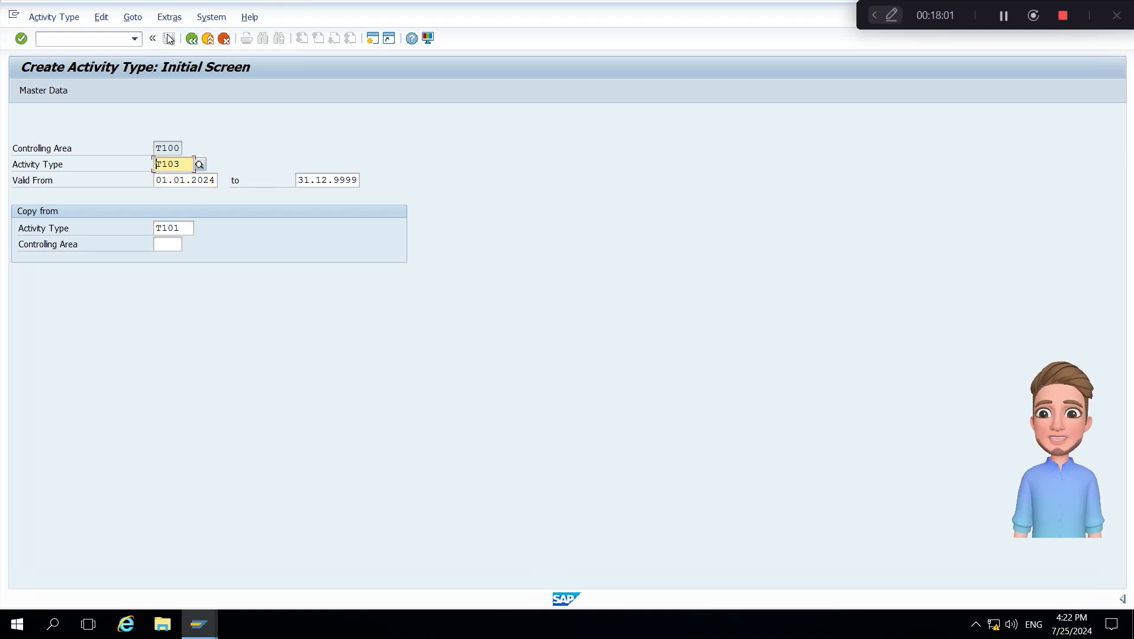
pyautogui.hotkey('shift', 'Tab')
pyautogui.write('T100')
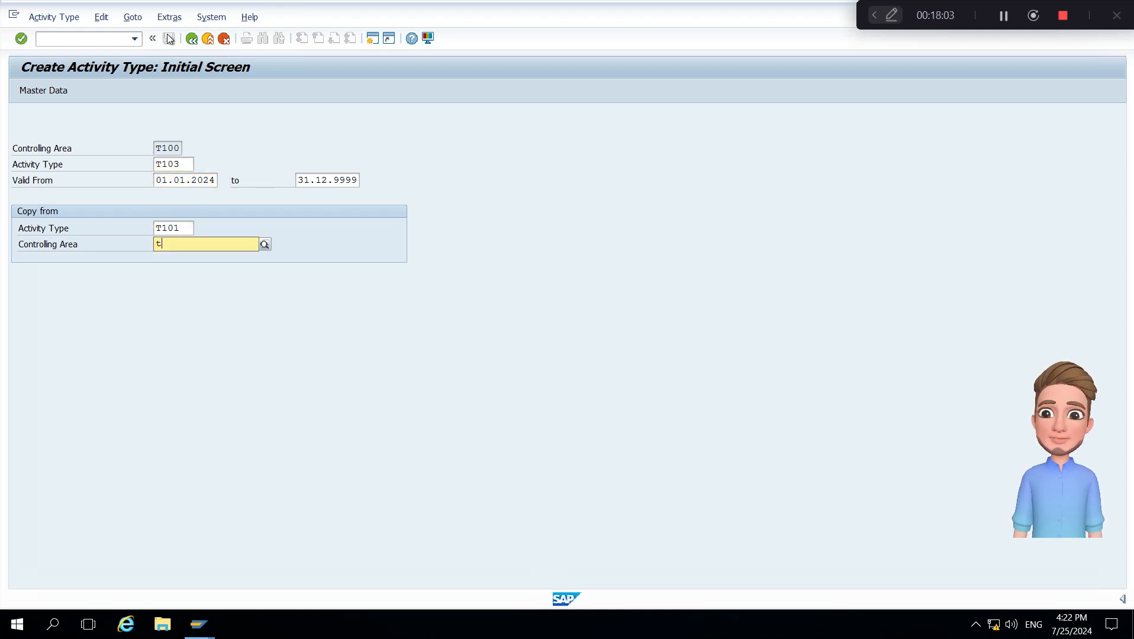
pyautogui.press('Return')
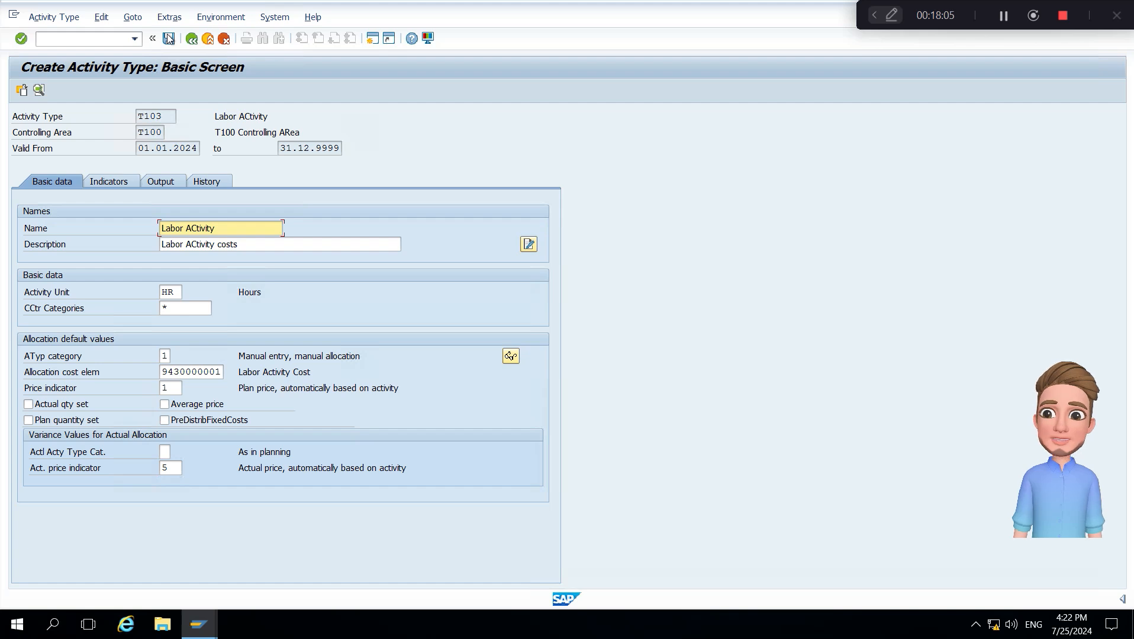
# Step: Replace both the name and the description of activity type T103 with "Power Costs"
pyautogui.click(250, 228)
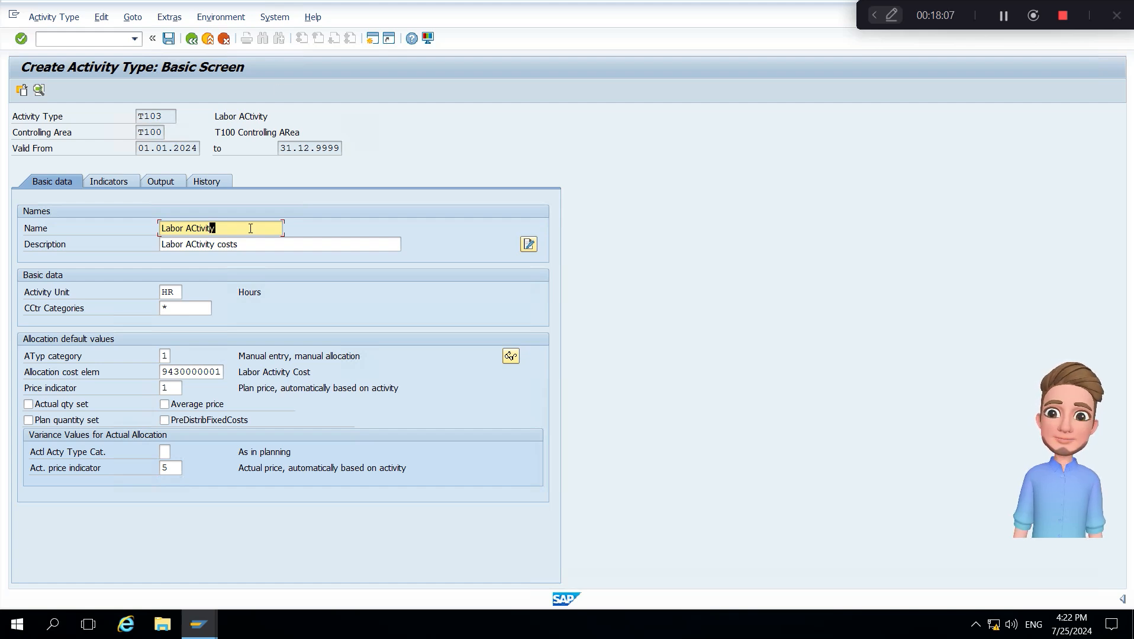
pyautogui.hotkey('ctrl', 'a')
pyautogui.write('Power Costs')
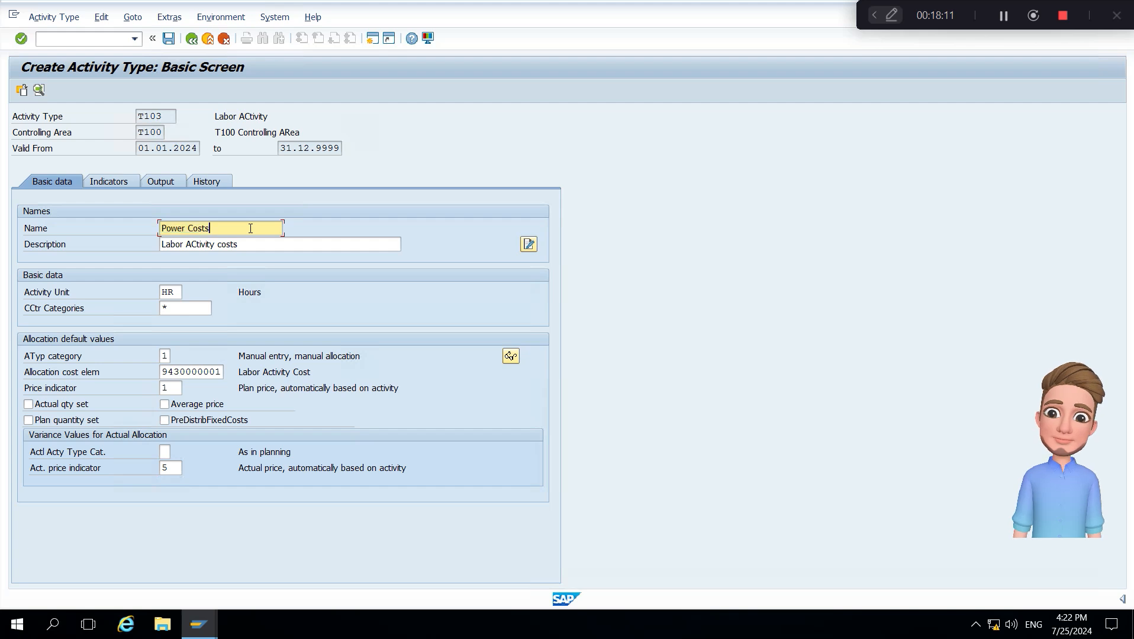
pyautogui.press('Tab')
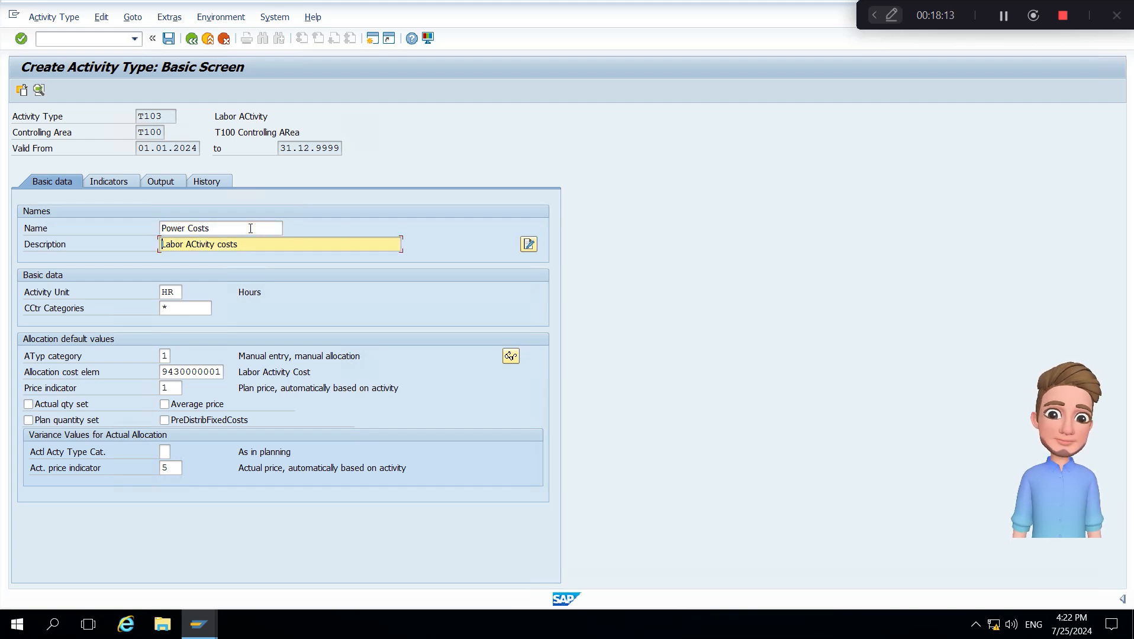
pyautogui.hotkey('ctrl', 'shift', 'Right')
pyautogui.write('Power Costs')
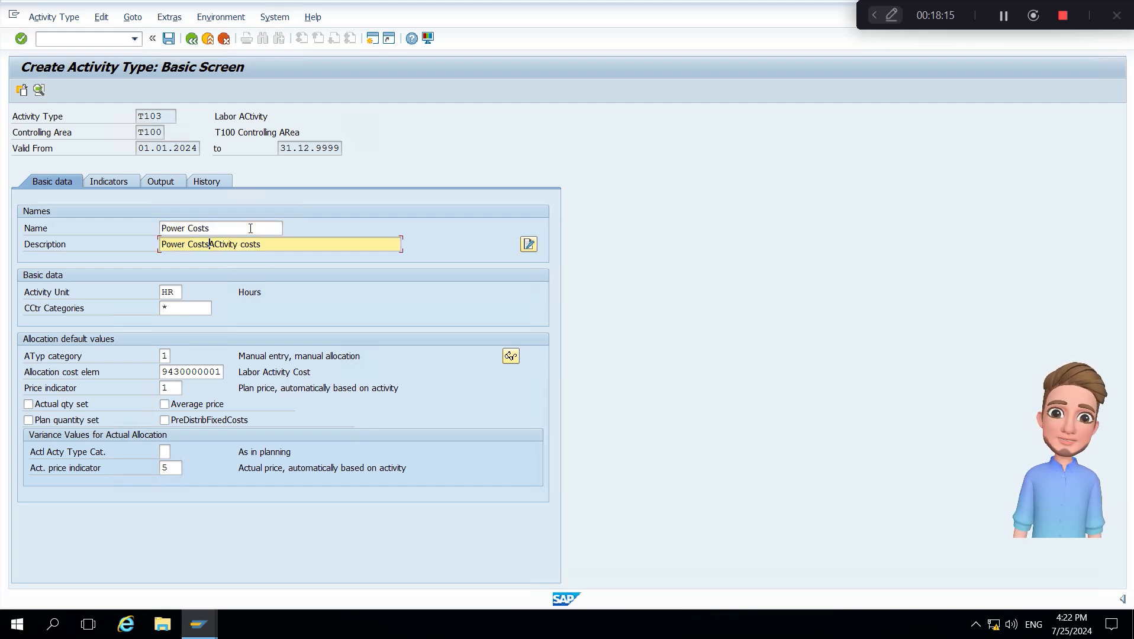
pyautogui.hotkey('shift', 'End')
pyautogui.press('Delete')
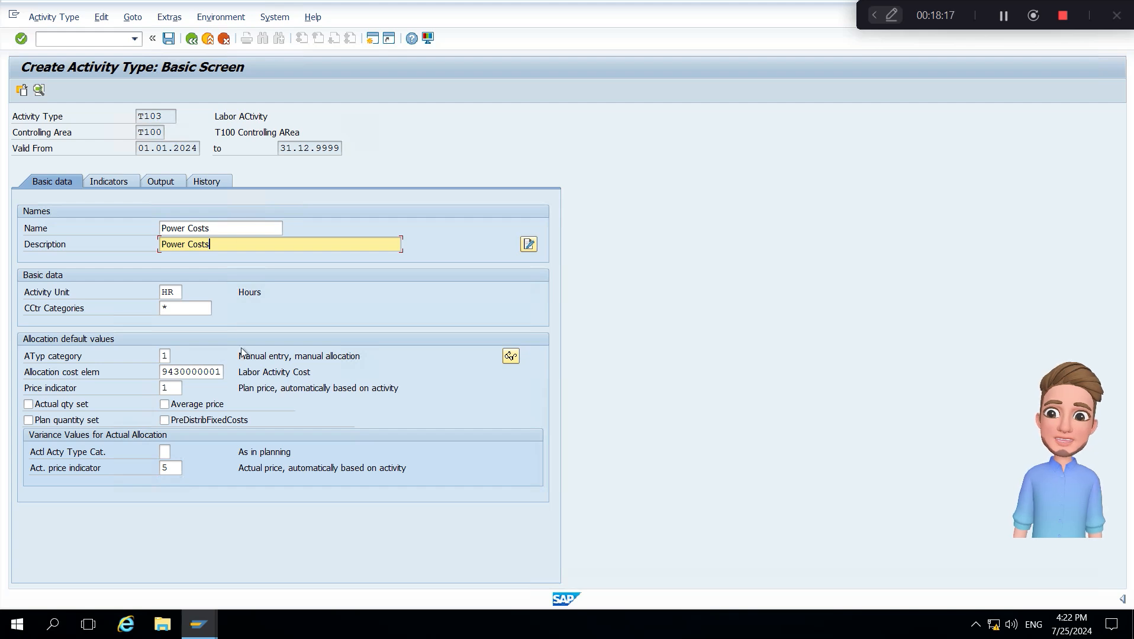
pyautogui.click(218, 371)
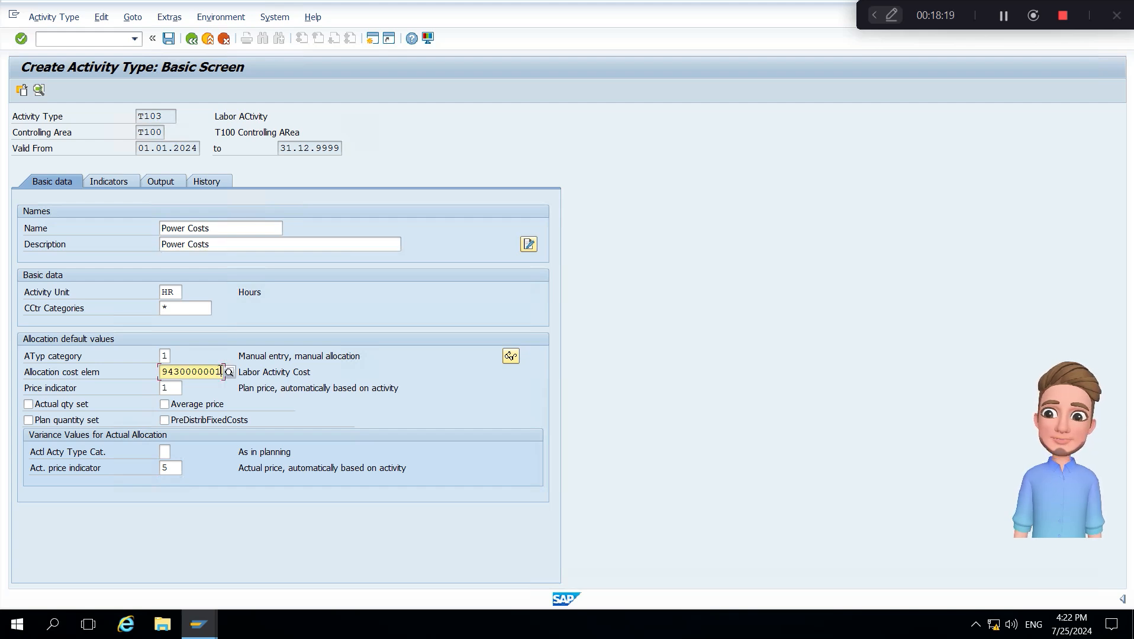
pyautogui.press('BackSpace')
pyautogui.write('3')
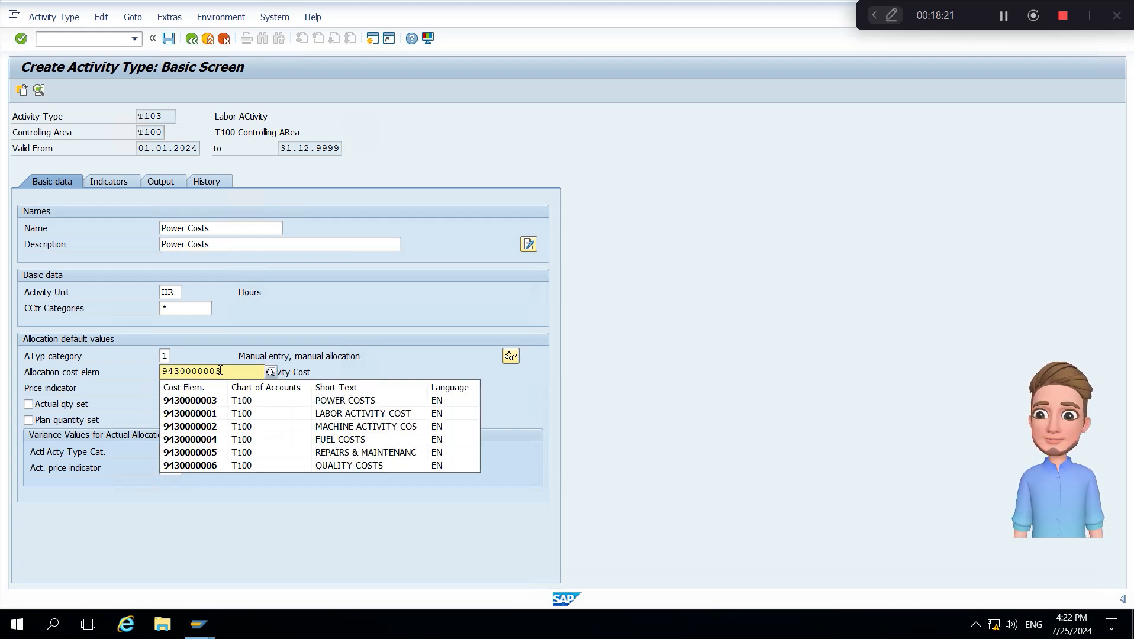
pyautogui.press('Down')
pyautogui.press('Return')
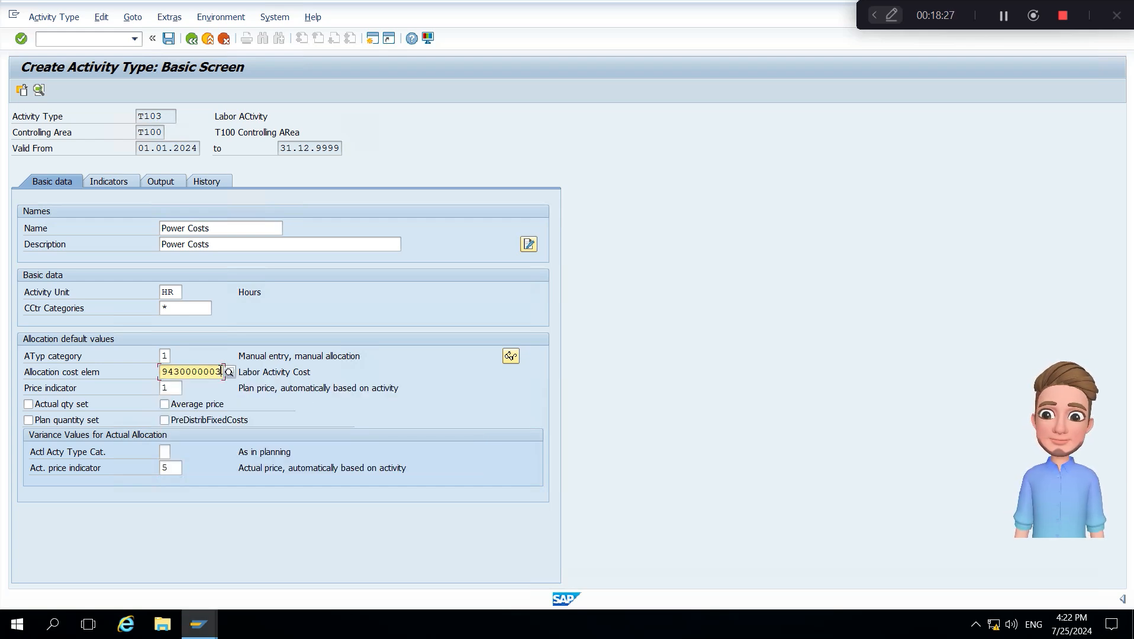
pyautogui.hotkey('ctrl', 's')
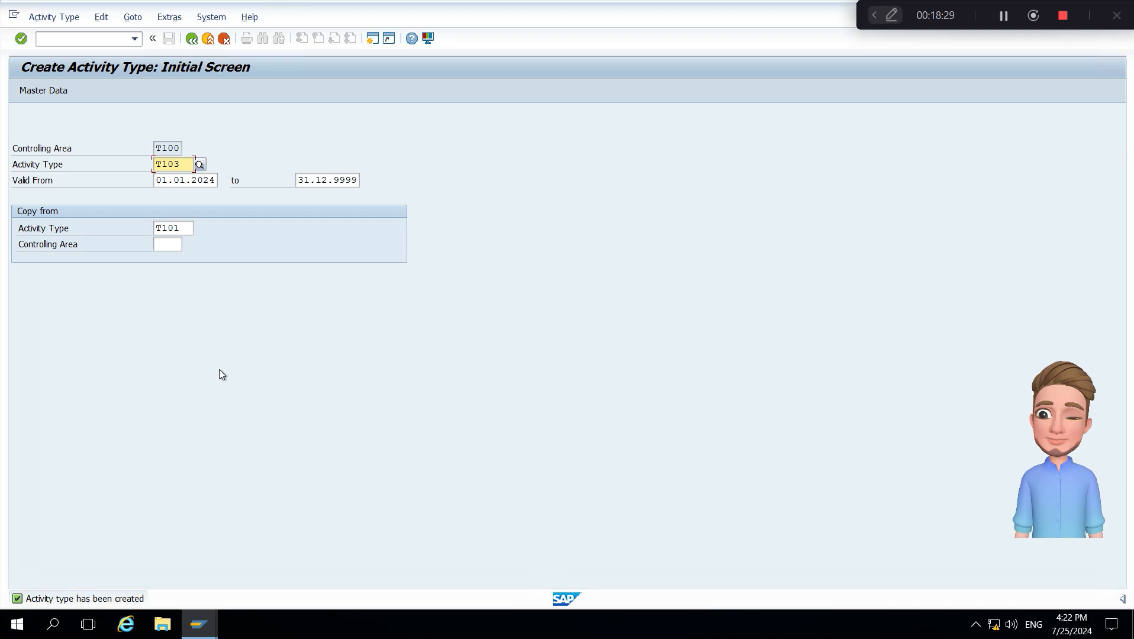
# Step: Start new activity type T104 as a copy of T101 from controlling area T100 and open its basic data
pyautogui.press('BackSpace')
pyautogui.write('4')
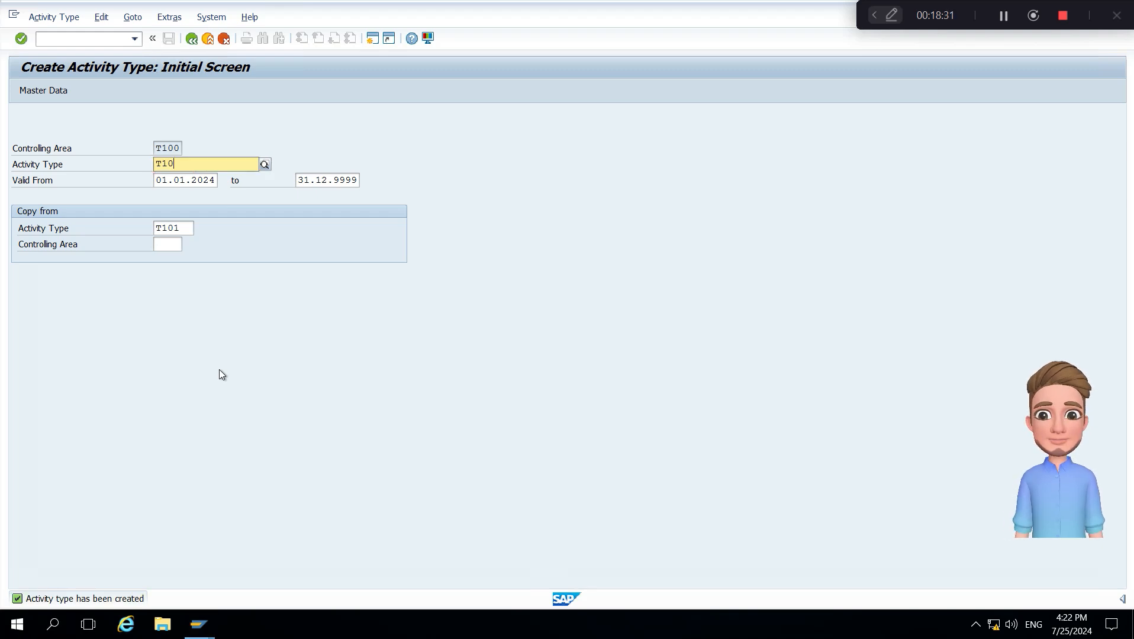
pyautogui.press('Tab')
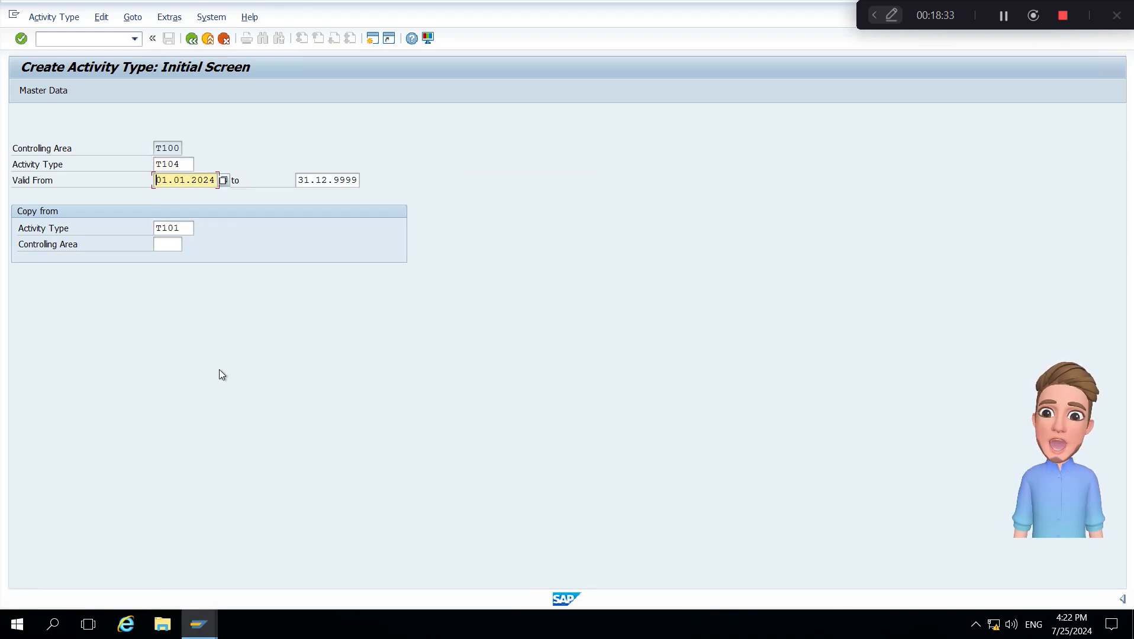
pyautogui.press('Tab')
pyautogui.press('End')
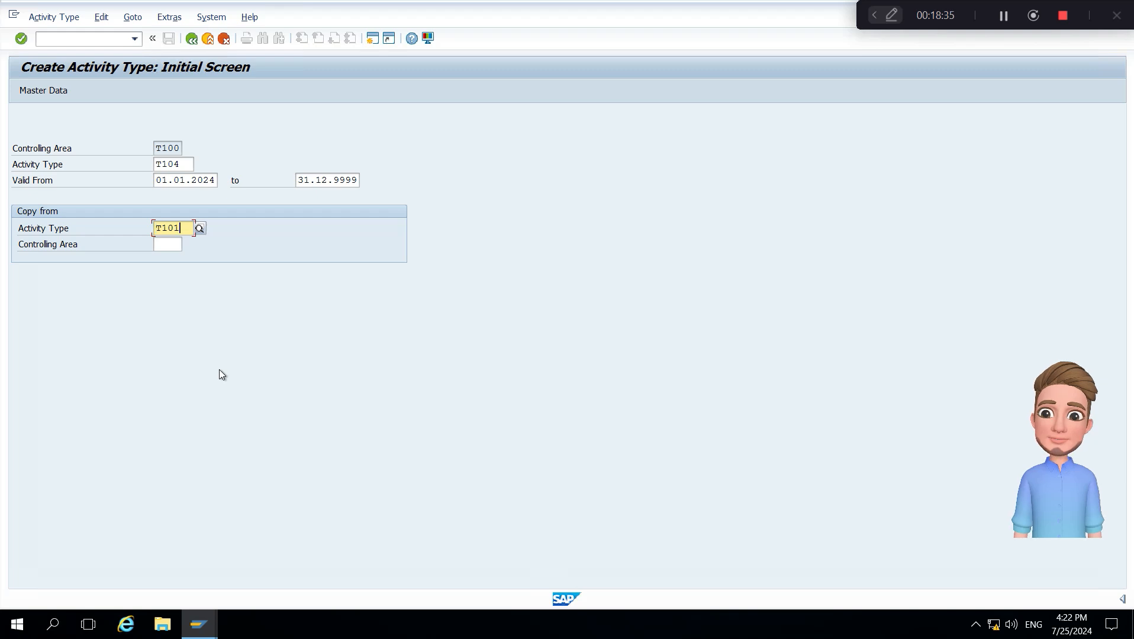
pyautogui.press('BackSpace')
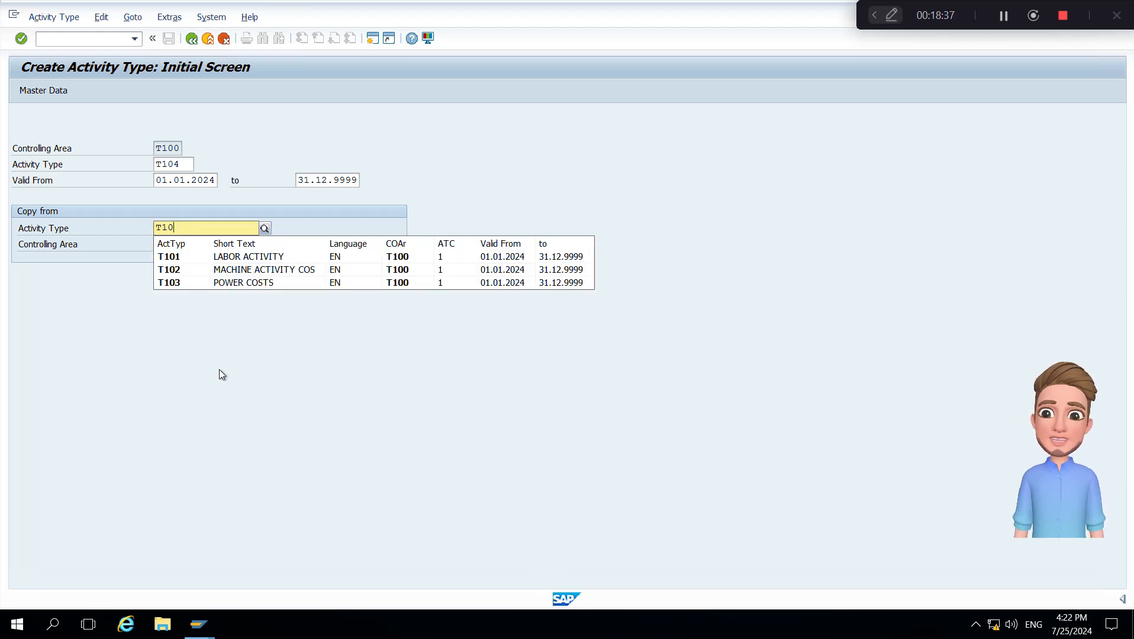
pyautogui.write('4')
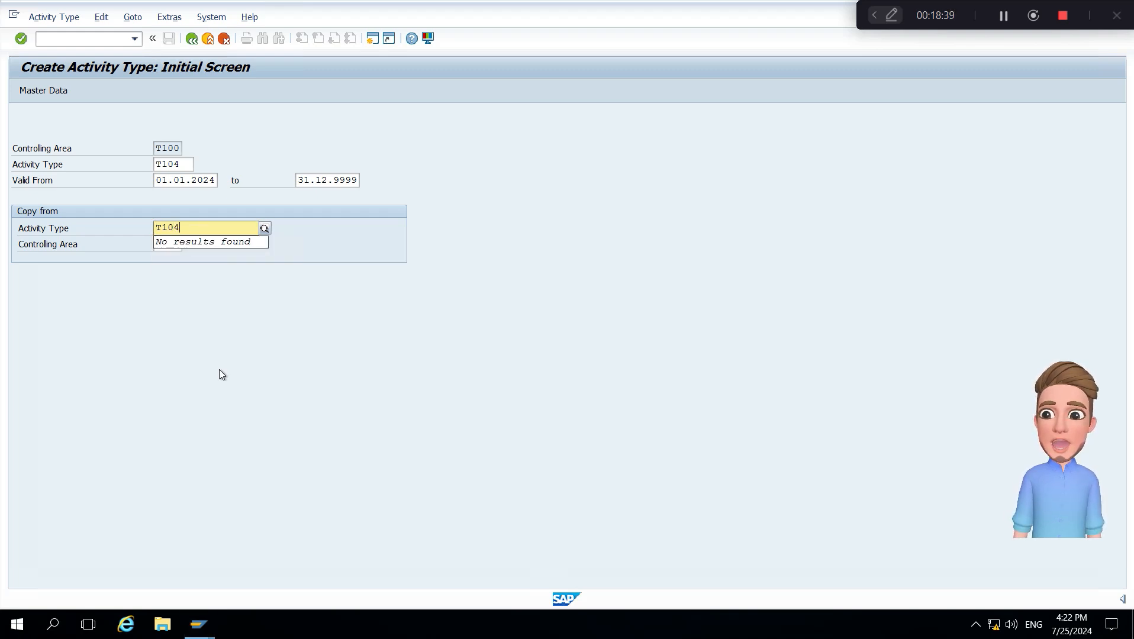
pyautogui.press('BackSpace')
pyautogui.write('1')
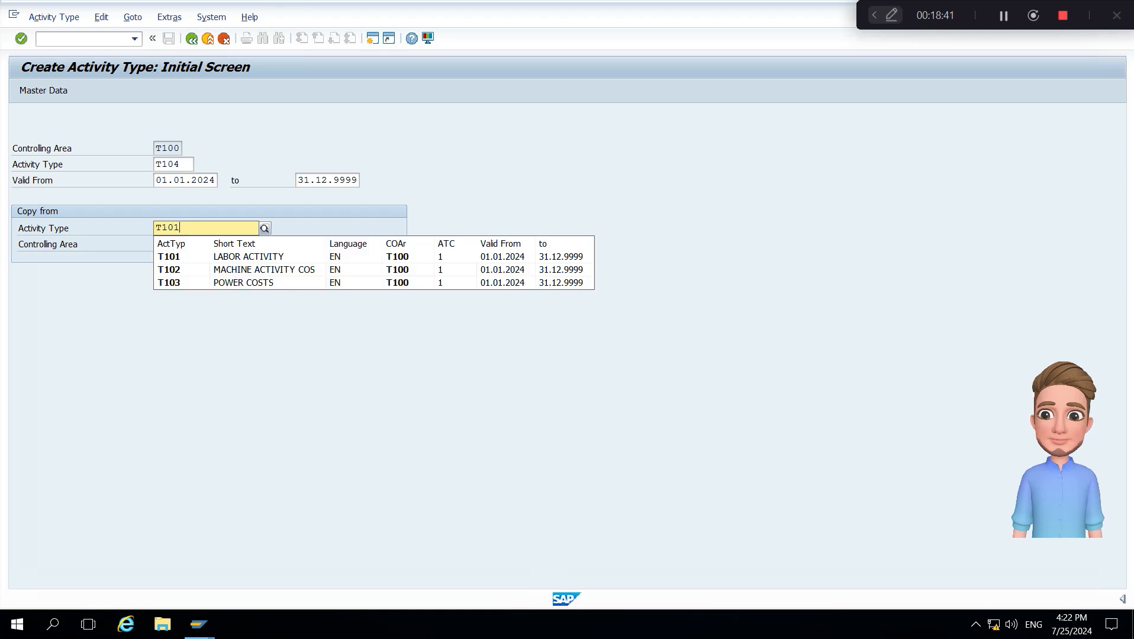
pyautogui.press('Tab')
pyautogui.write('t100')
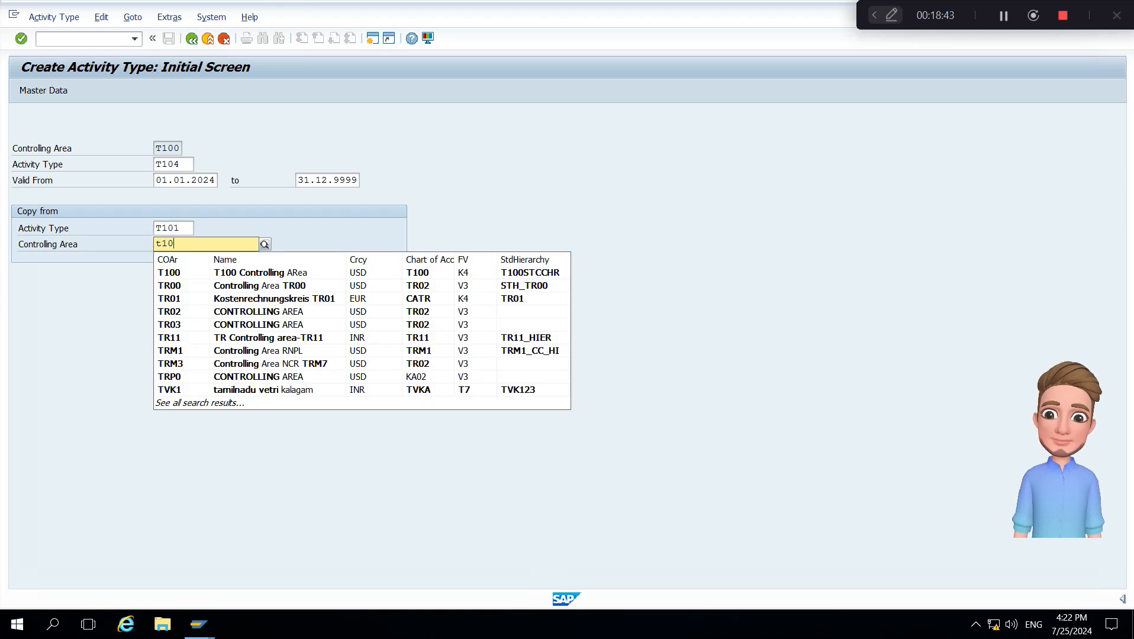
pyautogui.press('Return')
pyautogui.press('Return')
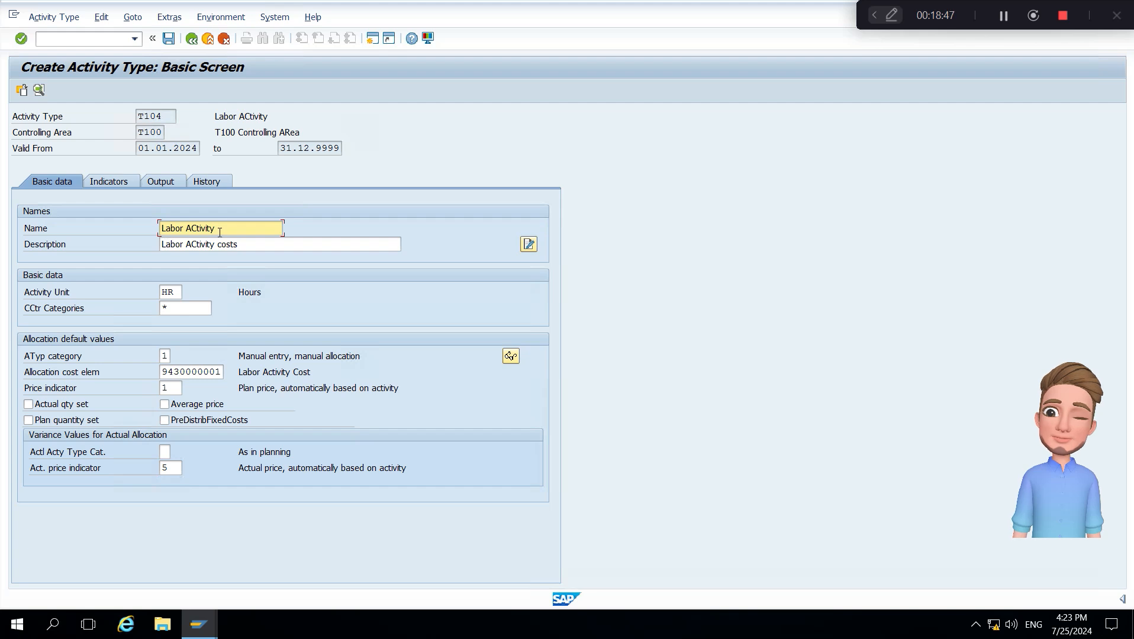
# Step: Replace both the name and the description of activity type T104 with "Fuel Costs"
pyautogui.hotkey('shift', 'Home')
pyautogui.write('F')
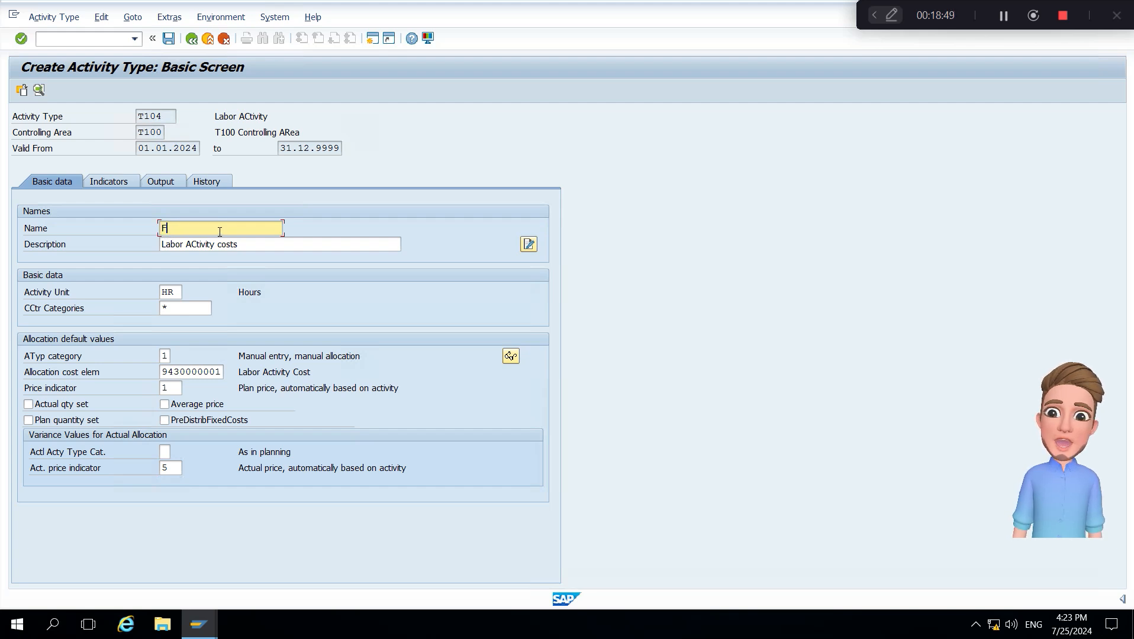
pyautogui.write('uel Costs')
pyautogui.hotkey('shift', 'Home')
pyautogui.hotkey('ctrl', 'c')
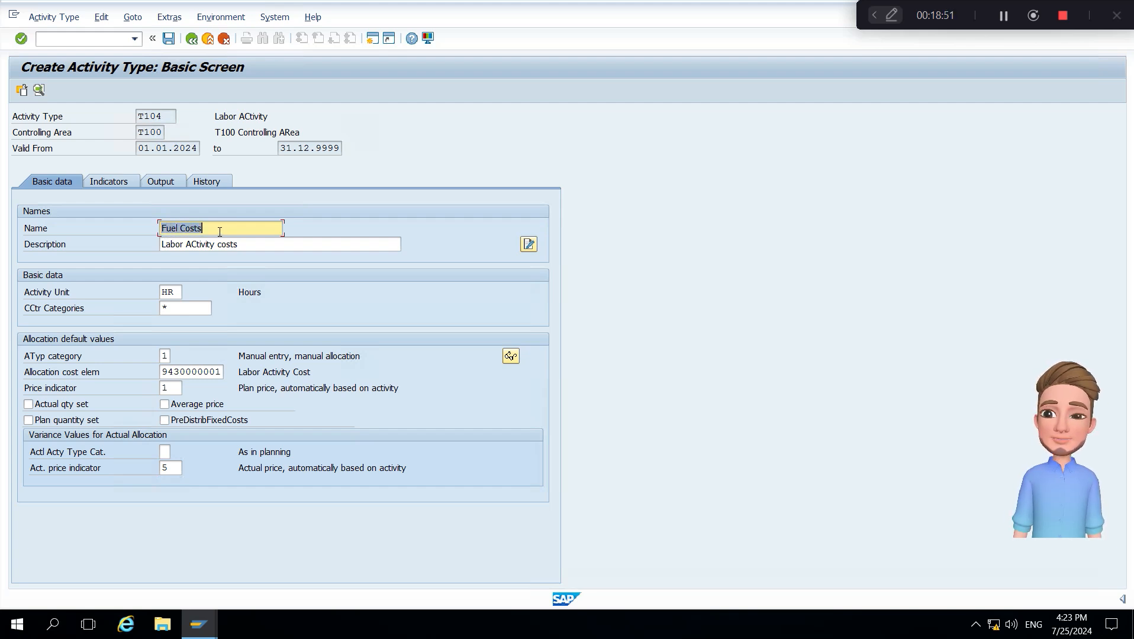
pyautogui.press('Tab')
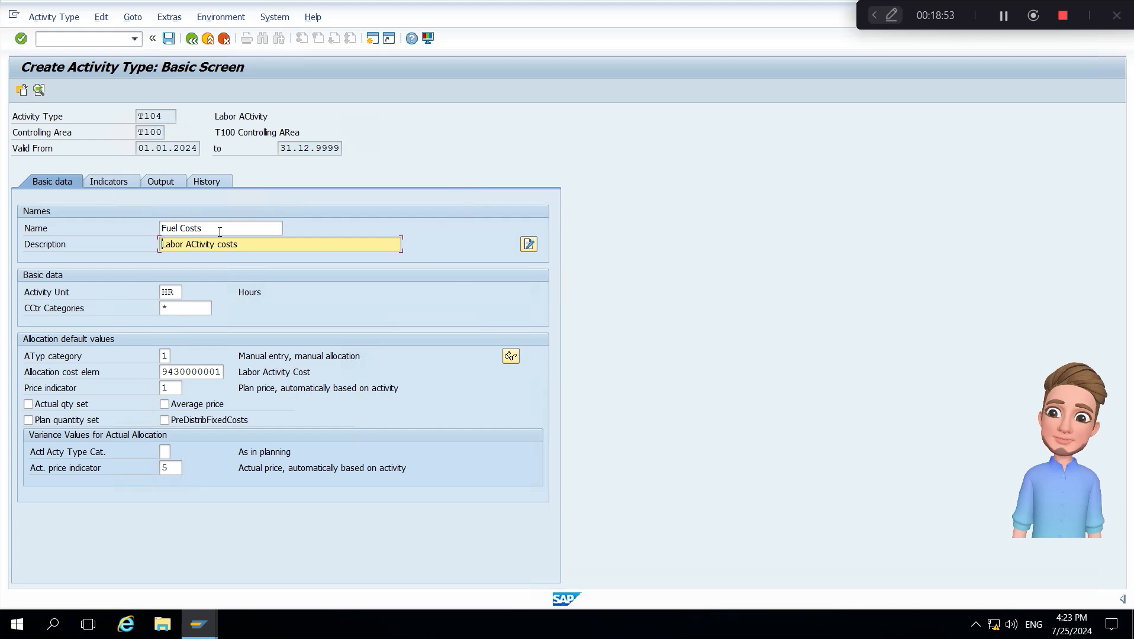
pyautogui.hotkey('shift', 'End')
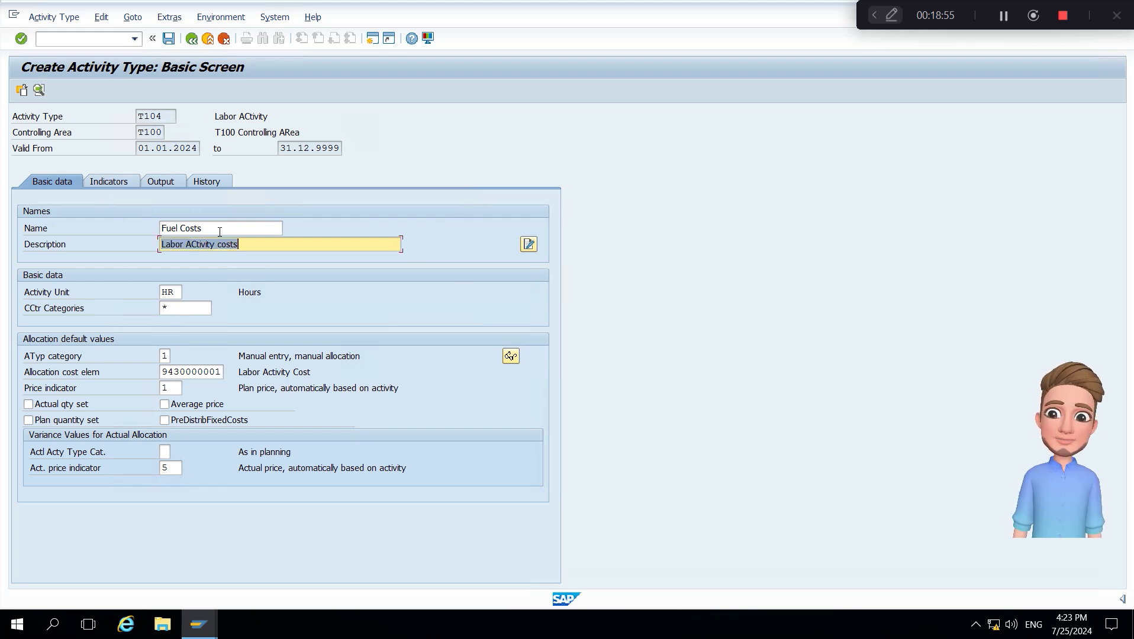
pyautogui.hotkey('ctrl', 'v')
# Step: Set the activity unit of activity type T104 to L (liter)
pyautogui.press('Down')
pyautogui.press('Down')
pyautogui.press('Down')
pyautogui.press('Up')
pyautogui.press('Up')
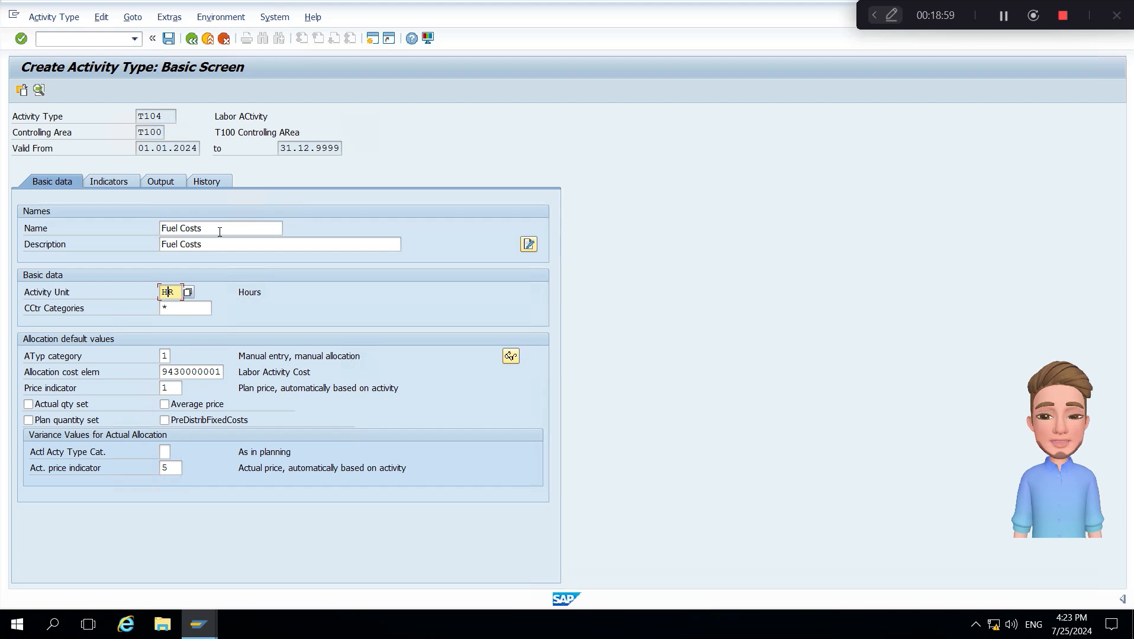
pyautogui.press('BackSpace')
pyautogui.press('BackSpace')
pyautogui.press('capslock')
pyautogui.write('L')
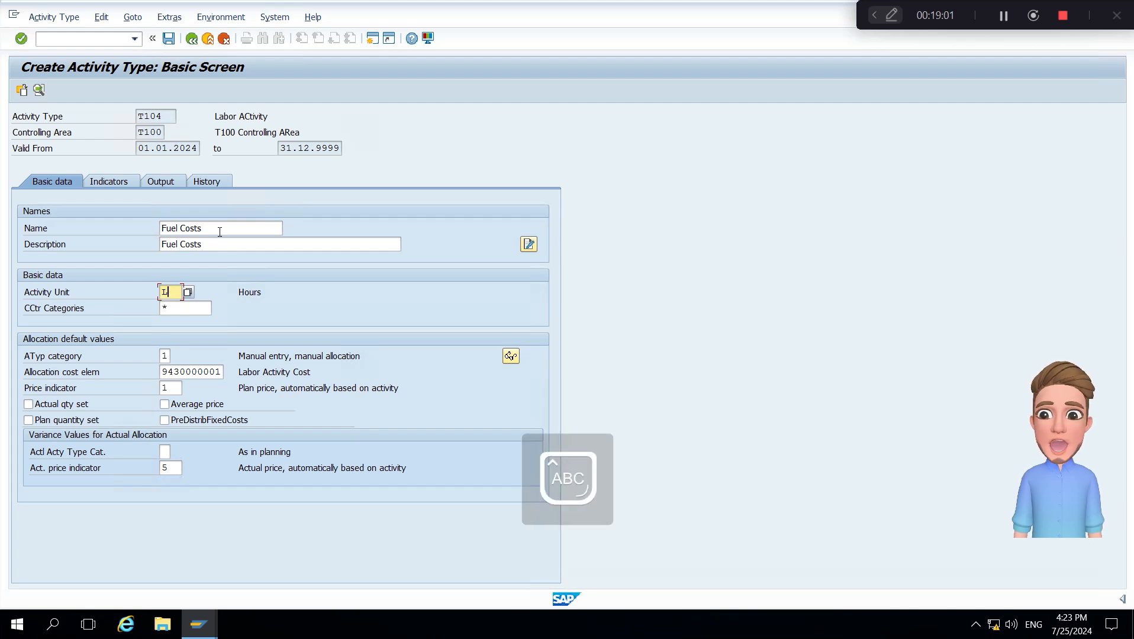
pyautogui.press('Return')
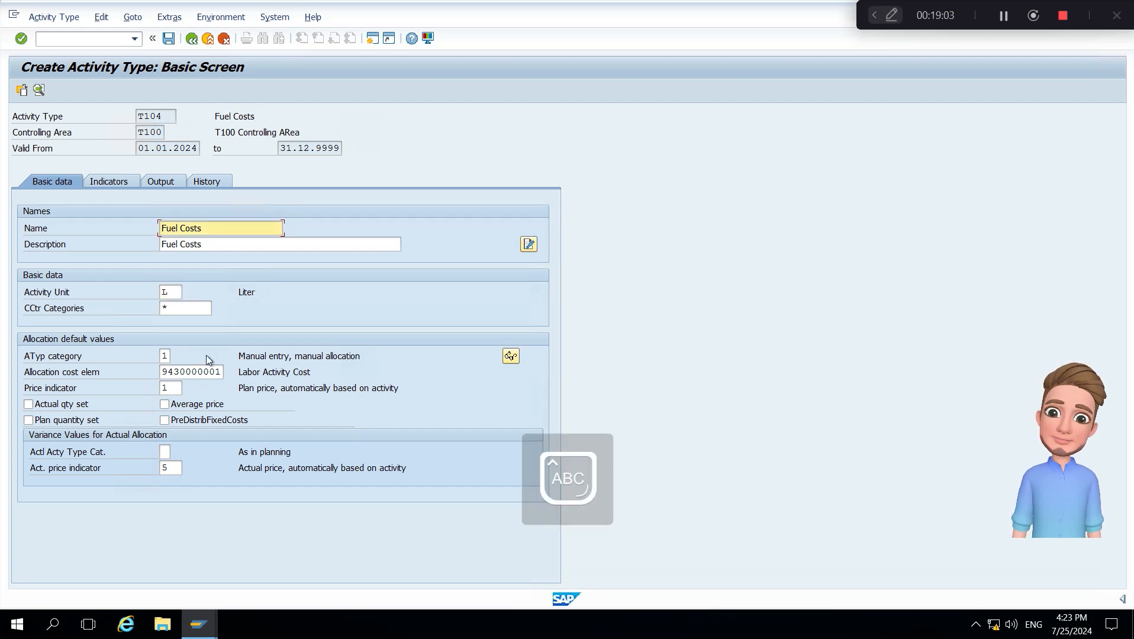
pyautogui.click(218, 371)
pyautogui.press('BackSpace')
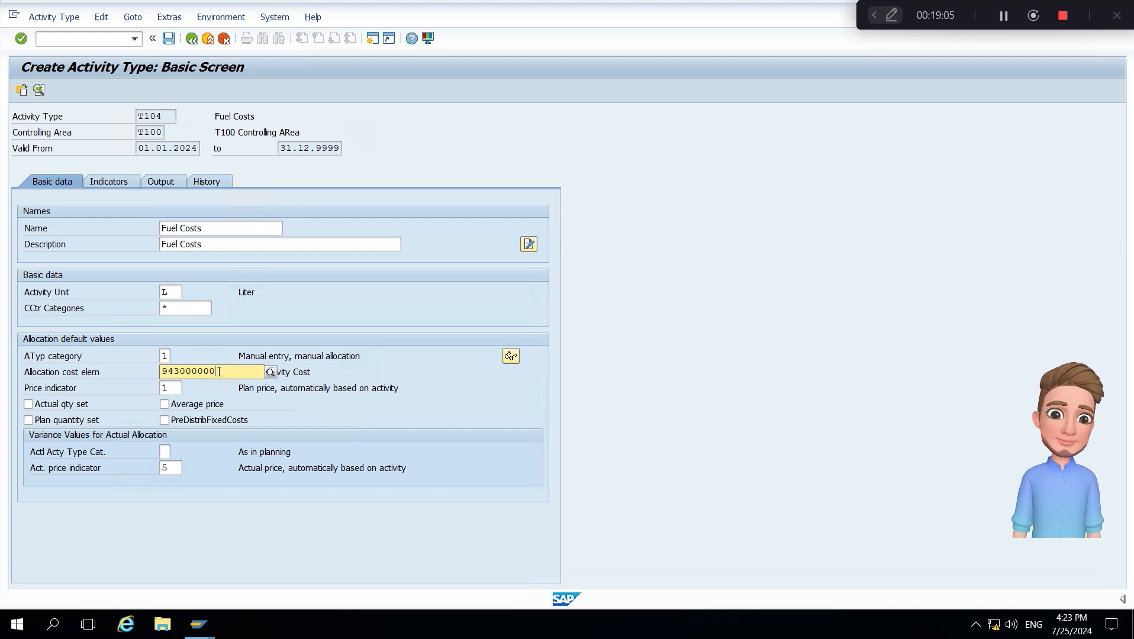
pyautogui.write('4')
pyautogui.press('Return')
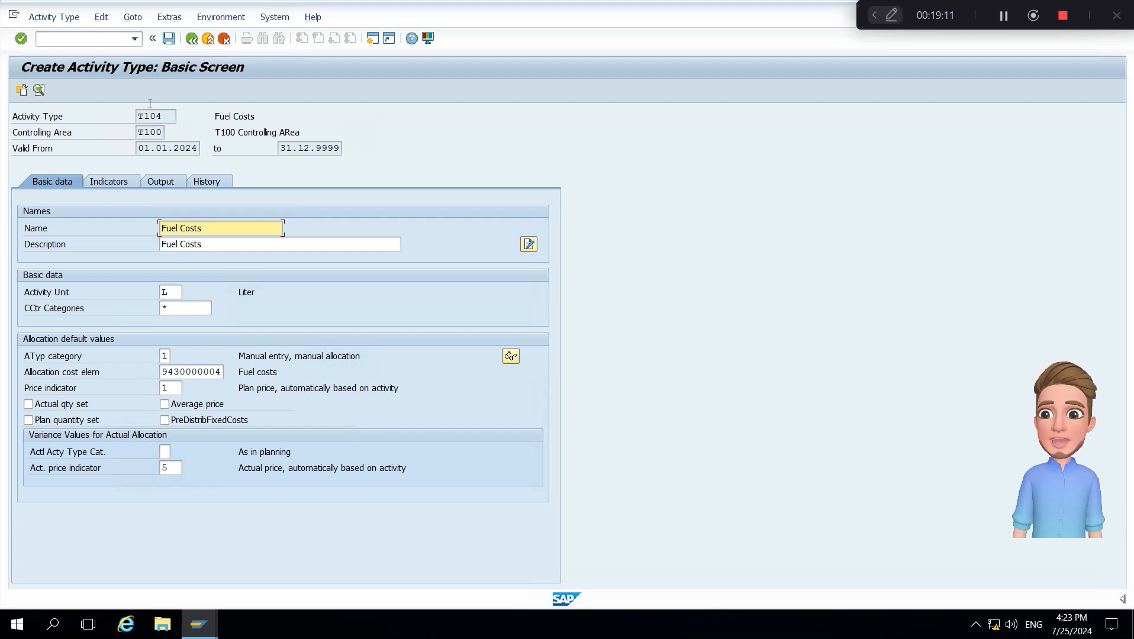
pyautogui.click(169, 38)
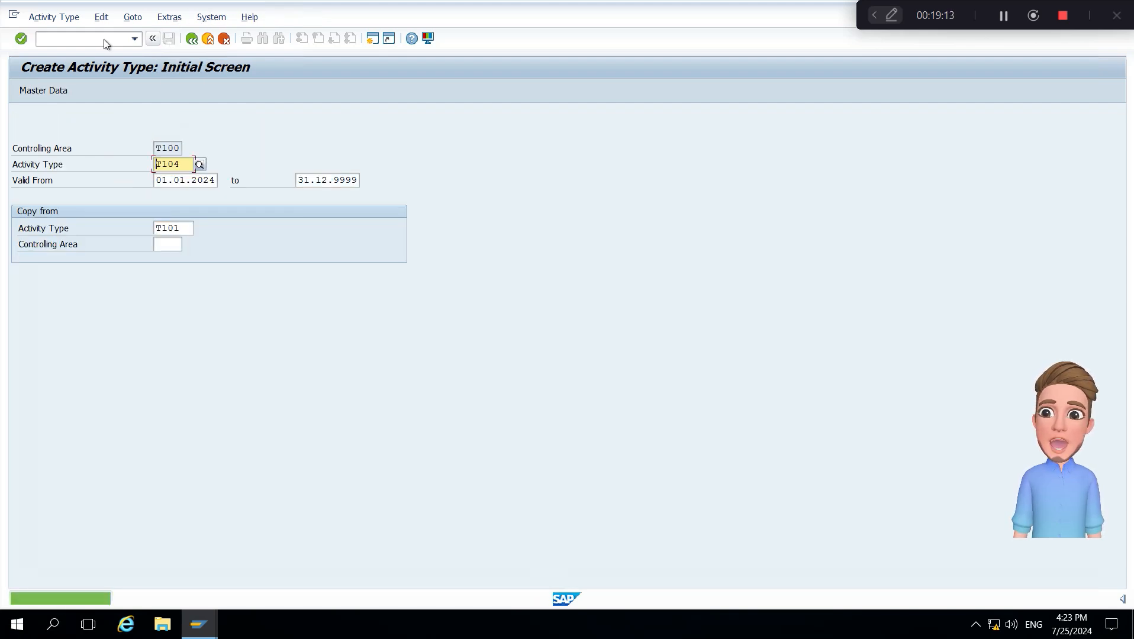
# Step: Switch to transaction KL02 and open the basic data of activity type T103 for changing
pyautogui.click(101, 39)
pyautogui.write('/N')
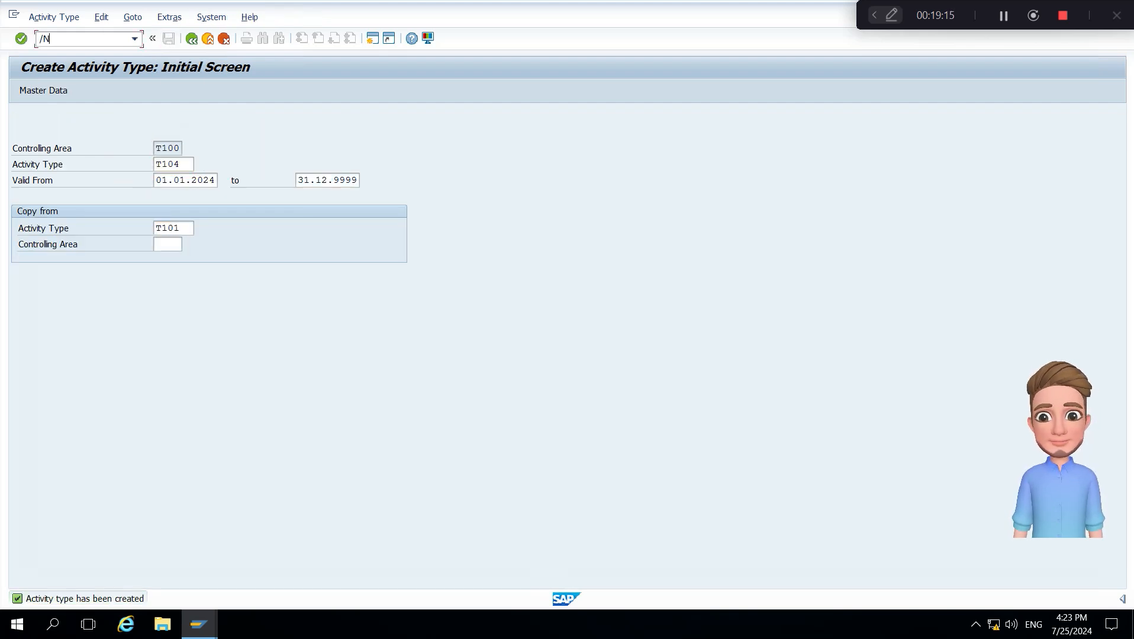
pyautogui.write('KL02')
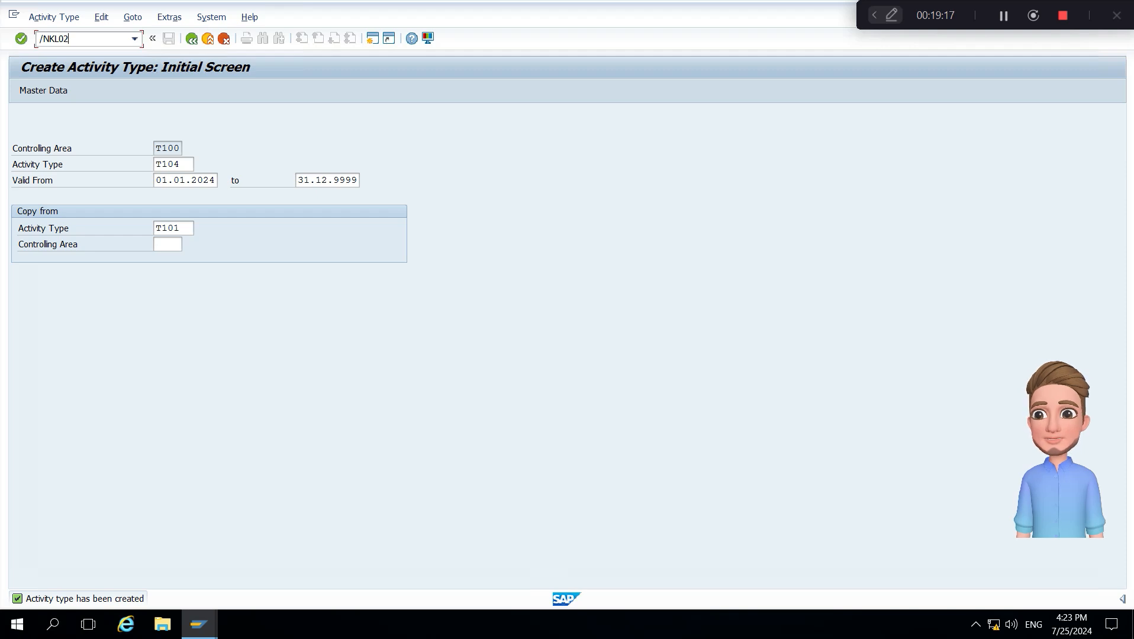
pyautogui.press('Return')
pyautogui.press('Right')
pyautogui.press('Right')
pyautogui.press('Right')
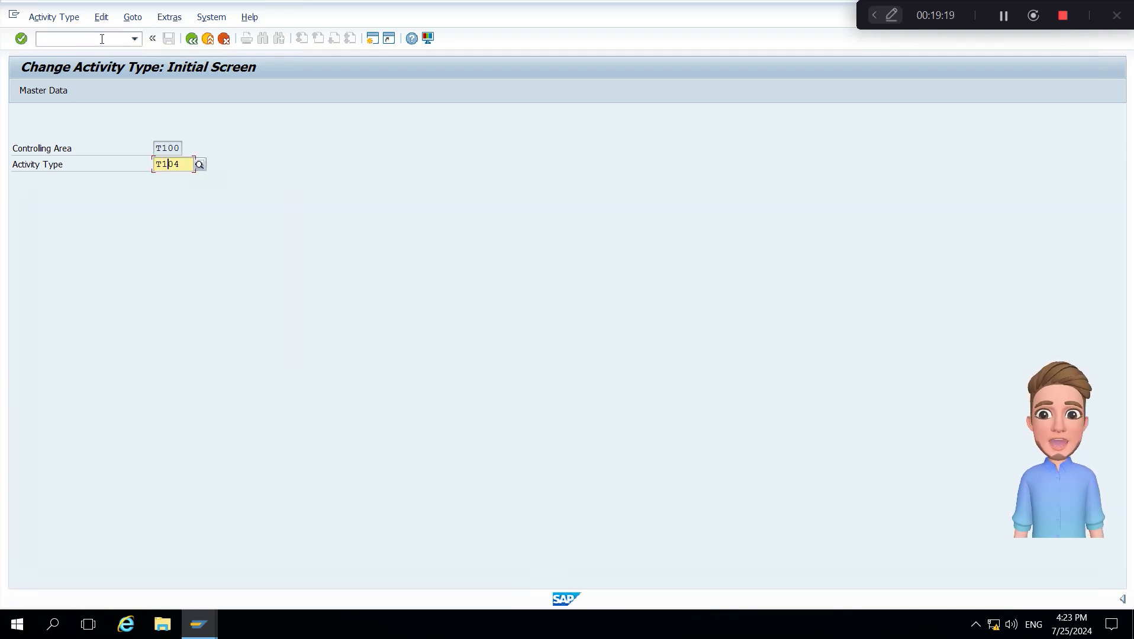
pyautogui.write('3')
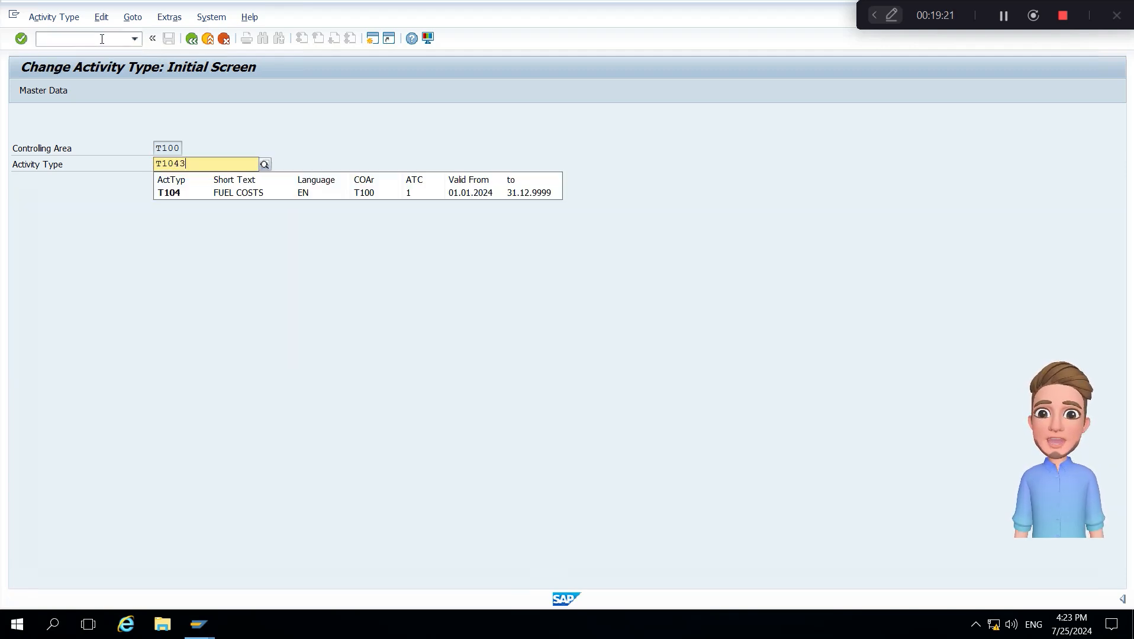
pyautogui.press('BackSpace')
pyautogui.press('BackSpace')
pyautogui.write('3')
pyautogui.press('Return')
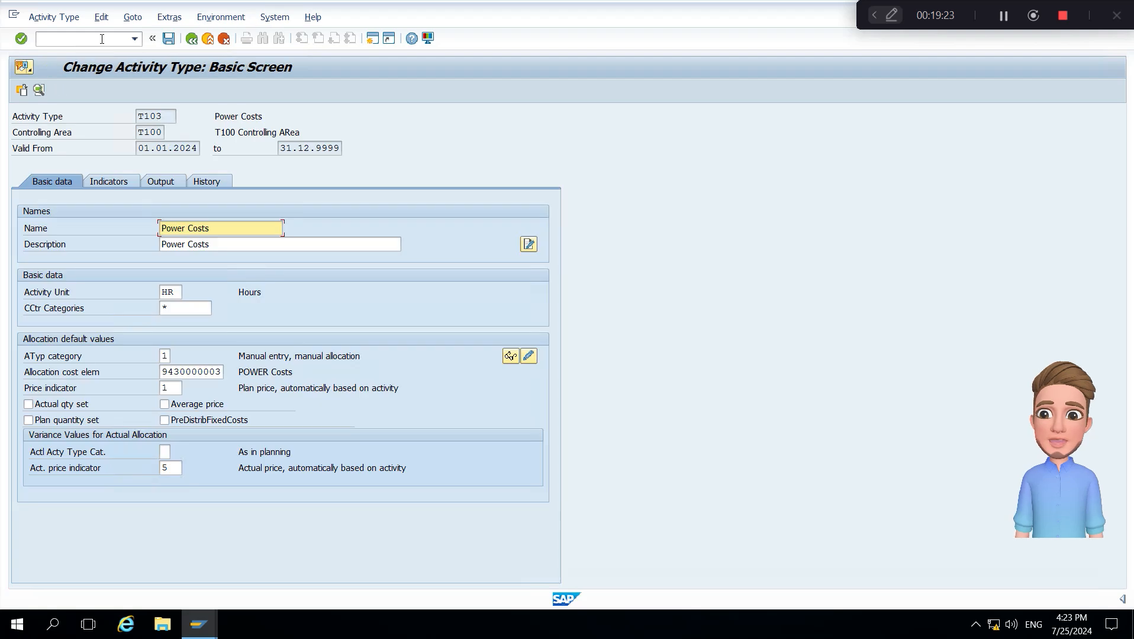
# Step: Set the activity unit of activity type T103 to KWH, accept the field change and save the activity type
pyautogui.click(175, 289)
pyautogui.press('BackSpace')
pyautogui.press('BackSpace')
pyautogui.press('capslock')
pyautogui.write('k')
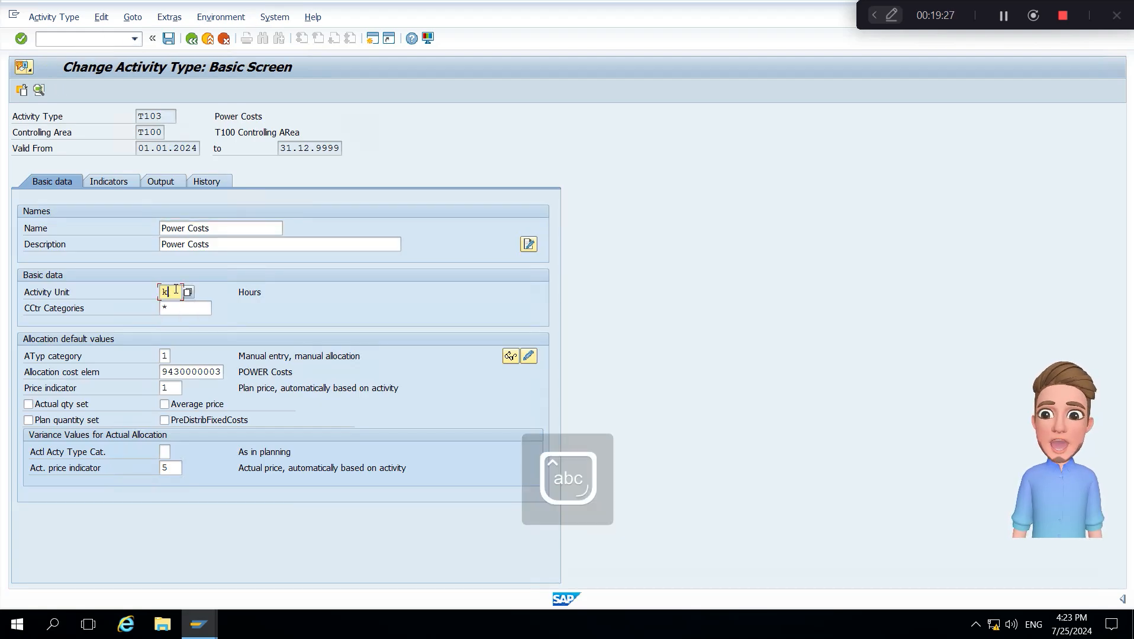
pyautogui.write('wh')
pyautogui.press('Return')
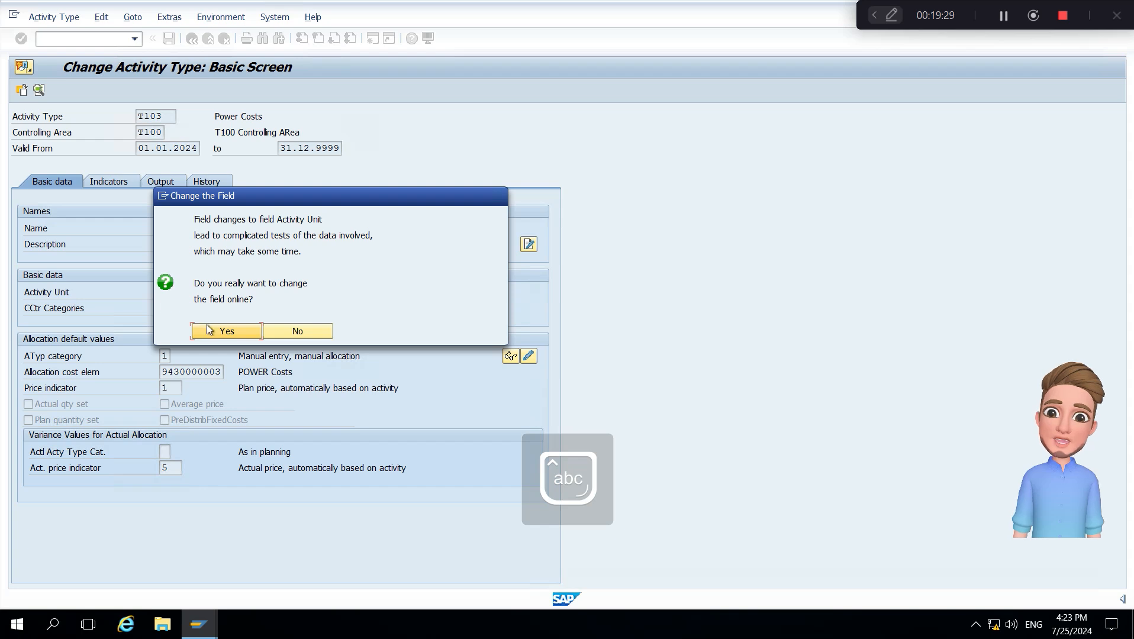
pyautogui.click(209, 329)
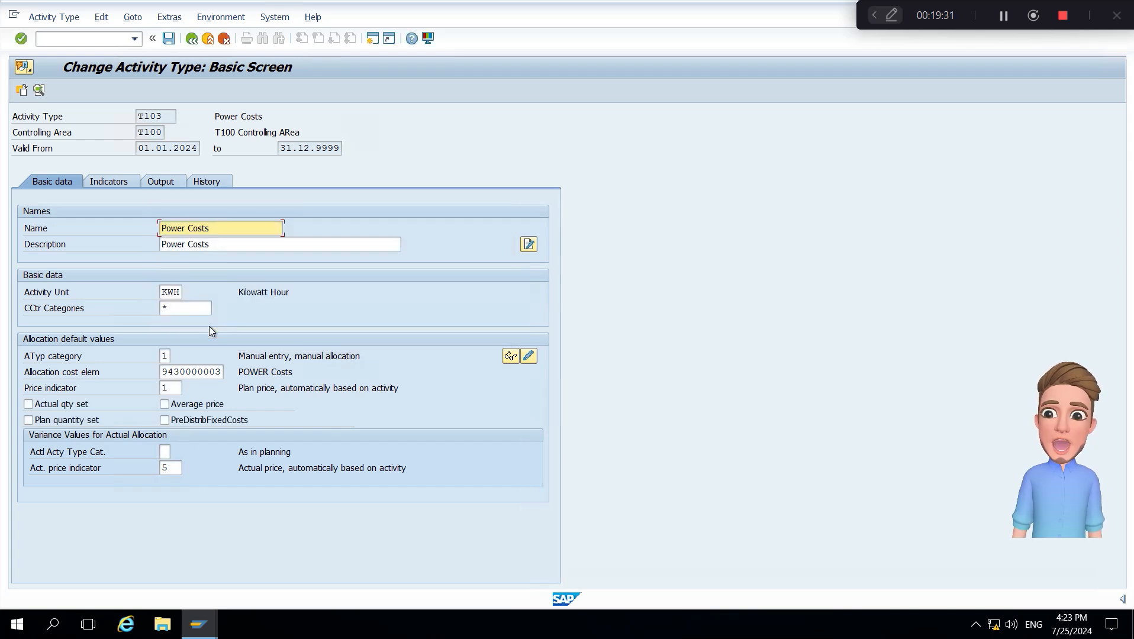
pyautogui.click(169, 39)
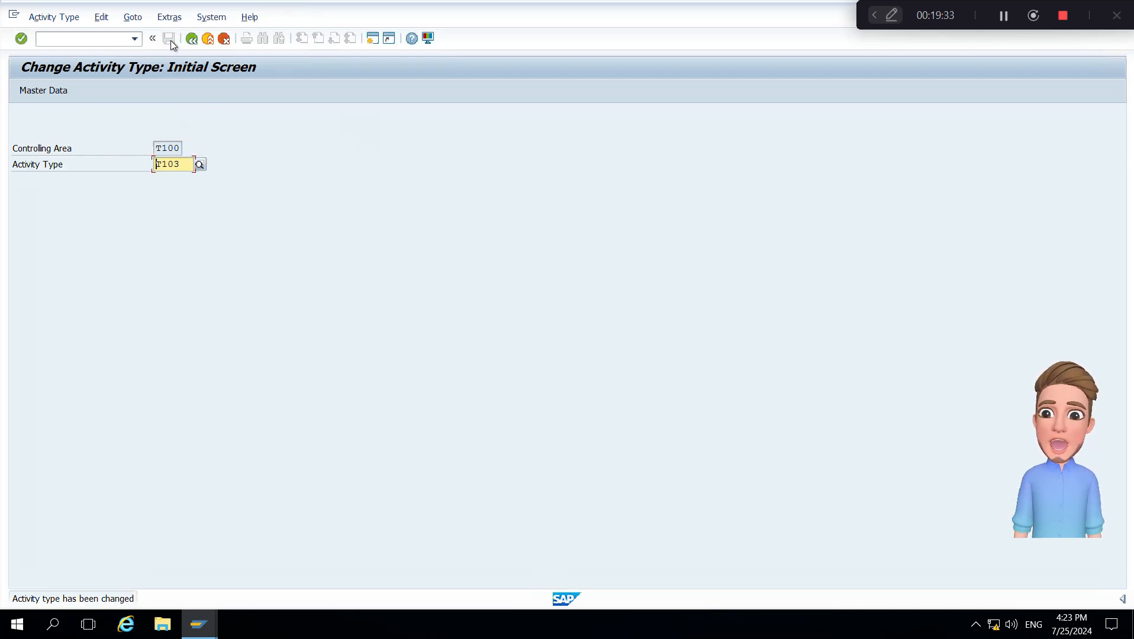
# Step: Return to creating activity types and start T105 as a copy of T101, opening its basic data
pyautogui.click(54, 17)
pyautogui.click(54, 49)
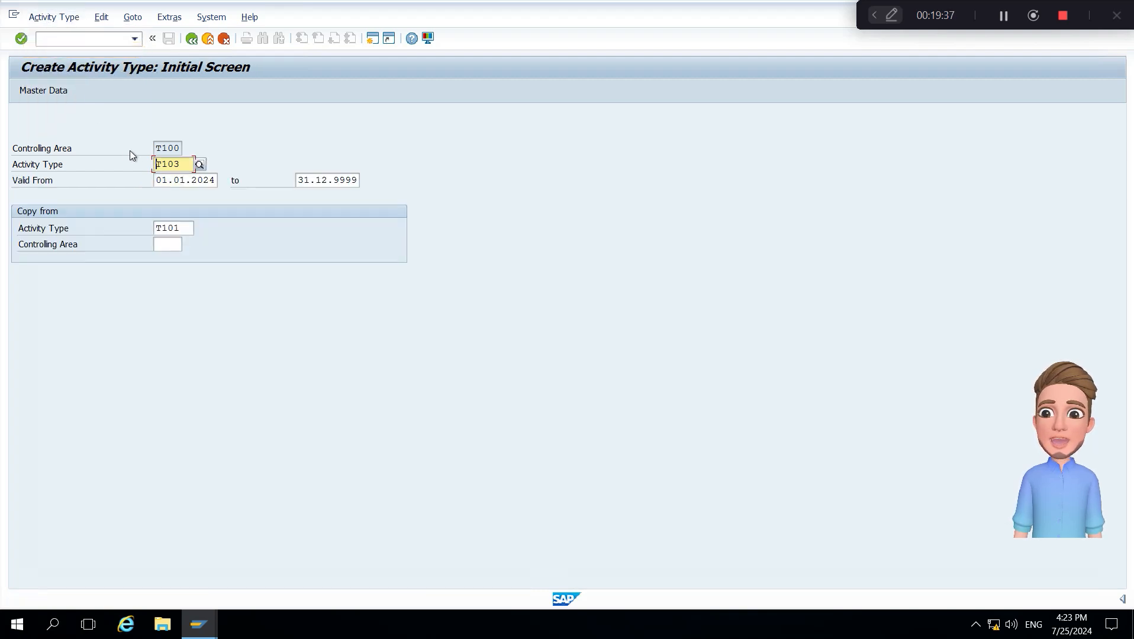
pyautogui.moveTo(185, 167); pyautogui.dragTo(177, 167)
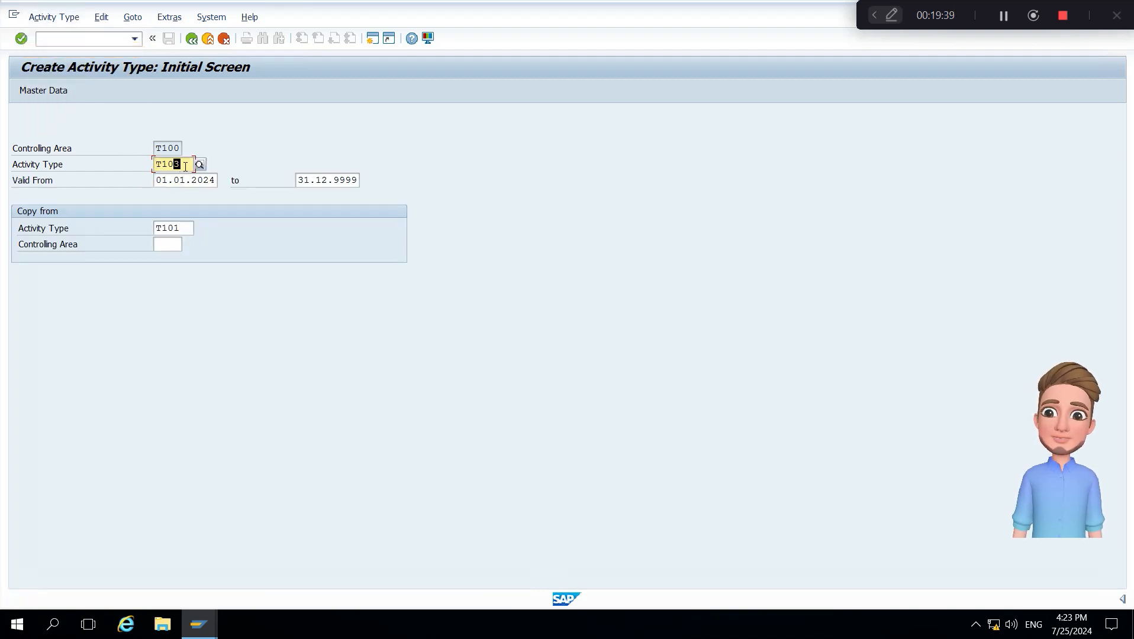
pyautogui.write('35')
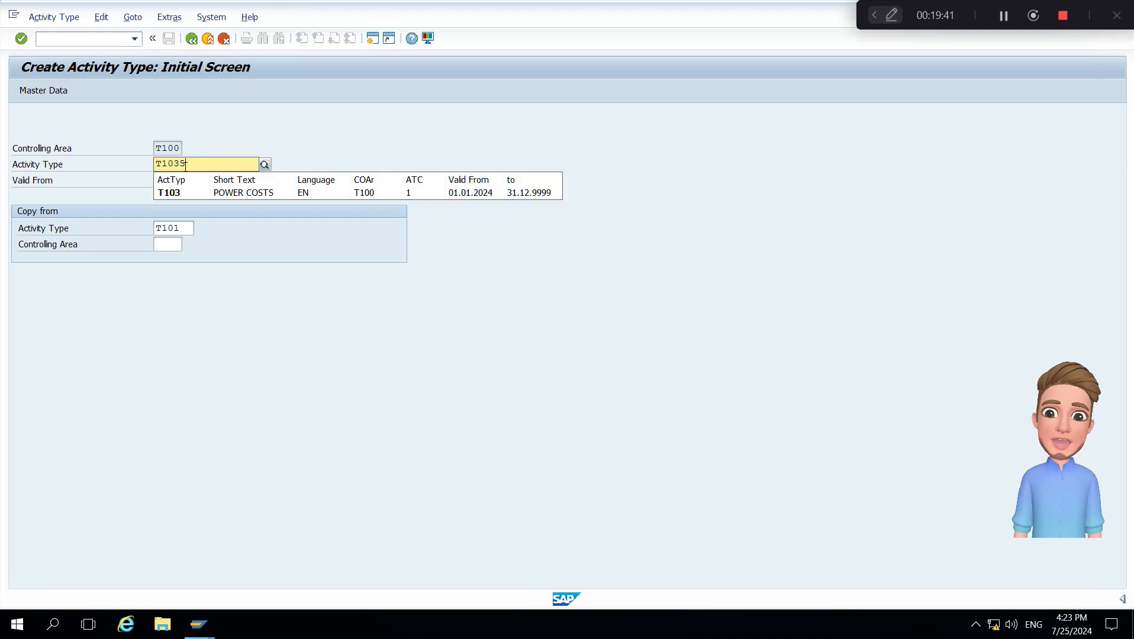
pyautogui.press('BackSpace')
pyautogui.press('BackSpace')
pyautogui.write('5')
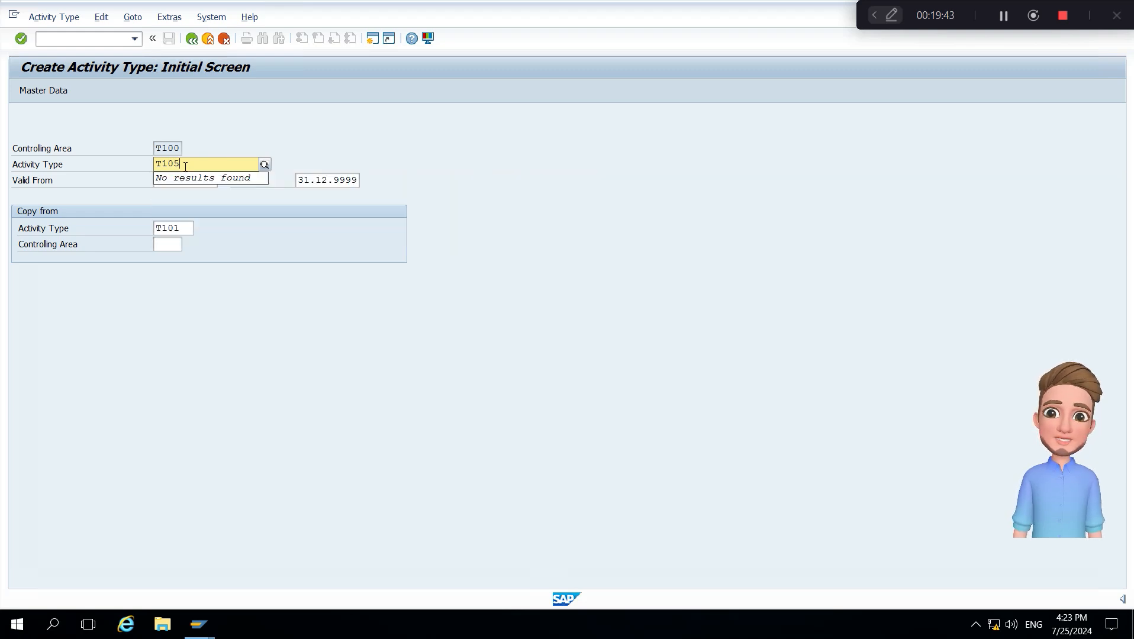
pyautogui.press('Return')
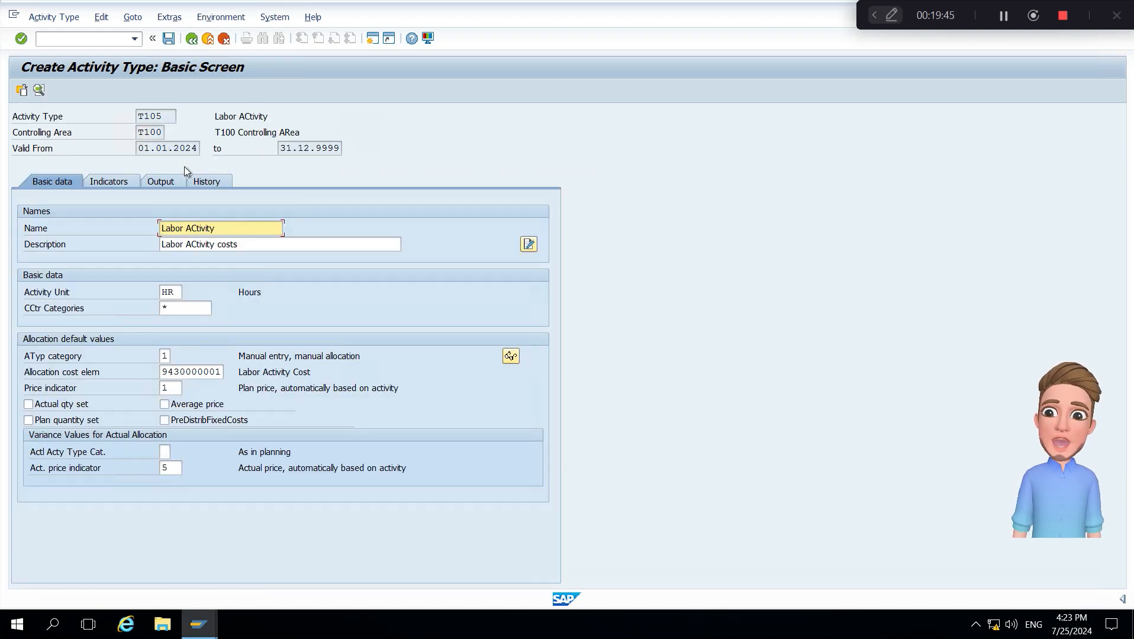
# Step: Replace the name of activity type T105 with "Repairs & Maintenace"
pyautogui.click(226, 226)
pyautogui.hotkey('ctrl', 'a')
pyautogui.write('R')
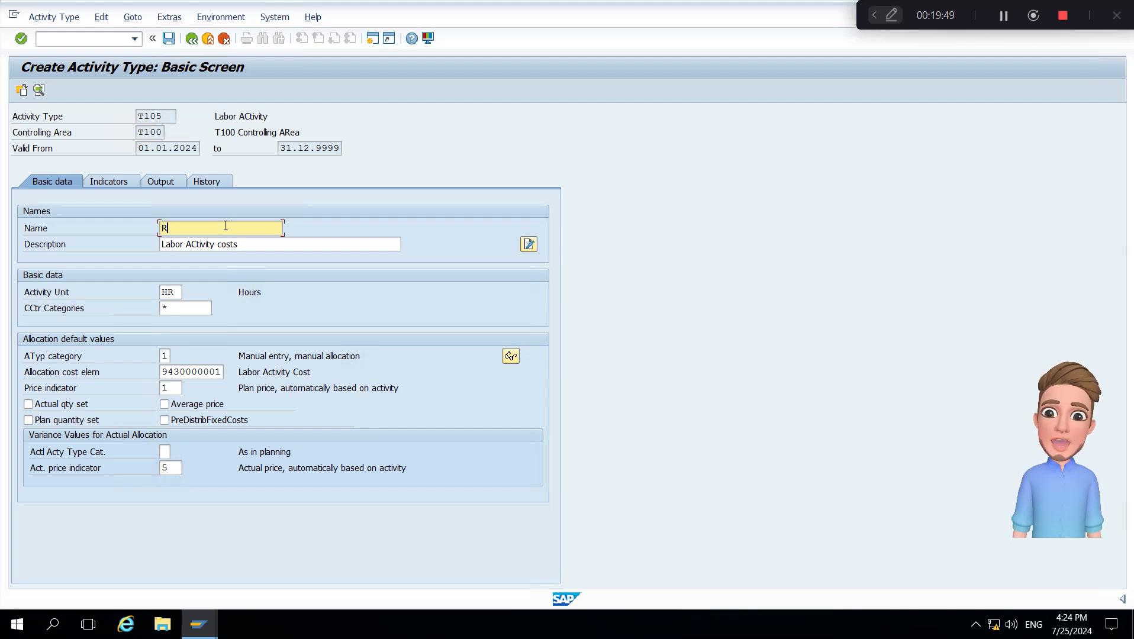
pyautogui.write('epairs & M')
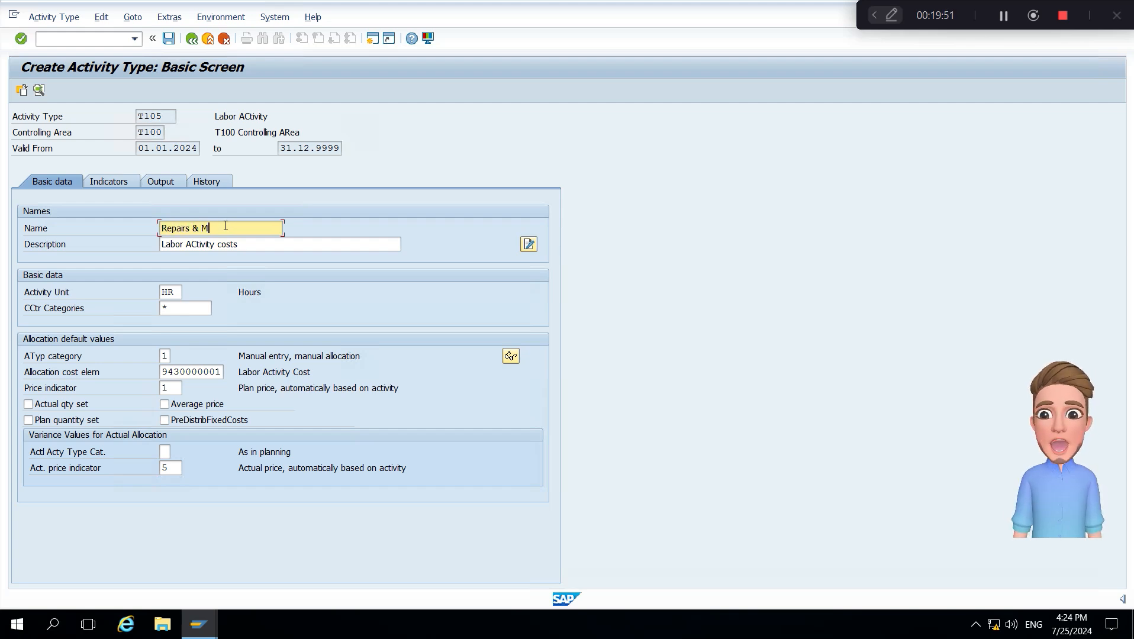
pyautogui.write('aintenace')
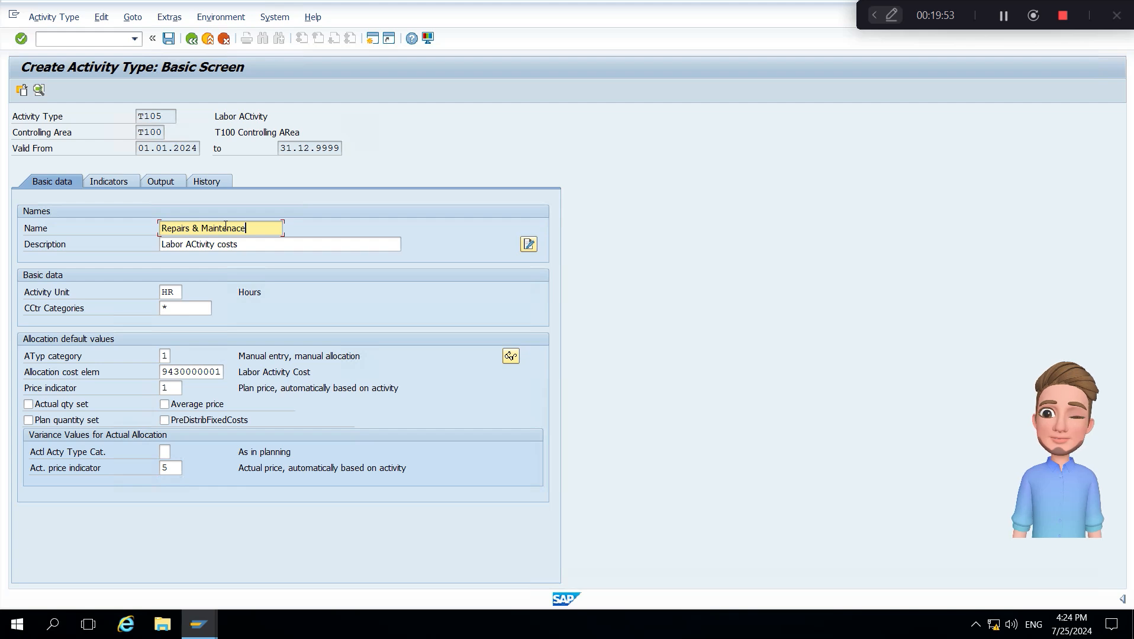
# Step: Replace the description of activity type T105 with "Repairs & Maintenace"
pyautogui.press('Tab')
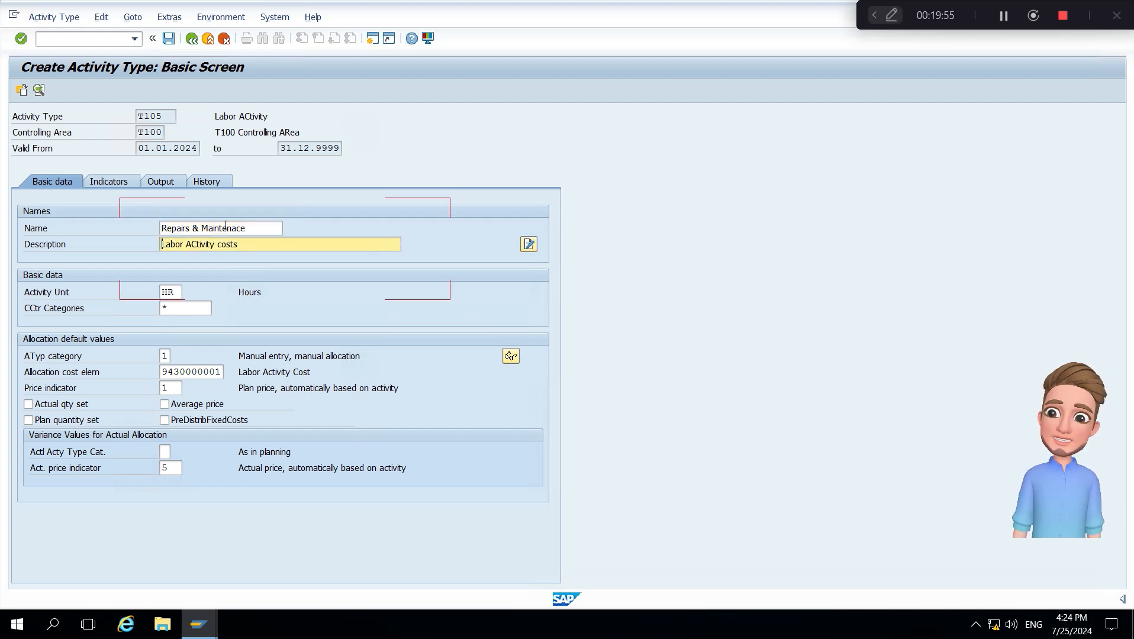
pyautogui.hotkey('shift', 'End')
pyautogui.write('Repairs & Maintenace')
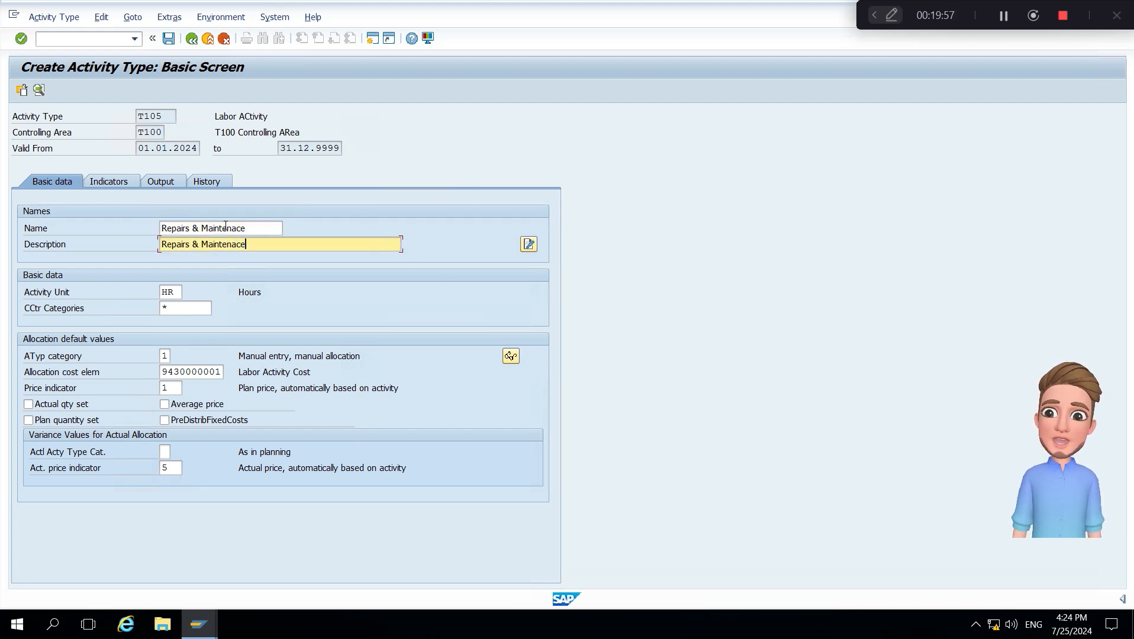
pyautogui.click(216, 372)
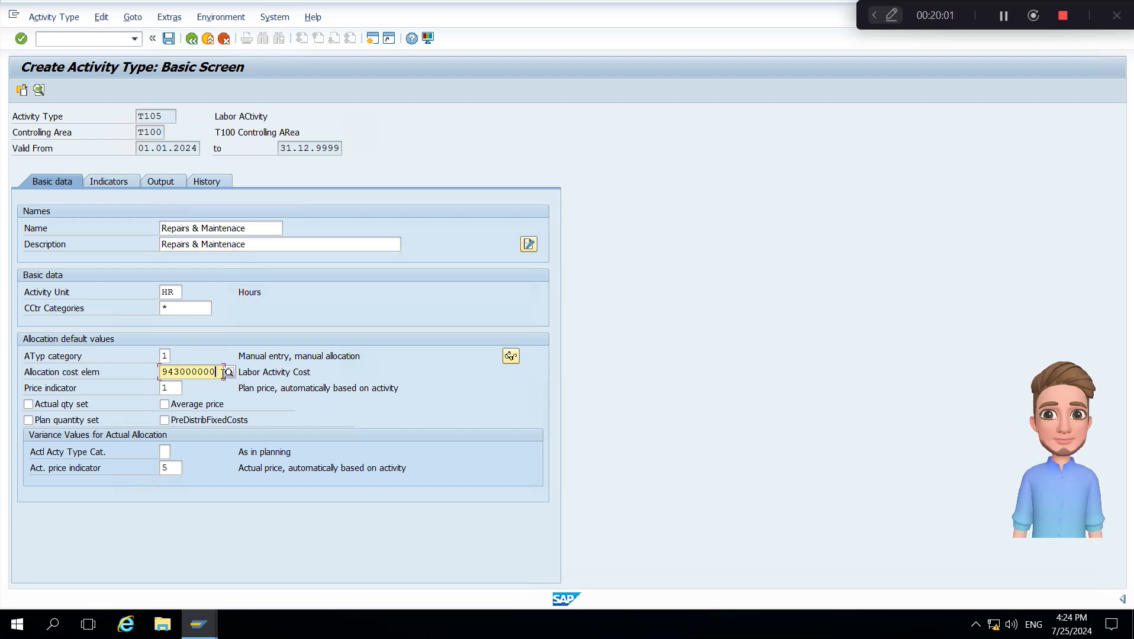
pyautogui.press('Delete')
pyautogui.write('5')
pyautogui.press('Return')
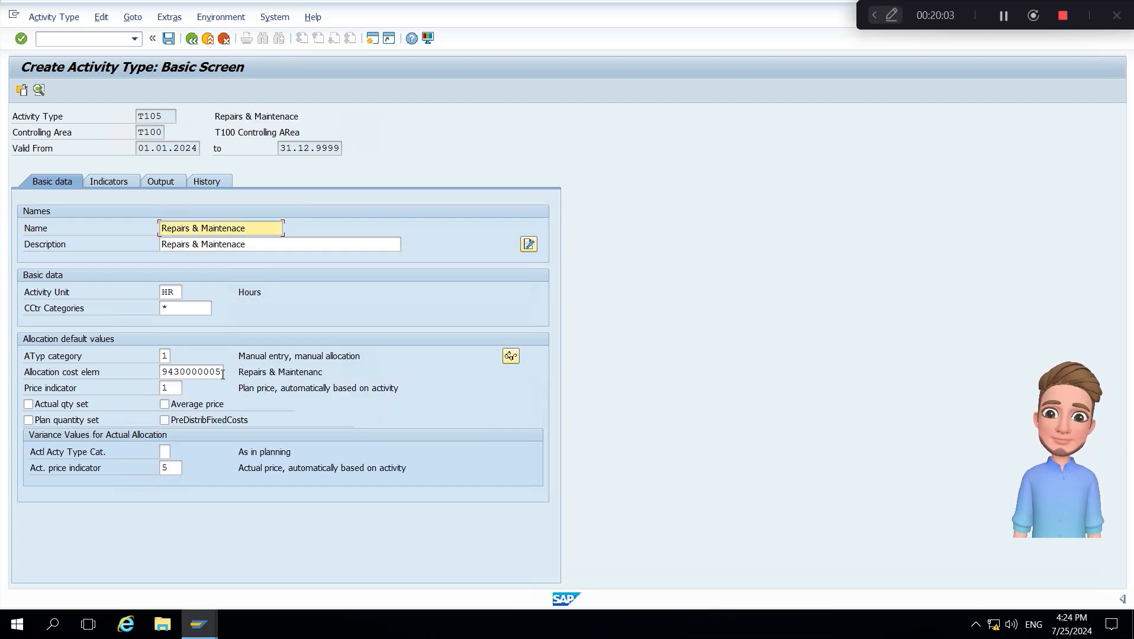
pyautogui.hotkey('ctrl', 's')
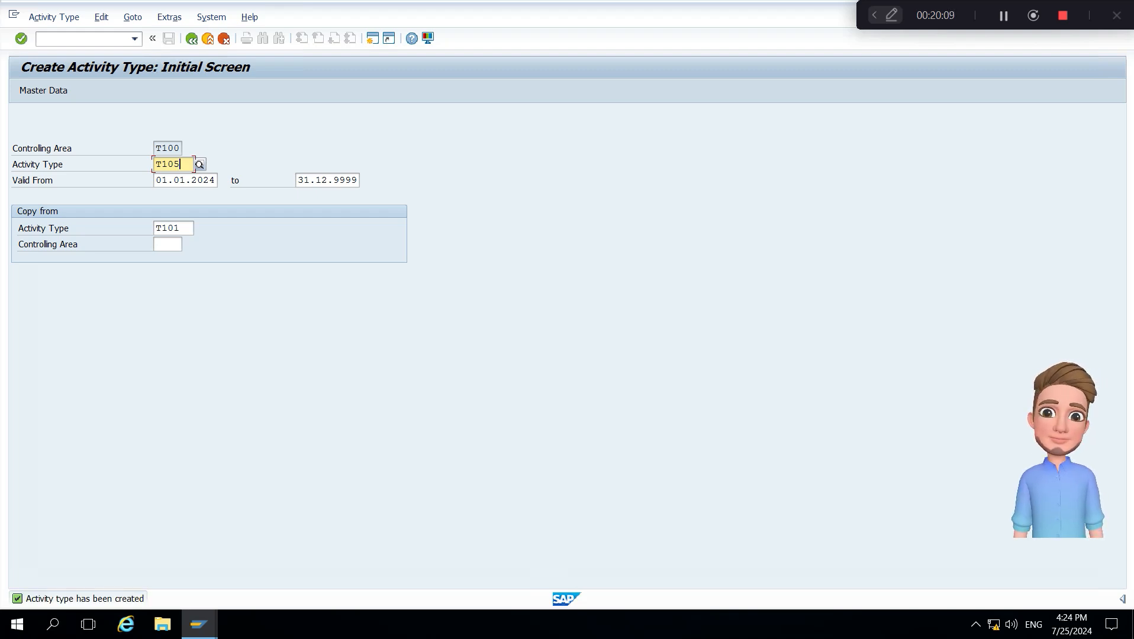
# Step: Start activity type T106 as a copy of T101 and open its basic data
pyautogui.press('BackSpace')
pyautogui.write('6')
pyautogui.press('Return')
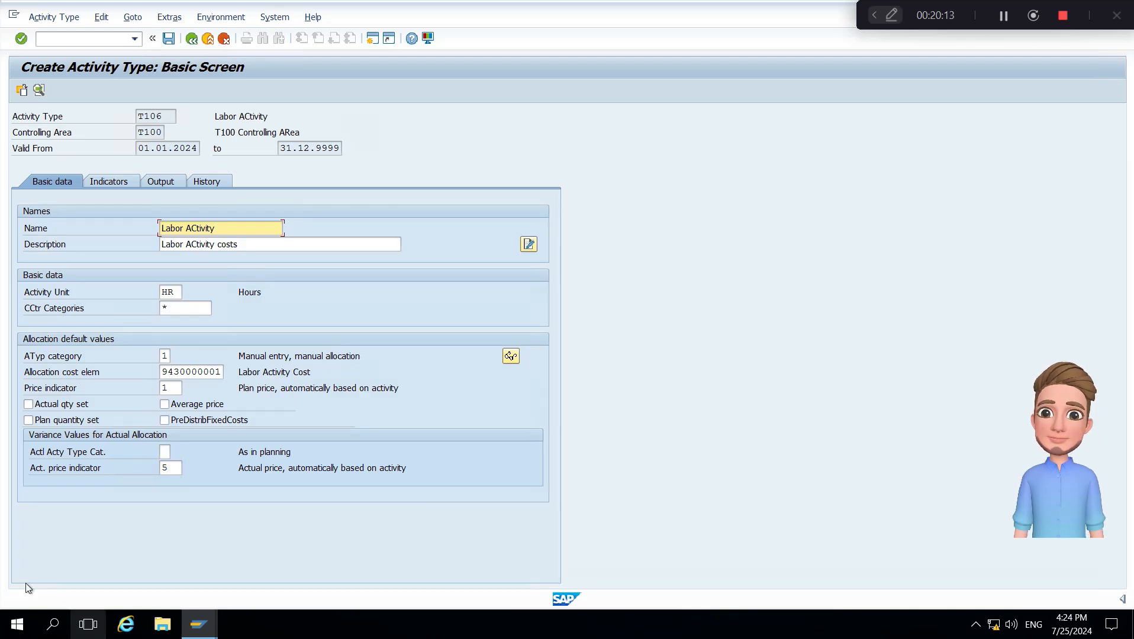
# Step: Replace both the name and the description of activity type T106 with "Quality Costs"
pyautogui.click(252, 228)
pyautogui.write('Q')
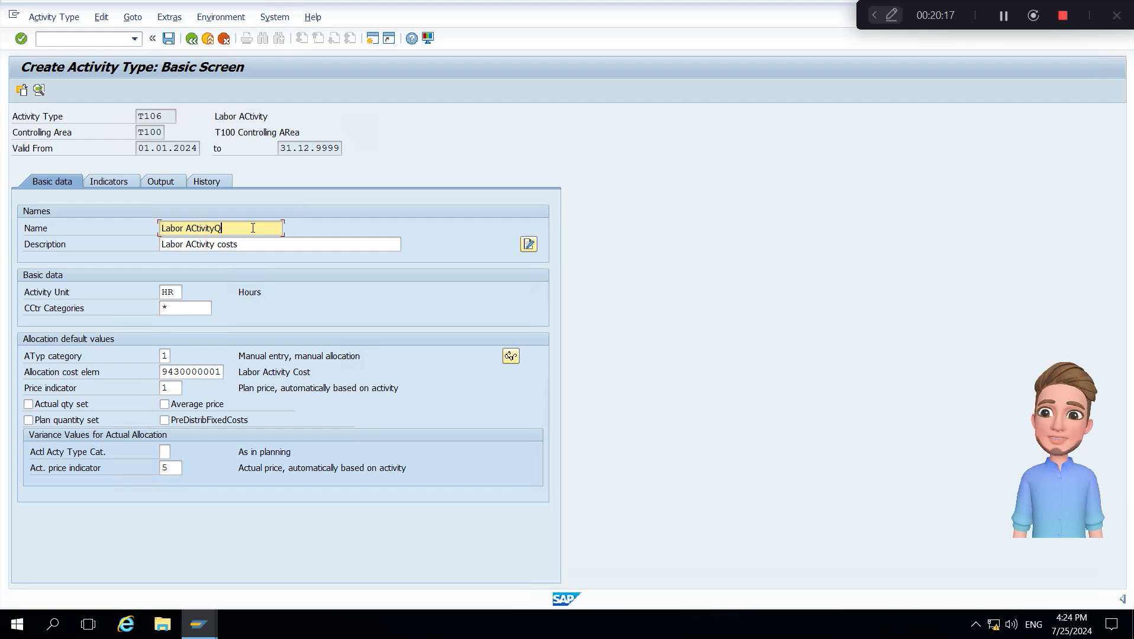
pyautogui.hotkey('ctrl', 'a')
pyautogui.write('Quality Costs')
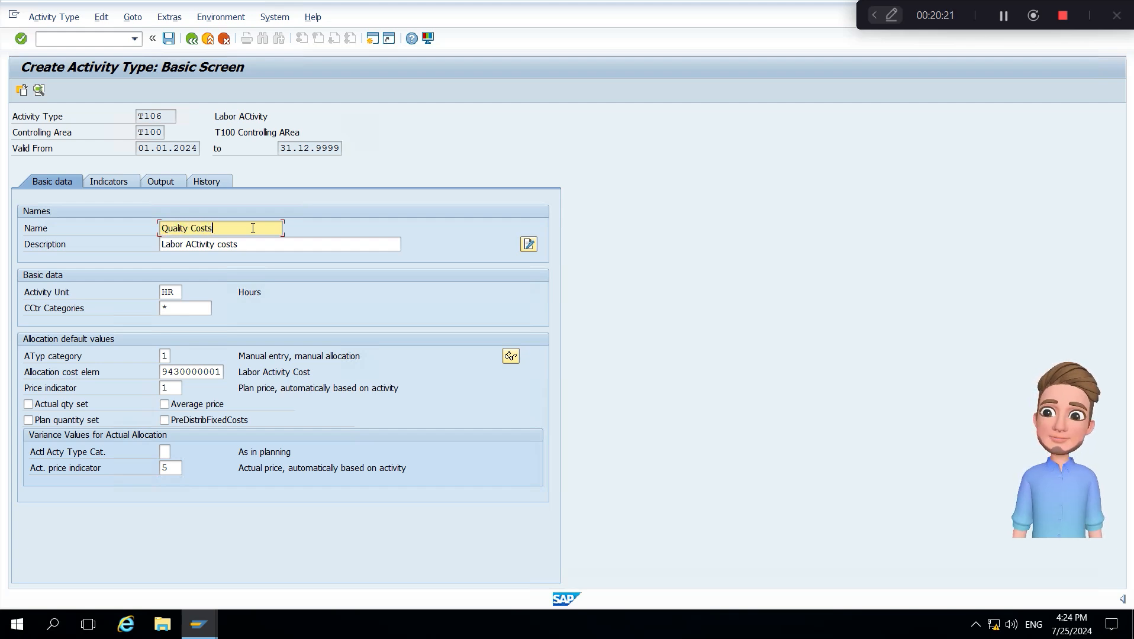
pyautogui.hotkey('ctrl', 'a')
pyautogui.hotkey('ctrl', 'c')
pyautogui.press('Tab')
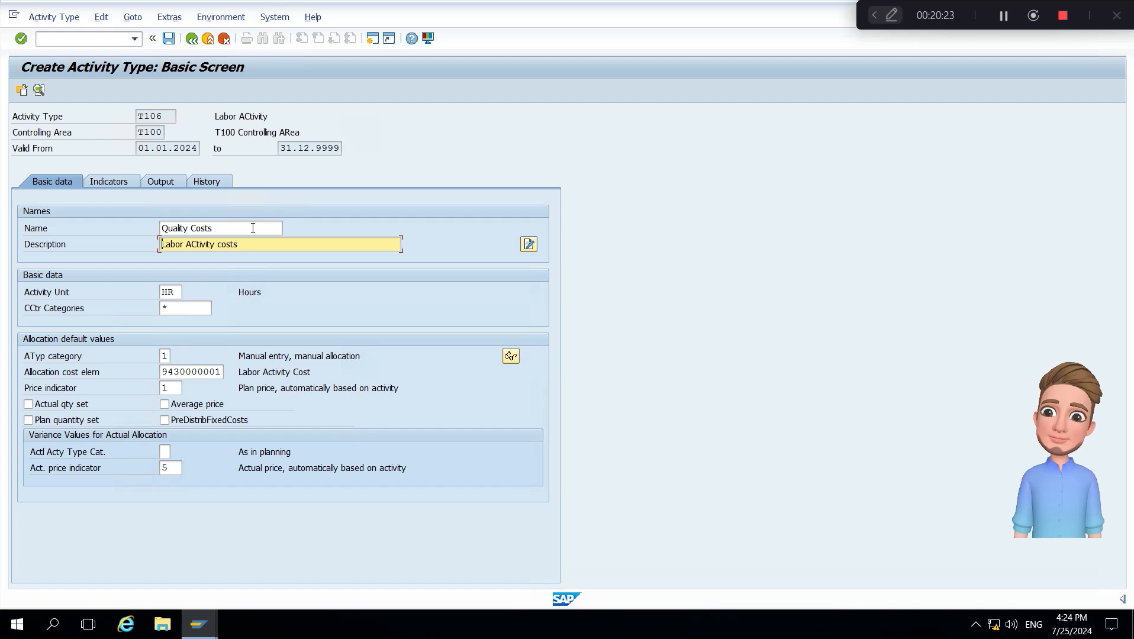
pyautogui.hotkey('ctrl', 'a')
pyautogui.hotkey('ctrl', 'v')
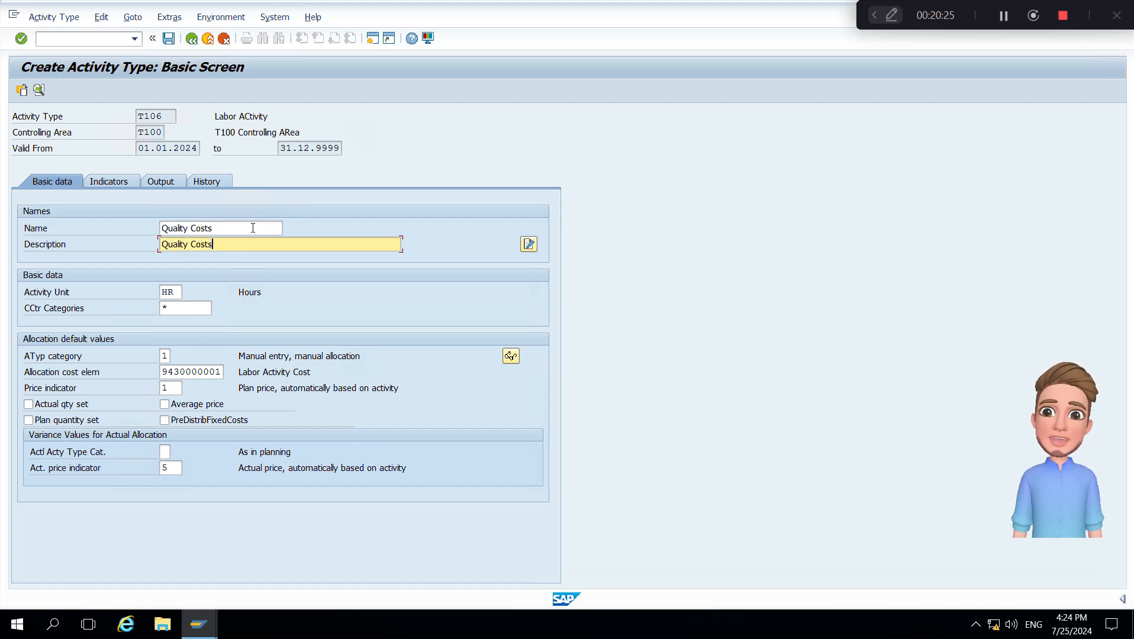
pyautogui.press('Tab')
pyautogui.press('Tab')
pyautogui.press('Tab')
pyautogui.press('Tab')
pyautogui.press('Tab')
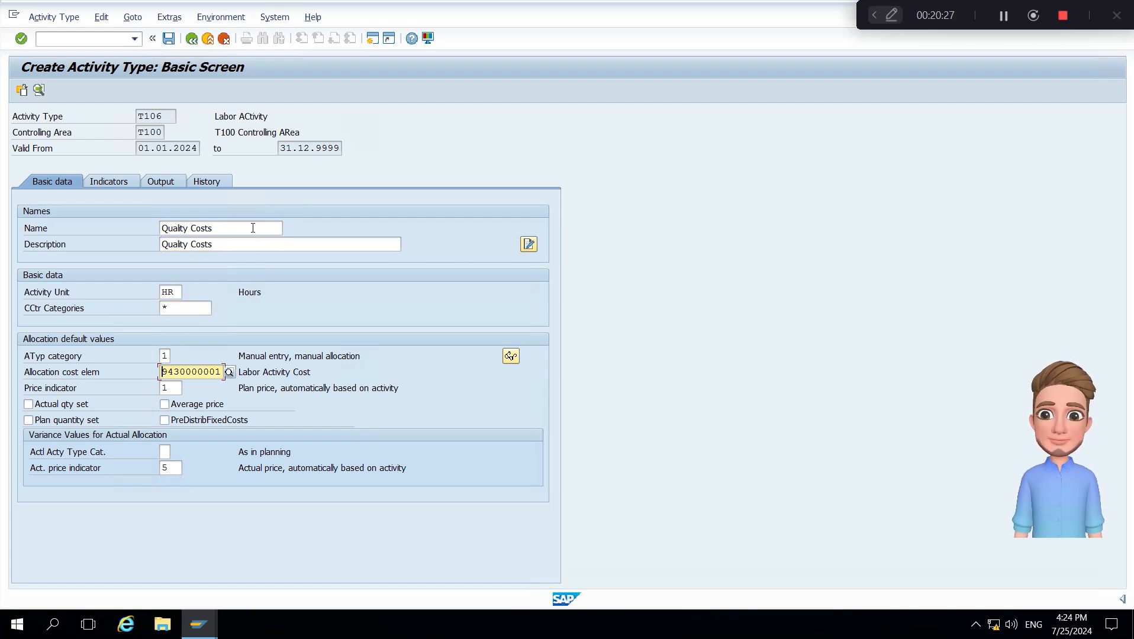
pyautogui.press('End')
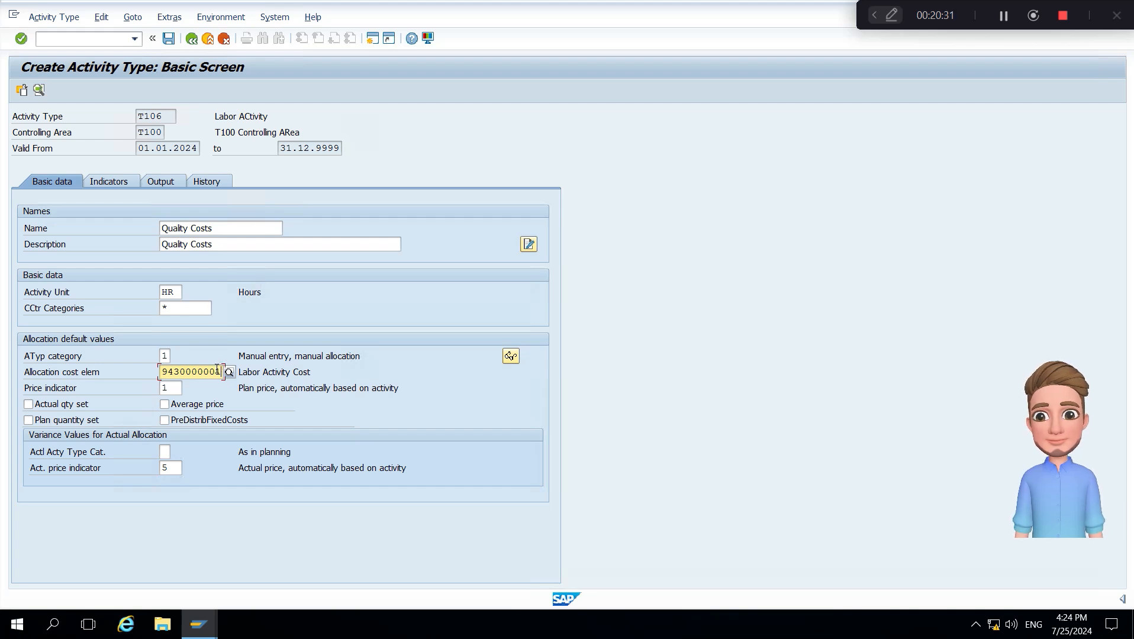
pyautogui.hotkey('shift', 'Left')
pyautogui.press('BackSpace')
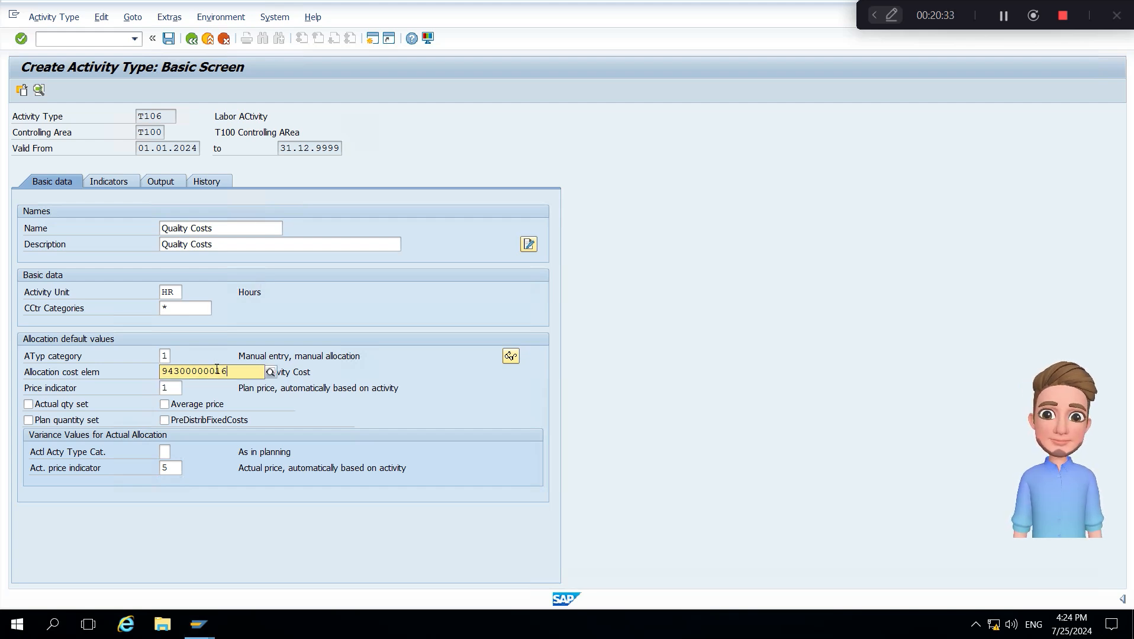
pyautogui.write('6')
pyautogui.press('Return')
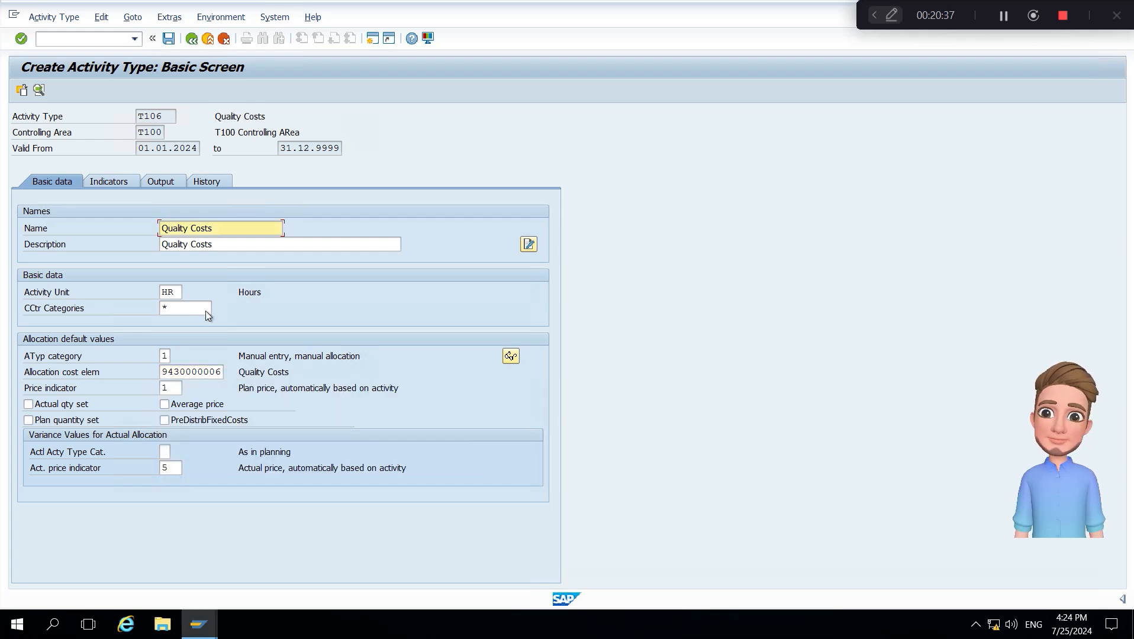
pyautogui.click(169, 39)
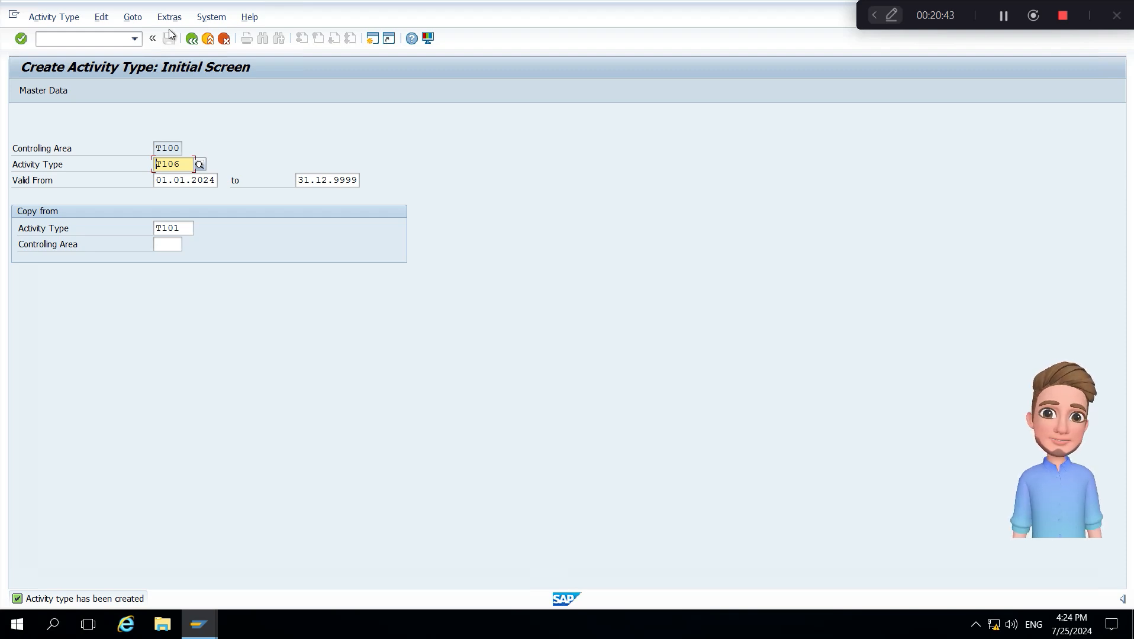
# Step: Leave activity type creation and return to the SAP Easy Access start screen
pyautogui.click(101, 41)
pyautogui.write('/')
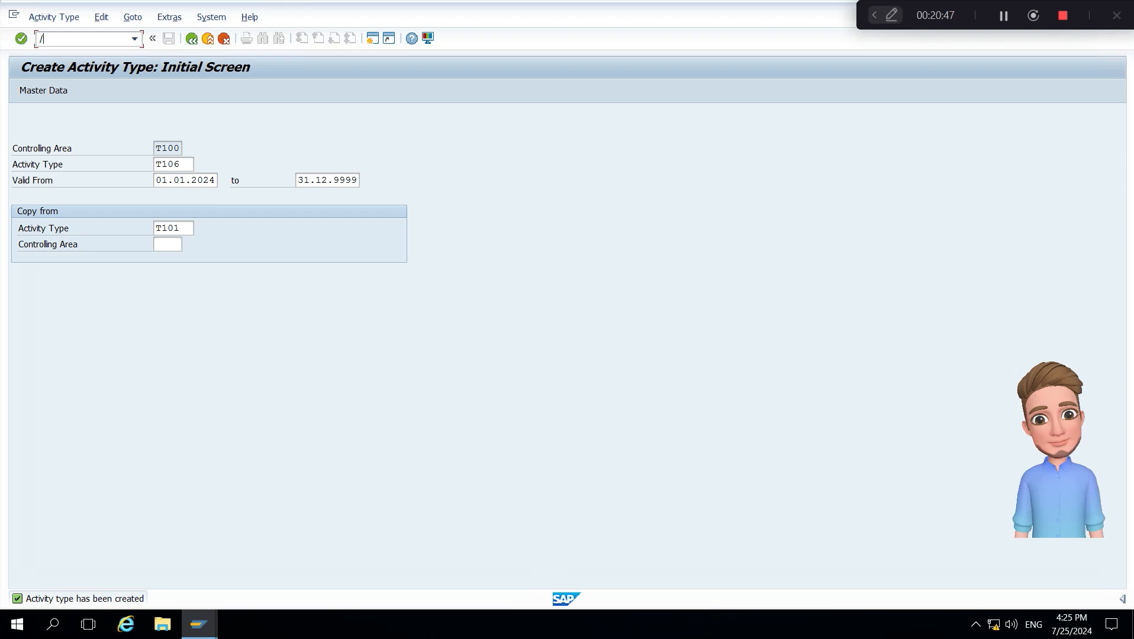
pyautogui.write('nkl')
pyautogui.press('BackSpace')
pyautogui.press('BackSpace')
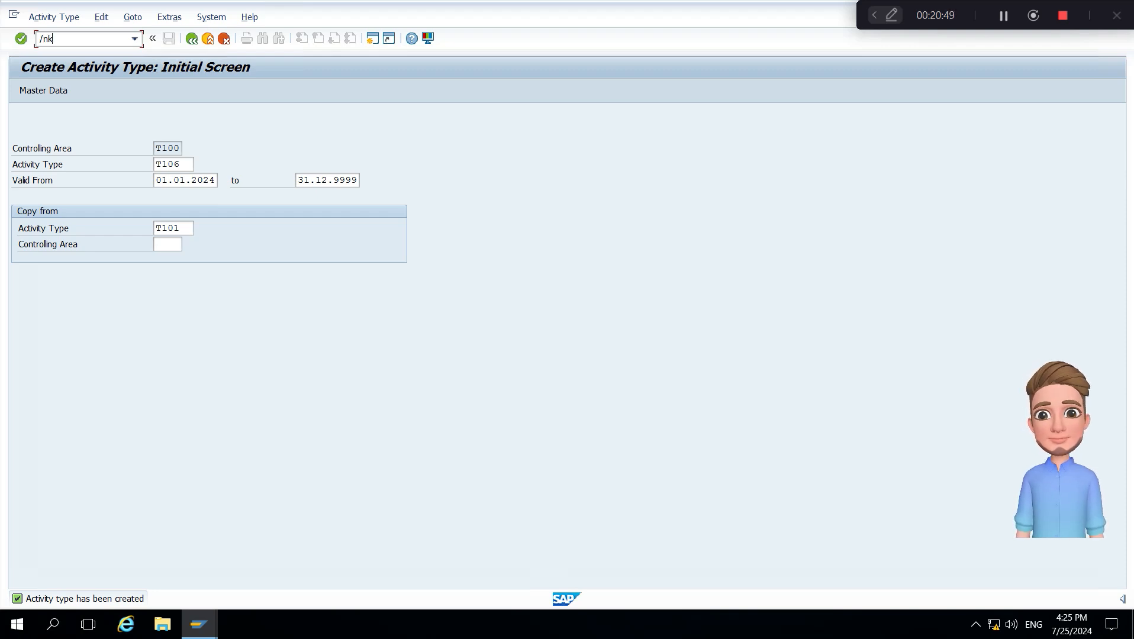
pyautogui.press('Return')
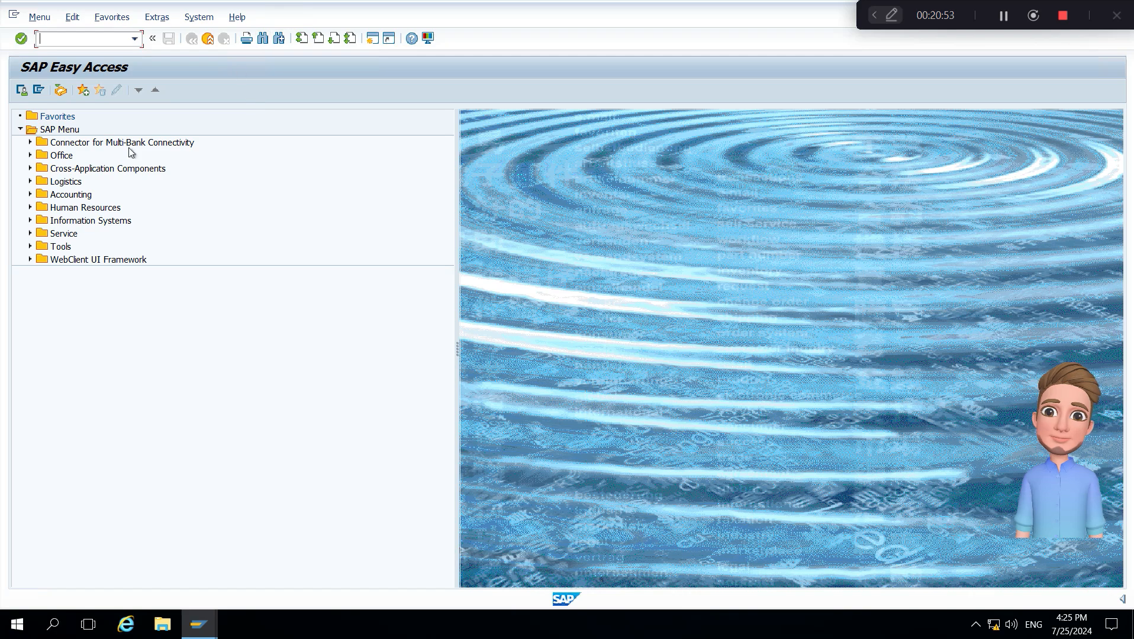
# Step: Browse the SAP menu through Accounting and Controlling to the master data of Activity-Based Costing
pyautogui.click(77, 197)
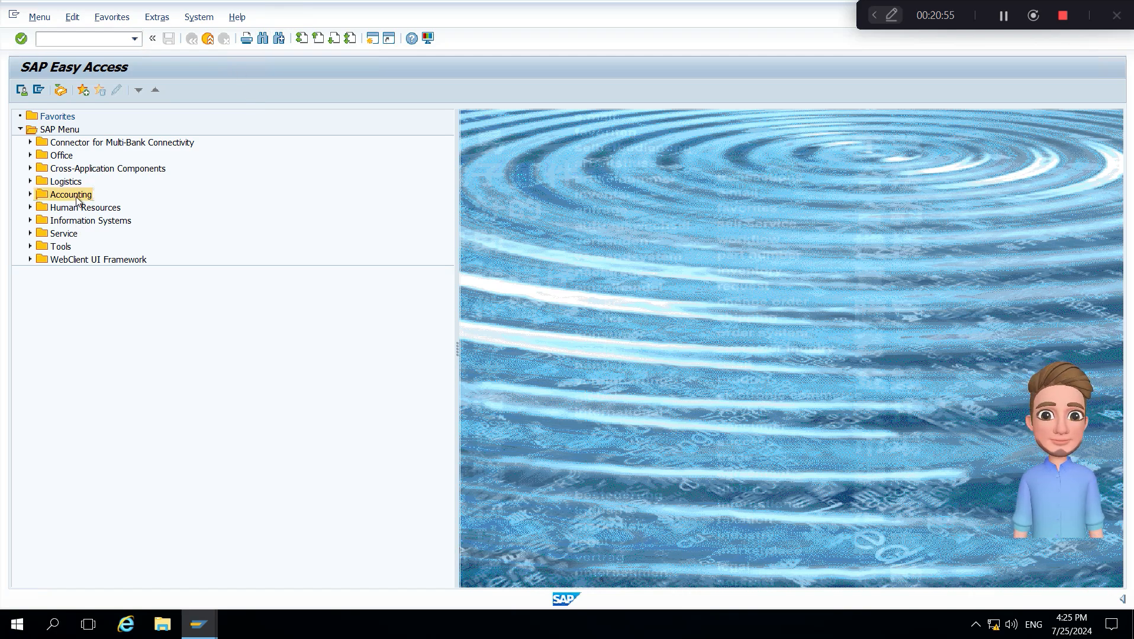
pyautogui.doubleClick(77, 200)
pyautogui.press('Down')
pyautogui.press('Down')
pyautogui.press('Down')
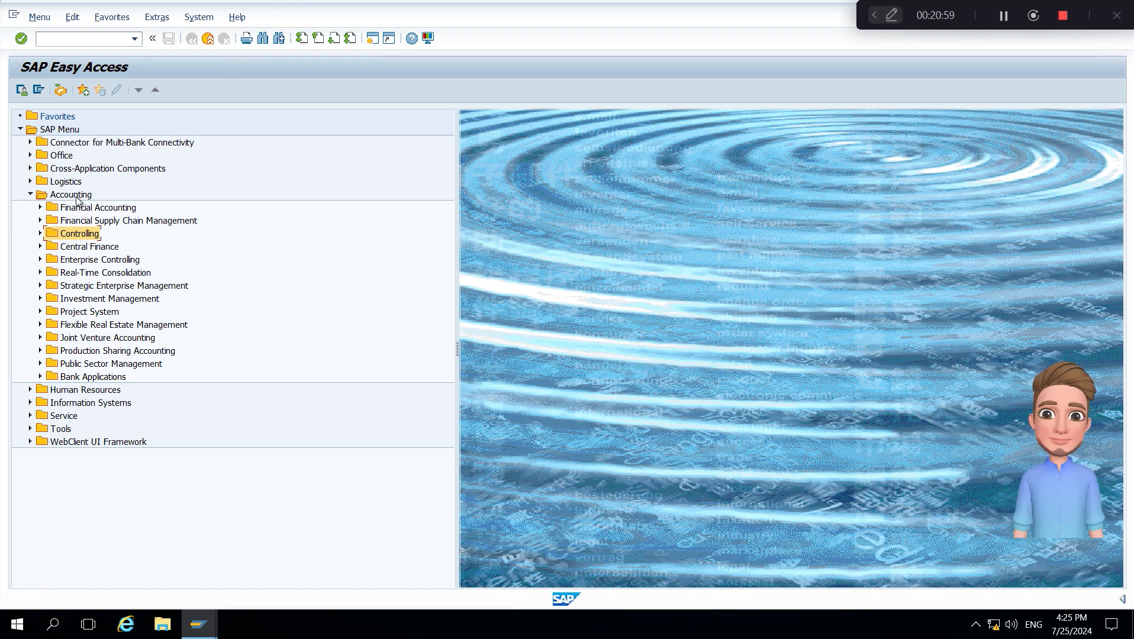
pyautogui.press('Right')
pyautogui.press('Down')
pyautogui.press('Down')
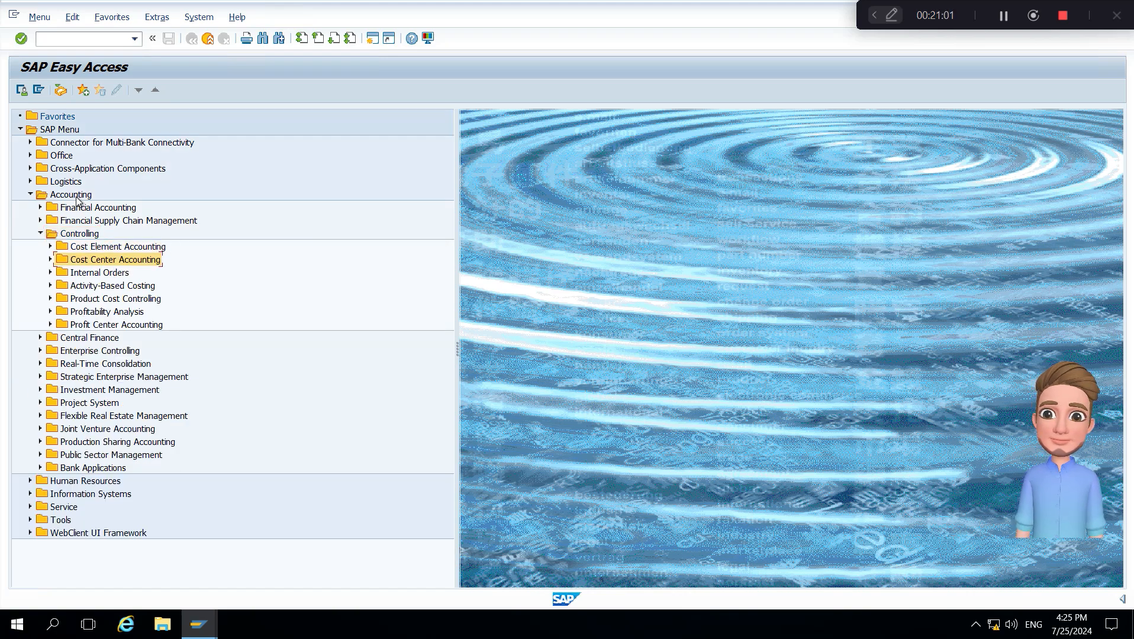
pyautogui.press('Down')
pyautogui.press('Down')
pyautogui.press('Right')
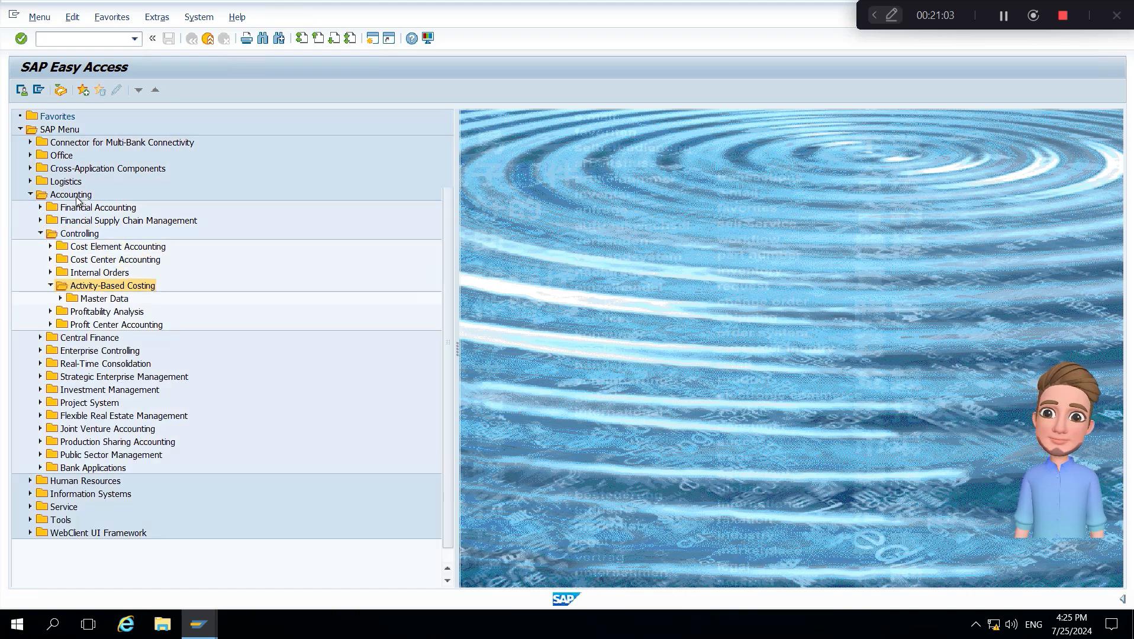
pyautogui.press('Down')
pyautogui.press('Down')
pyautogui.press('Up')
pyautogui.press('Right')
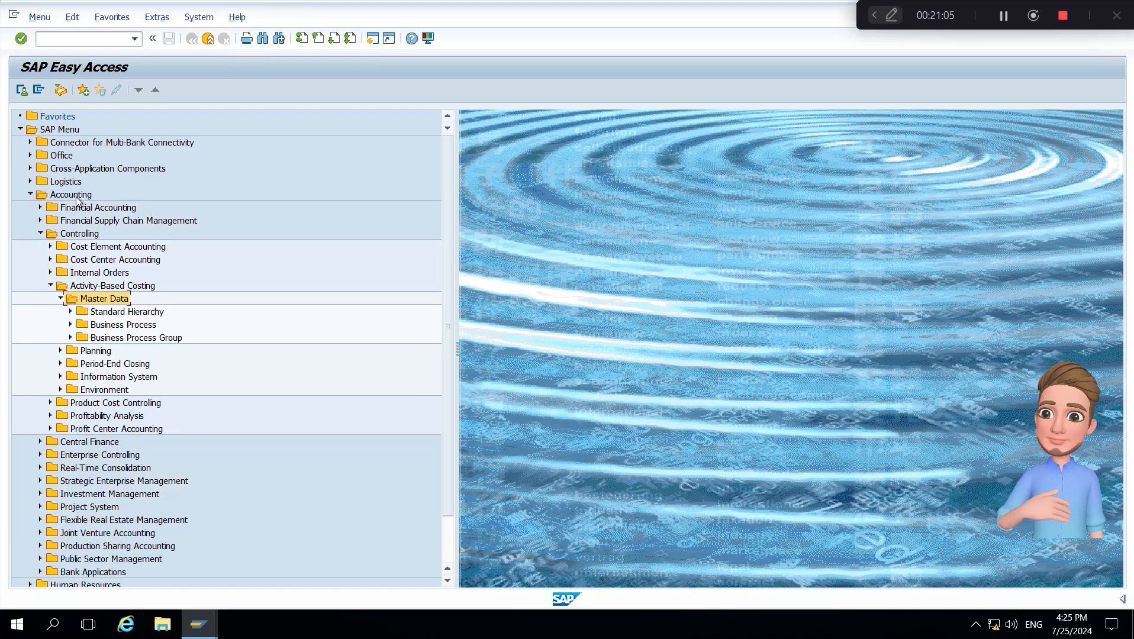
pyautogui.press('Up')
pyautogui.press('Down')
pyautogui.press('Down')
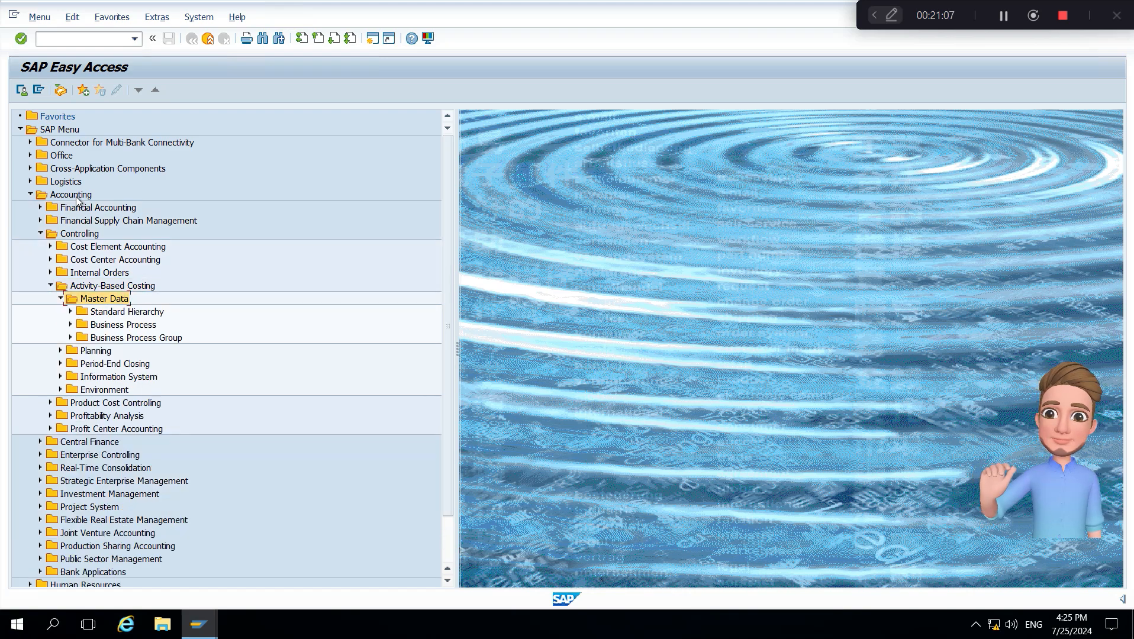
# Step: Examine the Planning folder of Cost Center Accounting, including the transactions under Activity Output/Prices
pyautogui.press('Up')
pyautogui.press('Up')
pyautogui.press('Left')
pyautogui.press('Up')
pyautogui.press('Up')
pyautogui.press('Right')
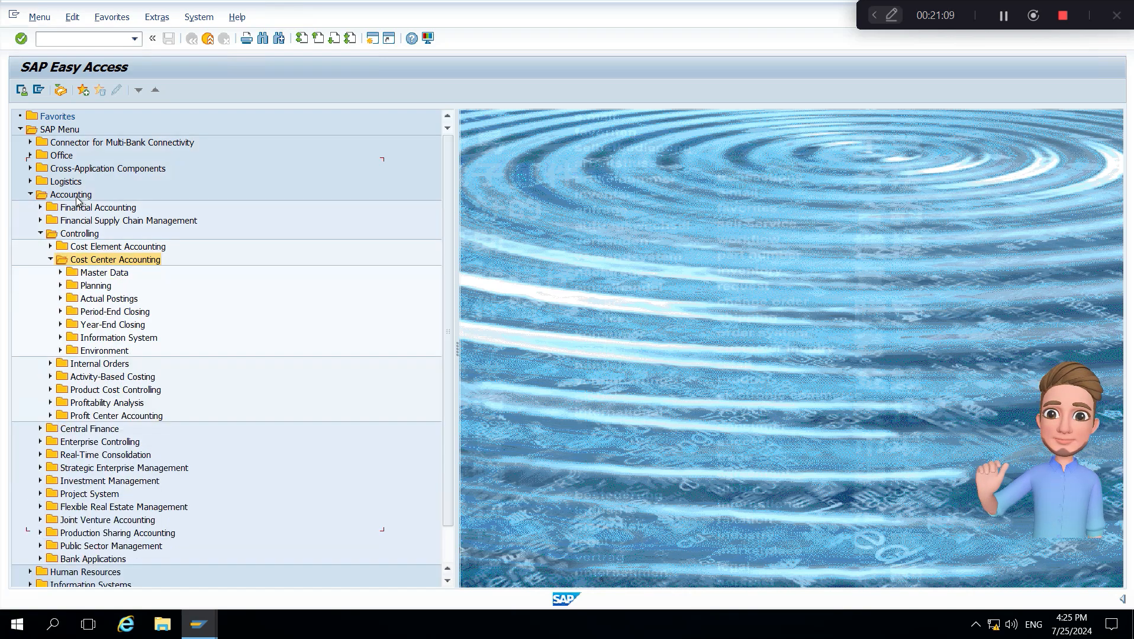
pyautogui.press('Down')
pyautogui.press('Down')
pyautogui.press('Right')
pyautogui.press('Down')
pyautogui.press('Down')
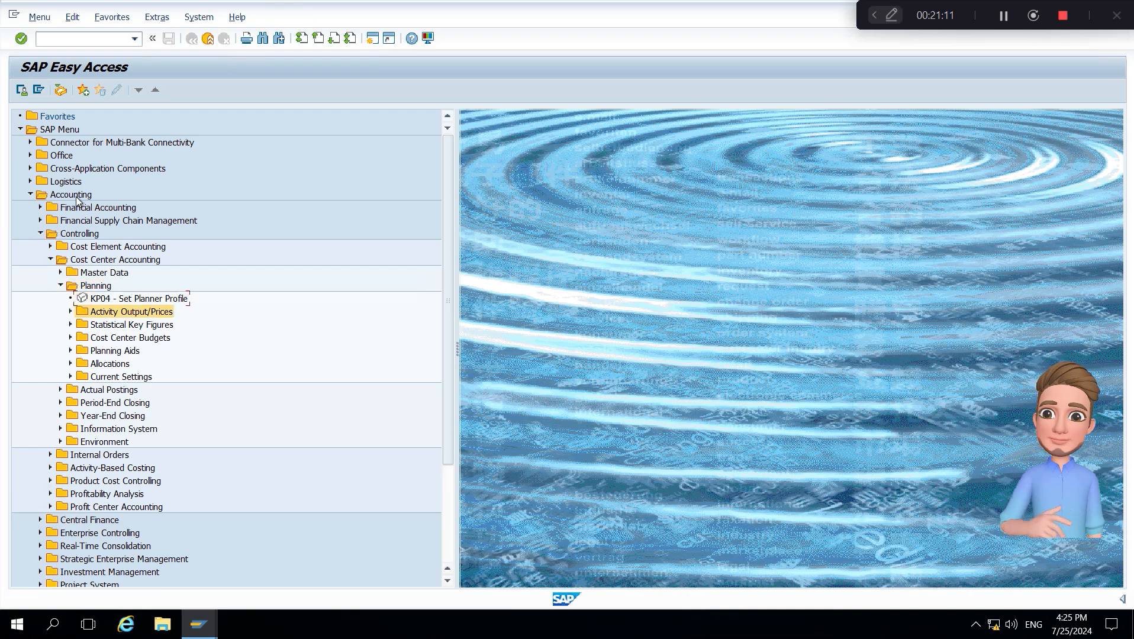
pyautogui.press('Right')
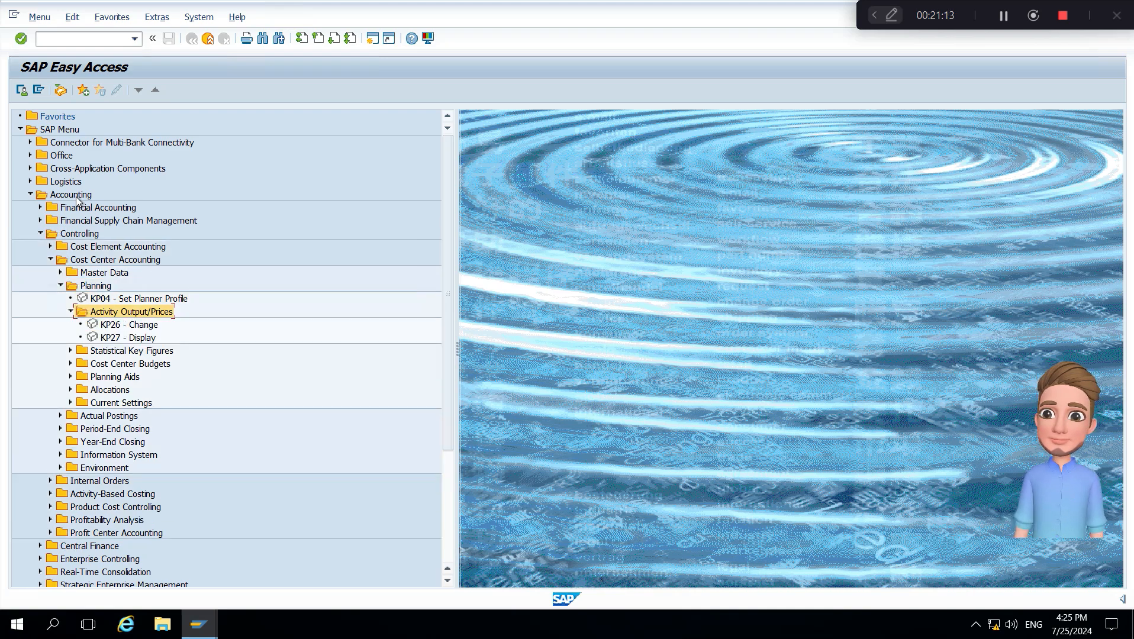
# Step: Look through Planning Aids and the neighbouring planning folders, and collapse Cost Center Accounting
pyautogui.press('Left')
pyautogui.press('Down')
pyautogui.press('Down')
pyautogui.press('Up')
pyautogui.press('Up')
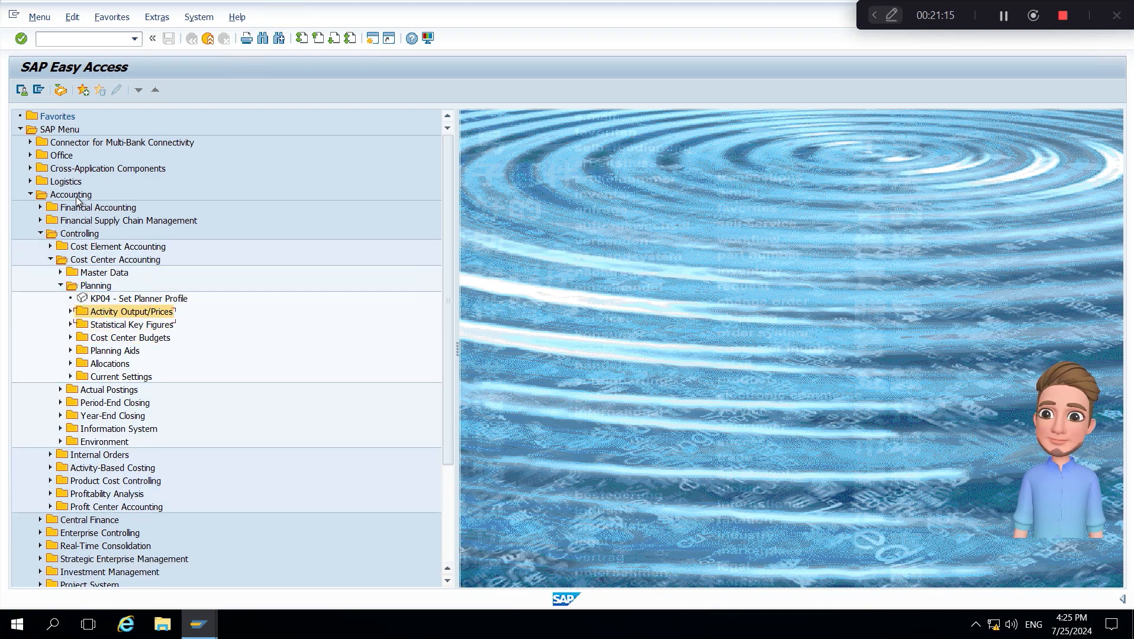
pyautogui.press('Down')
pyautogui.press('Down')
pyautogui.press('Down')
pyautogui.press('Down')
pyautogui.press('Up')
pyautogui.press('Right')
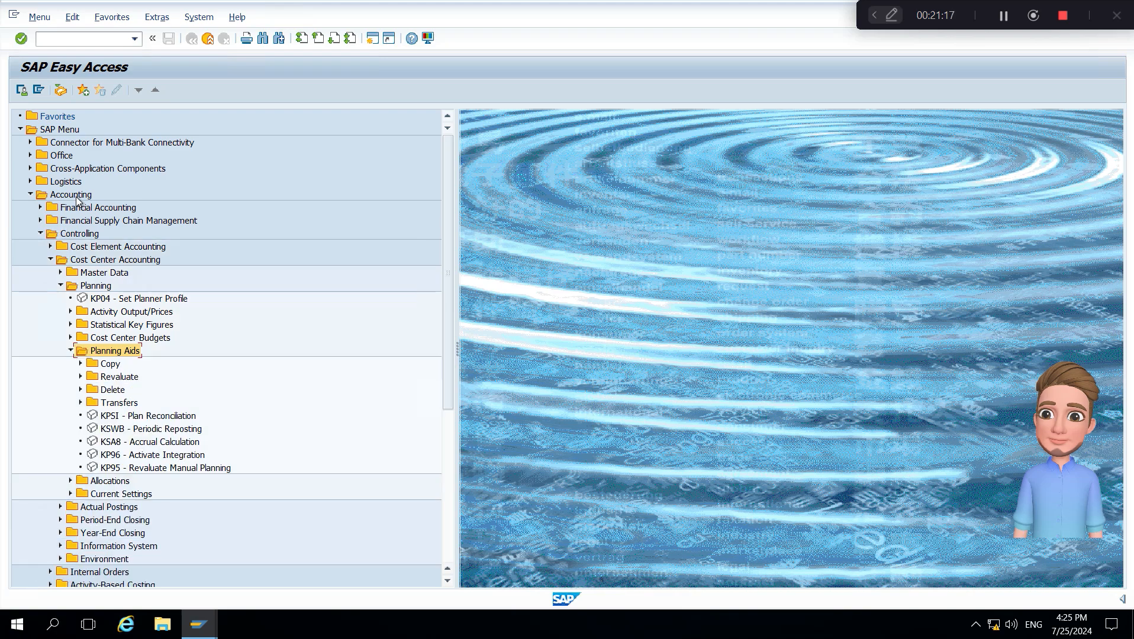
pyautogui.press('Left')
pyautogui.press('Up')
pyautogui.press('Up')
pyautogui.press('Up')
pyautogui.press('Up')
pyautogui.press('Up')
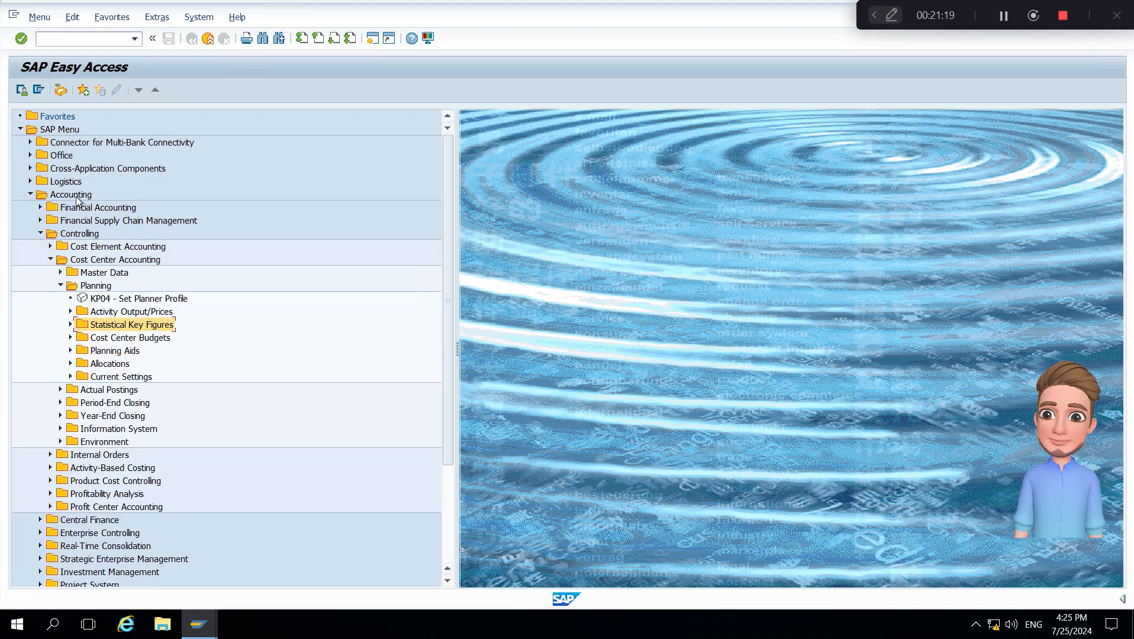
pyautogui.press('Up')
pyautogui.press('Up')
pyautogui.press('Left')
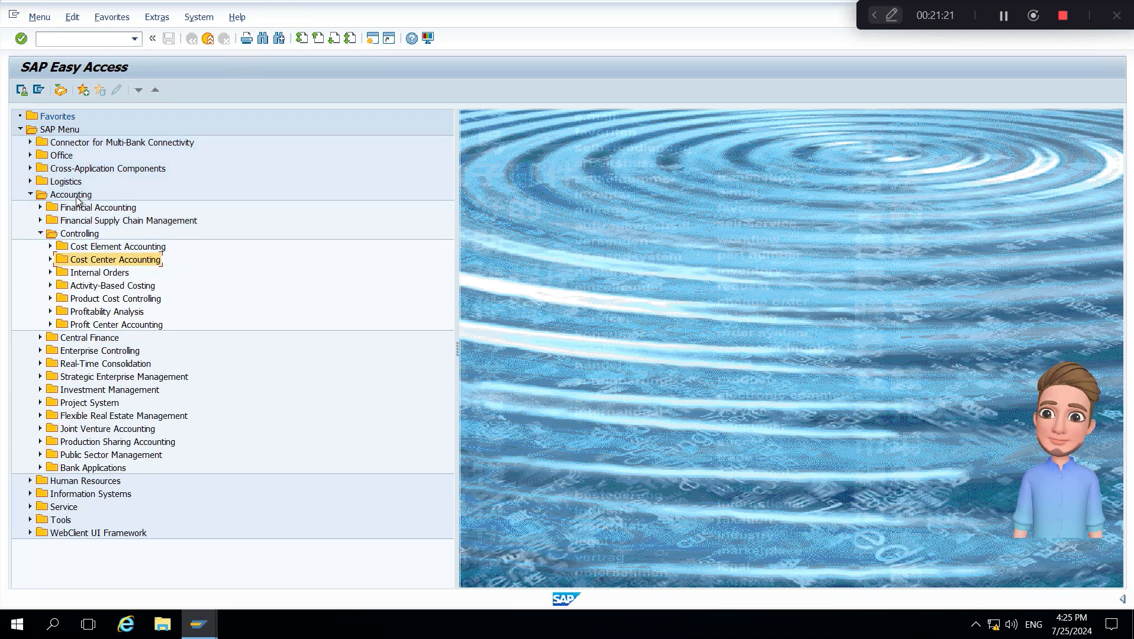
# Step: Expand Product Cost Controlling and Product Cost Planning to examine the contents of Material Costing
pyautogui.press('Down')
pyautogui.press('Down')
pyautogui.press('Down')
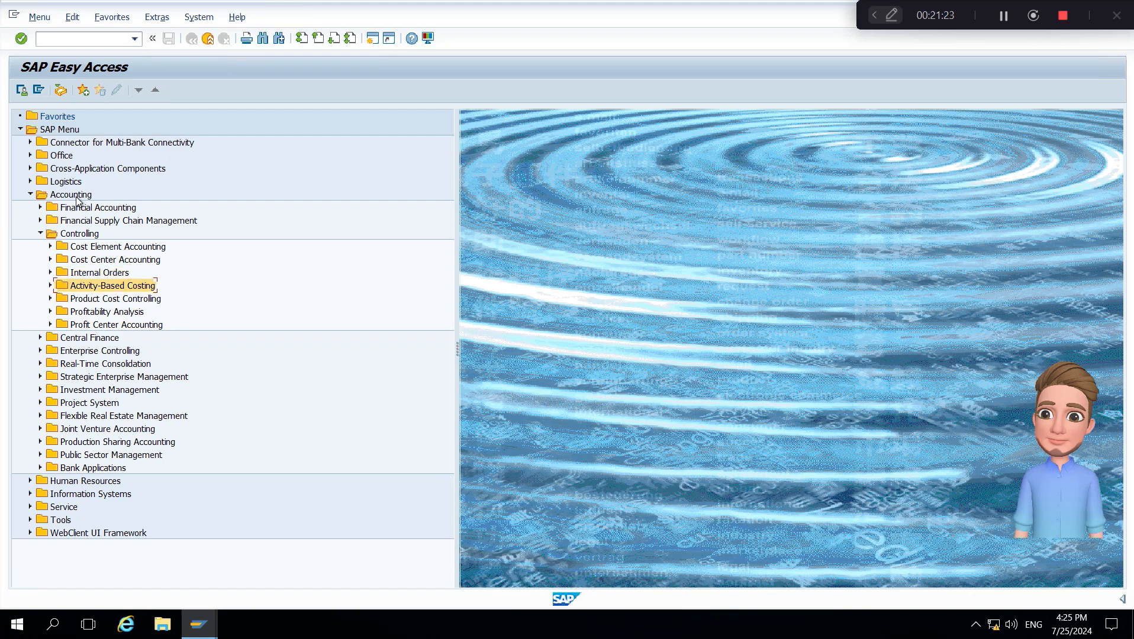
pyautogui.press('Right')
pyautogui.press('Down')
pyautogui.press('Right')
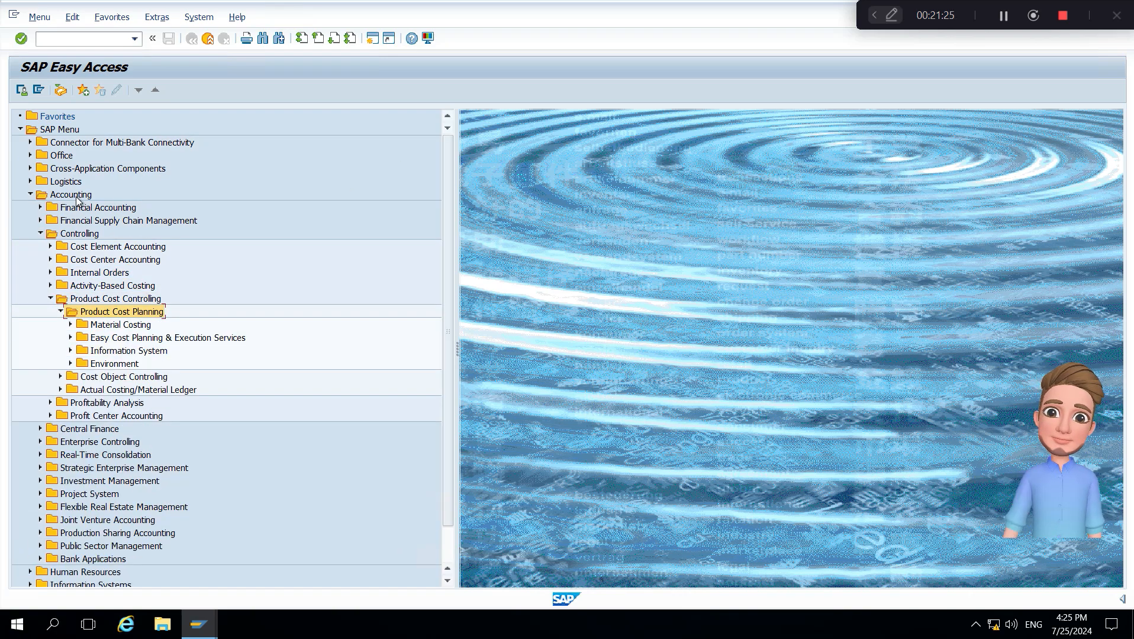
pyautogui.press('Down')
pyautogui.press('Right')
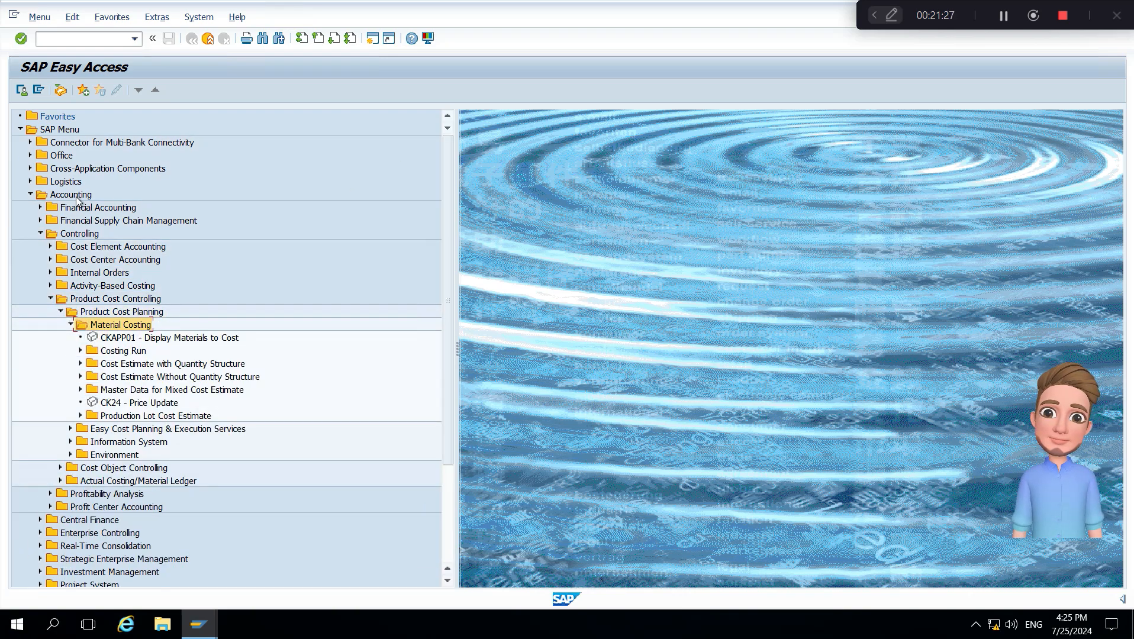
# Step: Search the menu tree for transaction kl01 and select it among the individual processing transactions for activity types
pyautogui.click(262, 39)
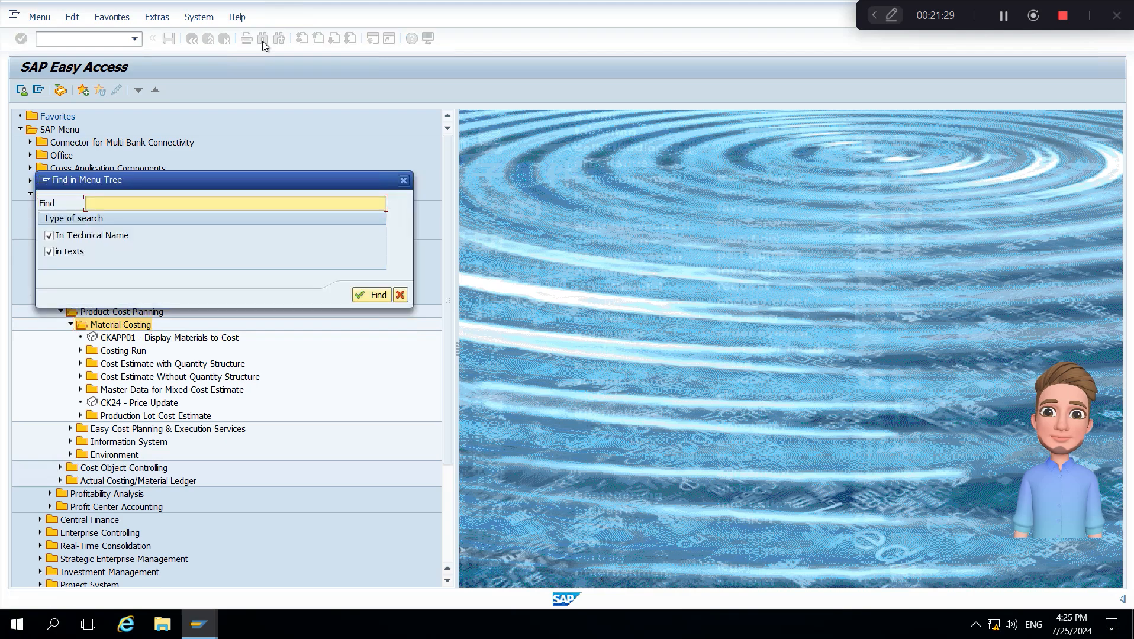
pyautogui.write('k')
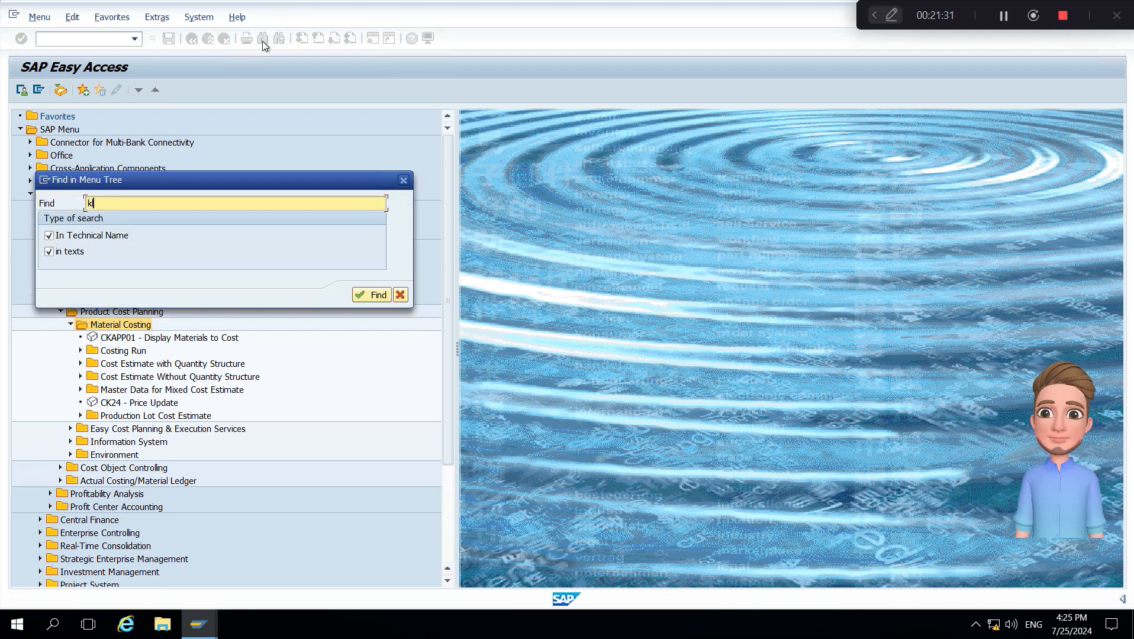
pyautogui.write('l01')
pyautogui.press('Return')
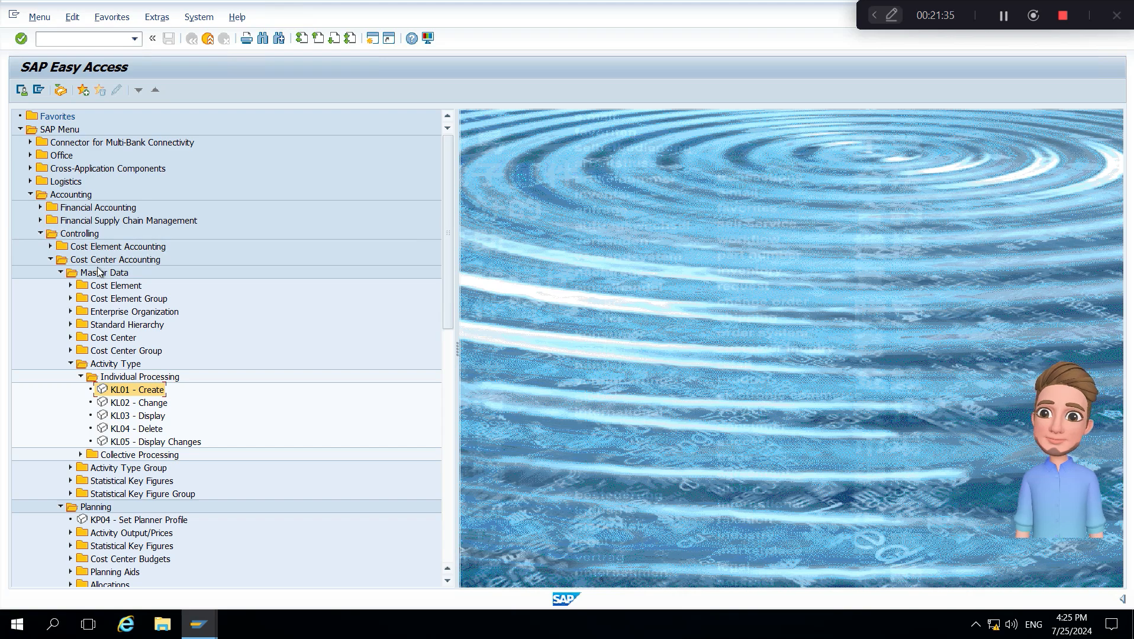
pyautogui.click(118, 364)
pyautogui.click(130, 376)
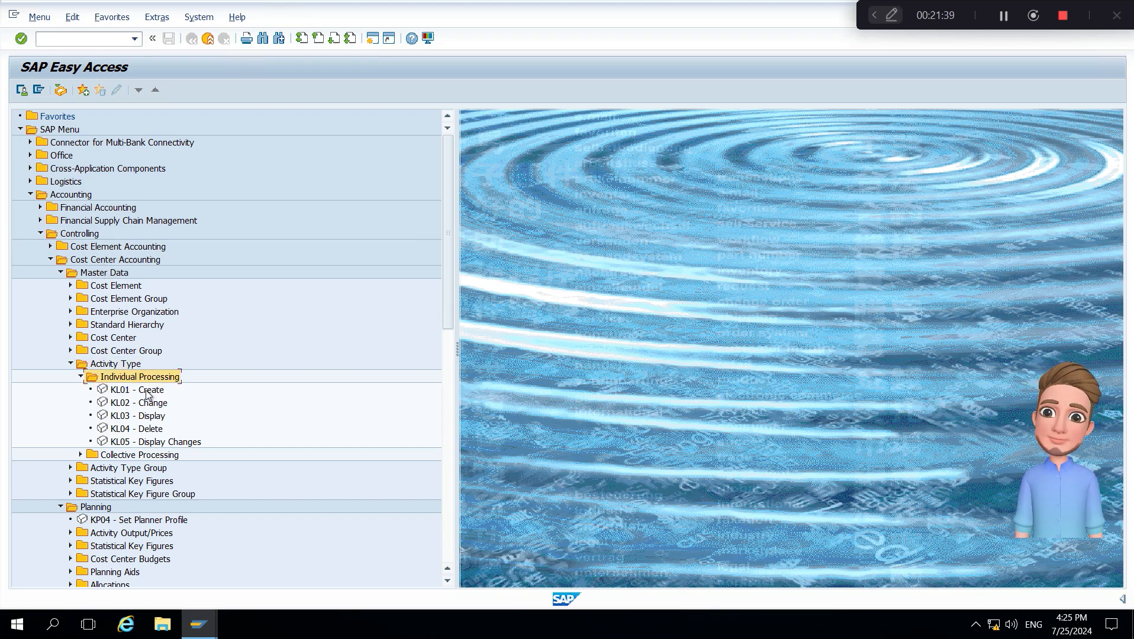
pyautogui.click(148, 394)
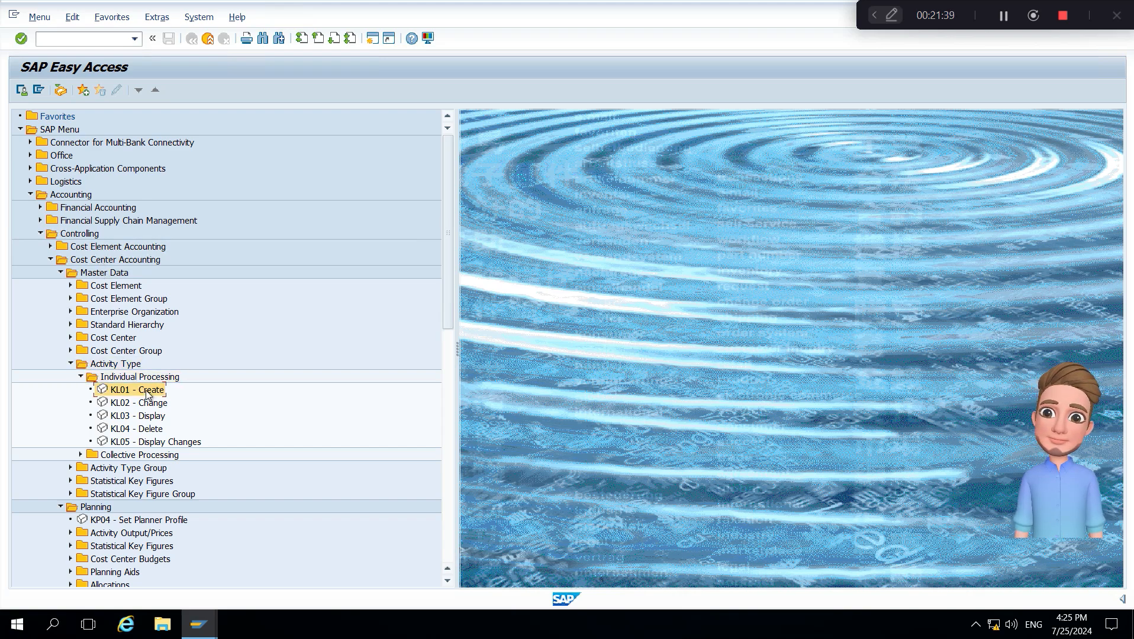
# Step: Start creating an activity type group with transaction KLH1 and name the new group T100_GRP1
pyautogui.click(145, 470)
pyautogui.doubleClick(145, 471)
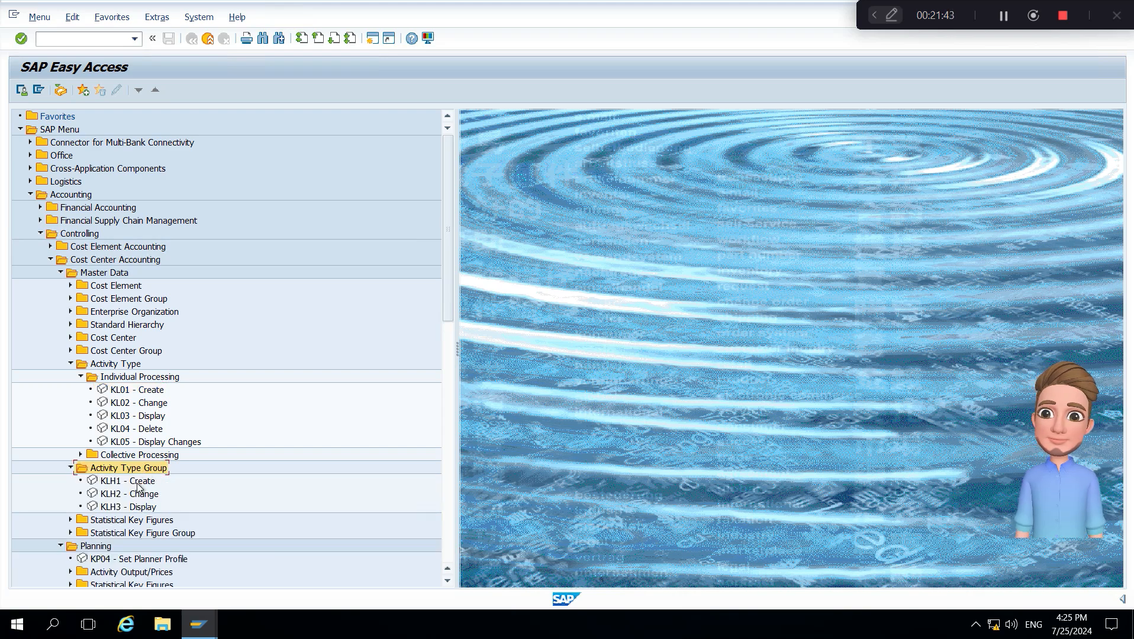
pyautogui.click(136, 482)
pyautogui.doubleClick(136, 482)
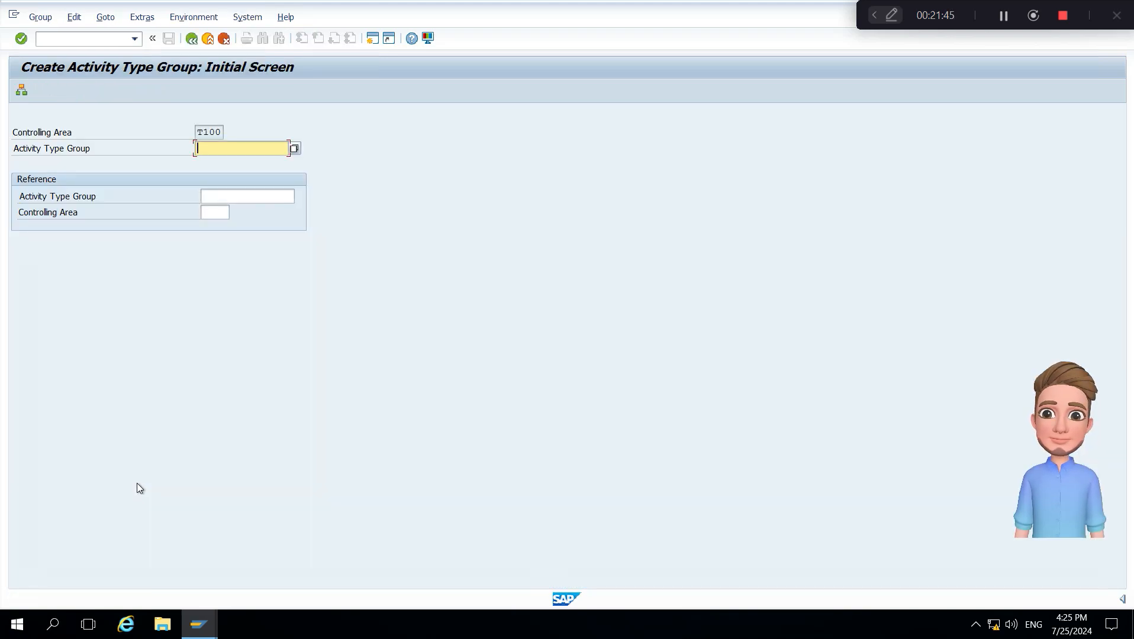
pyautogui.write('t')
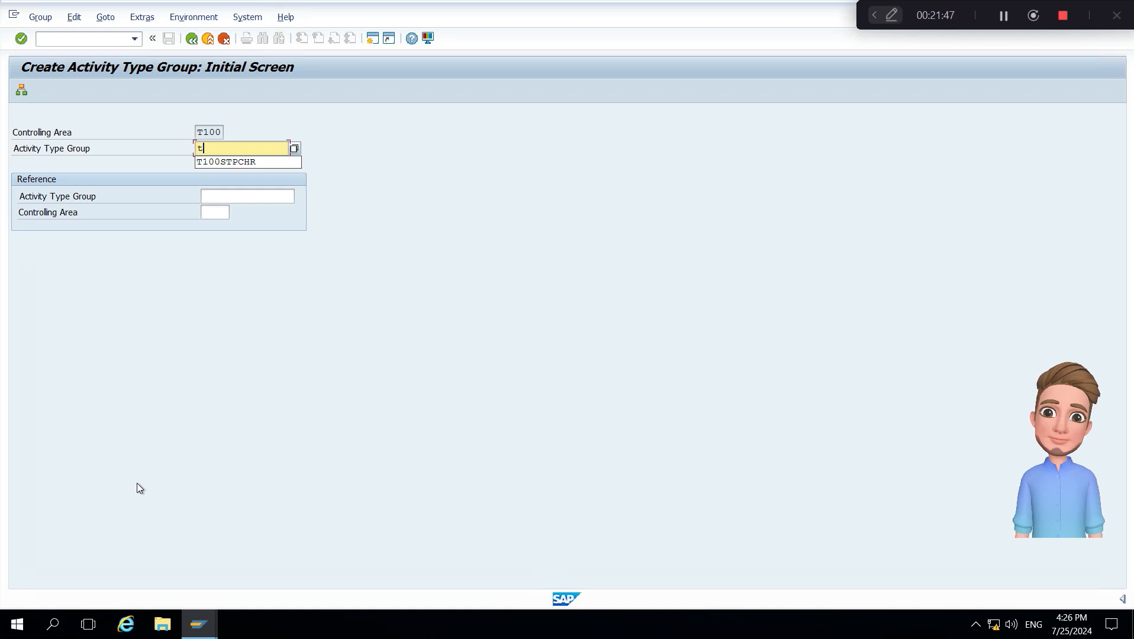
pyautogui.write('100_')
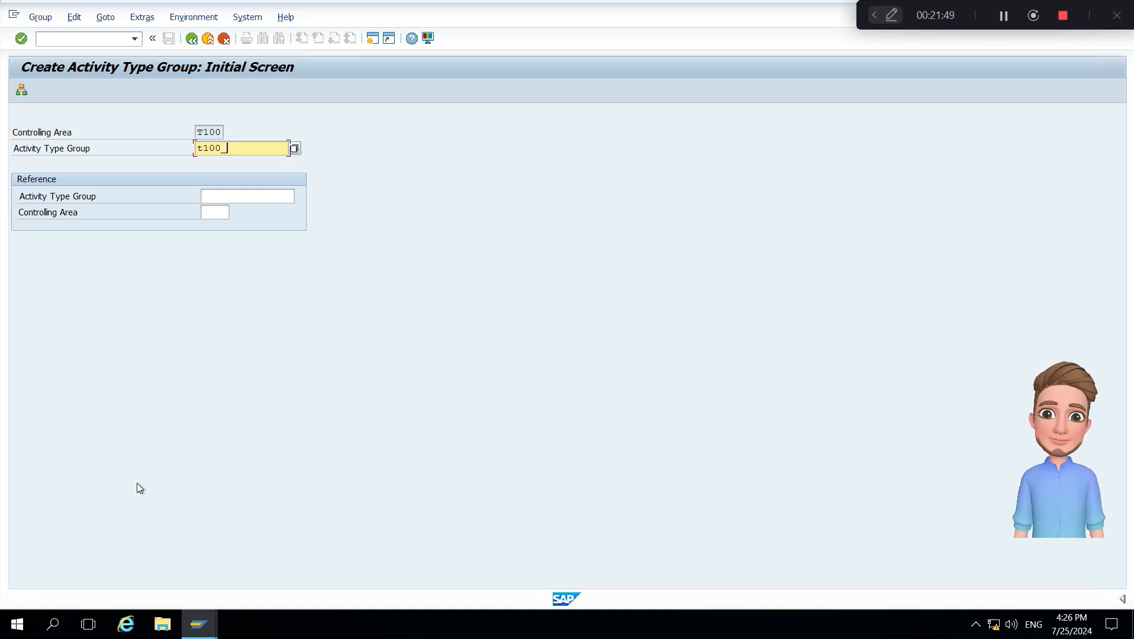
pyautogui.write('grp1')
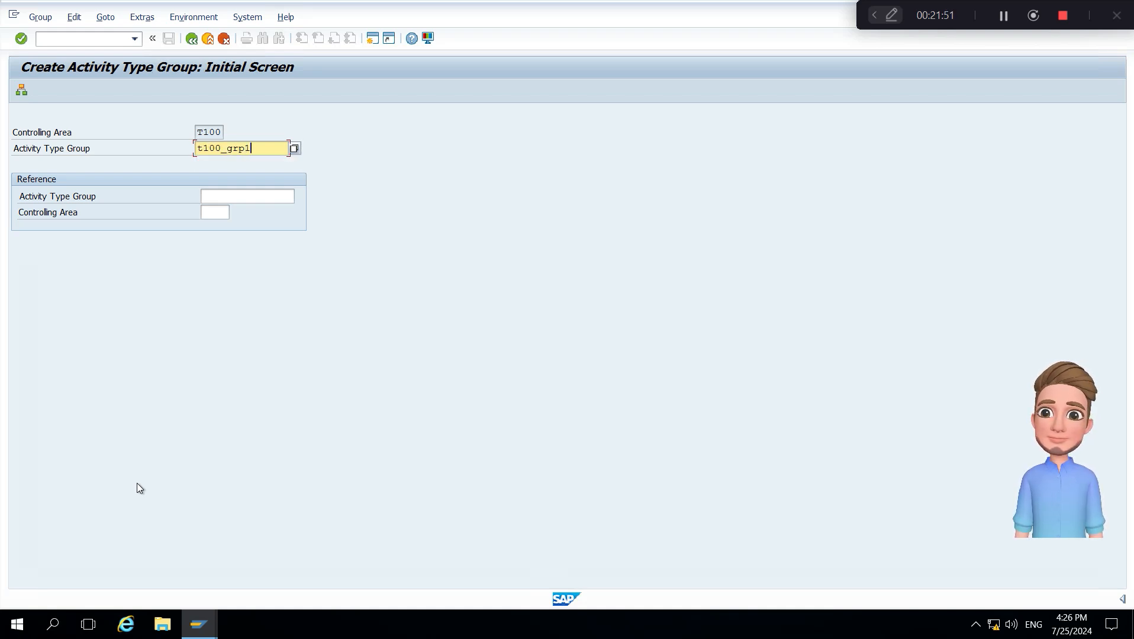
pyautogui.press('Return')
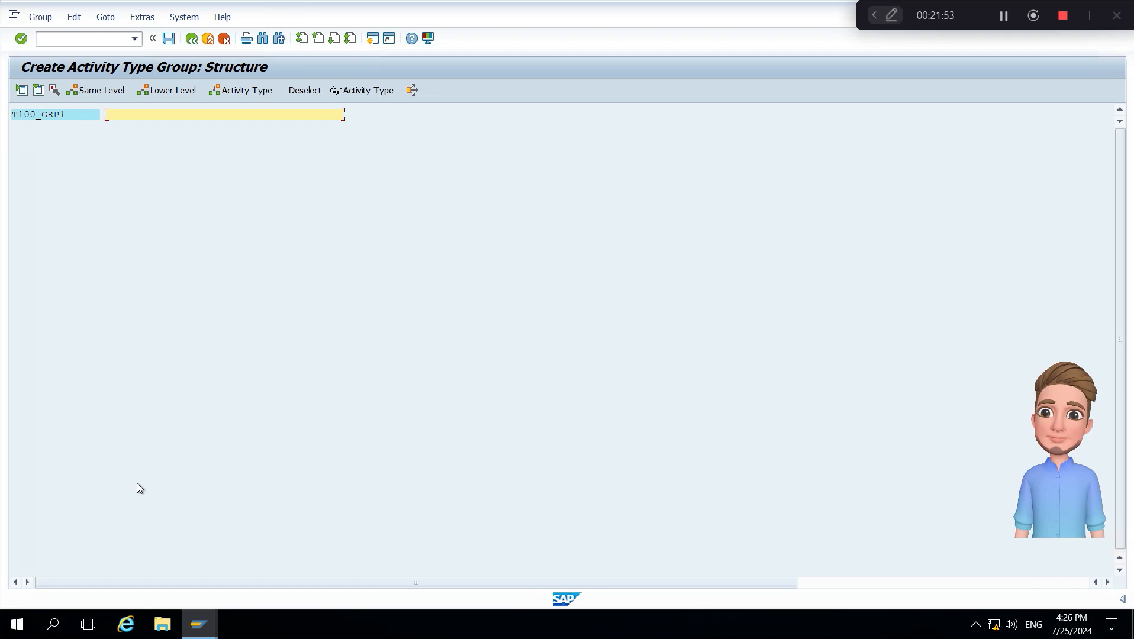
# Step: Enter "T100 Activity group 1" as the description of group T100_GRP1
pyautogui.press('capslock')
pyautogui.write('T100')
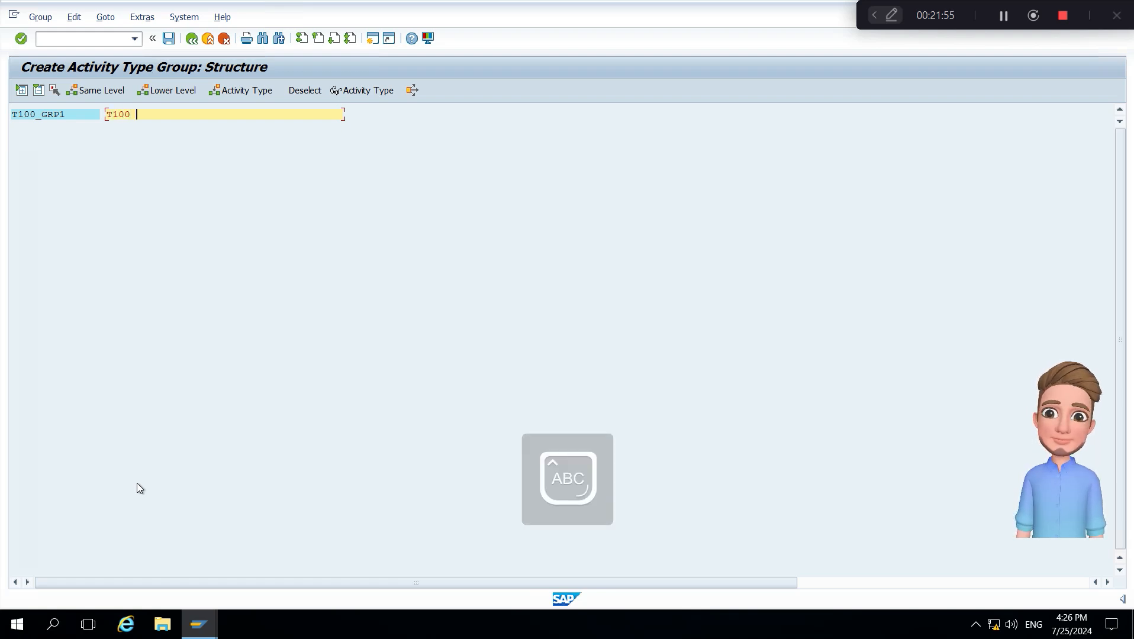
pyautogui.press('capslock')
pyautogui.write('Acti')
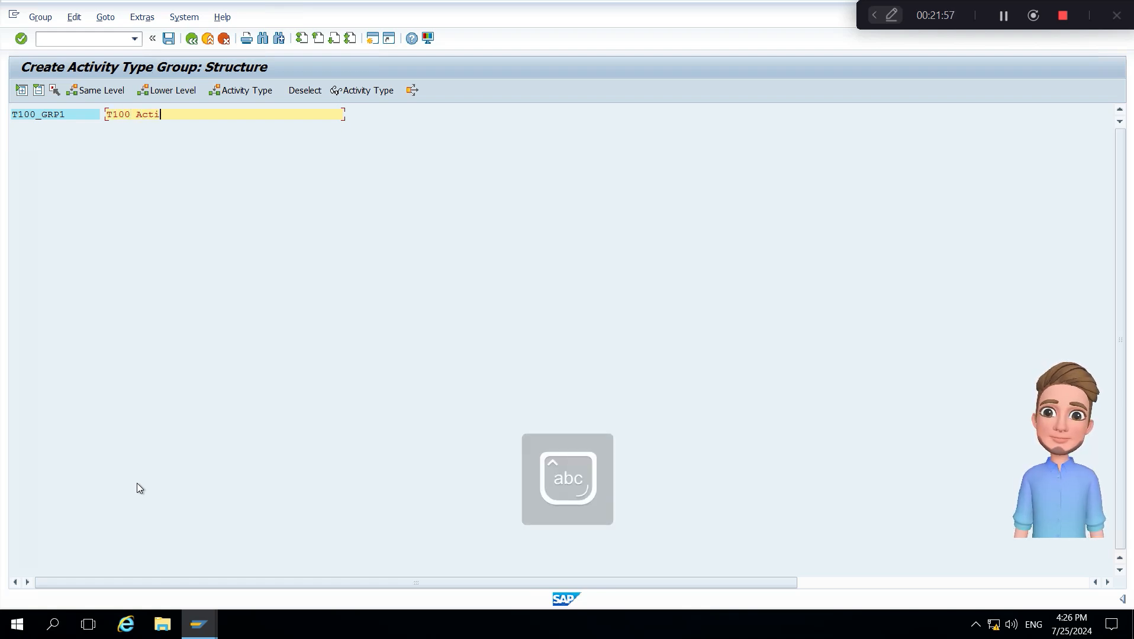
pyautogui.write('vity group 1')
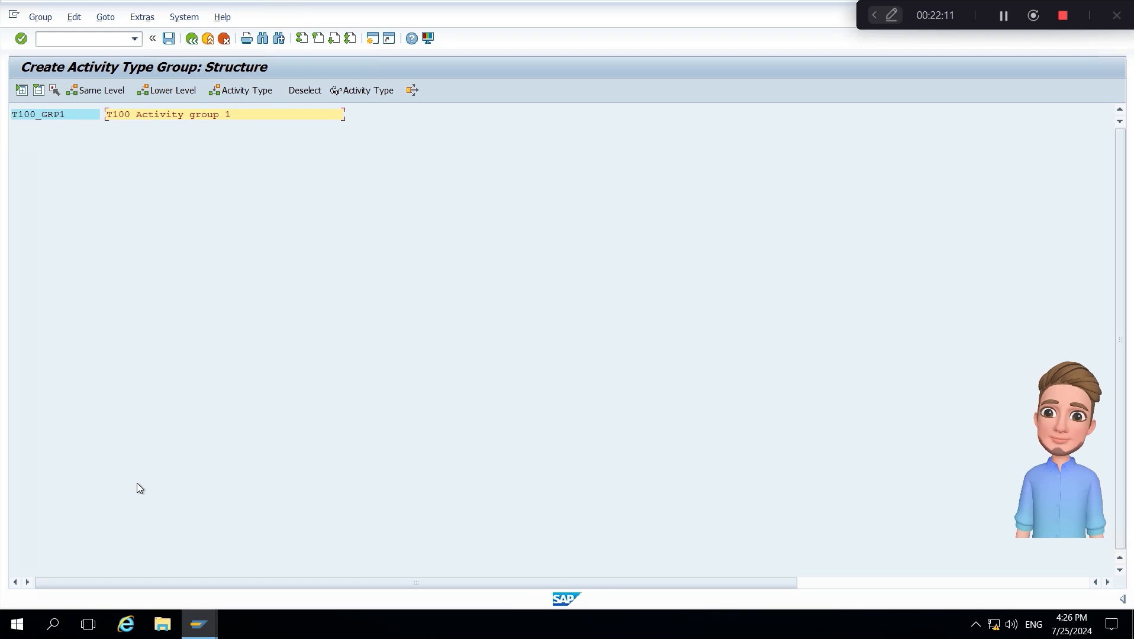
# Step: Assign the activity type range T101 to T106 to group T100_GRP1 and save the group
pyautogui.click(64, 117)
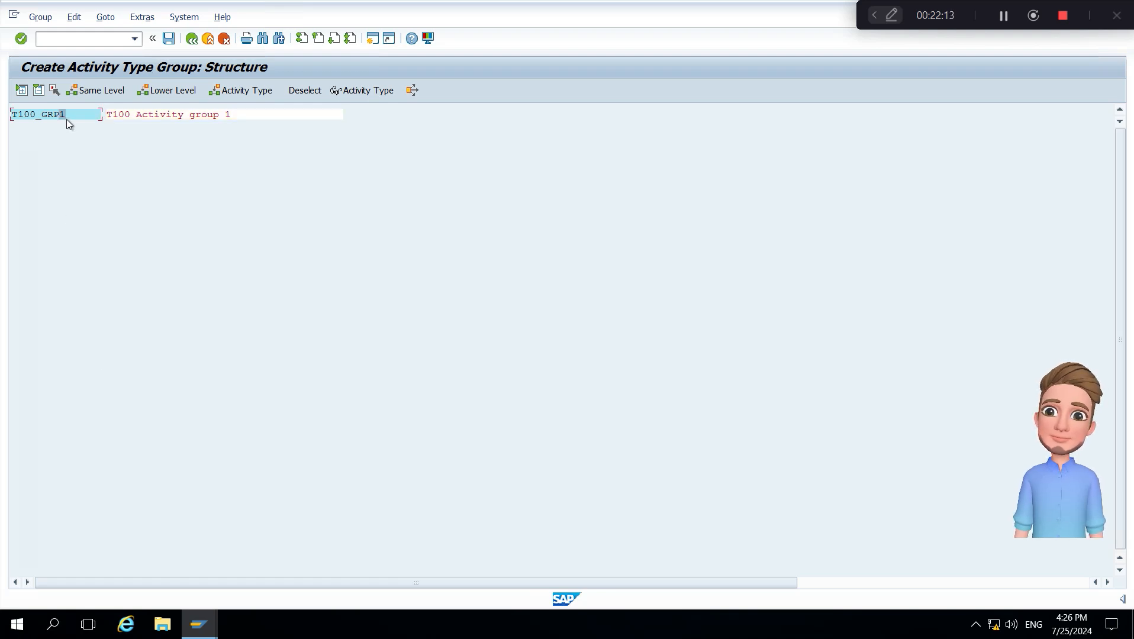
pyautogui.click(235, 92)
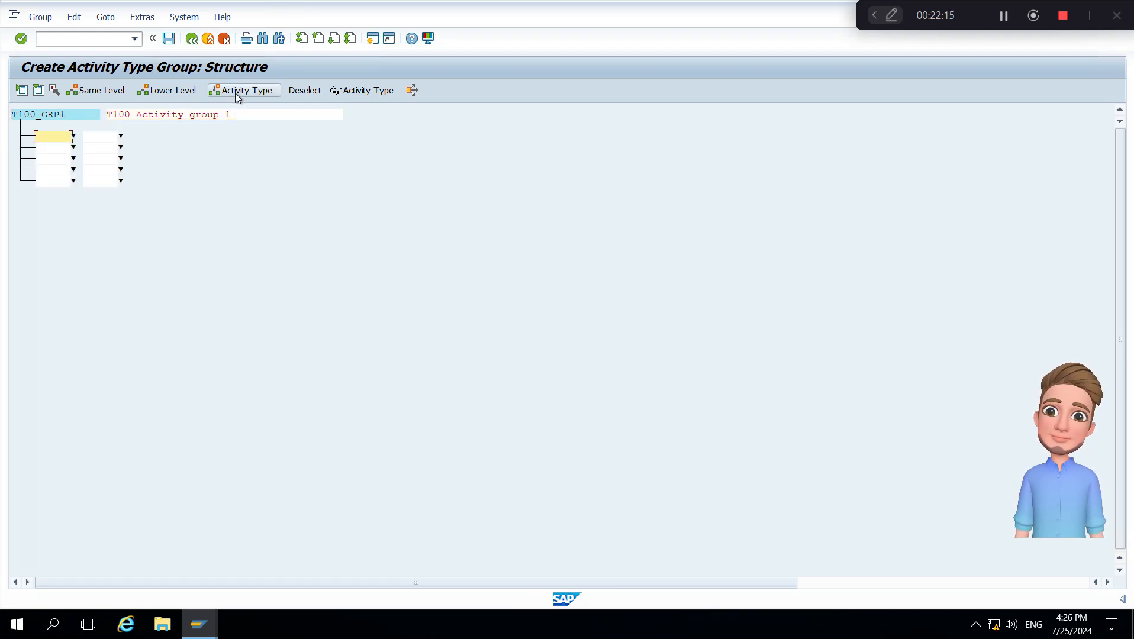
pyautogui.write('t10')
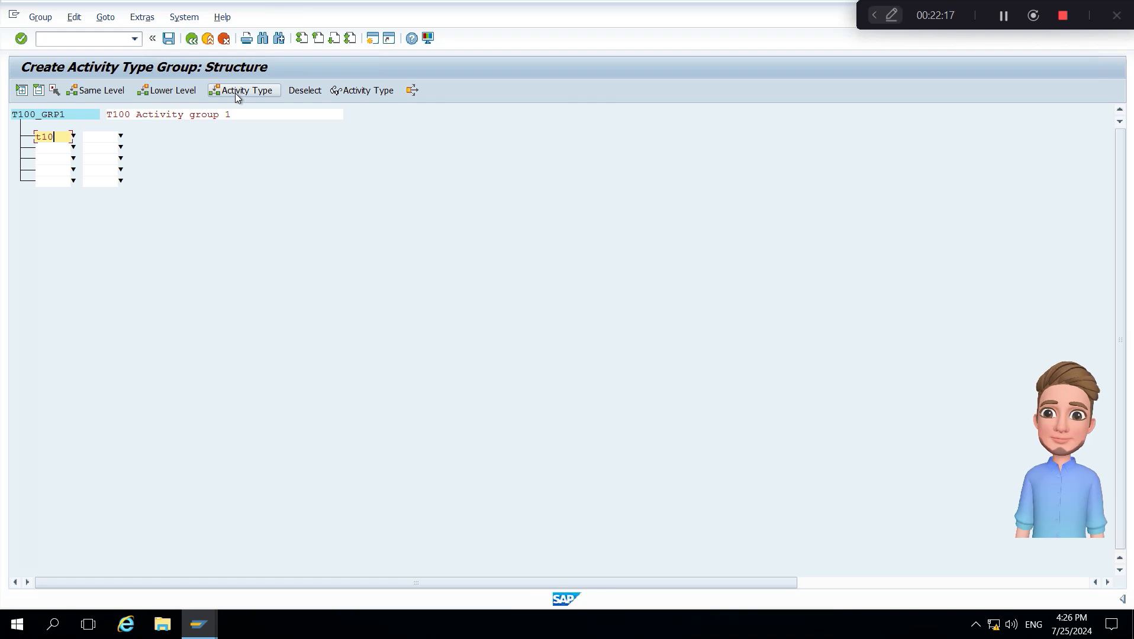
pyautogui.write('1')
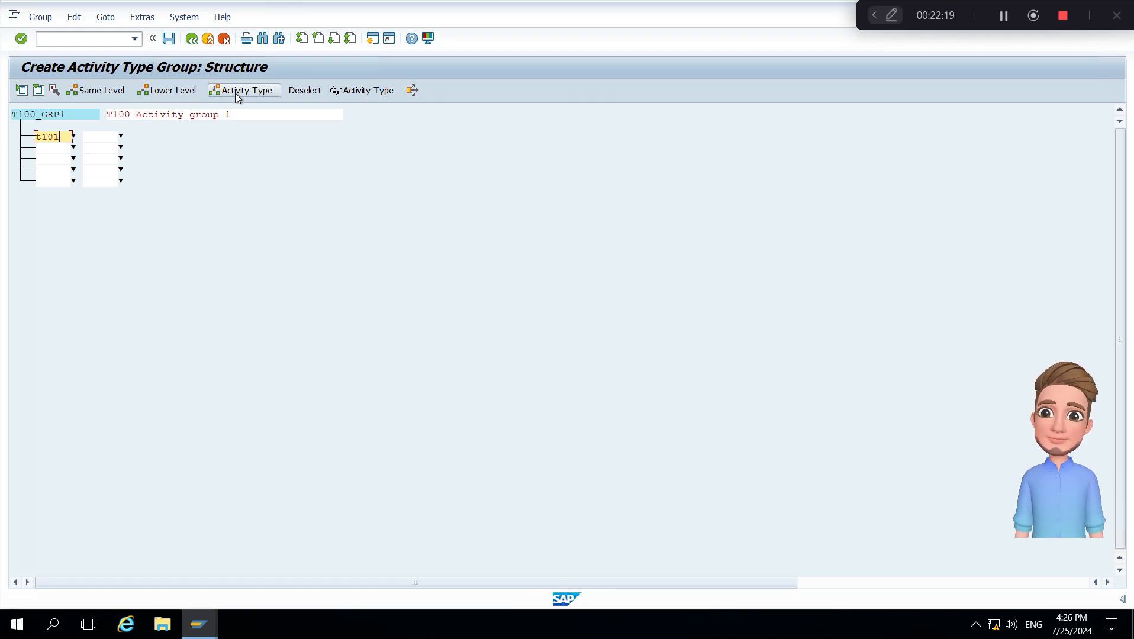
pyautogui.press('Tab')
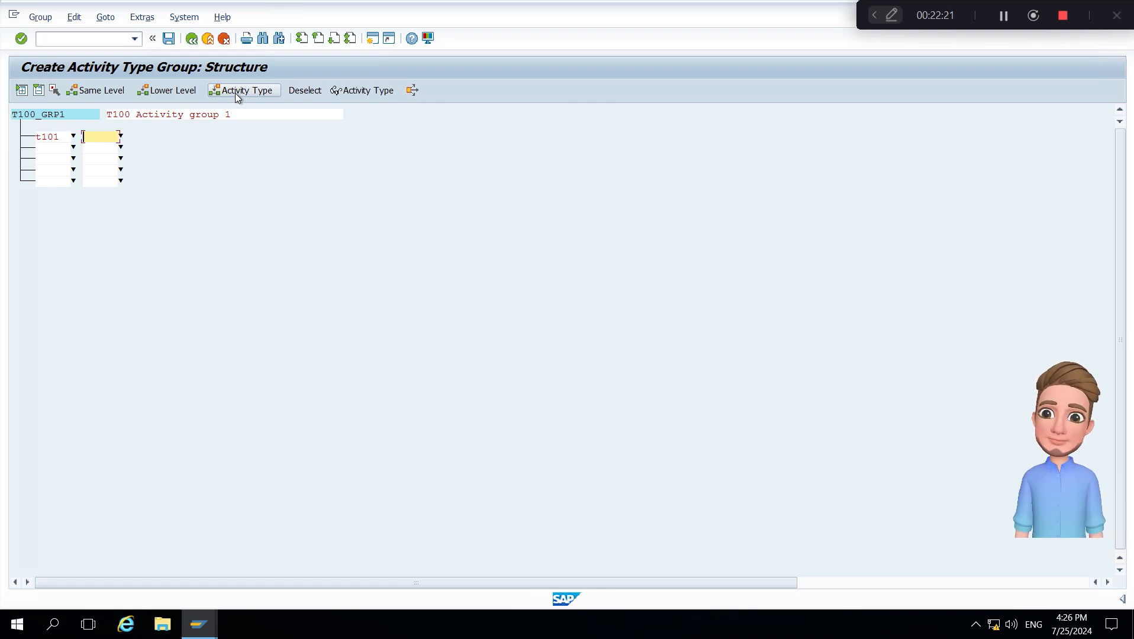
pyautogui.write('T10')
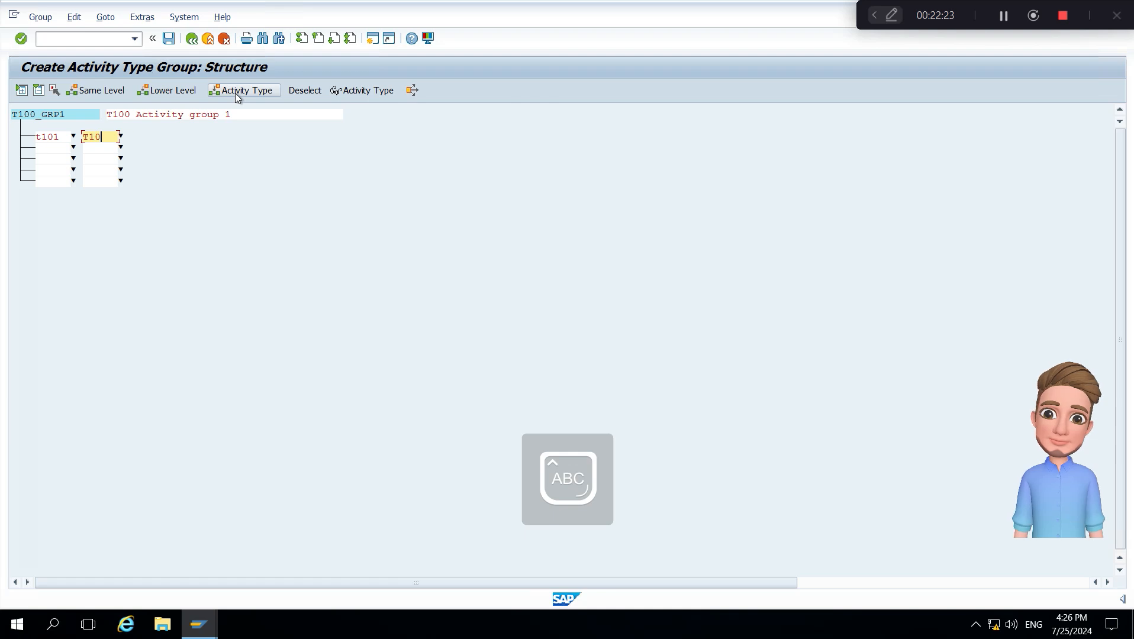
pyautogui.write('6')
pyautogui.press('Return')
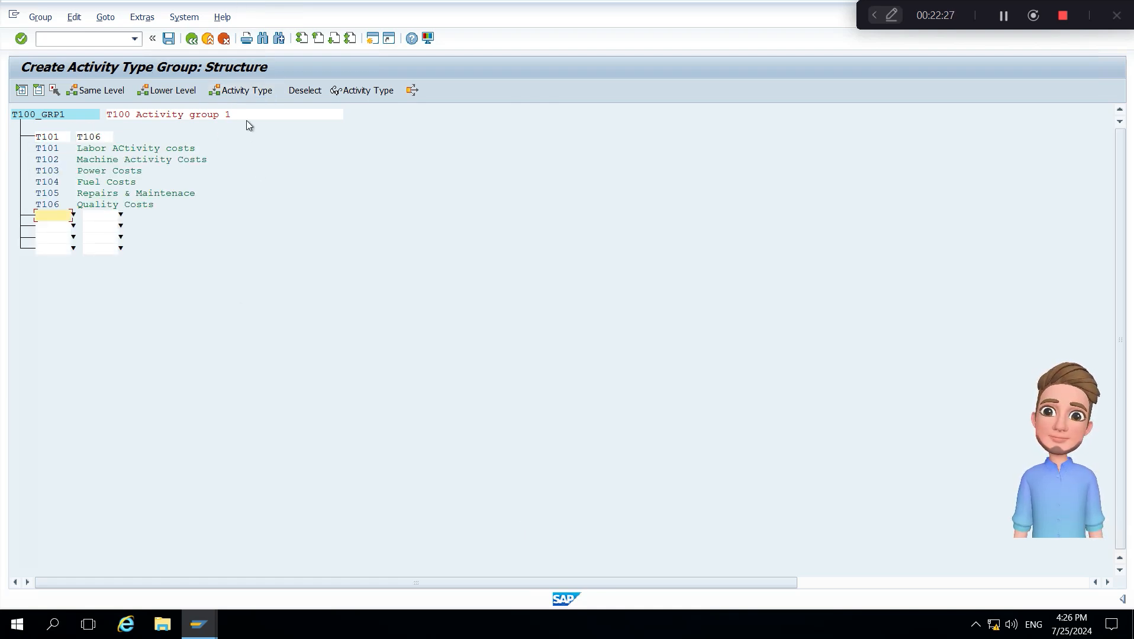
pyautogui.click(169, 39)
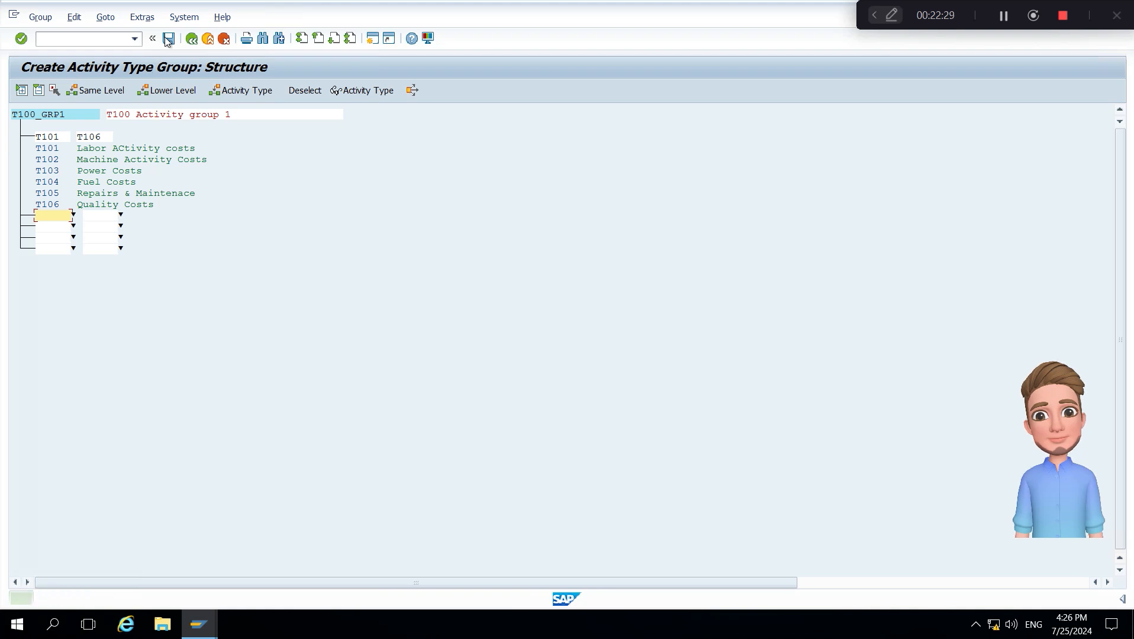
# Step: Open activity type/price planning with transaction KP26 and set version 0, periods 1 to 12 and fiscal year 2024
pyautogui.click(115, 39)
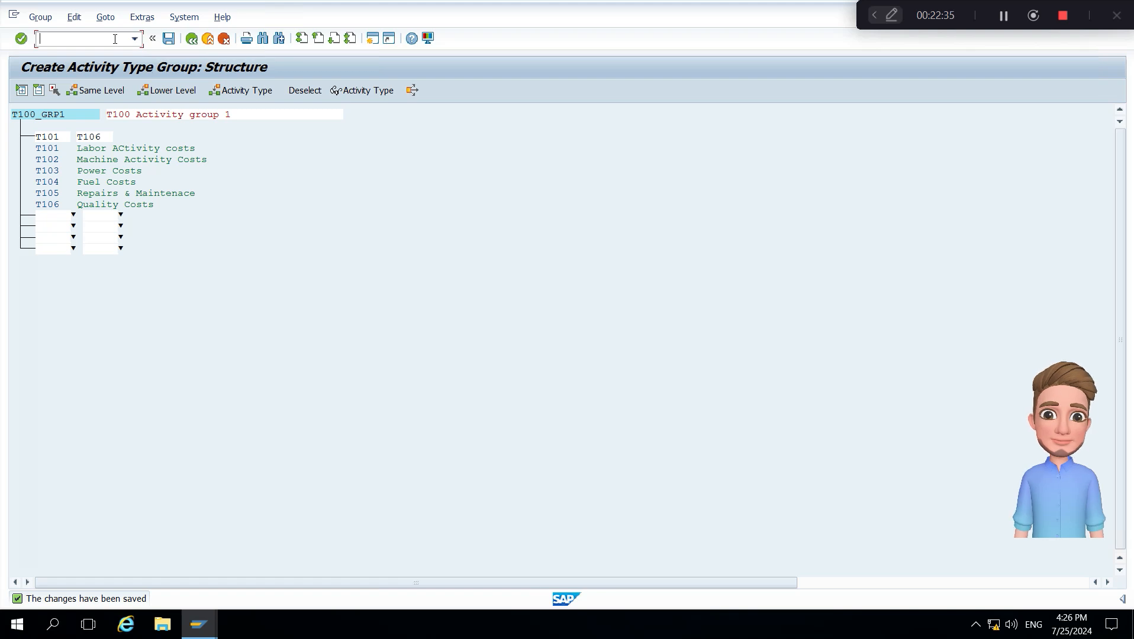
pyautogui.write('/NKP')
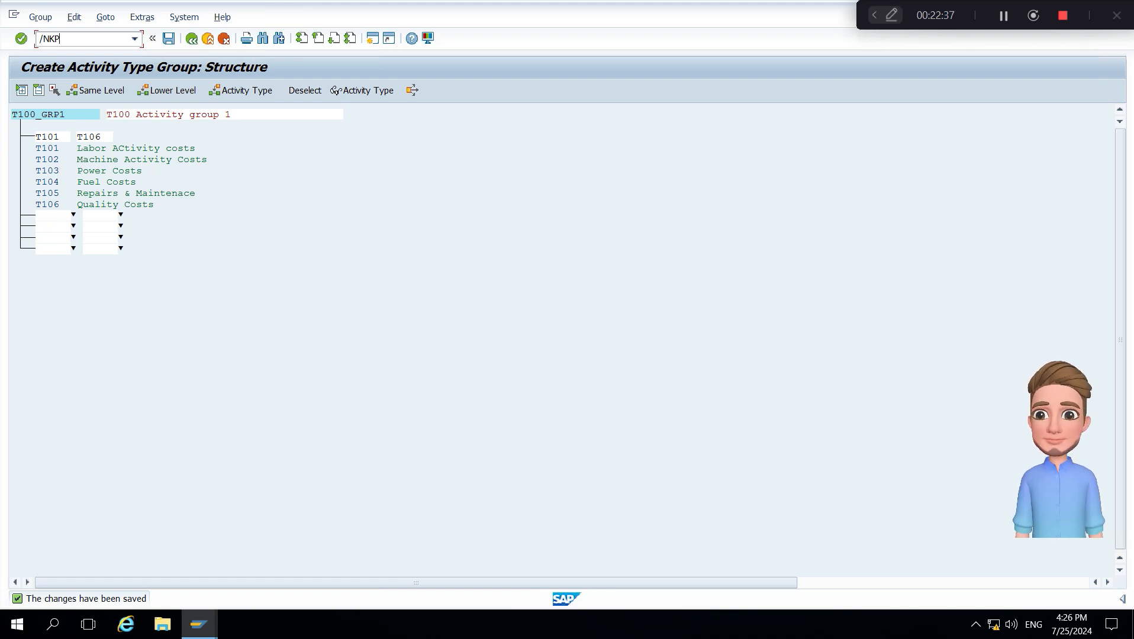
pyautogui.write('26')
pyautogui.press('Return')
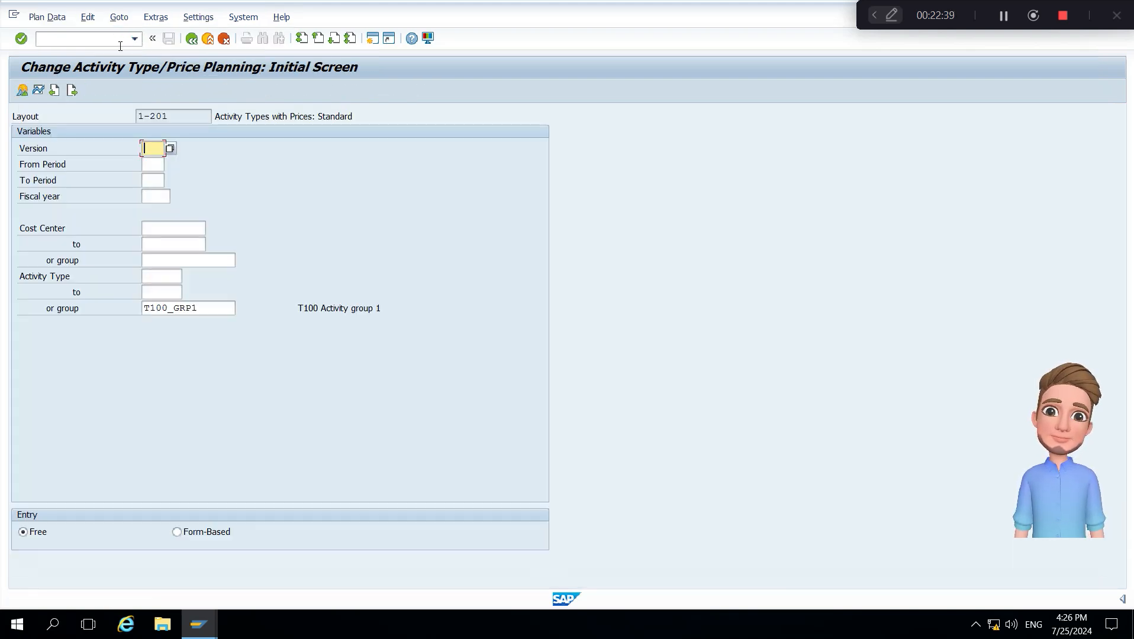
pyautogui.write('0')
pyautogui.press('Tab')
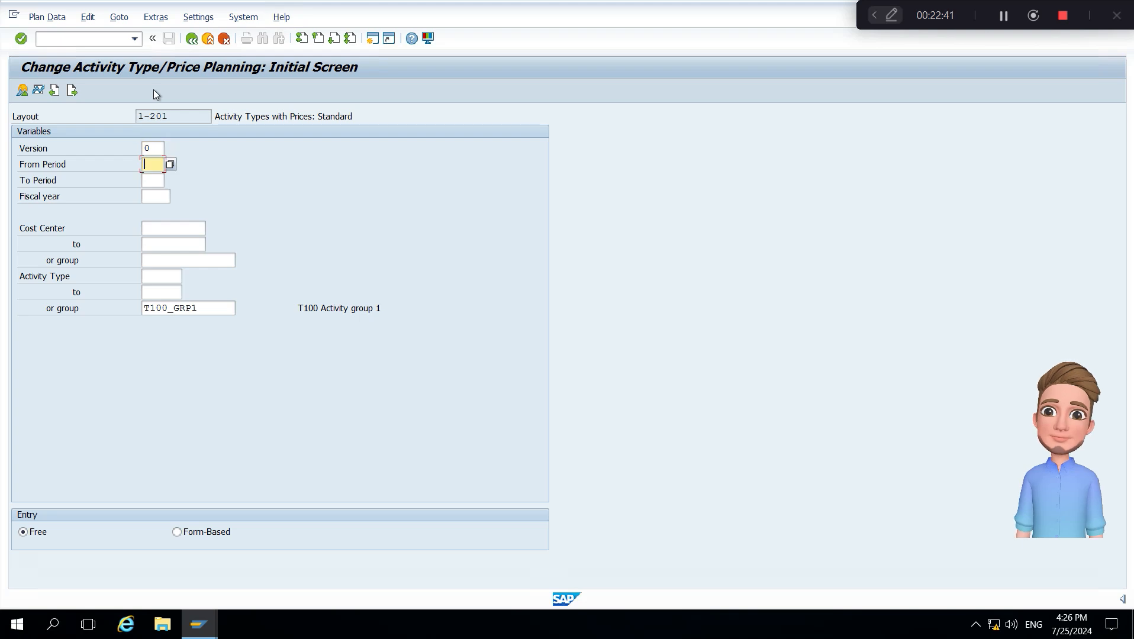
pyautogui.write('1')
pyautogui.press('Tab')
pyautogui.write('12')
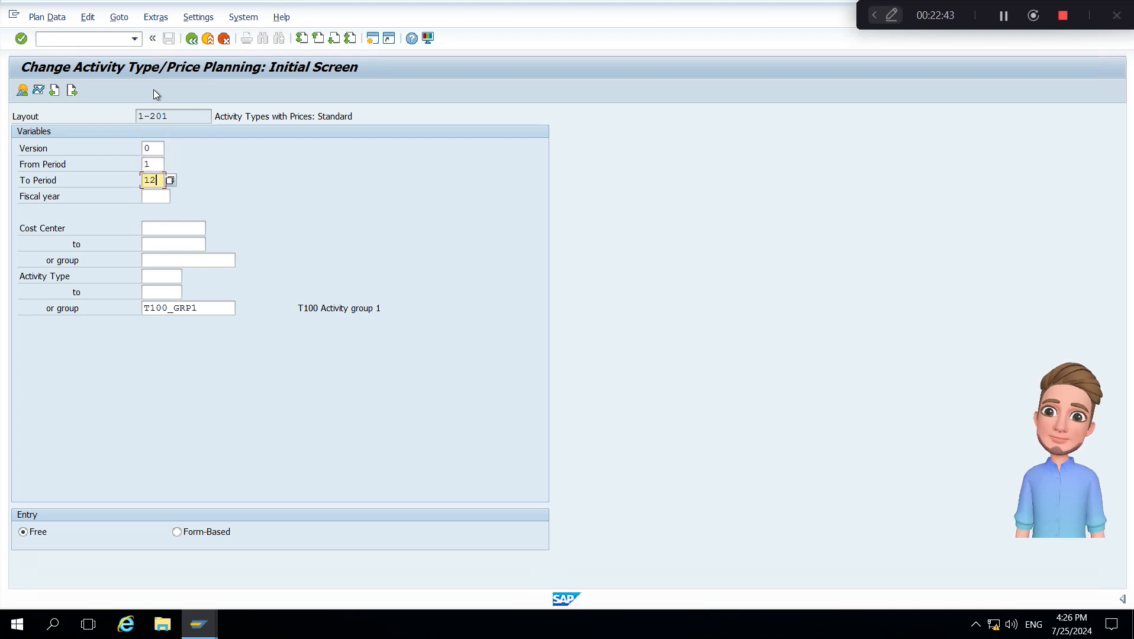
pyautogui.press('Tab')
pyautogui.write('2024')
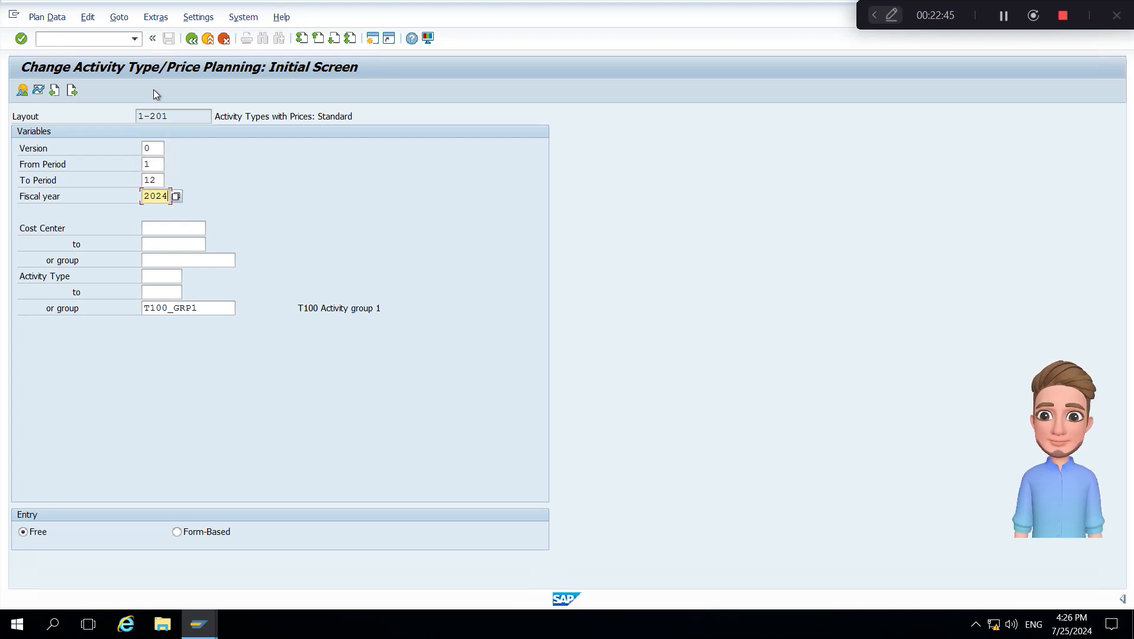
# Step: Enter cost center T101GB0001, keep activity type group T100_GRP1, choose form-based entry and open the planning overview
pyautogui.press('Tab')
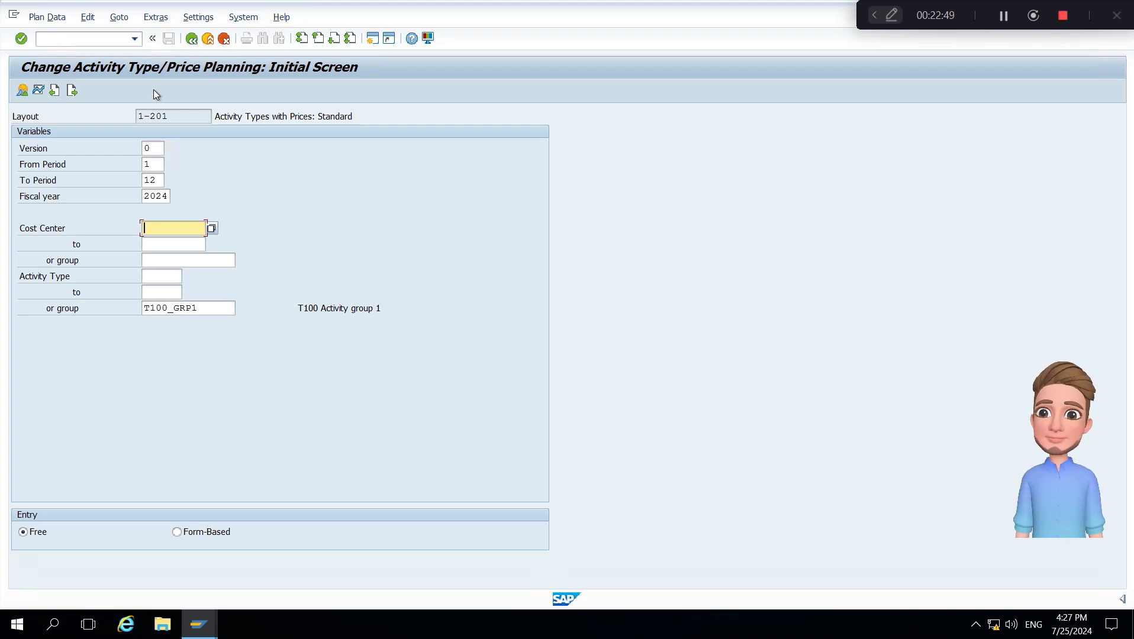
pyautogui.write('T101')
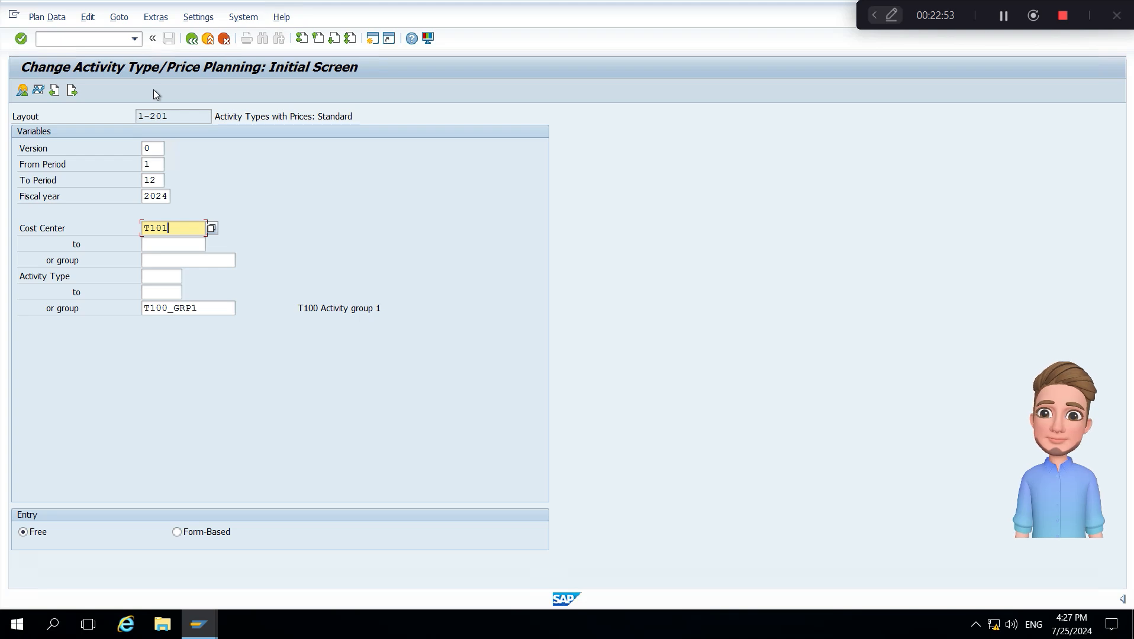
pyautogui.write('GB000')
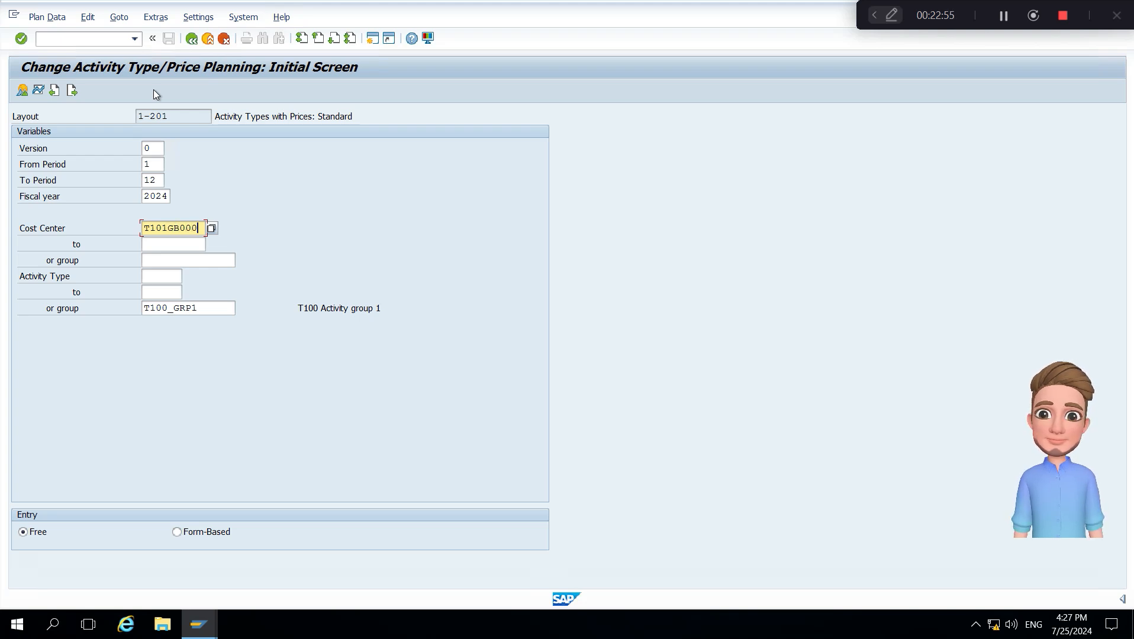
pyautogui.write('1')
pyautogui.press('Tab')
pyautogui.press('Tab')
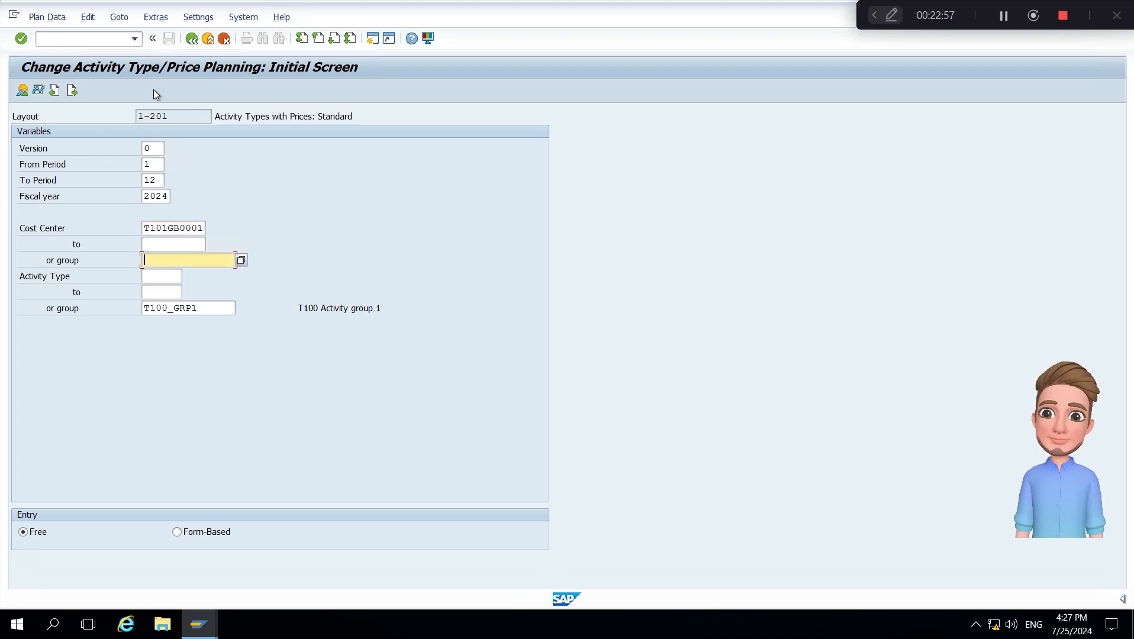
pyautogui.press('Tab')
pyautogui.press('Tab')
pyautogui.press('Tab')
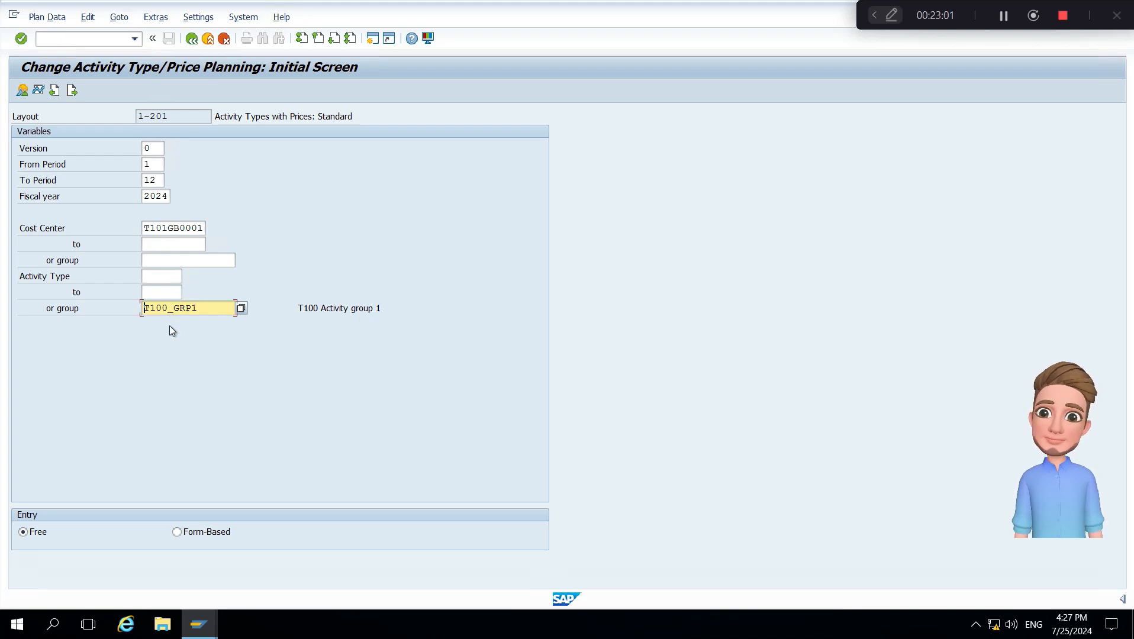
pyautogui.click(210, 533)
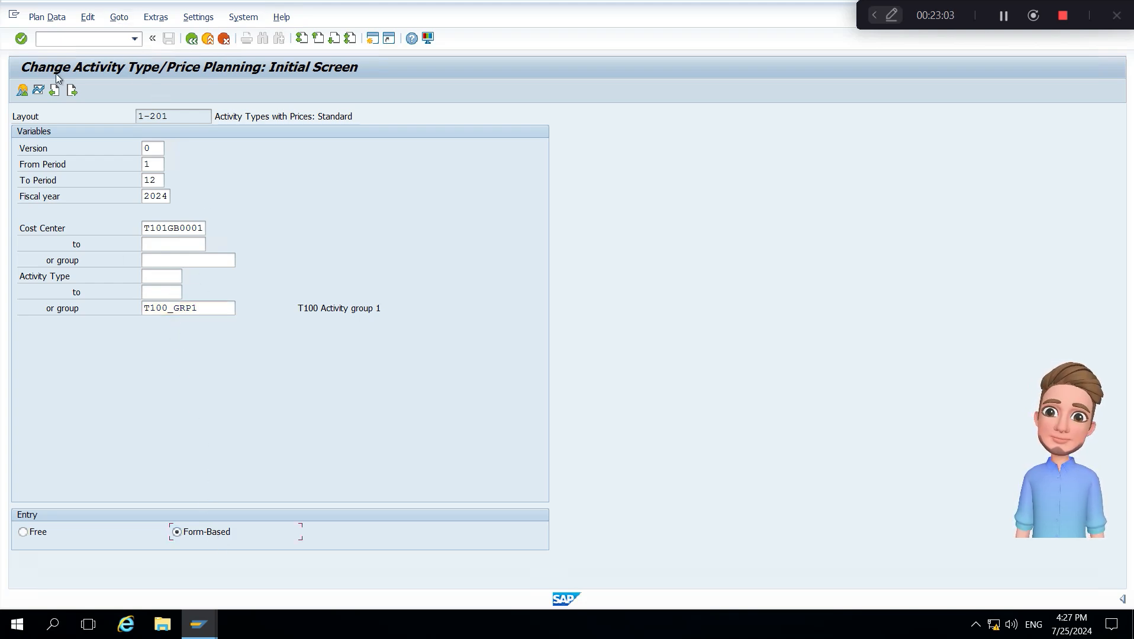
pyautogui.click(23, 90)
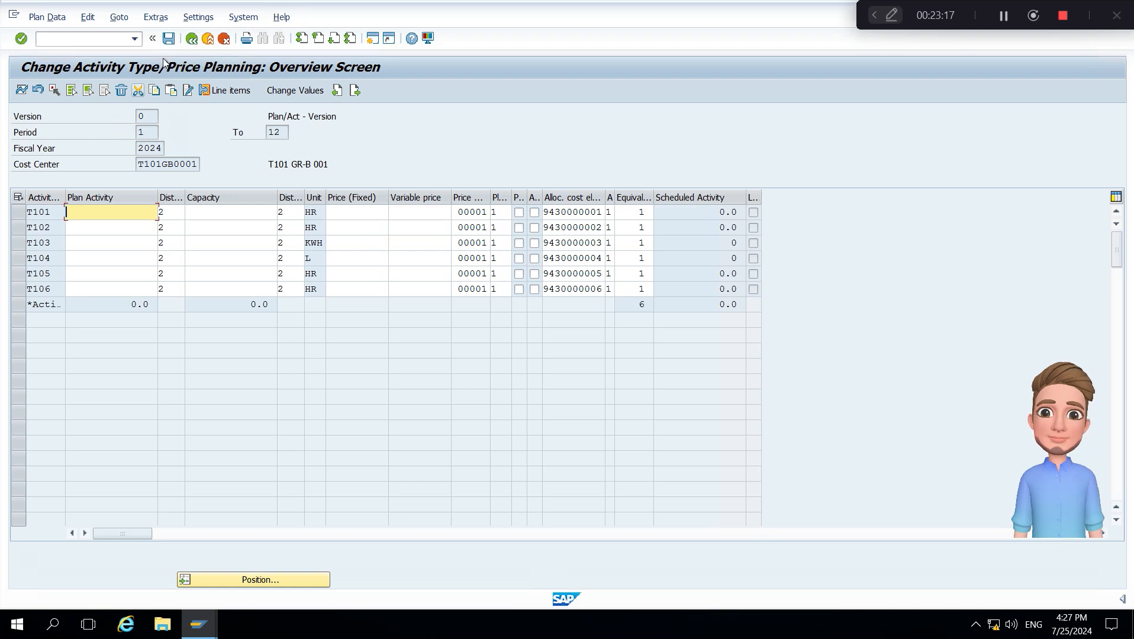
# Step: Return to the planning selection, replace activity type group T100_GRP1 with single activity type T101, and open the planning overview
pyautogui.click(194, 41)
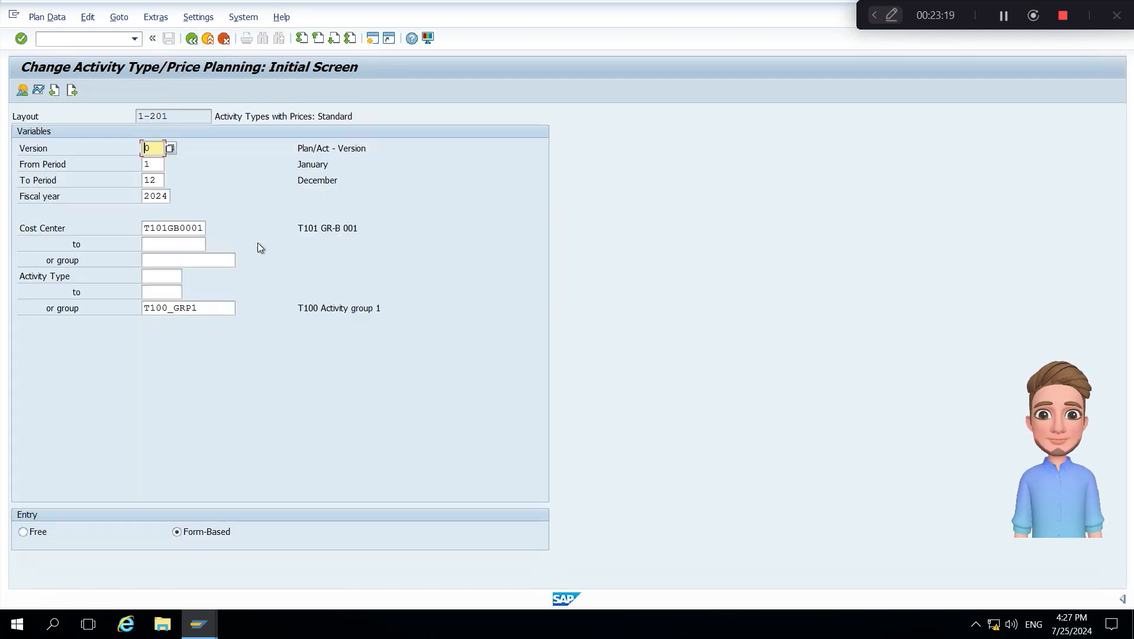
pyautogui.click(214, 308)
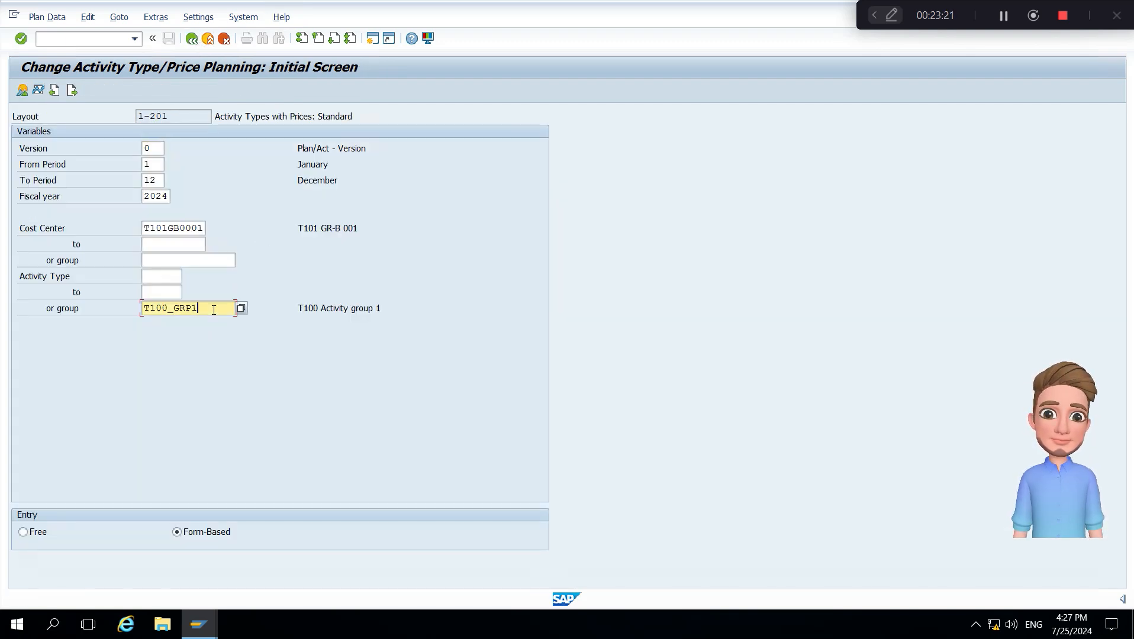
pyautogui.doubleClick(214, 309)
pyautogui.press('BackSpace')
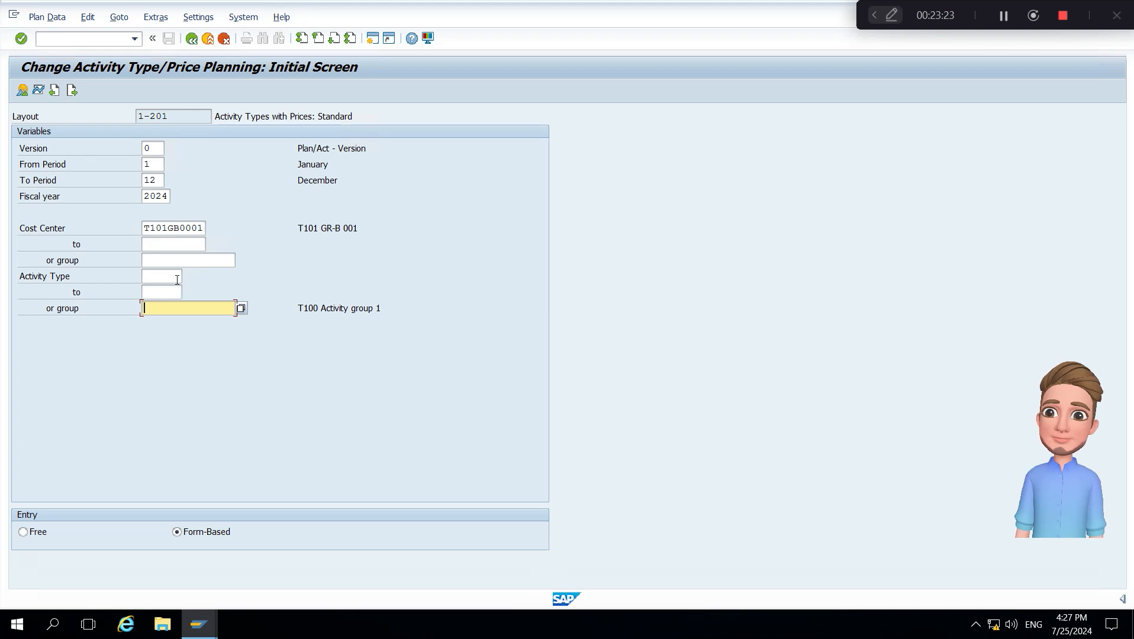
pyautogui.click(176, 279)
pyautogui.write('T1')
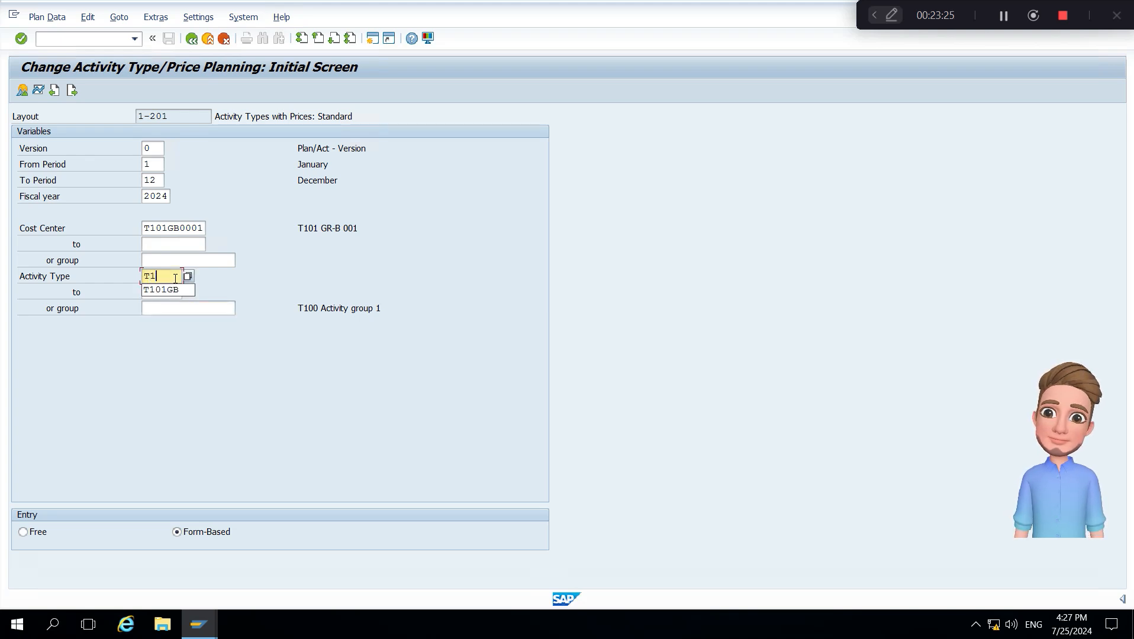
pyautogui.write('01')
pyautogui.press('Return')
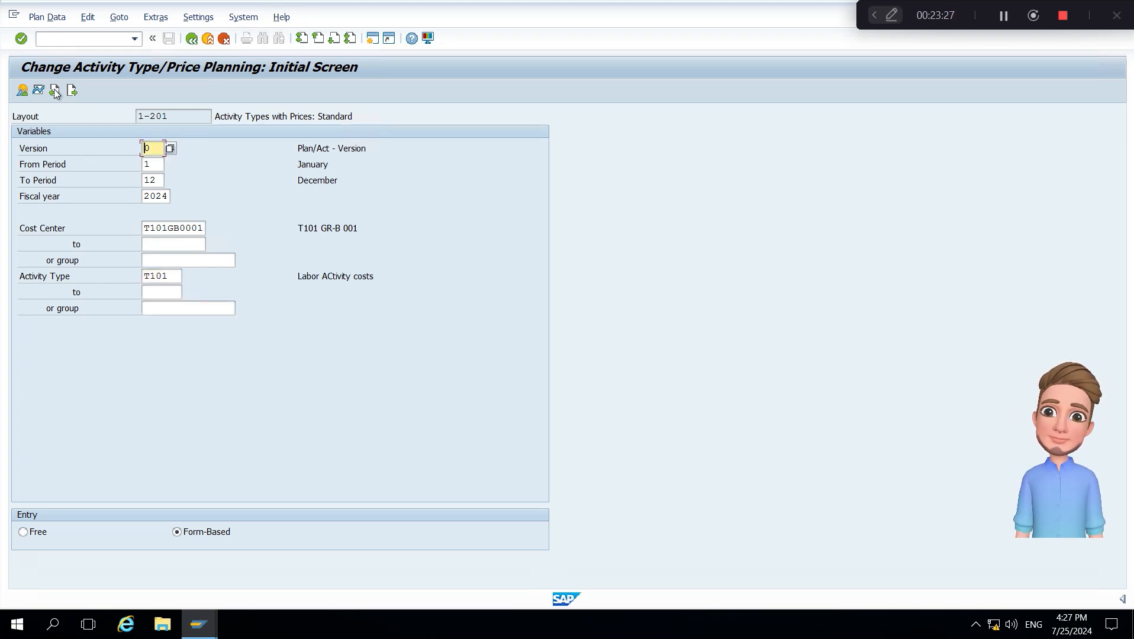
pyautogui.click(22, 90)
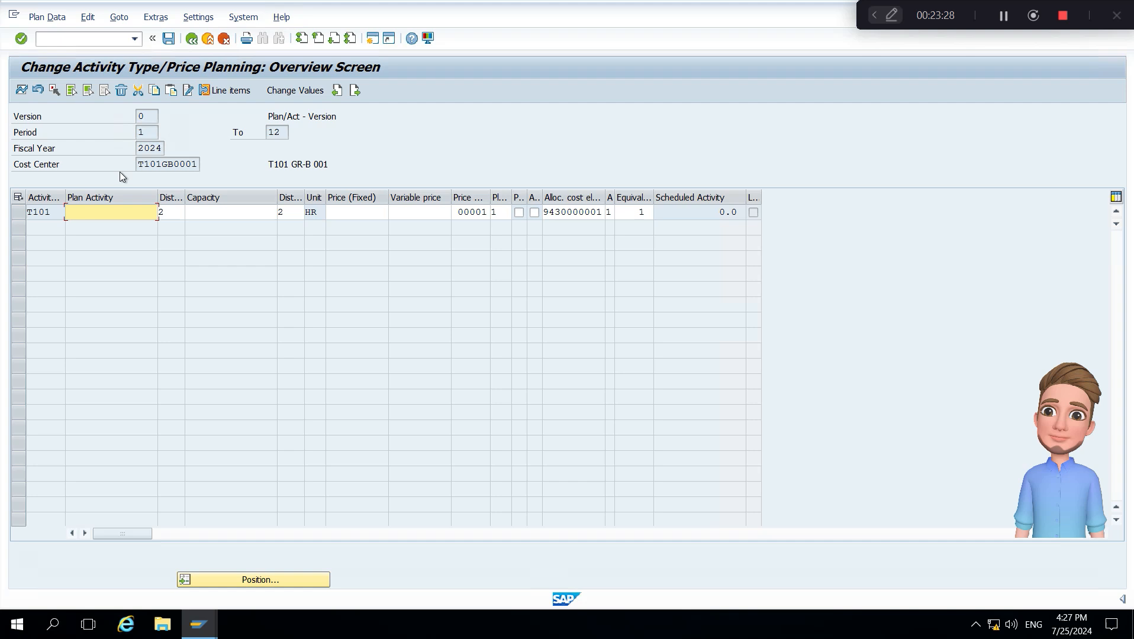
# Step: Extend the activity type selection up to T103 and open the planning overview for the range
pyautogui.click(190, 40)
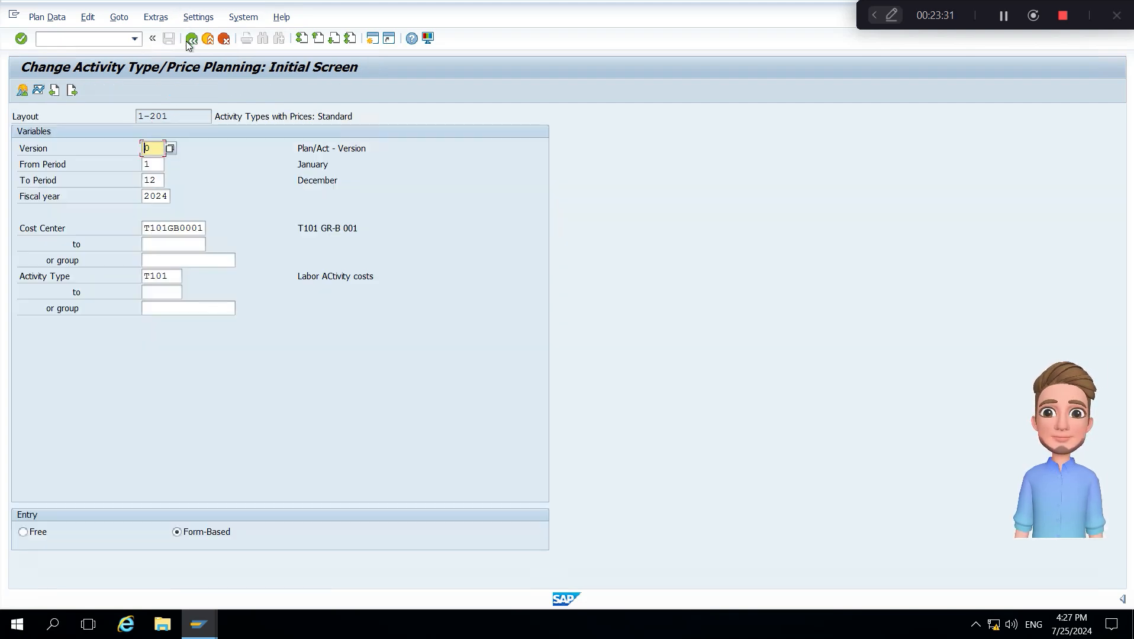
pyautogui.click(167, 292)
pyautogui.write('T103')
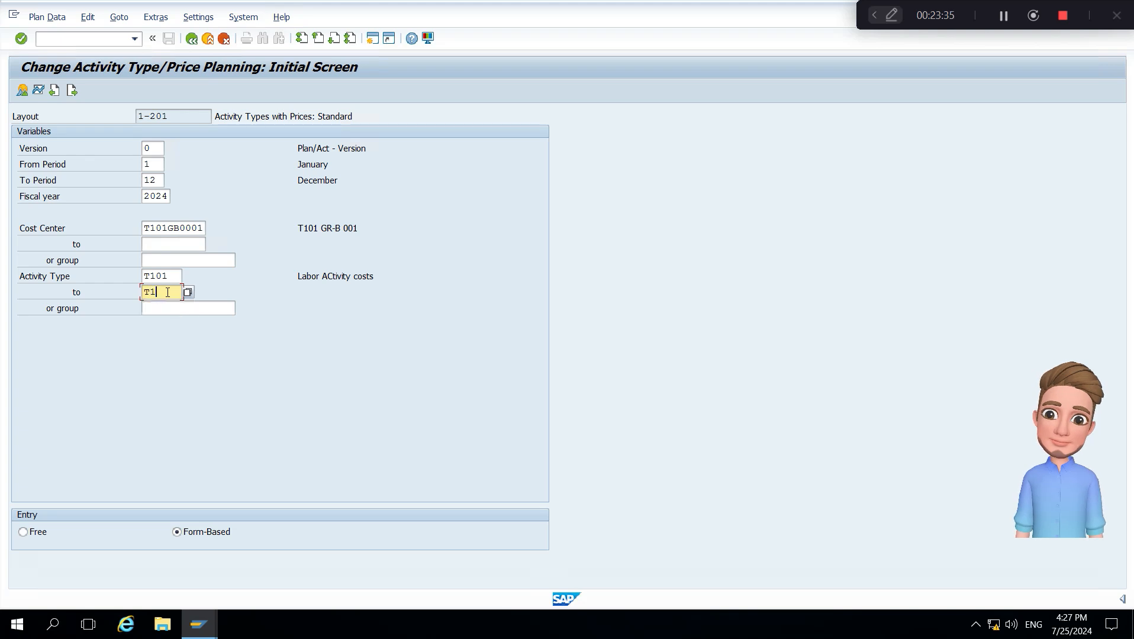
pyautogui.click(22, 91)
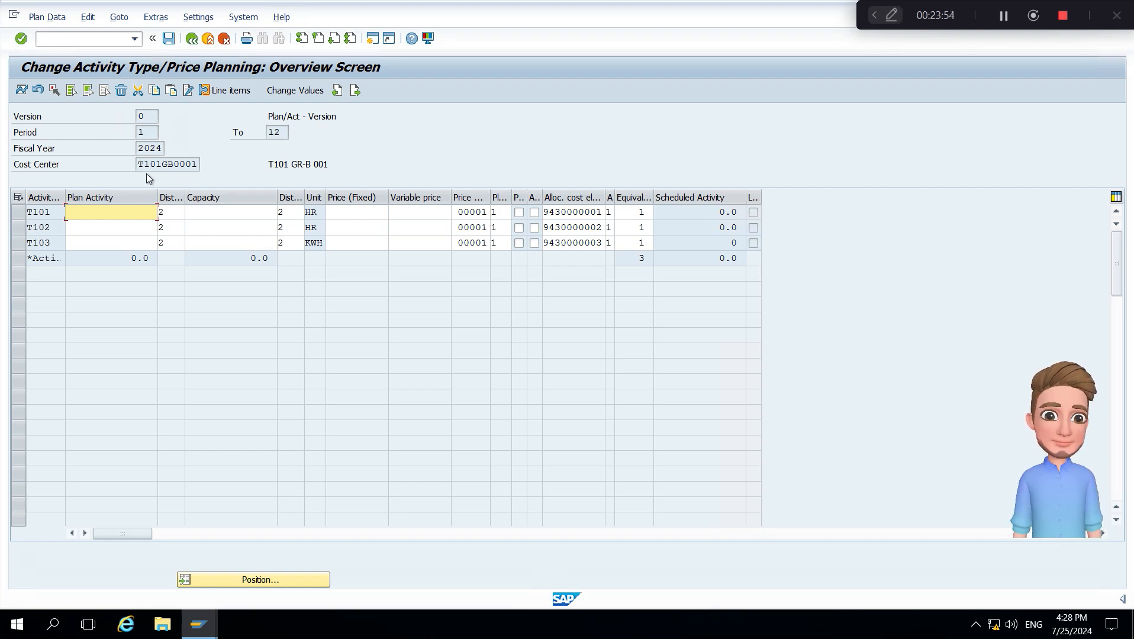
# Step: Open the work center display transaction CR03 in a new session
pyautogui.click(73, 40)
pyautogui.write('/OCR')
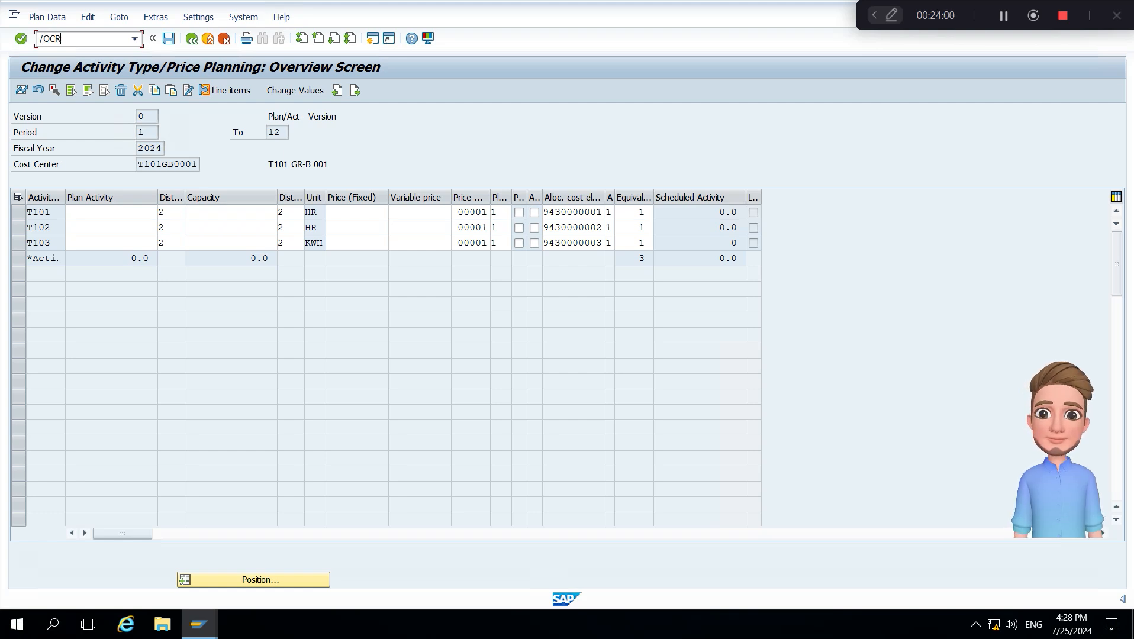
pyautogui.write('03')
pyautogui.press('Return')
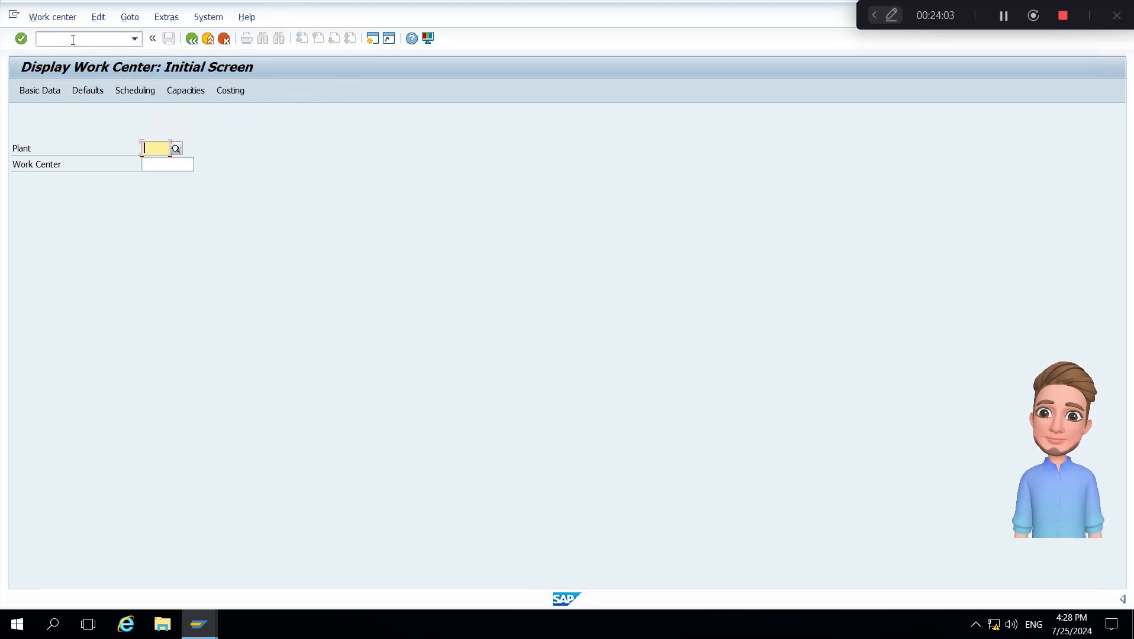
pyautogui.click(166, 16)
pyautogui.moveTo(129, 21)
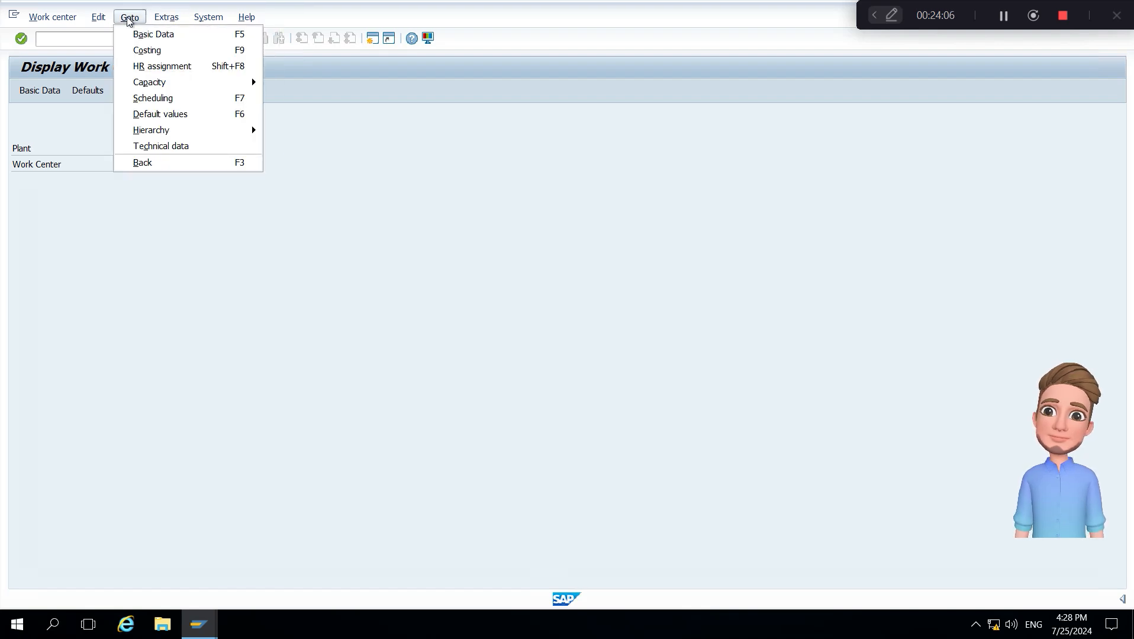
pyautogui.click(484, 159)
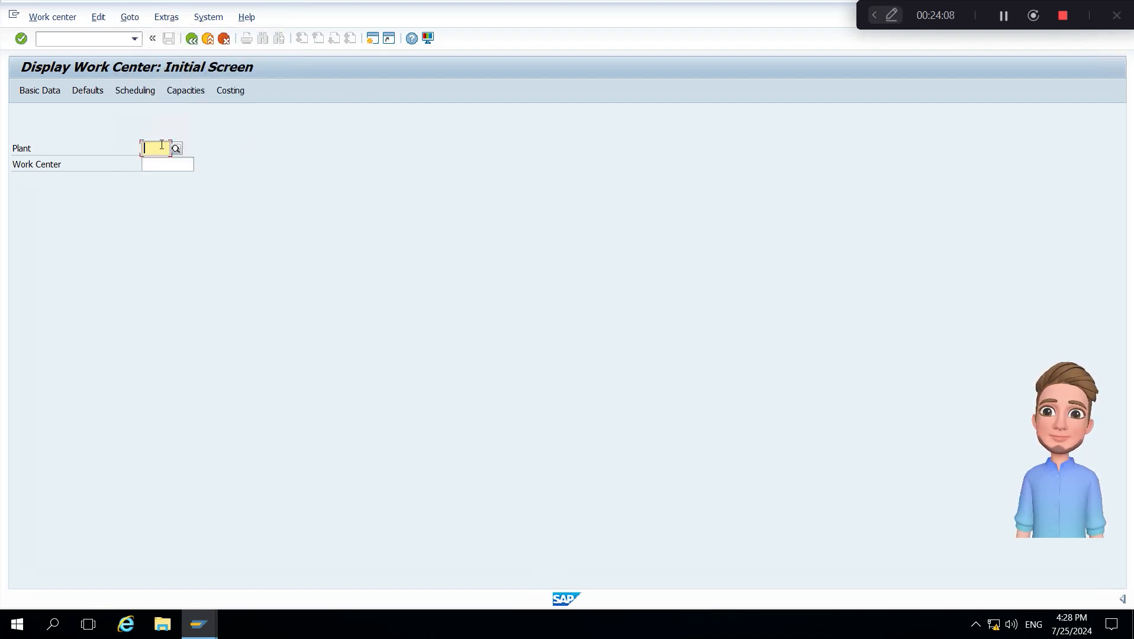
# Step: Display work center K101WC01 of plant K101 and open its costing data
pyautogui.write('K')
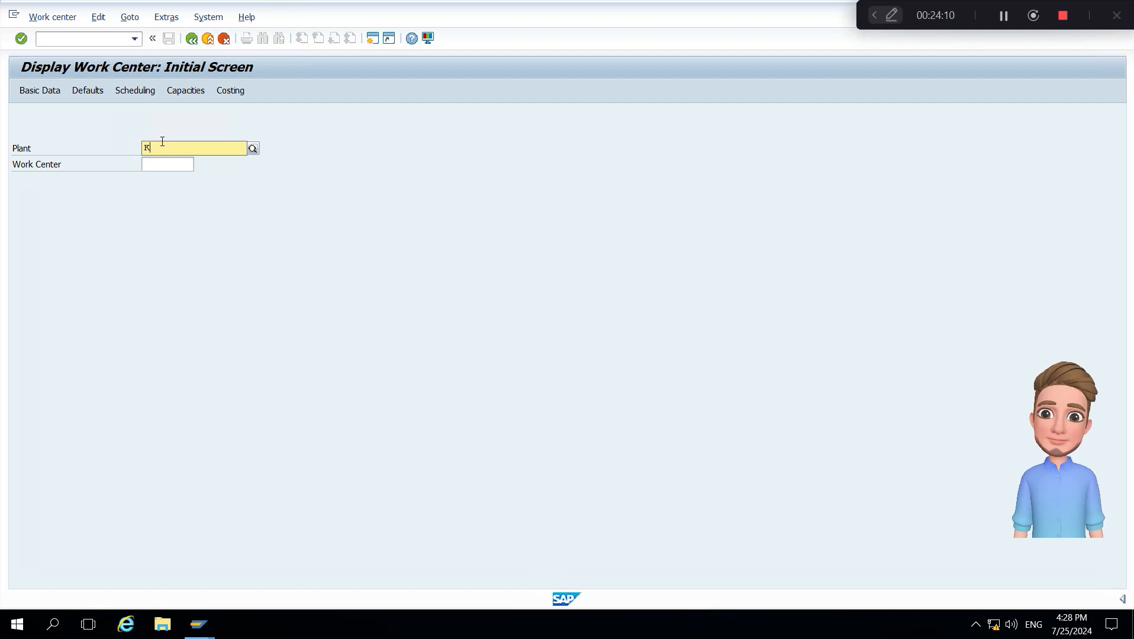
pyautogui.write('1010')
pyautogui.press('Tab')
pyautogui.write('K1')
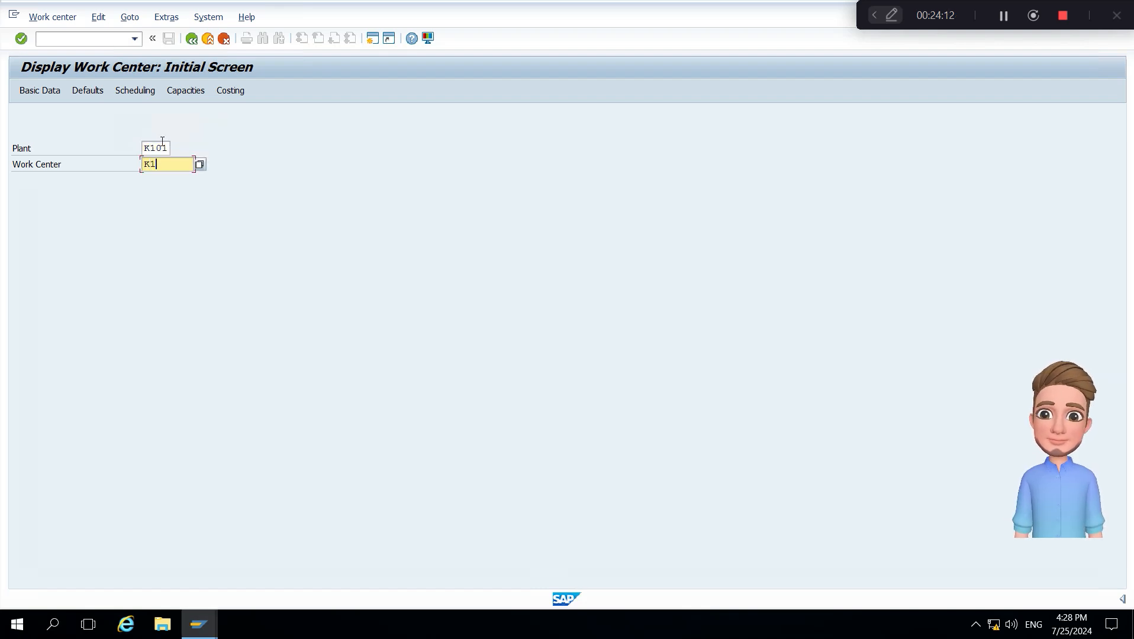
pyautogui.write('01WC01')
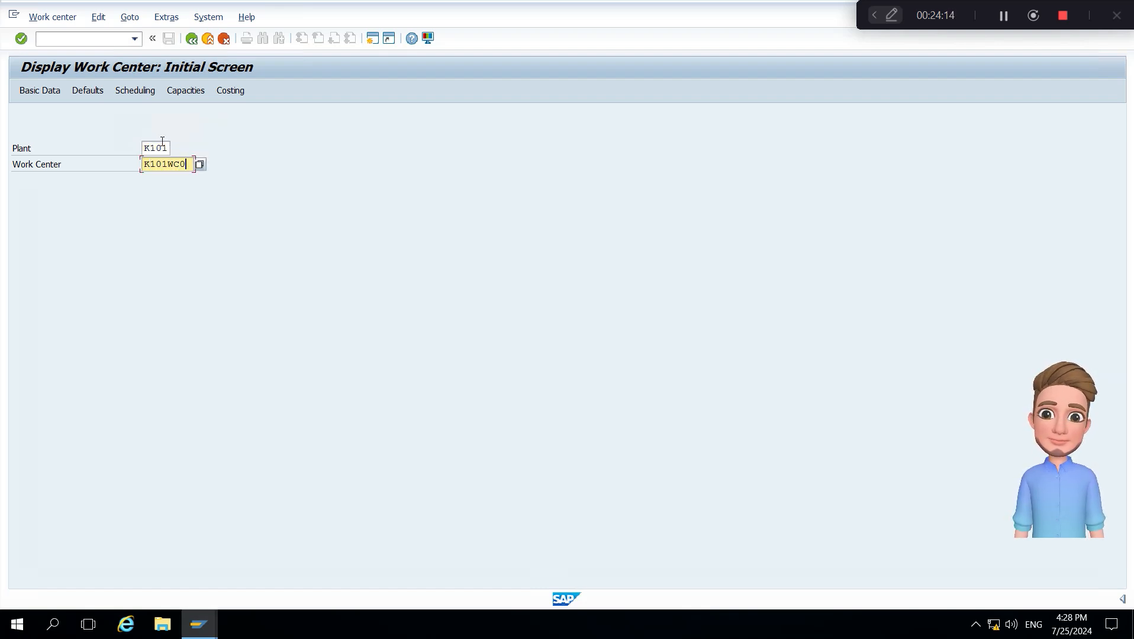
pyautogui.press('Return')
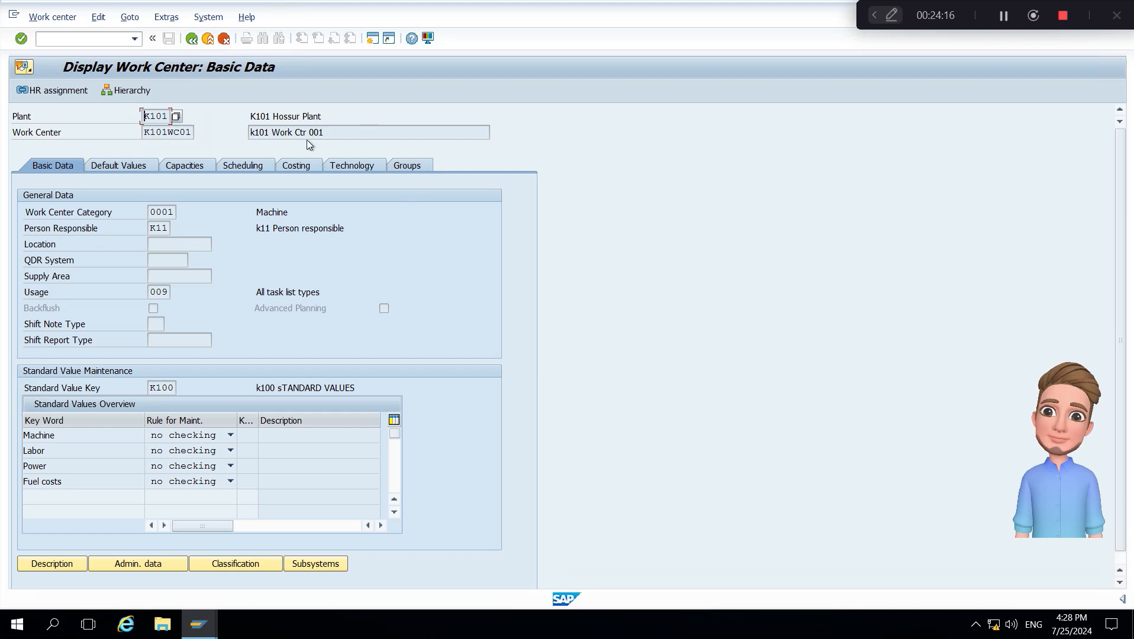
pyautogui.click(307, 168)
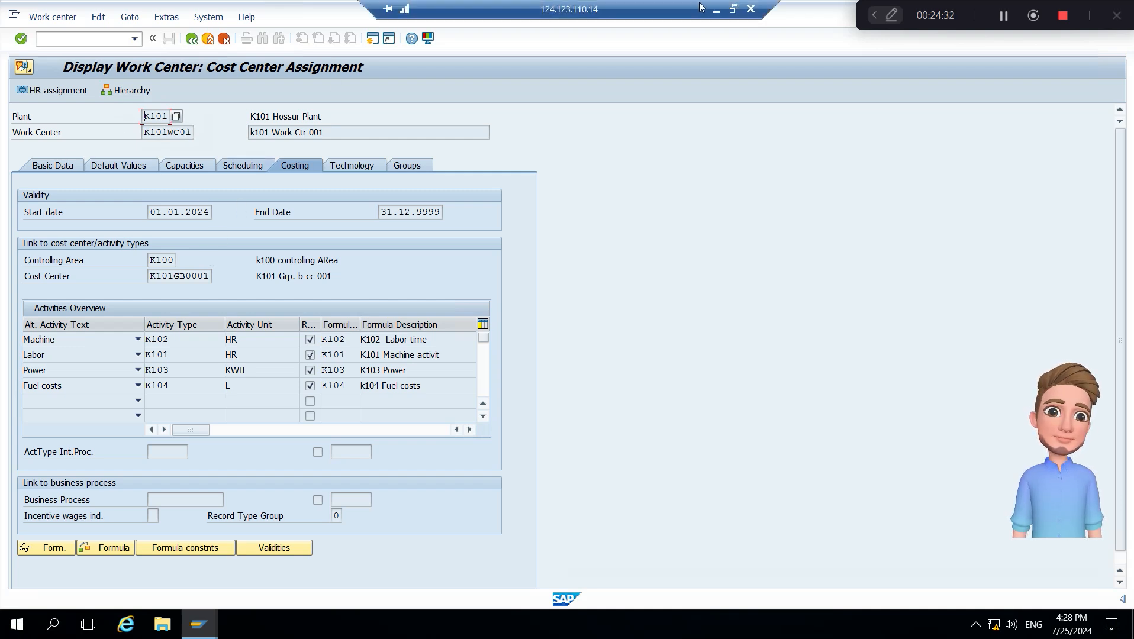
# Step: Switch to the PowerPoint slide show, view the Activity Type slide, and return to the remote desktop session
pyautogui.click(732, 9)
pyautogui.click(718, 611)
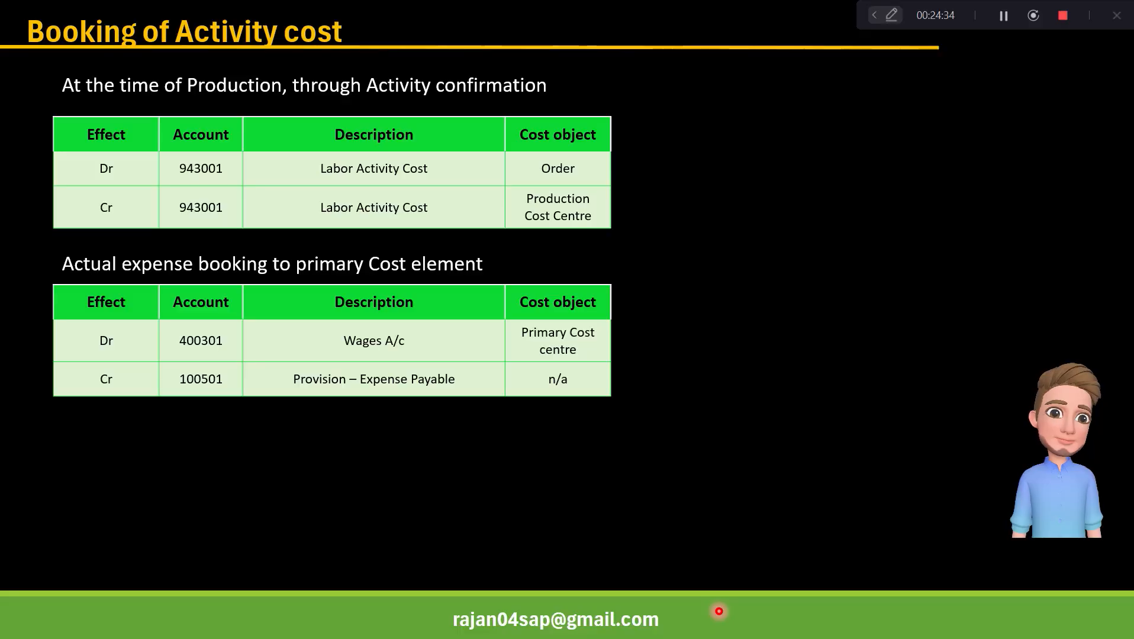
pyautogui.click(639, 499)
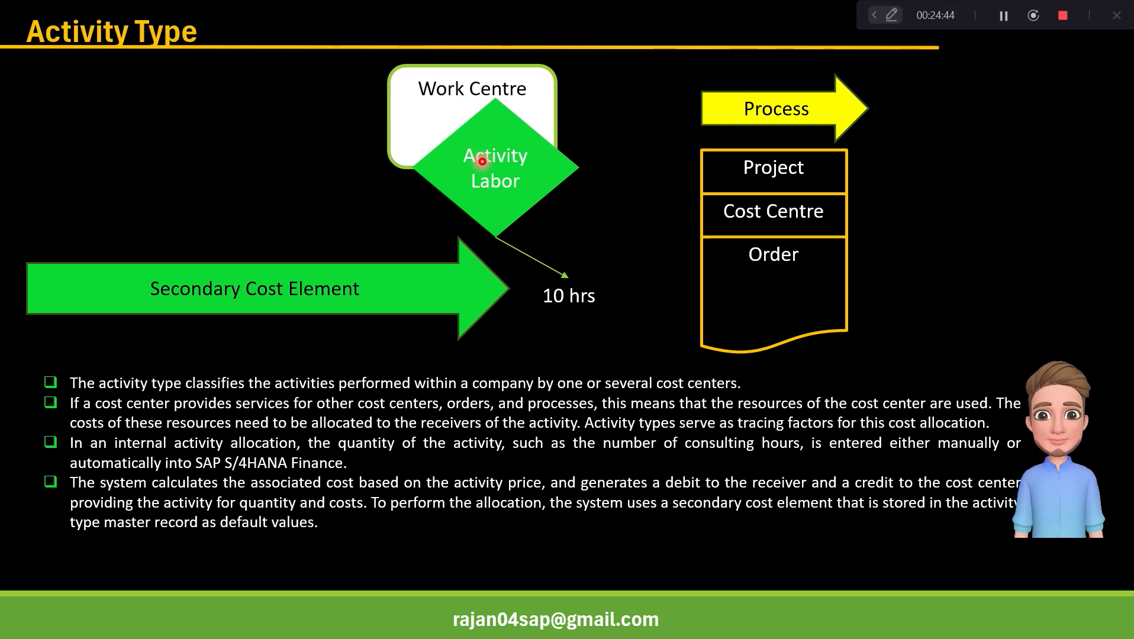
pyautogui.hotkey('alt', 'Tab')
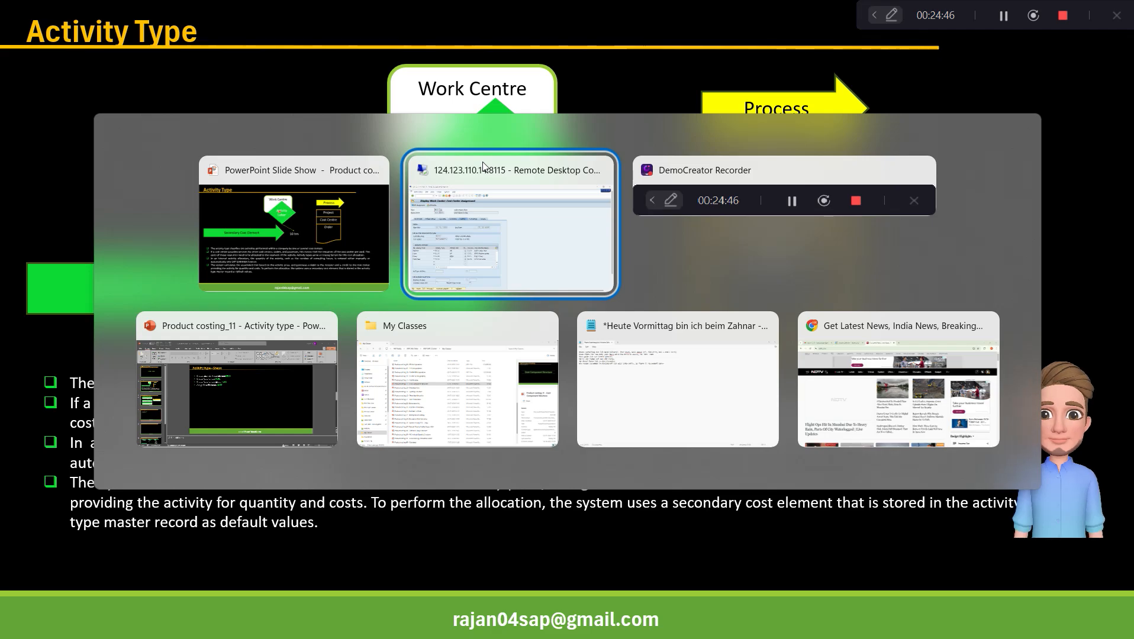
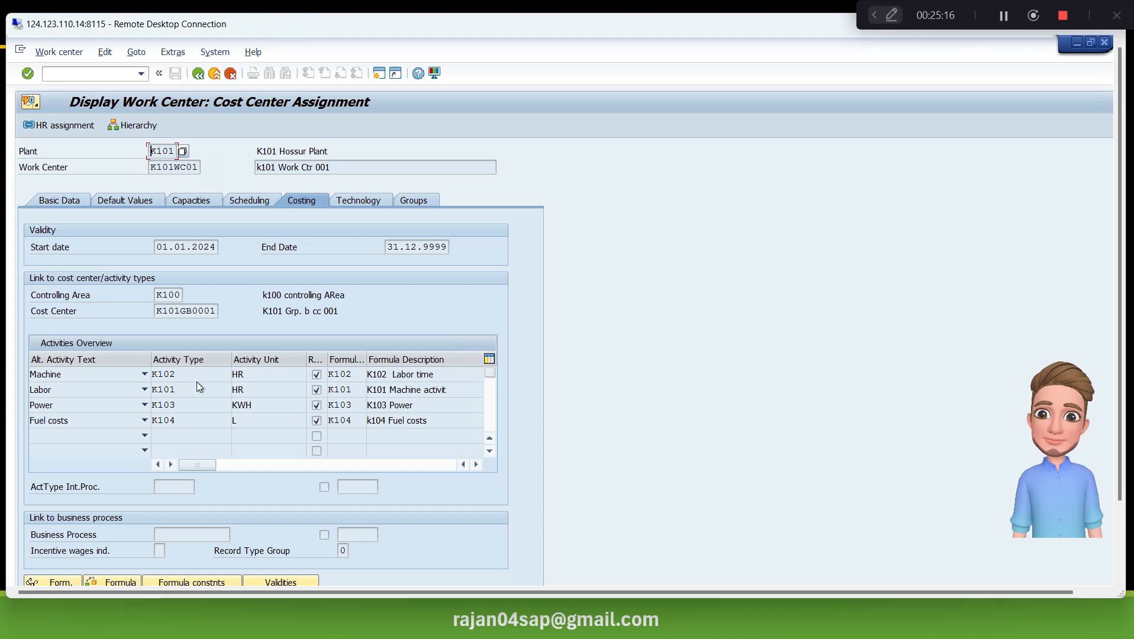
# Step: Examine the Machine and Labor activity formulas and the cost center assigned to the work center, with the remote session in full screen
pyautogui.click(349, 376)
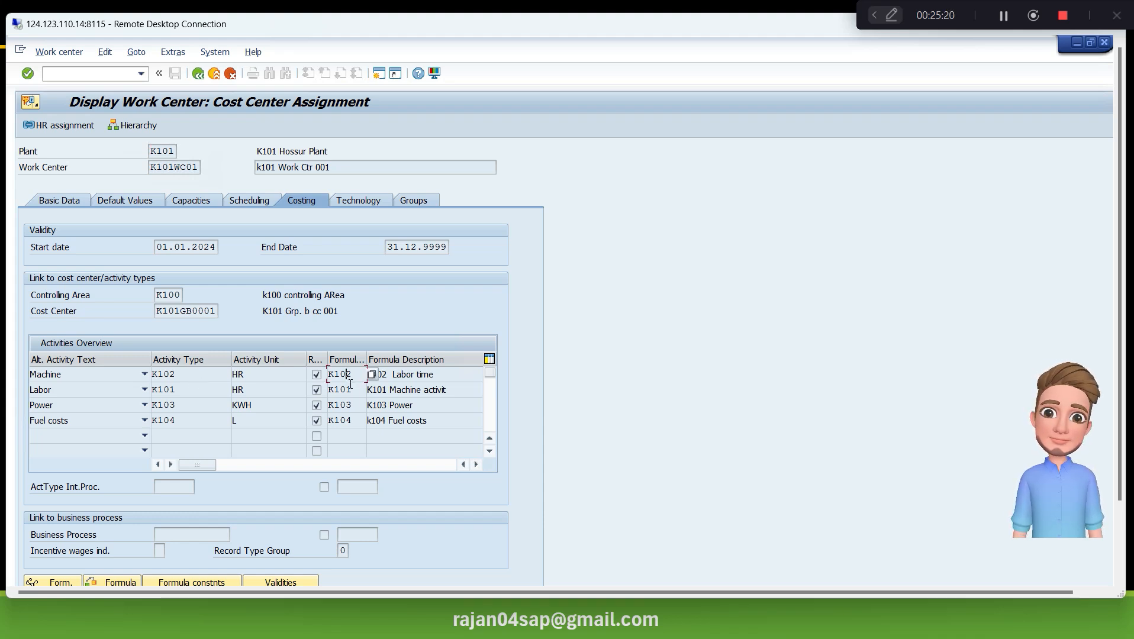
pyautogui.click(350, 385)
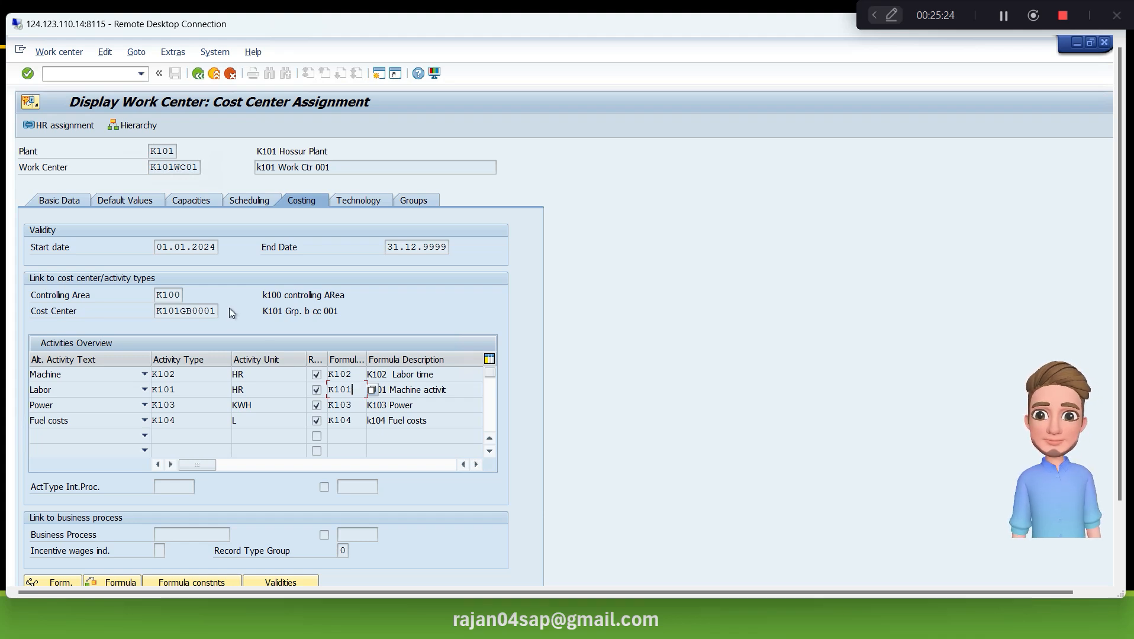
pyautogui.click(201, 311)
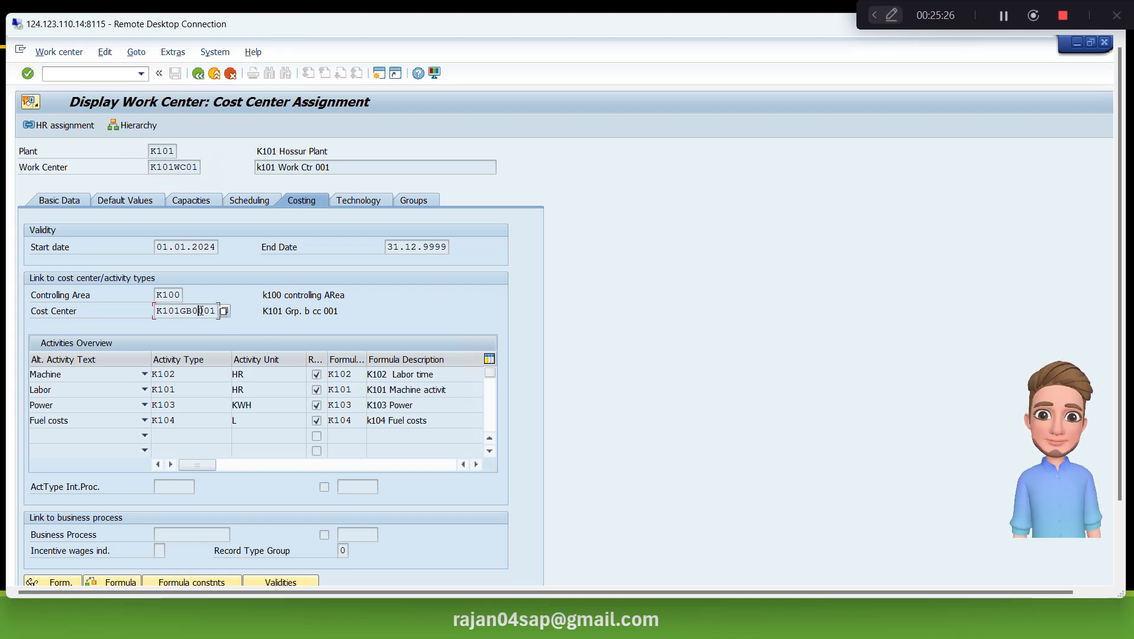
pyautogui.doubleClick(546, 23)
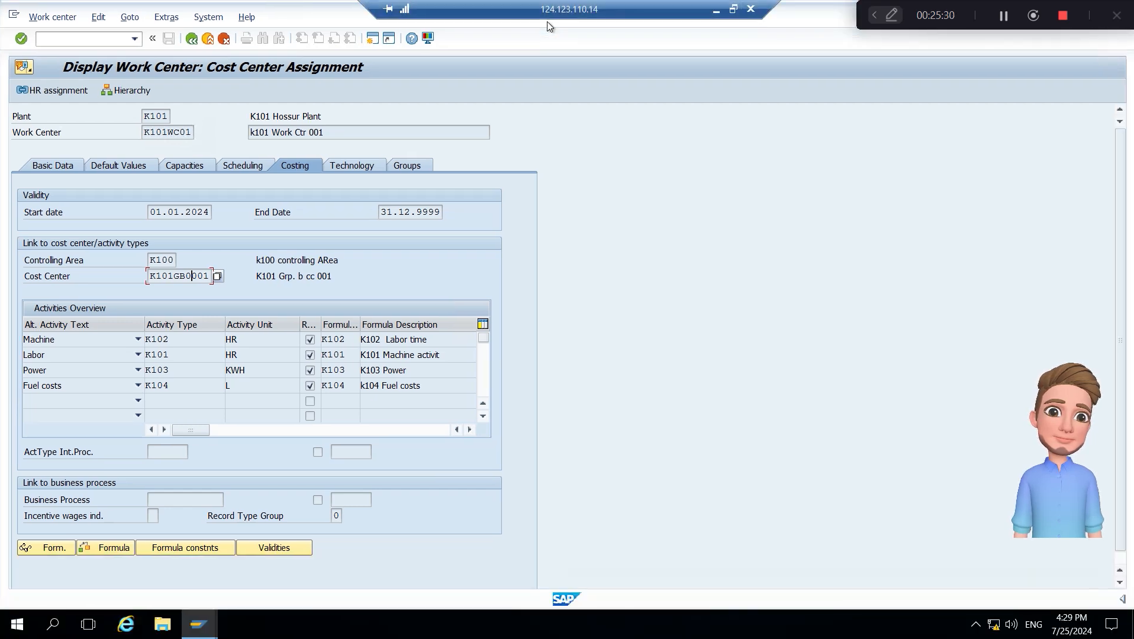
# Step: In the price planning session, set plan activity to 10000 for T101, 12000 for T102 and 5000 for T103, save, and reopen the overview
pyautogui.hotkey('alt', 'Tab')
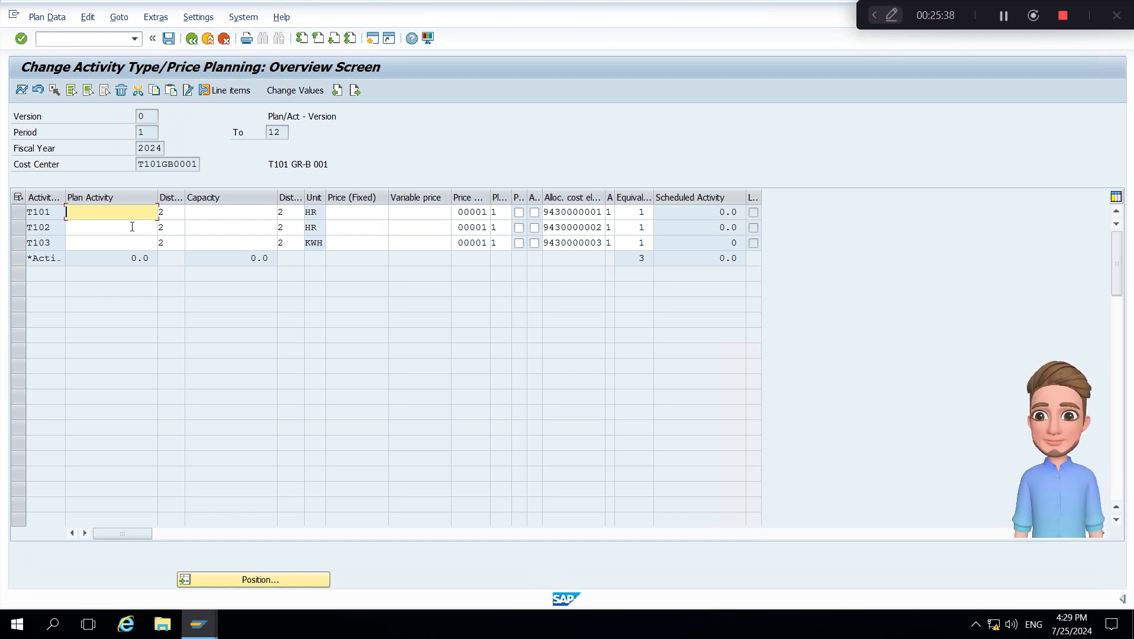
pyautogui.write('10000')
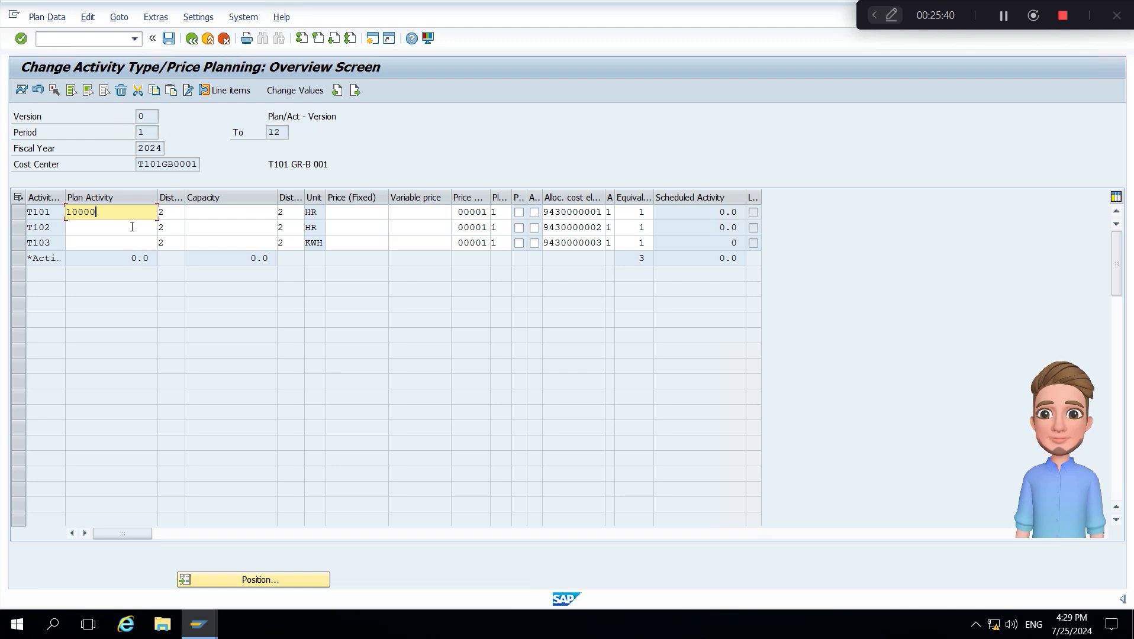
pyautogui.hotkey('shift', 'Home')
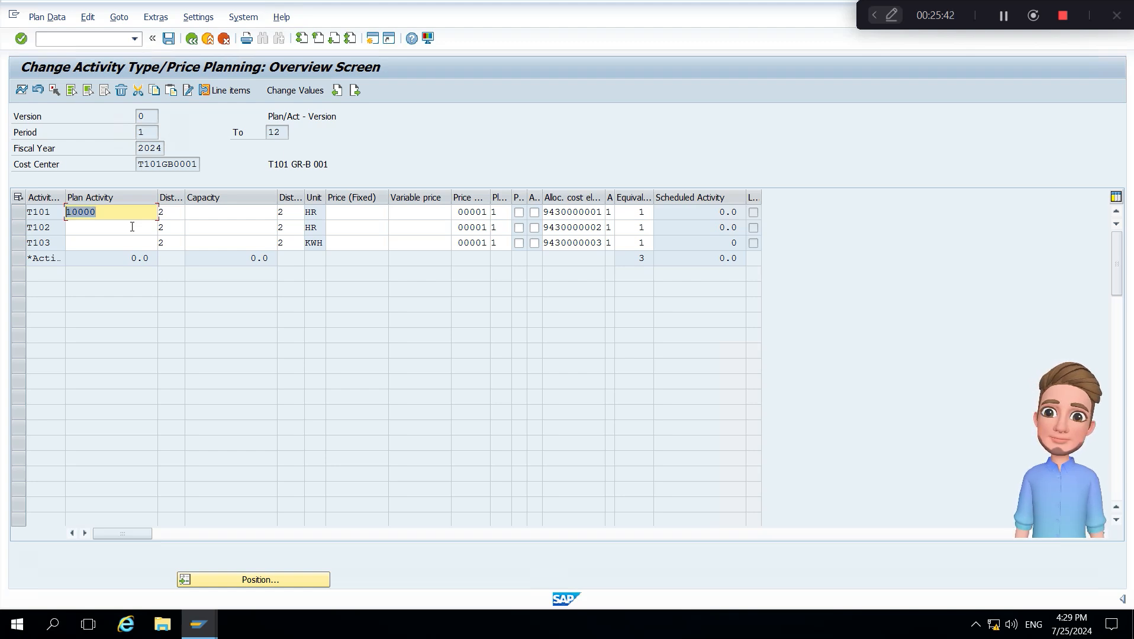
pyautogui.click(132, 227)
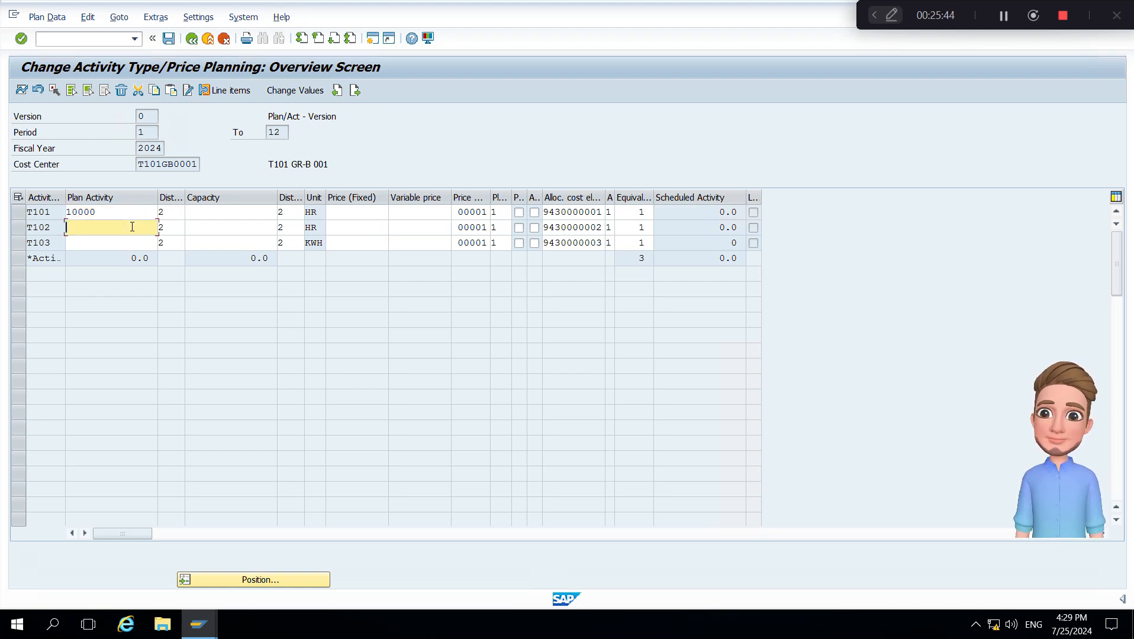
pyautogui.write('12000')
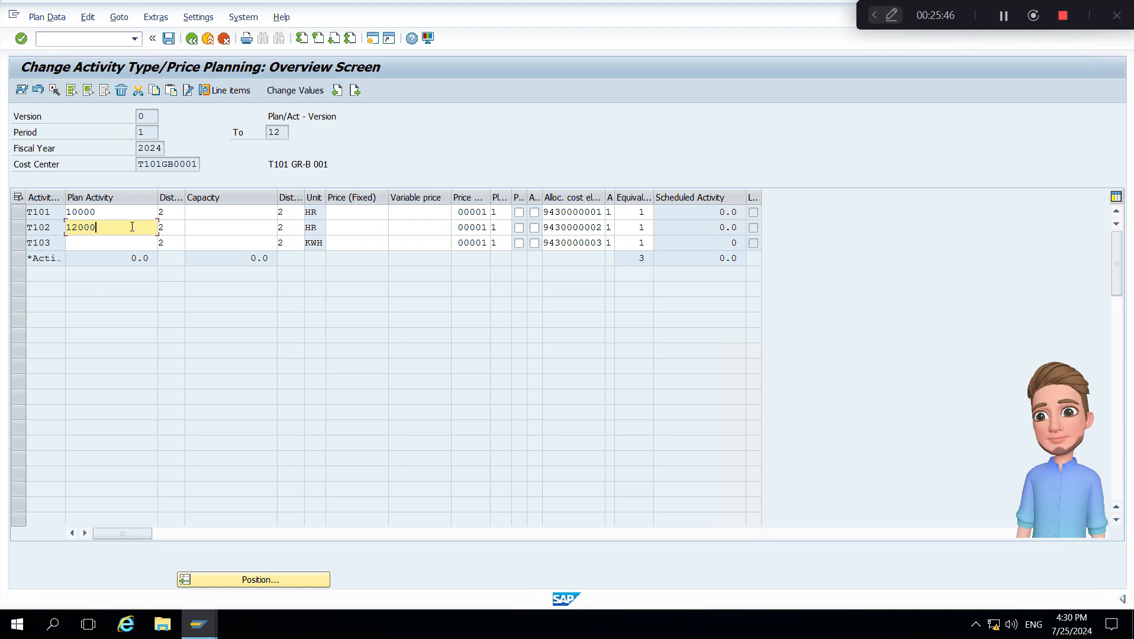
pyautogui.press('Down')
pyautogui.write('5000')
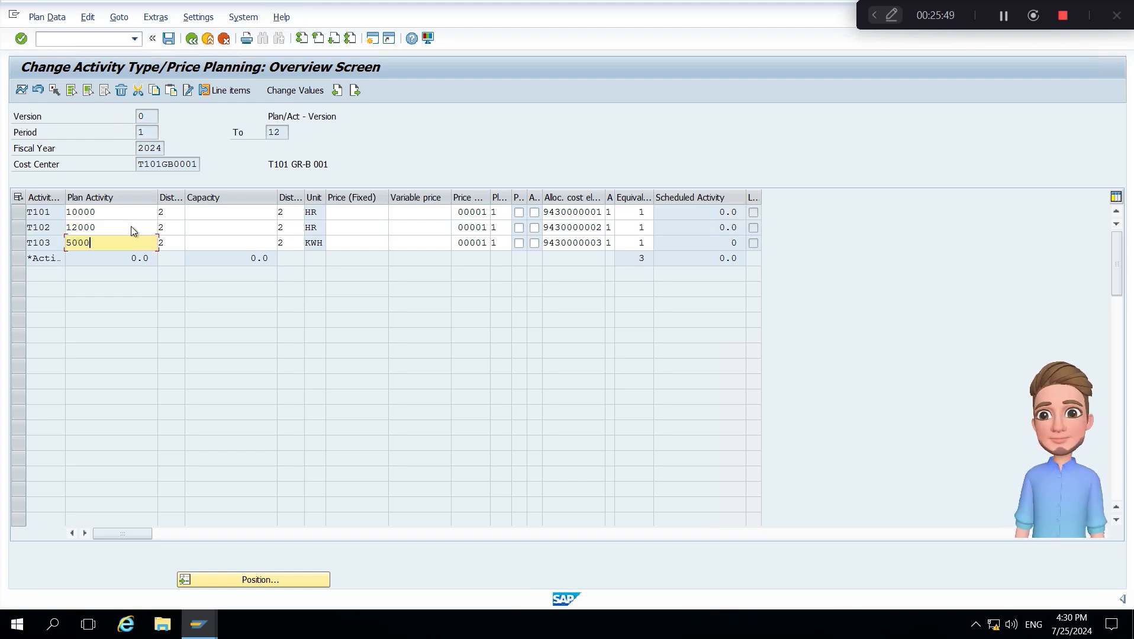
pyautogui.press('Return')
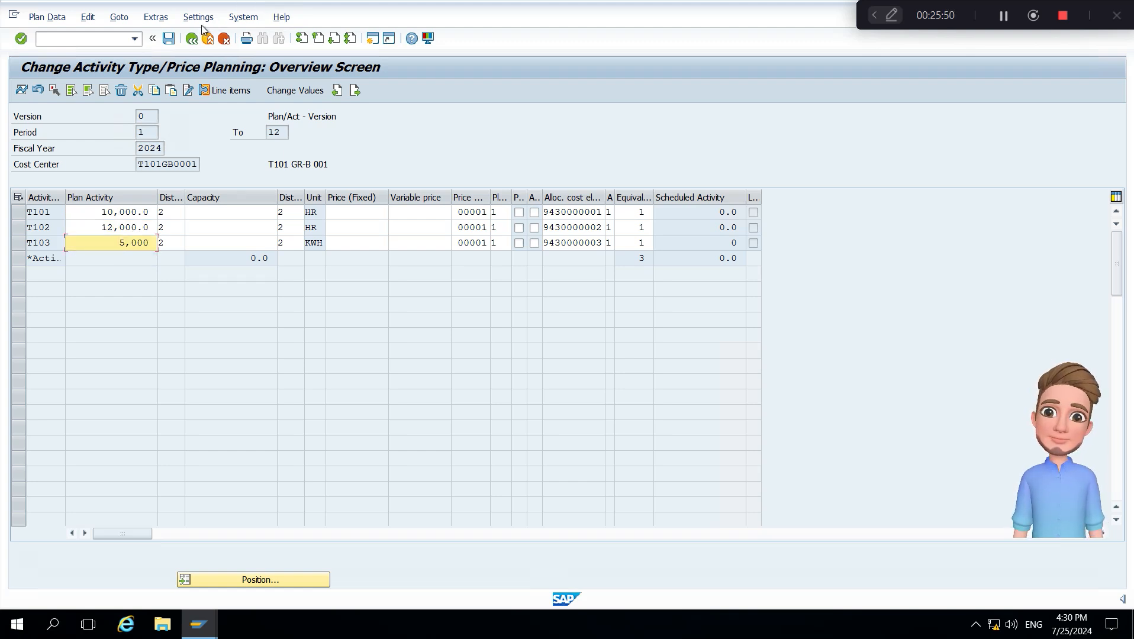
pyautogui.click(169, 40)
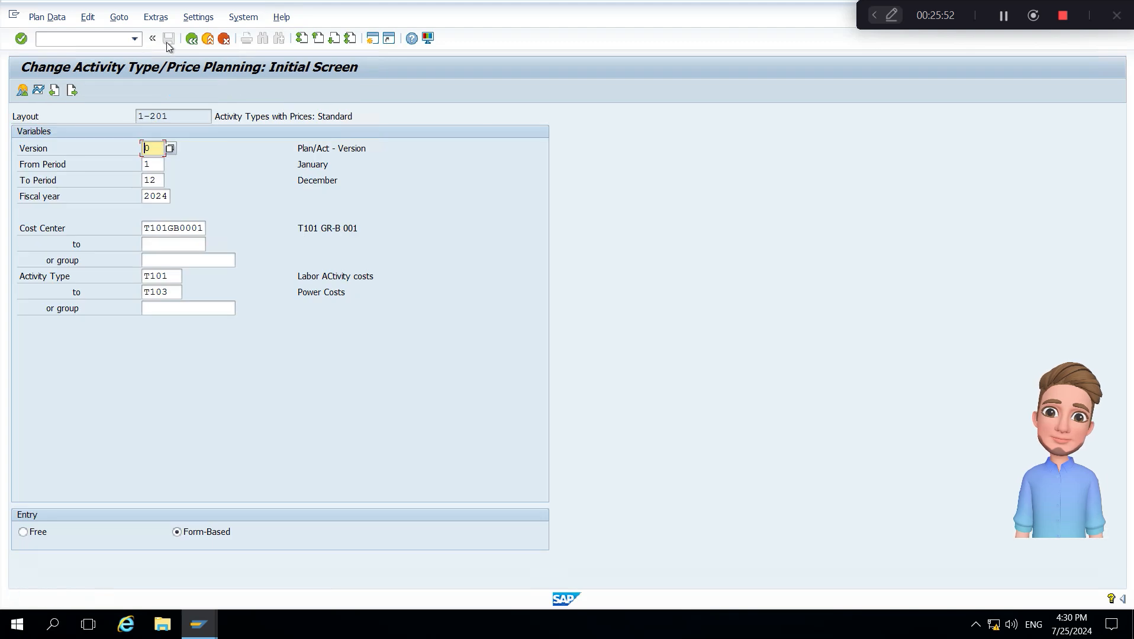
pyautogui.click(22, 90)
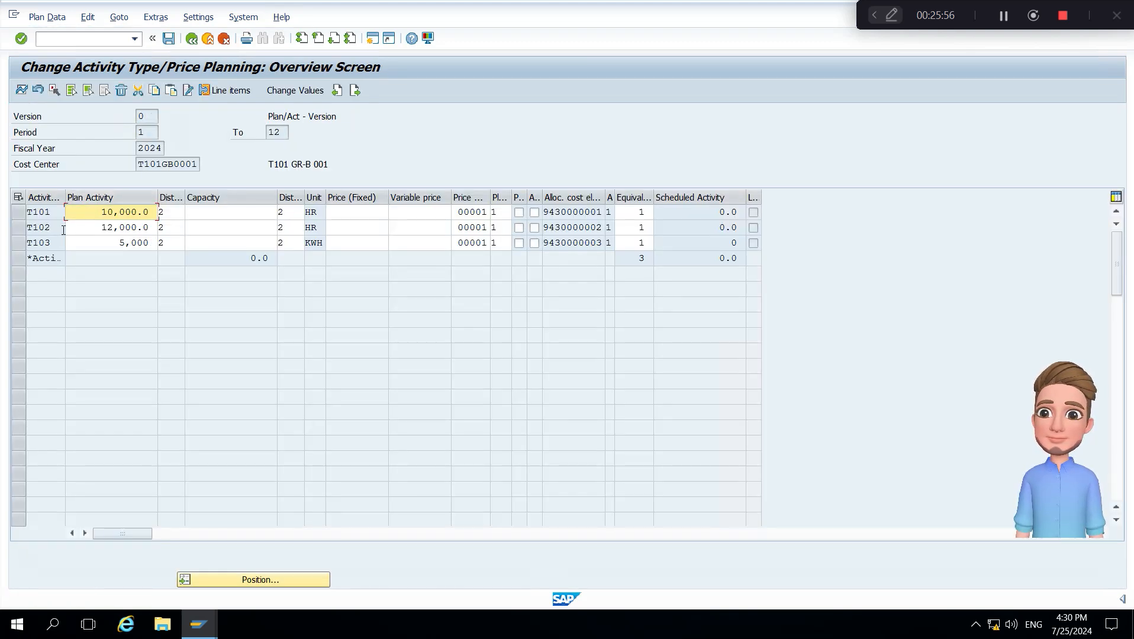
# Step: Examine the monthly plan activity breakdown of activity type T102, and return to the planning overview
pyautogui.click(20, 229)
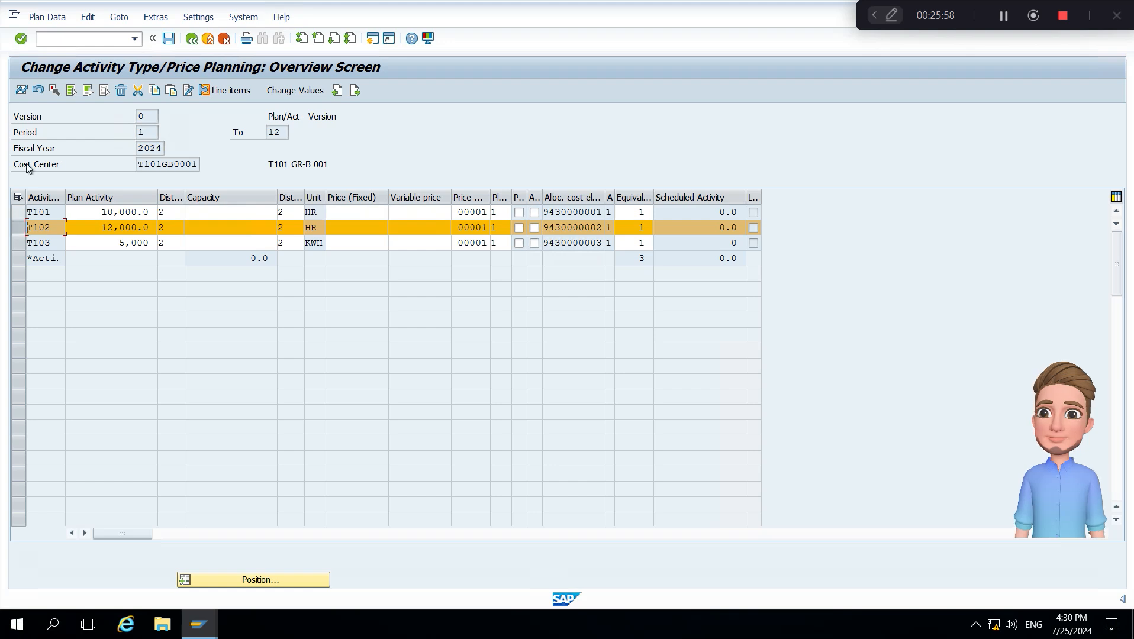
pyautogui.click(21, 90)
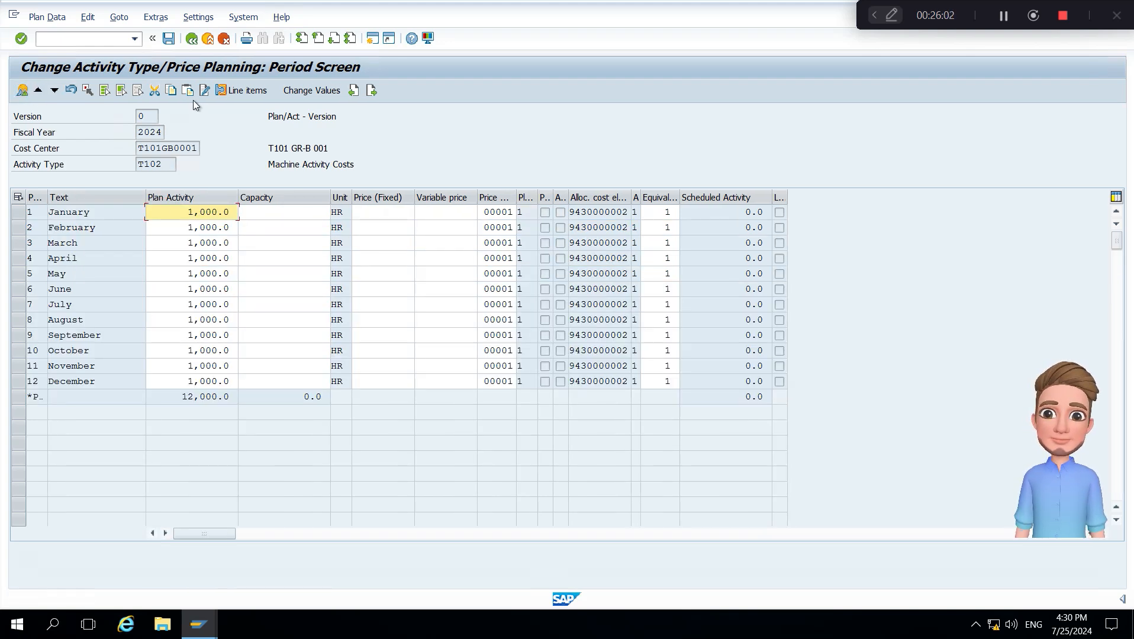
pyautogui.click(191, 39)
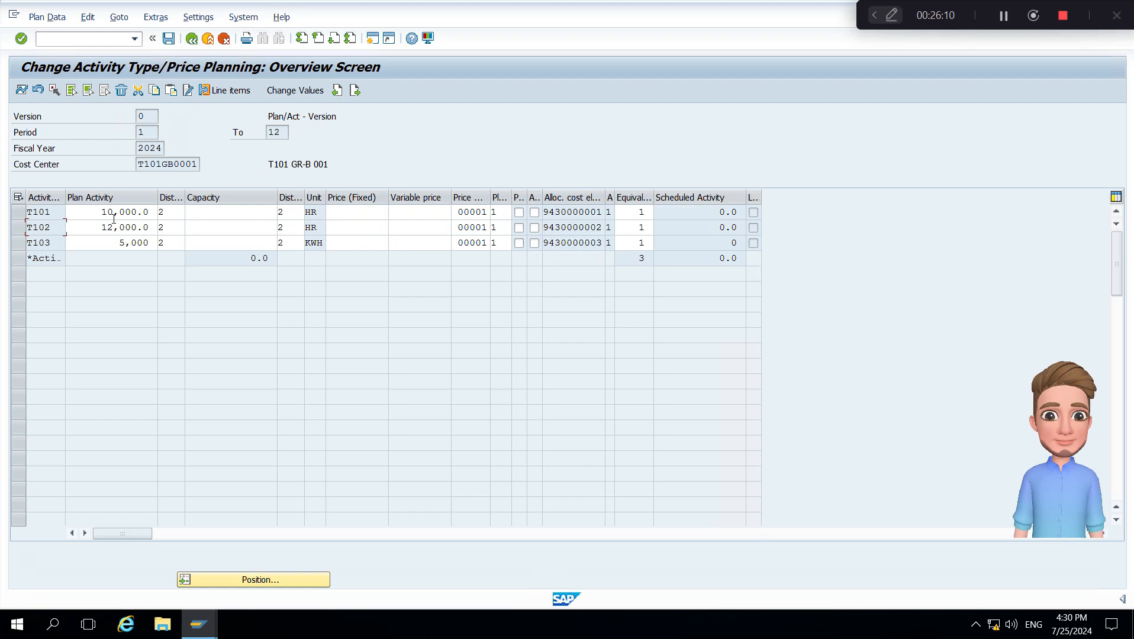
# Step: Clear the plan activity quantities of activity types T101 and T102 in the planning overview
pyautogui.moveTo(103, 215); pyautogui.dragTo(158, 218)
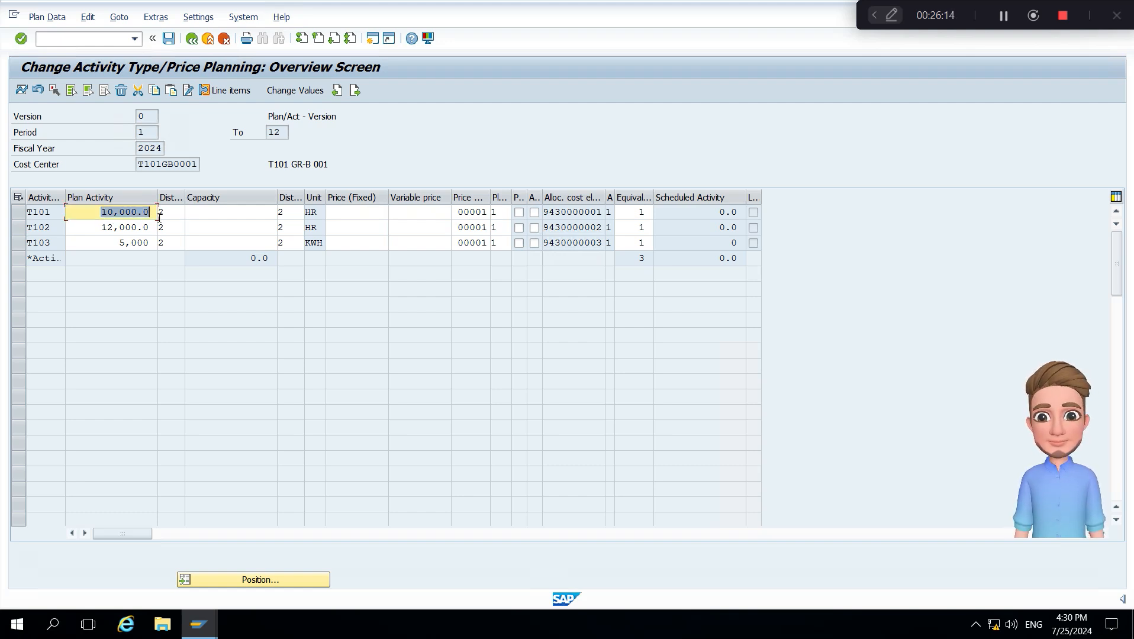
pyautogui.press('Delete')
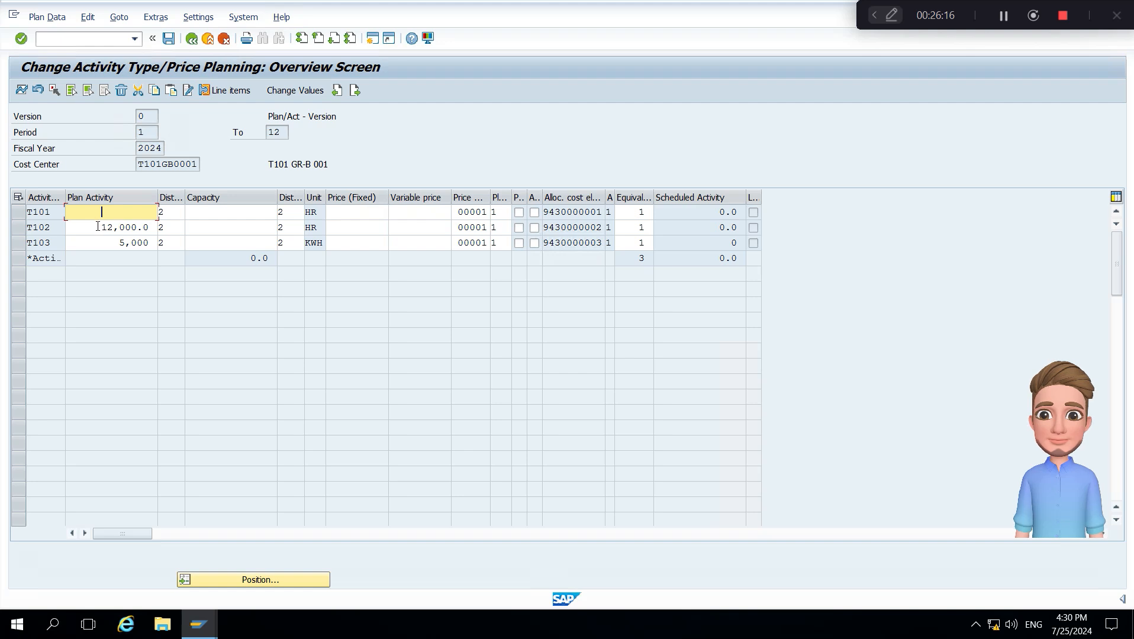
pyautogui.moveTo(96, 228); pyautogui.dragTo(154, 232)
pyautogui.click(149, 228)
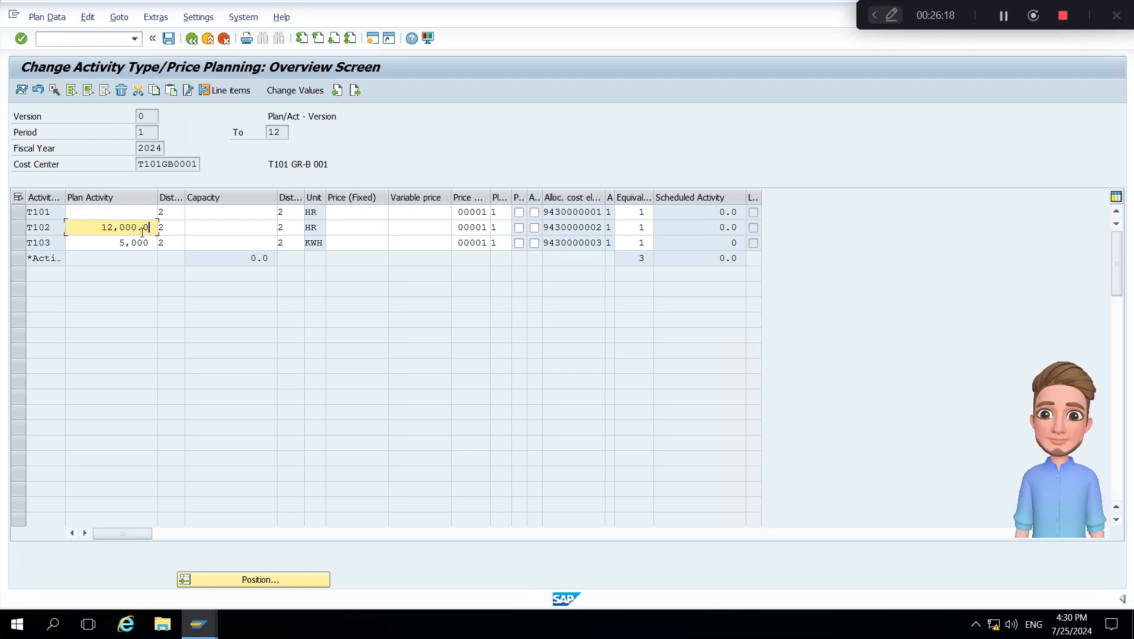
pyautogui.press('BackSpace')
pyautogui.press('BackSpace')
pyautogui.press('BackSpace')
pyautogui.press('BackSpace')
pyautogui.press('BackSpace')
pyautogui.press('BackSpace')
pyautogui.press('BackSpace')
pyautogui.press('BackSpace')
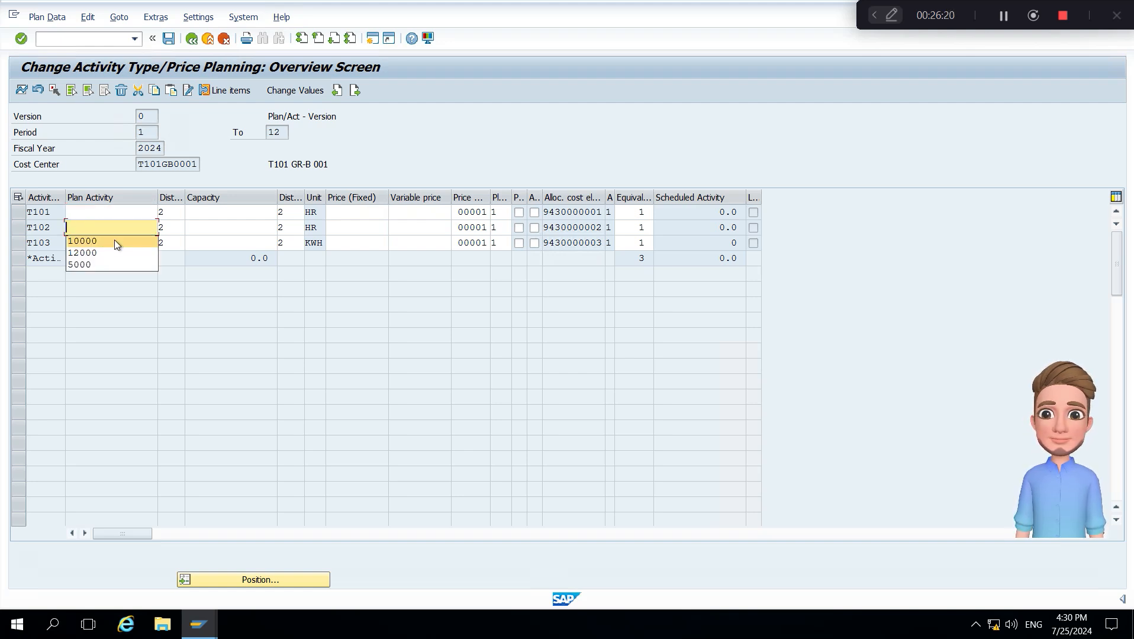
pyautogui.click(210, 243)
# Step: Clear the plan activity quantity of activity type T103 and save the planning data
pyautogui.click(121, 243)
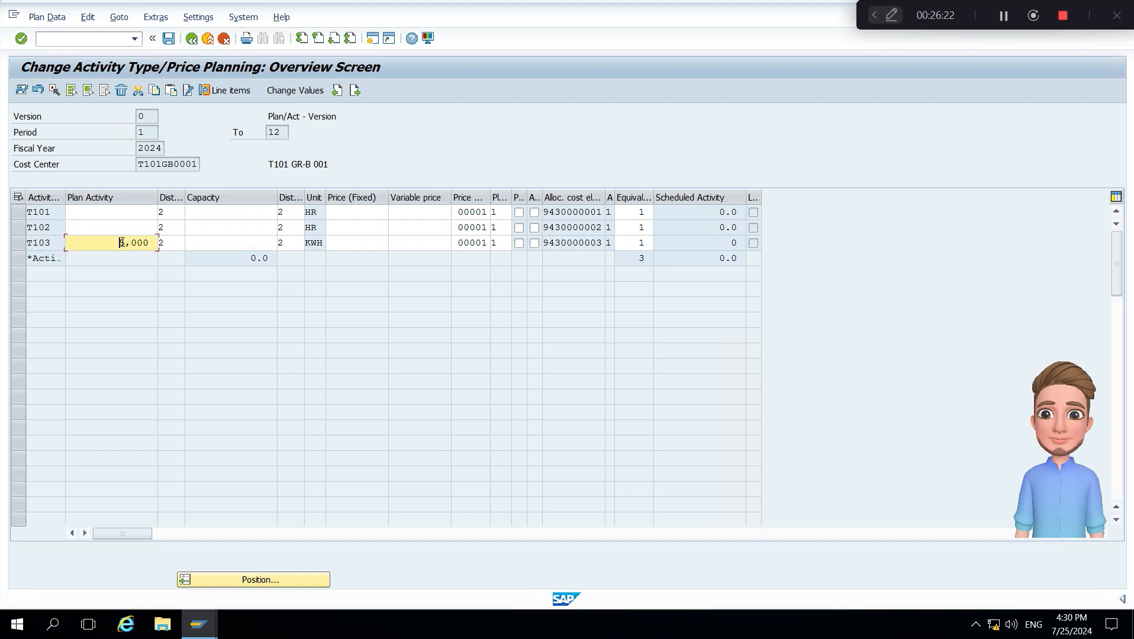
pyautogui.press('Delete')
pyautogui.press('Delete')
pyautogui.press('Delete')
pyautogui.press('Delete')
pyautogui.press('Delete')
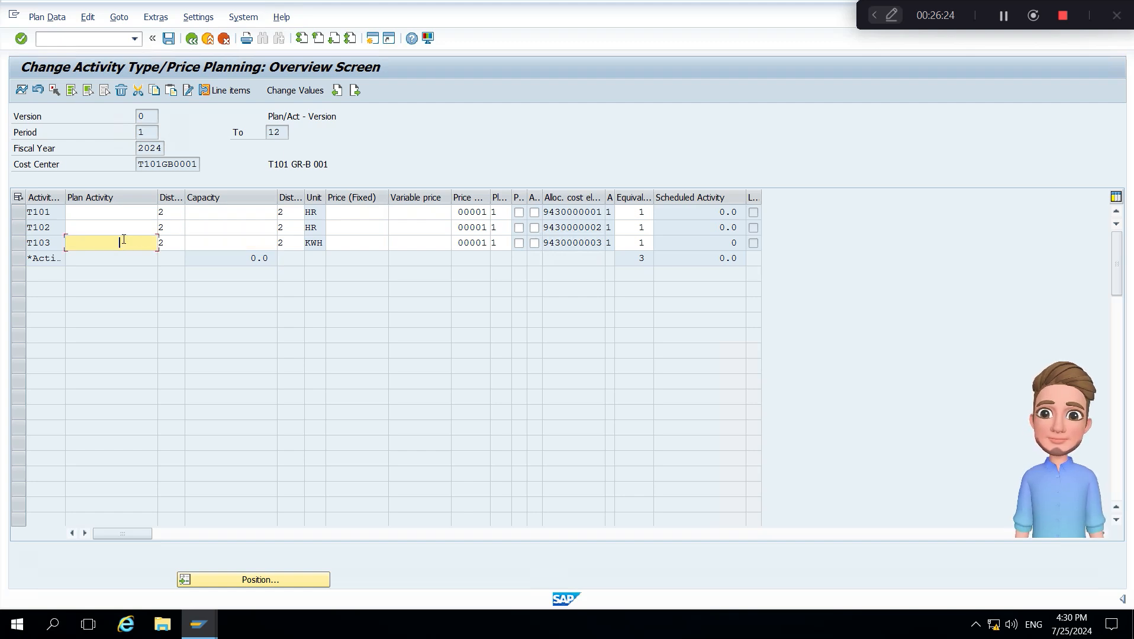
pyautogui.click(501, 145)
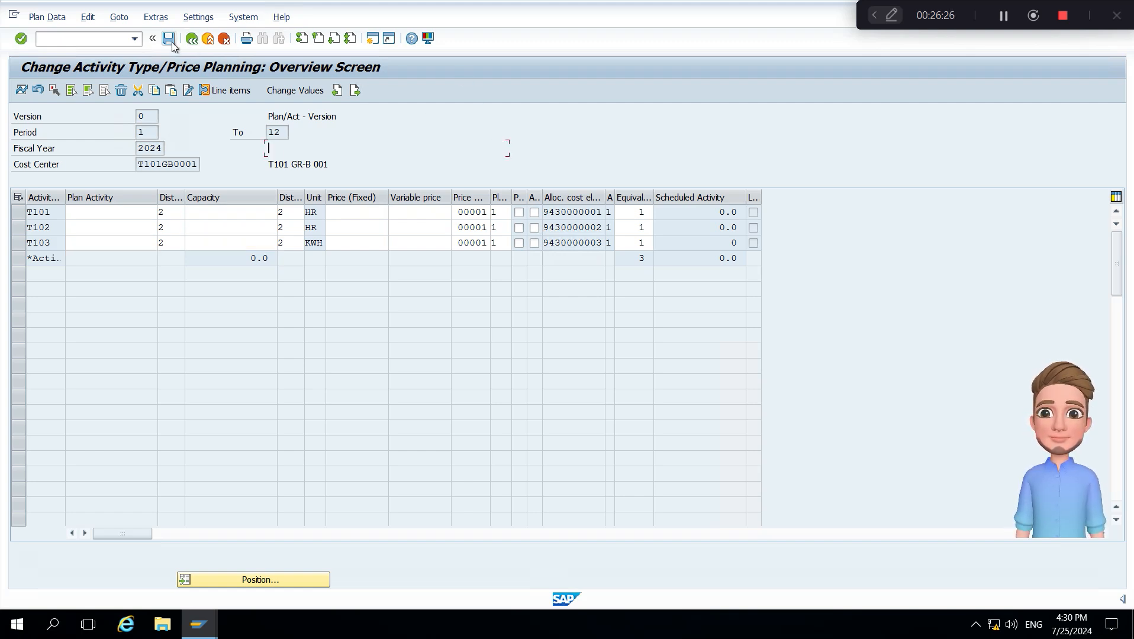
pyautogui.click(170, 39)
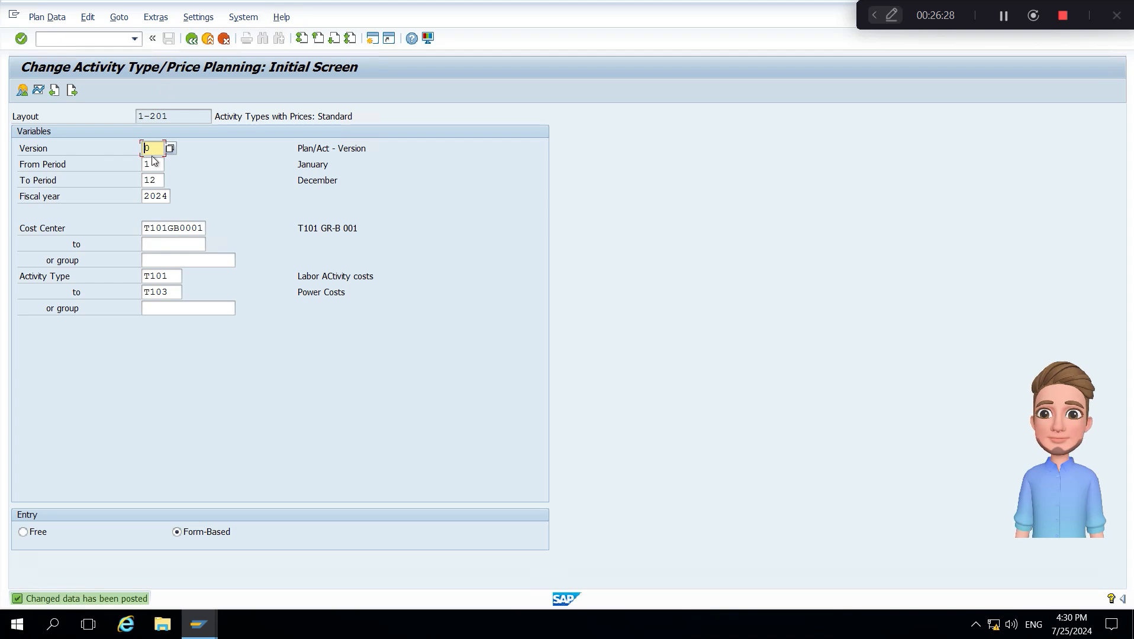
# Step: Reopen the planning overview, examine the period screen of activity type T102, and return to the initial planning screen
pyautogui.click(22, 90)
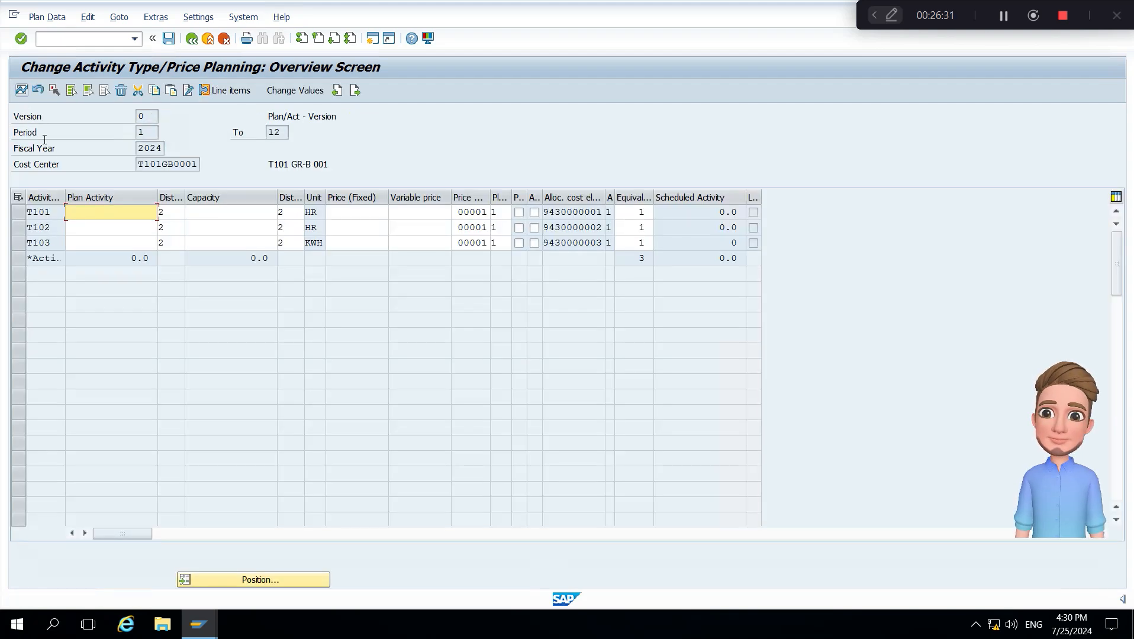
pyautogui.click(18, 229)
pyautogui.click(22, 89)
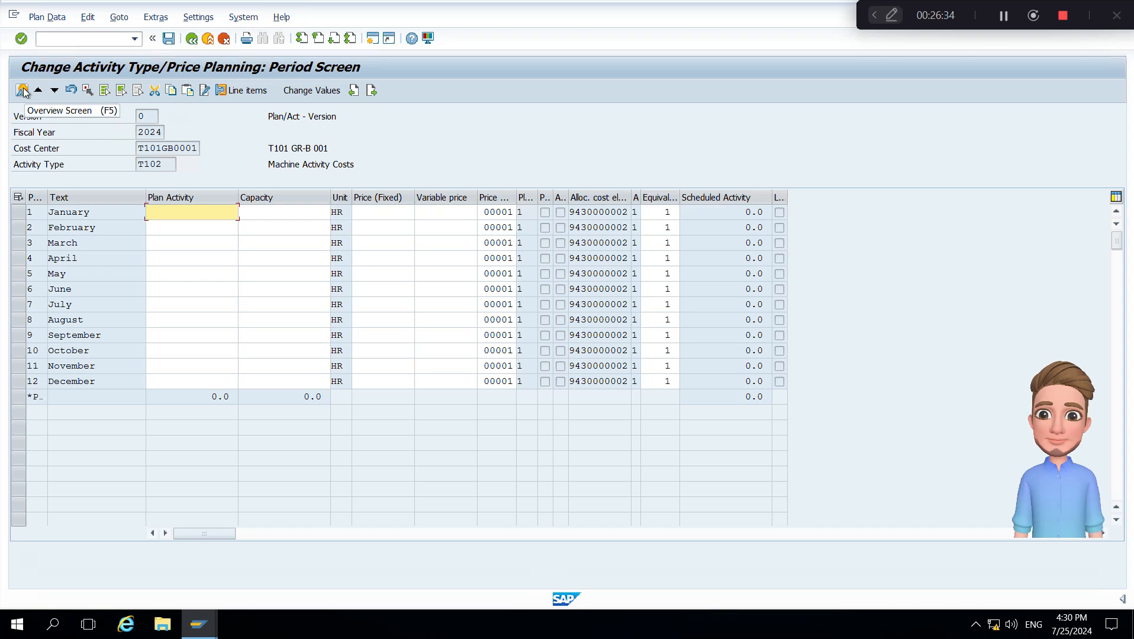
pyautogui.click(169, 40)
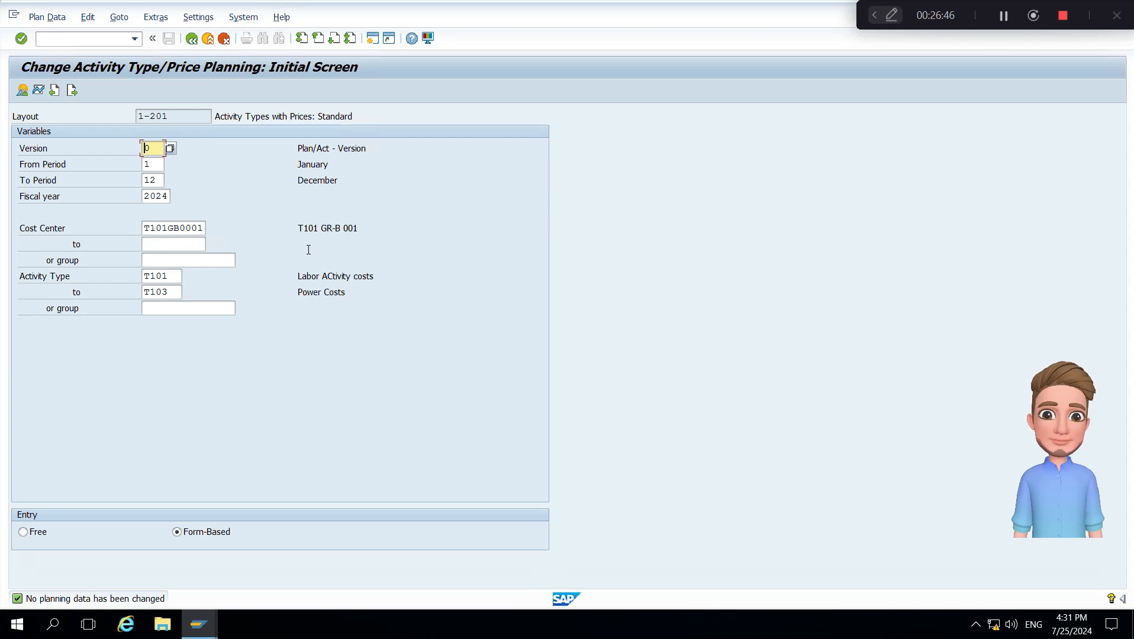
# Step: Display activity type T101 with transaction KL03, inspect the drilldown of its allocation cost element, and close the drilldown
pyautogui.click(62, 41)
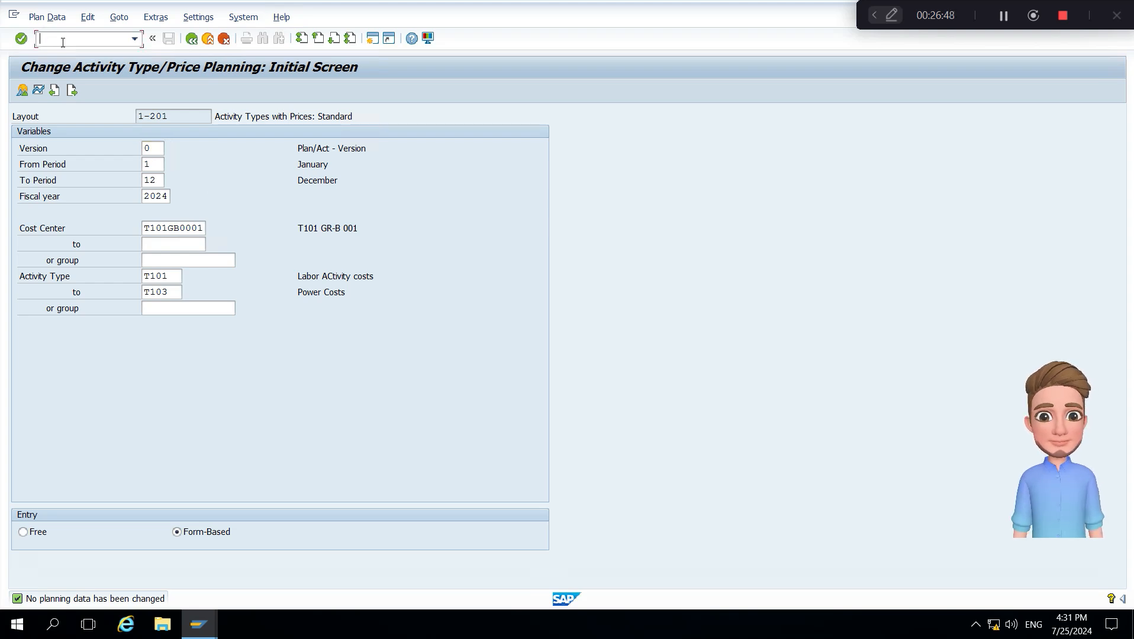
pyautogui.write('/NKL')
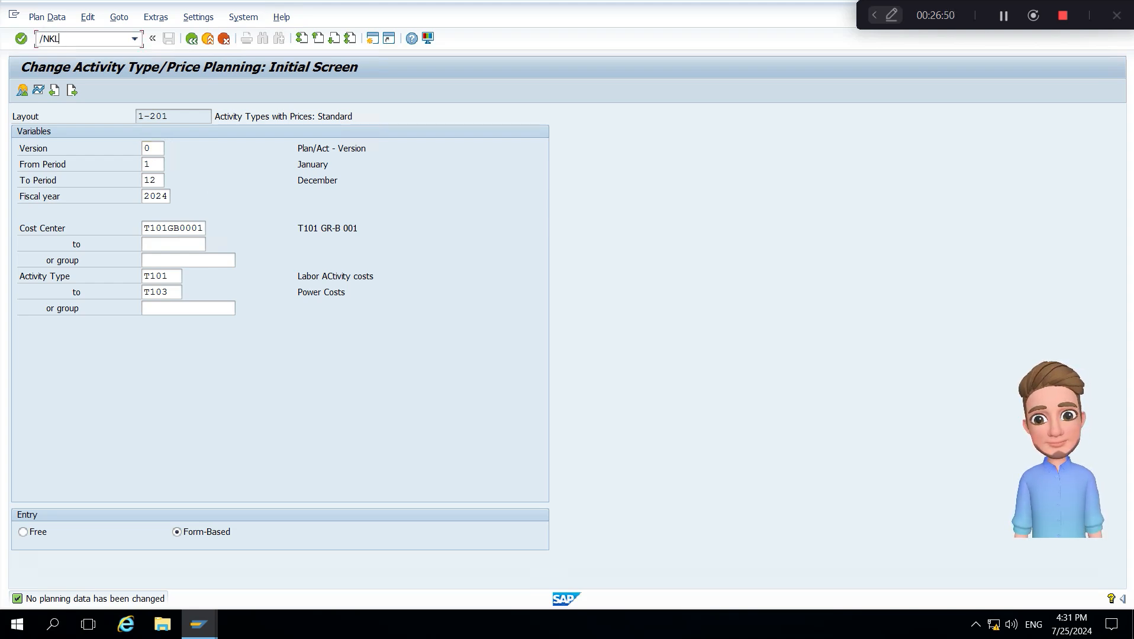
pyautogui.write('03')
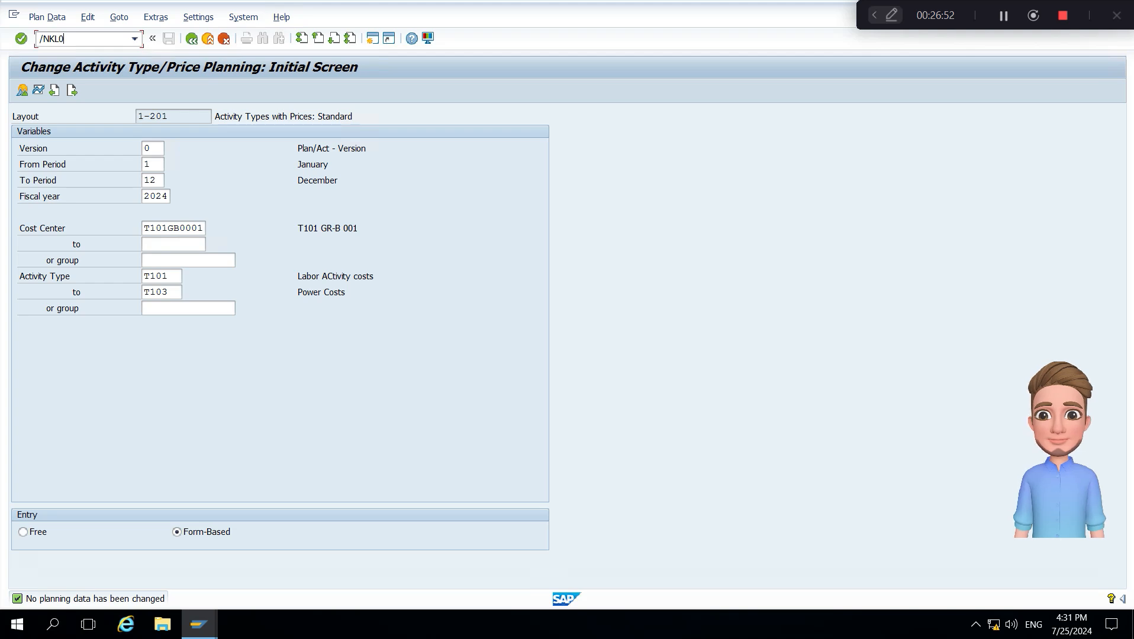
pyautogui.press('Return')
pyautogui.press('Return')
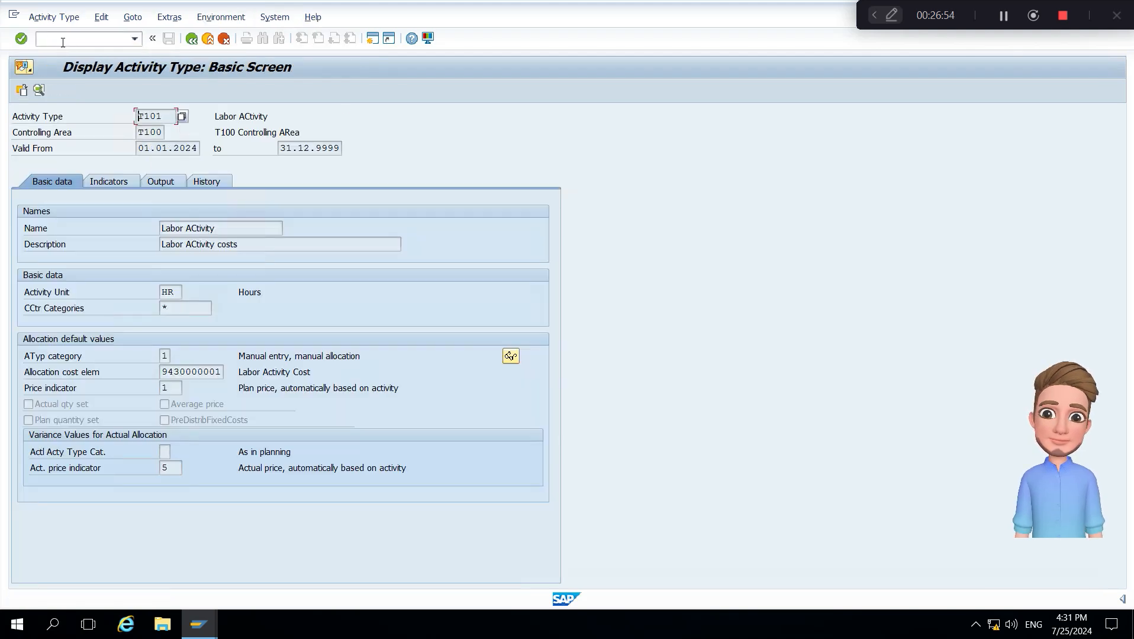
pyautogui.doubleClick(171, 371)
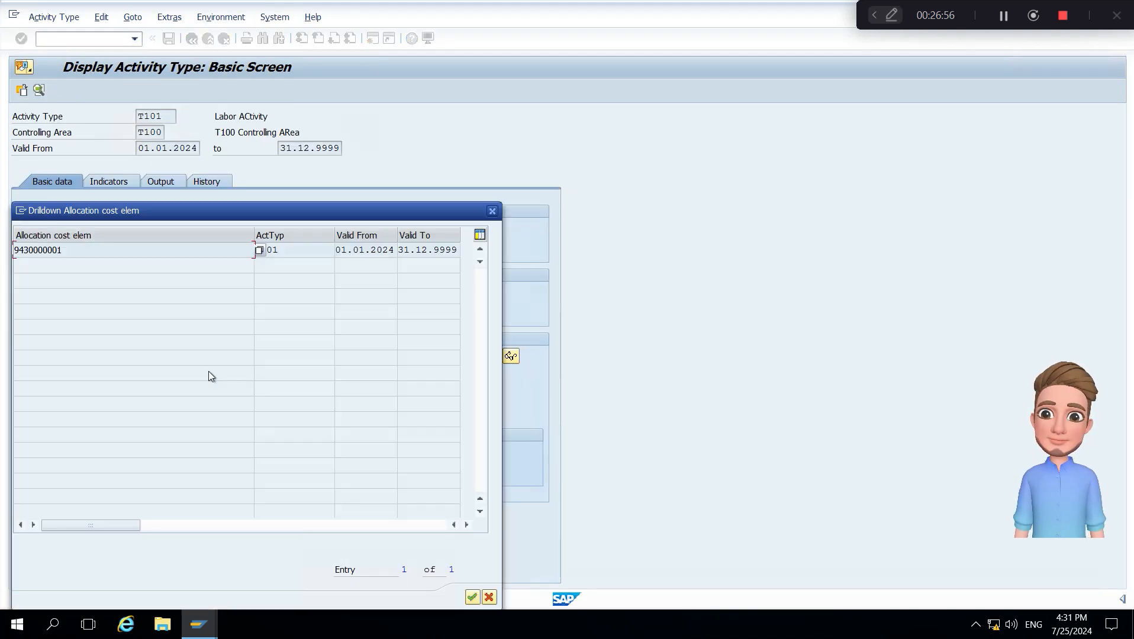
pyautogui.click(491, 211)
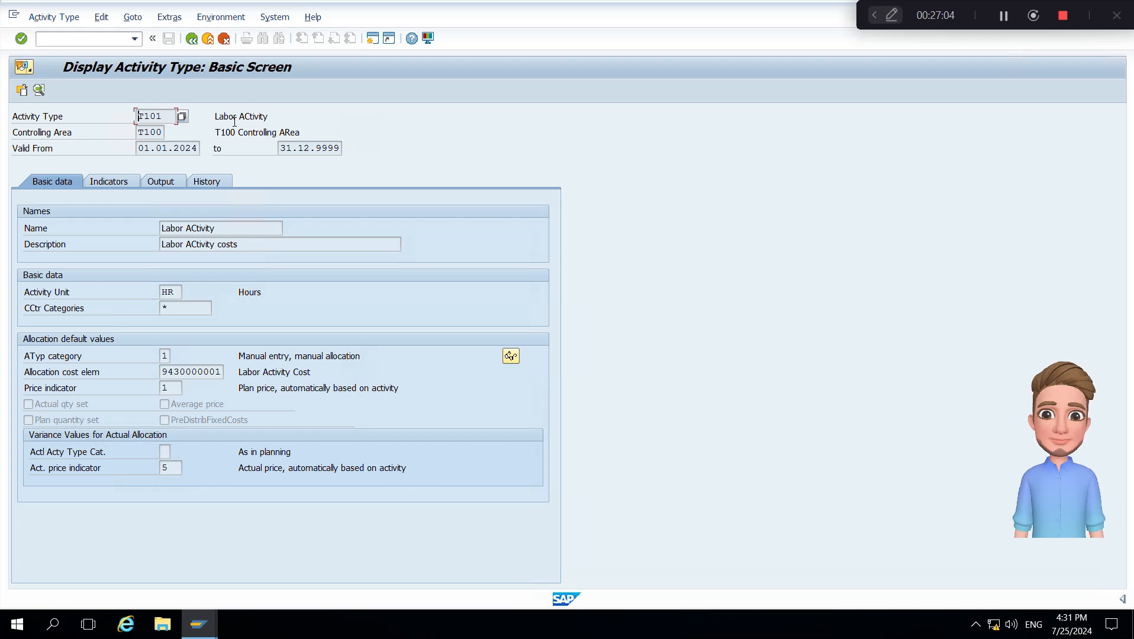
# Step: Display work center K101WC01 of plant K101 with transaction CR03 and examine its assigned cost center in the costing data
pyautogui.click(97, 41)
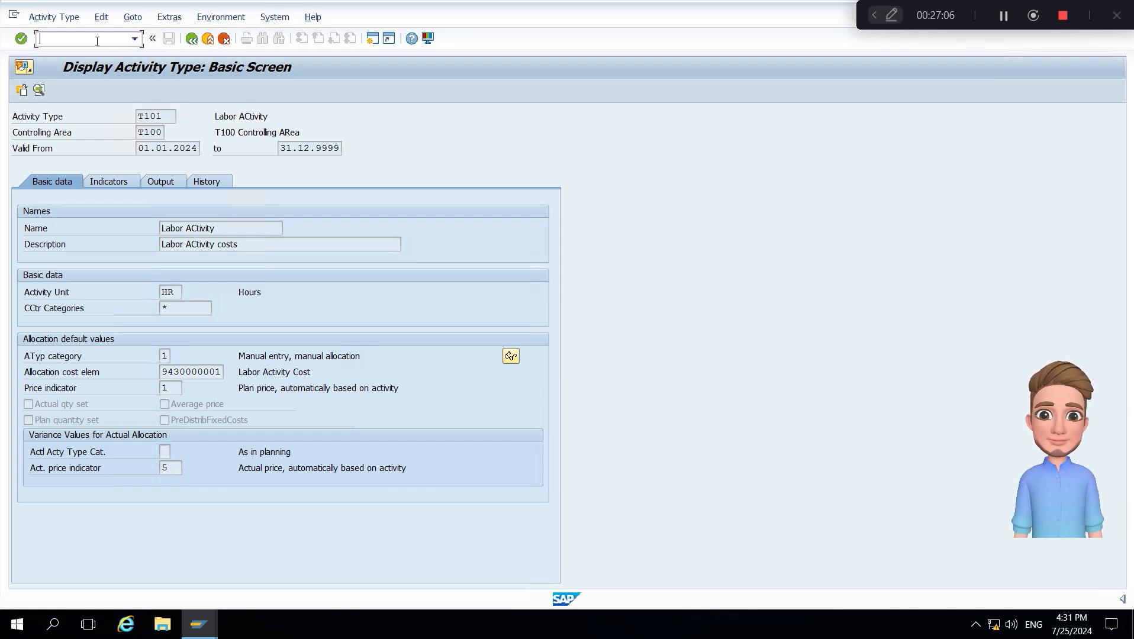
pyautogui.write('/NCR03')
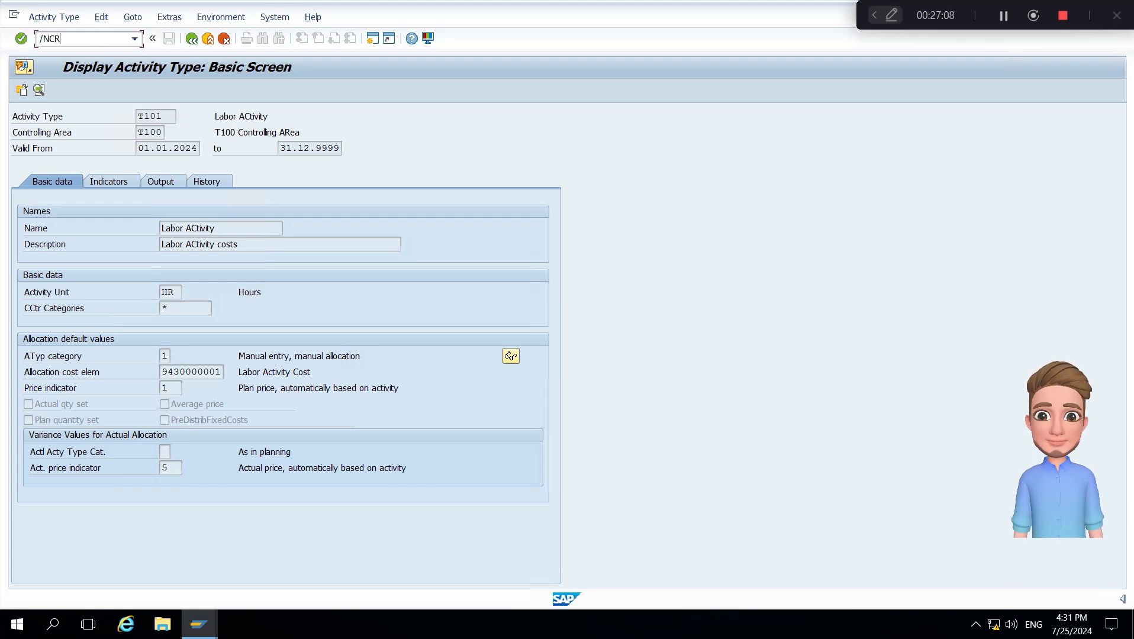
pyautogui.press('Return')
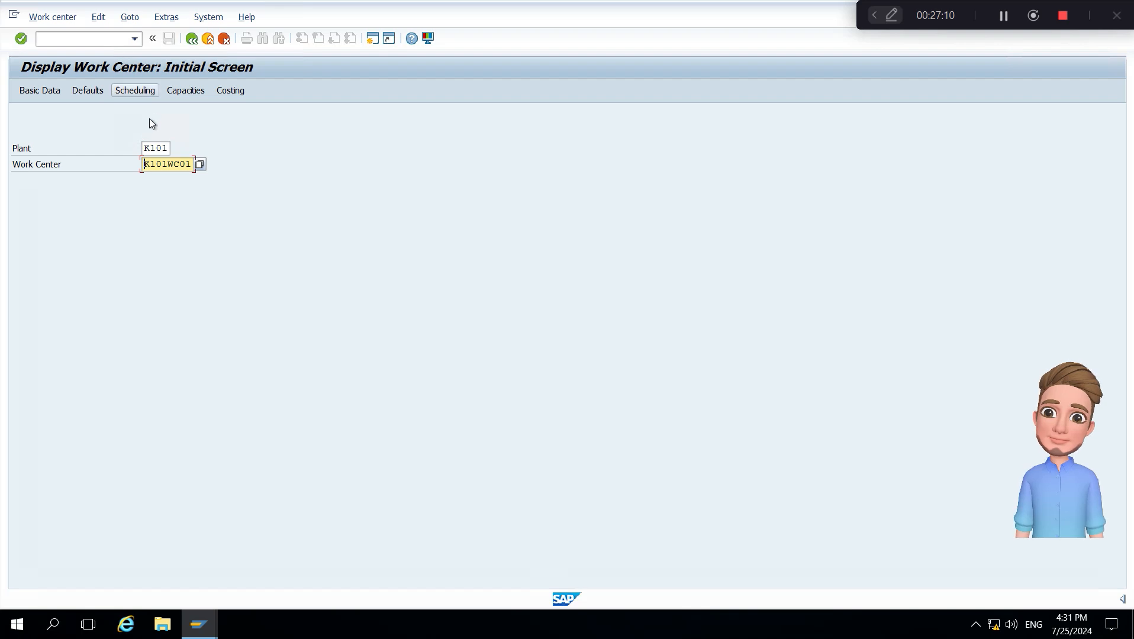
pyautogui.press('Return')
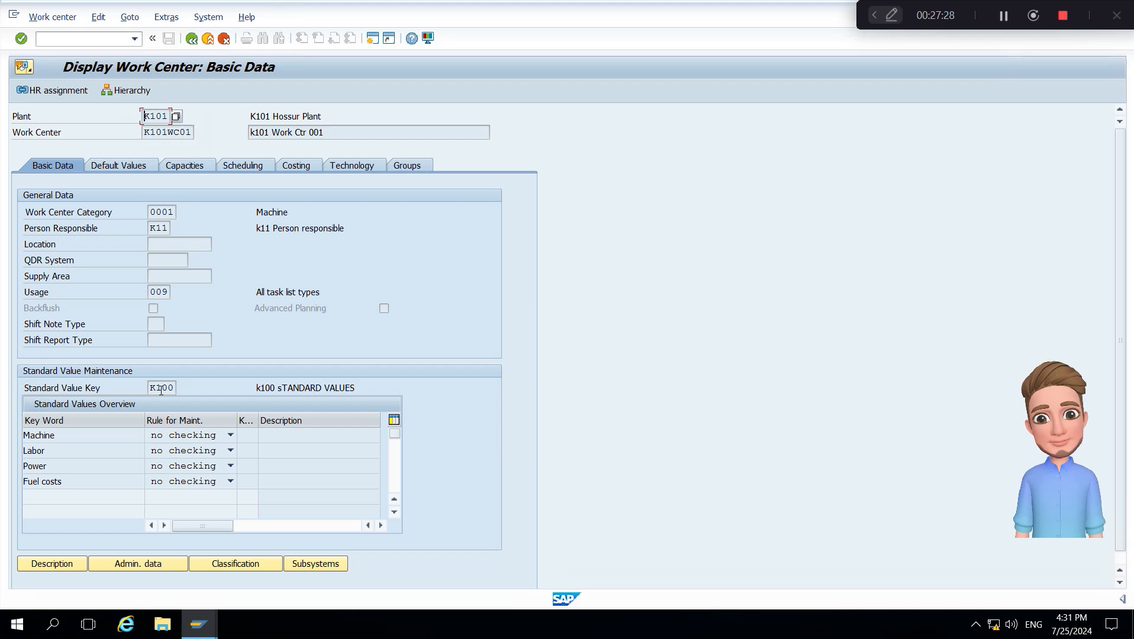
pyautogui.click(301, 168)
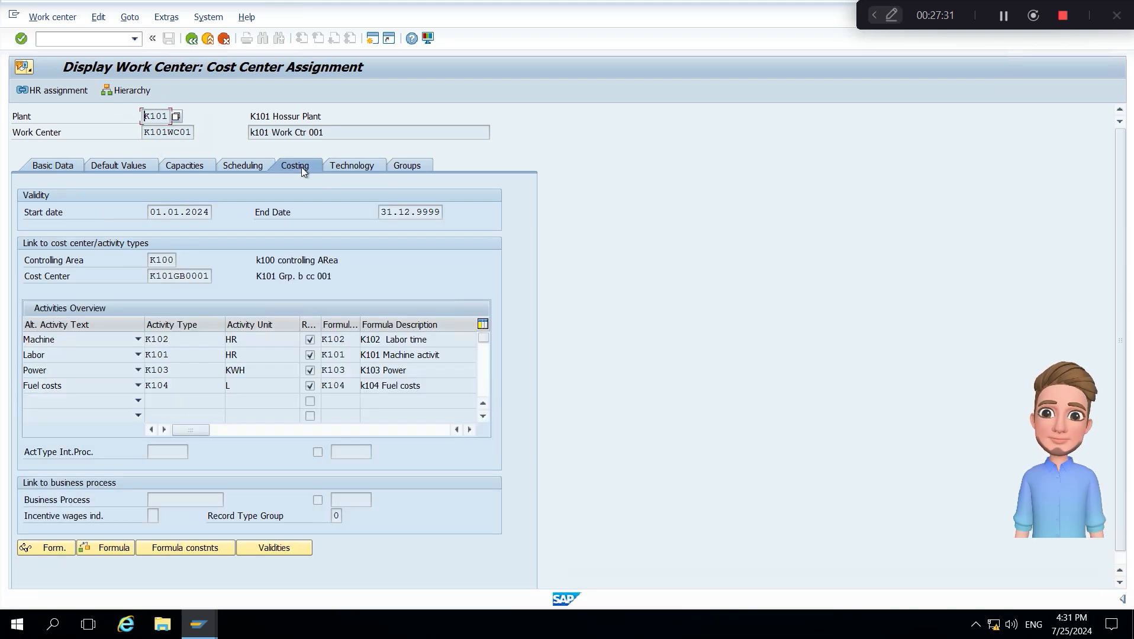
pyautogui.click(175, 274)
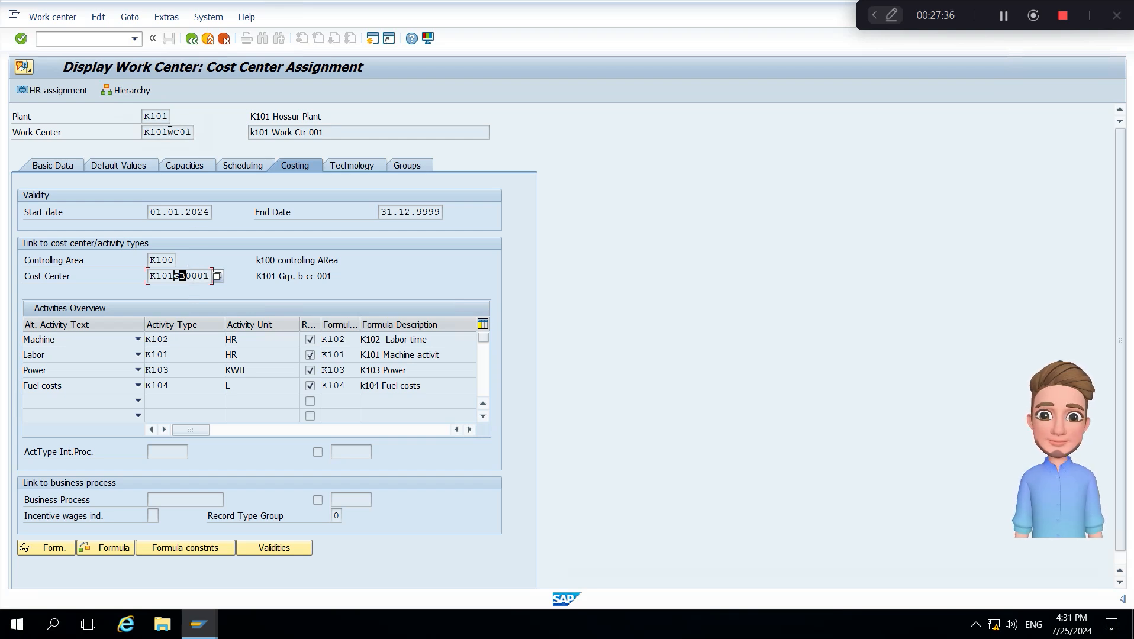
pyautogui.click(170, 132)
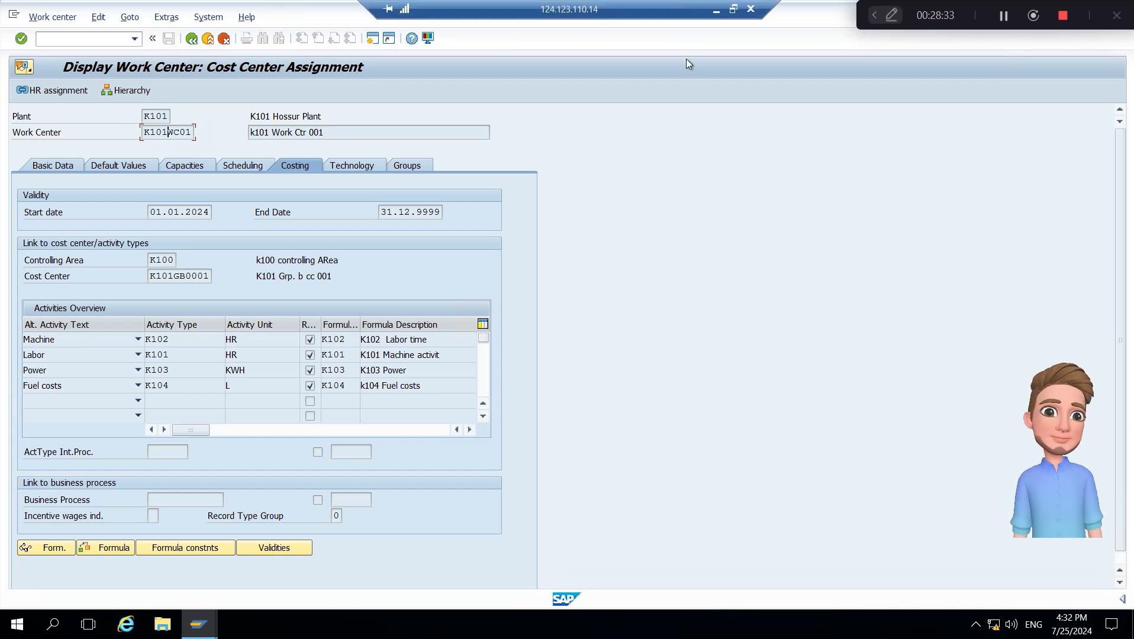
# Step: Switch from the remote desktop session to the PowerPoint slide show and advance to the Booking of Activity cost slide
pyautogui.click(732, 8)
pyautogui.click(818, 633)
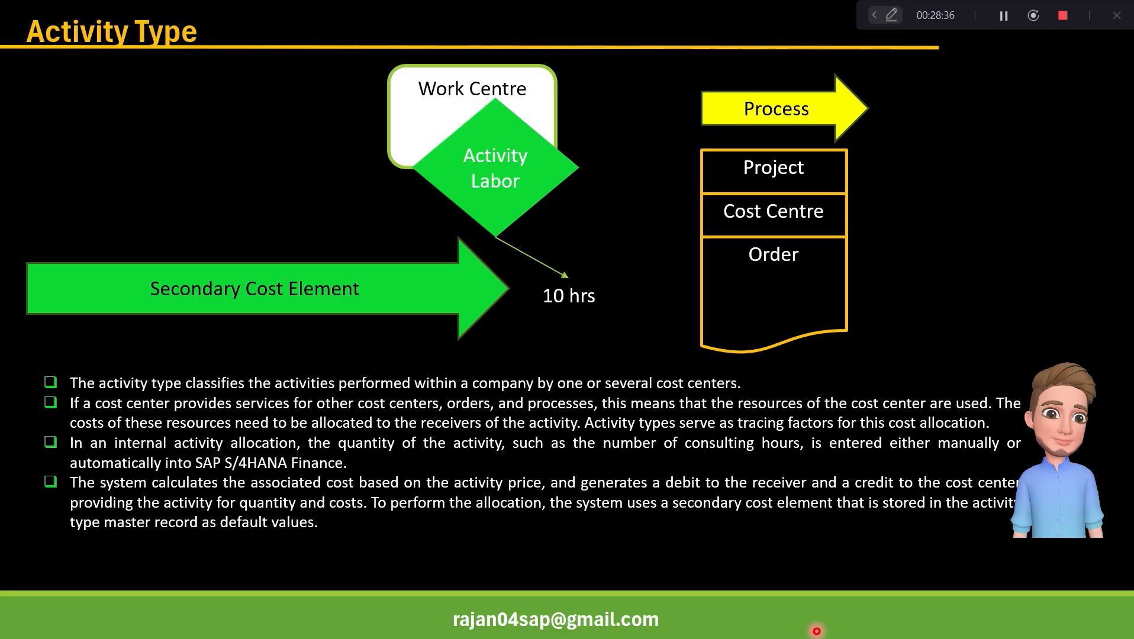
pyautogui.click(660, 463)
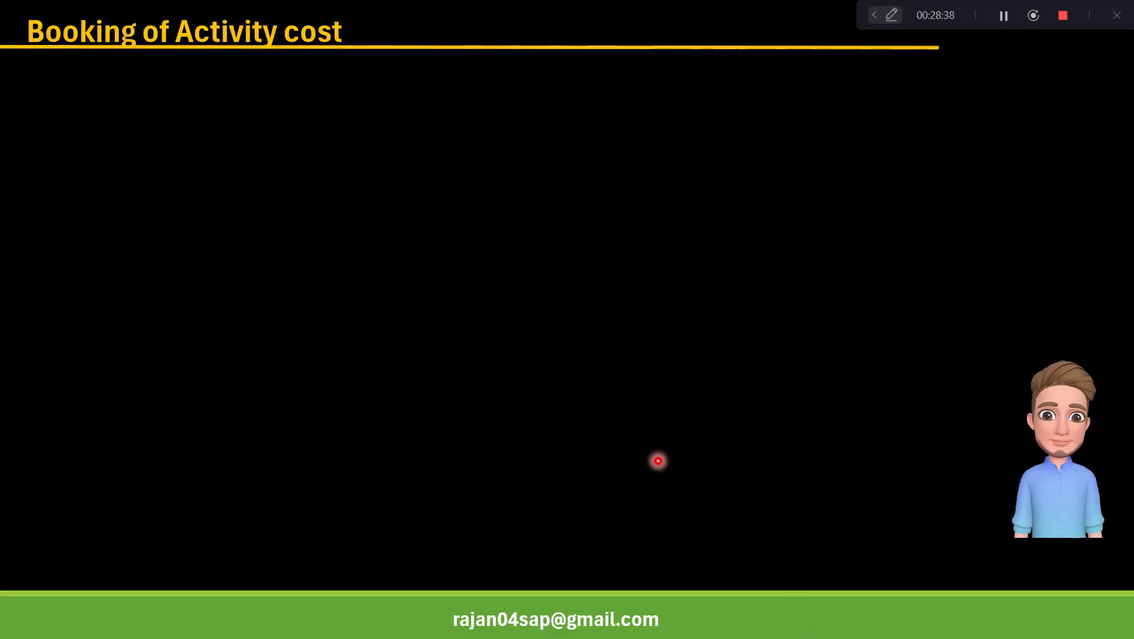